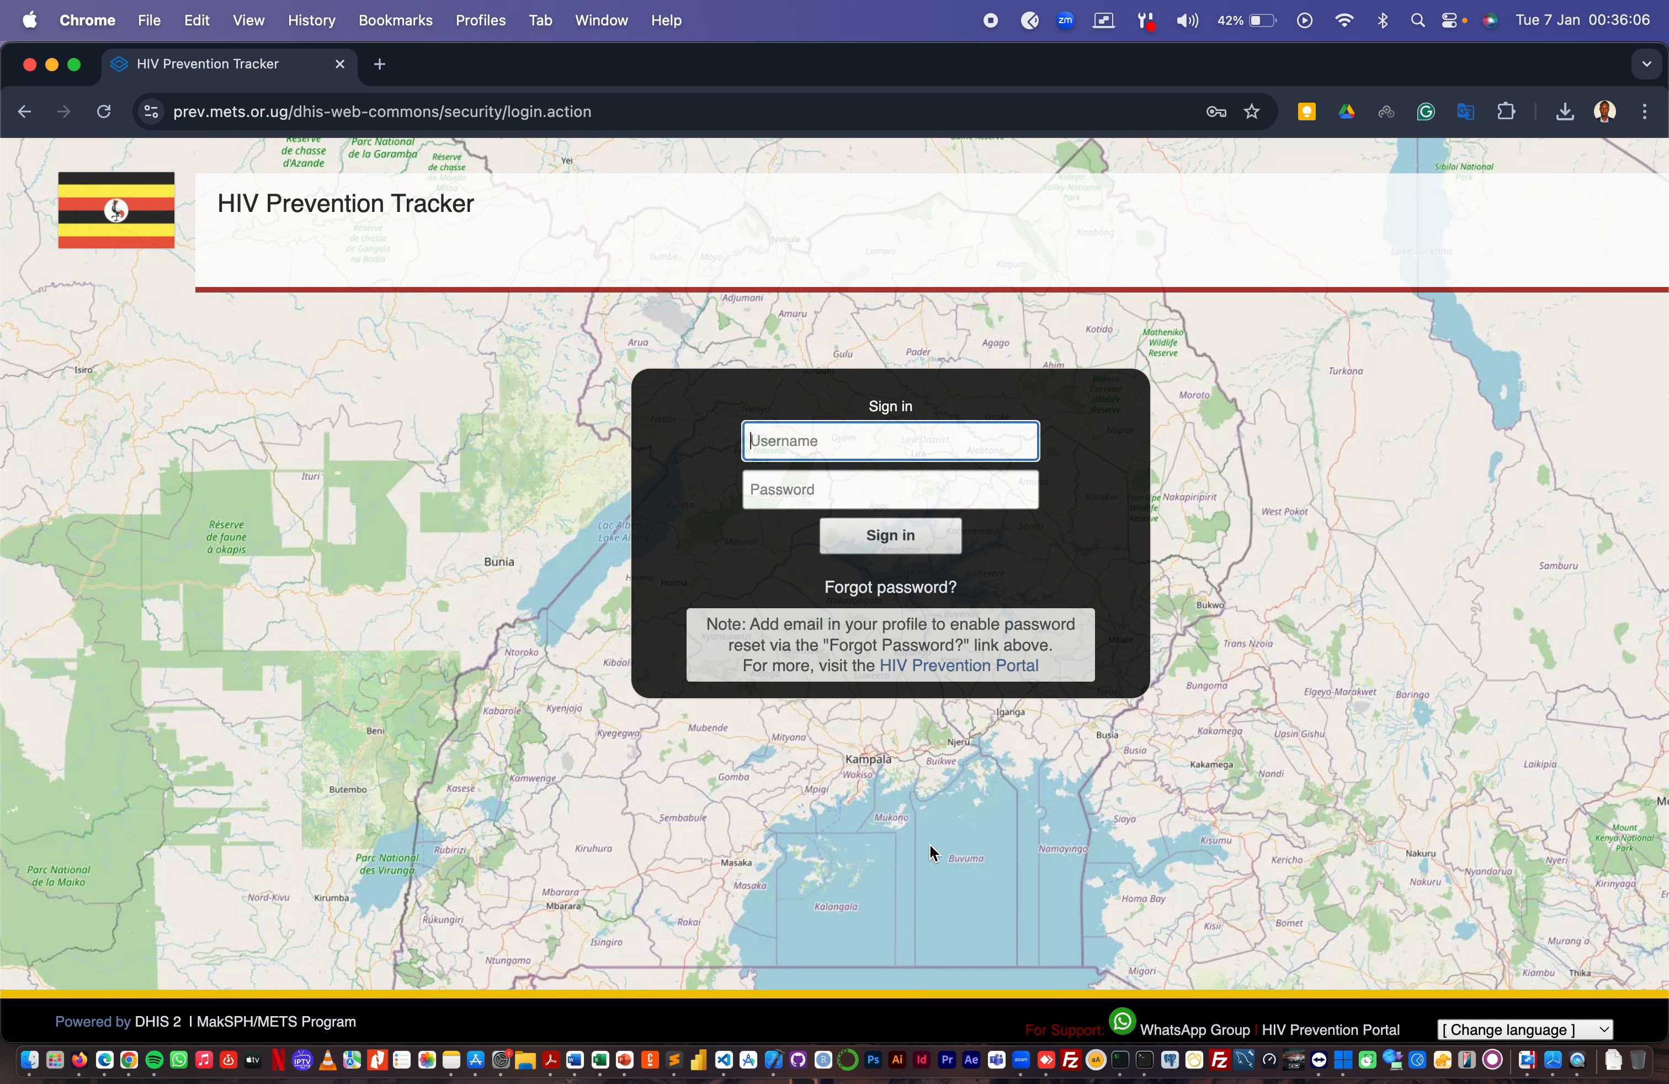
Sign in to the HIV Prevention Tracker with the saved username and password
click(881, 448)
click(1164, 332)
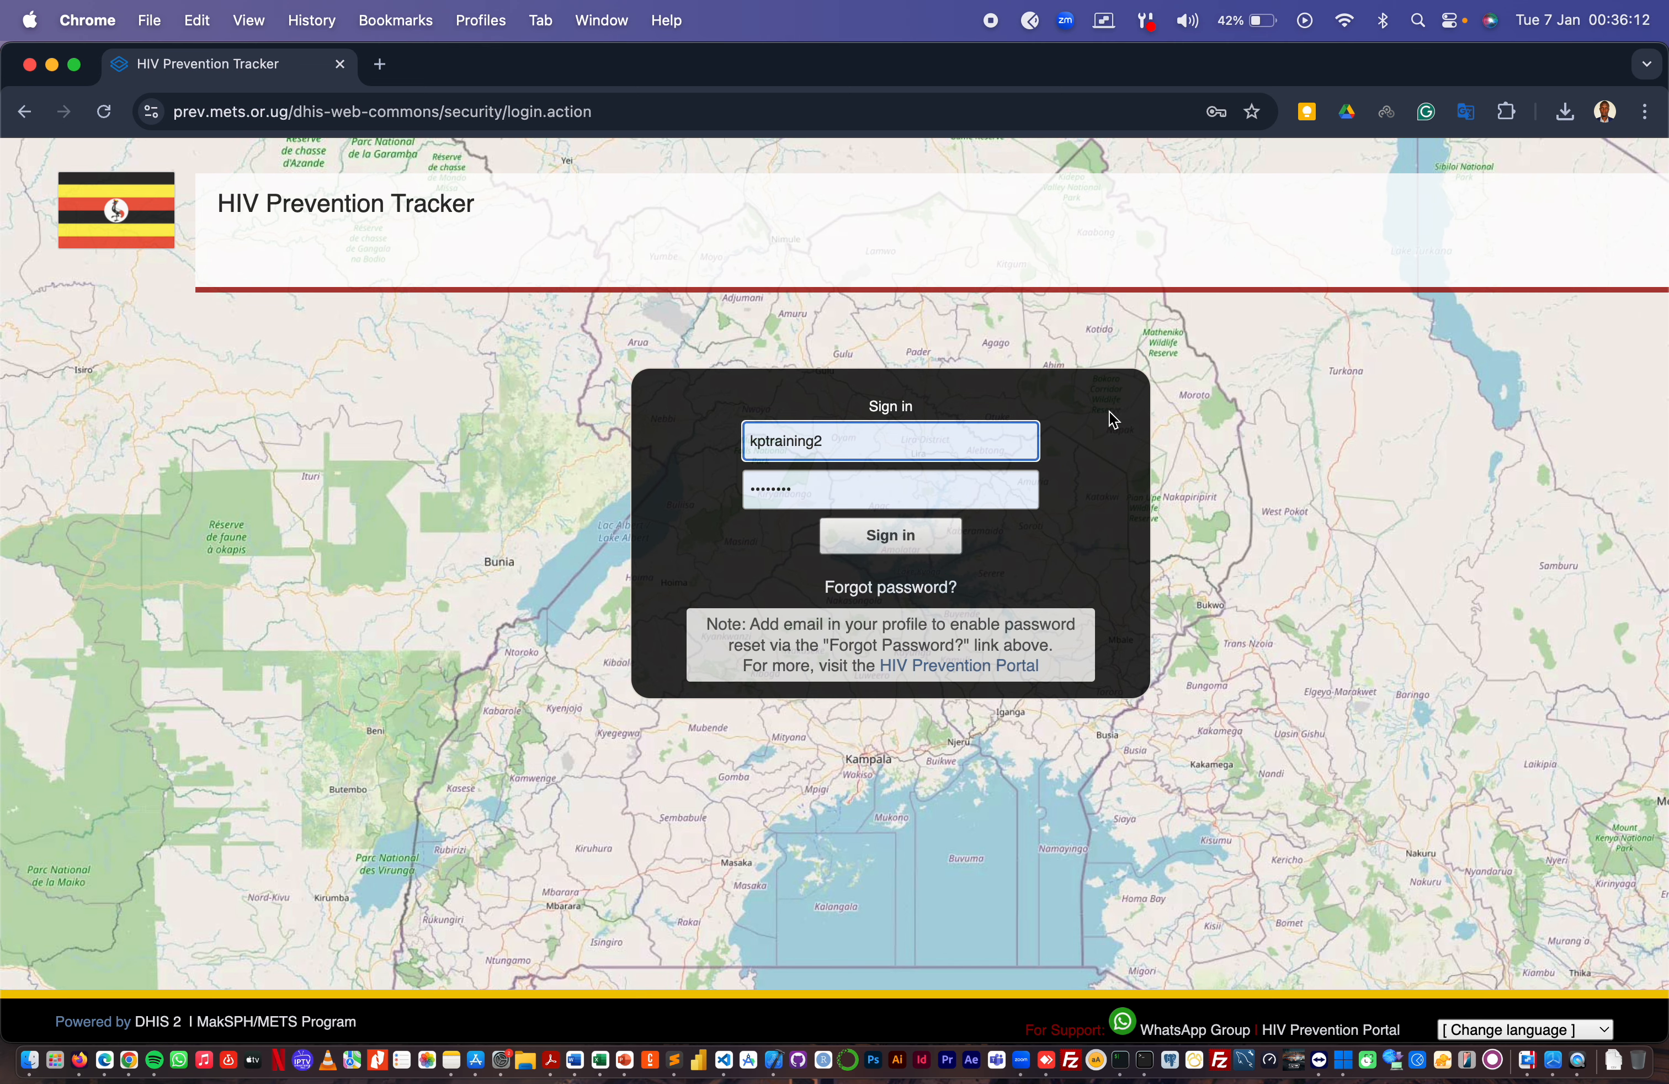
click(930, 535)
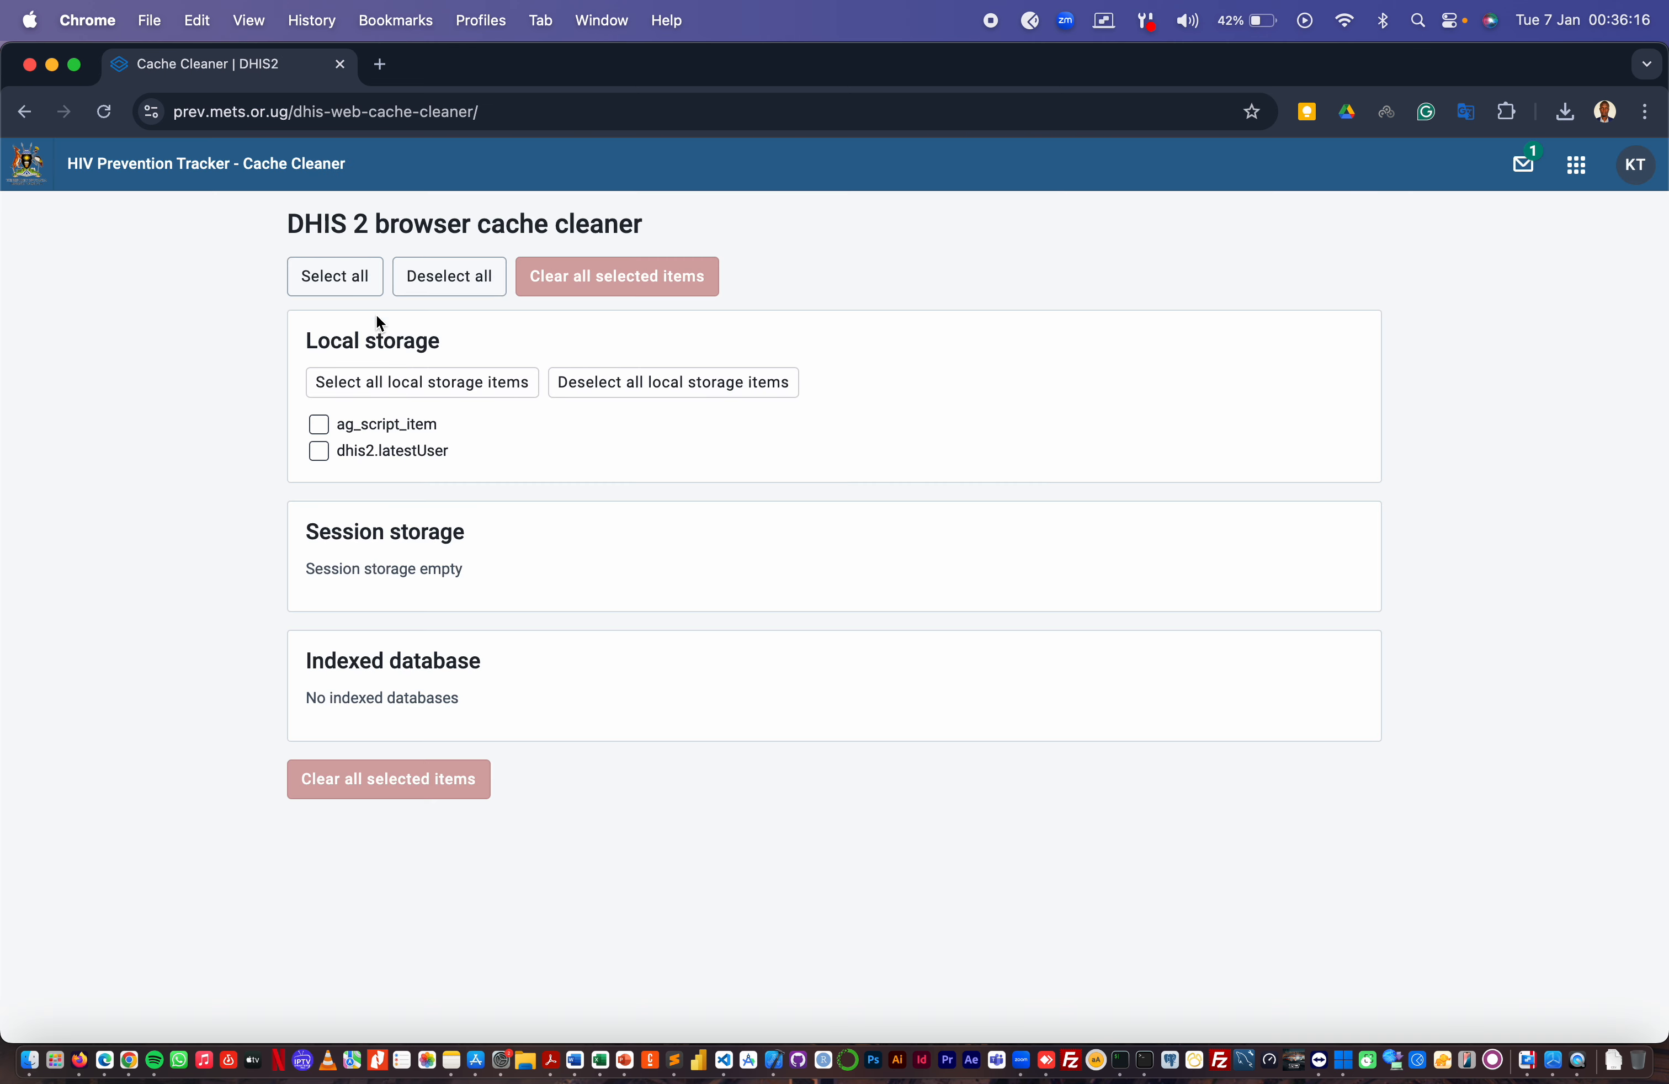
Select every stored item in the browser cache cleaner and clear them all
click(359, 281)
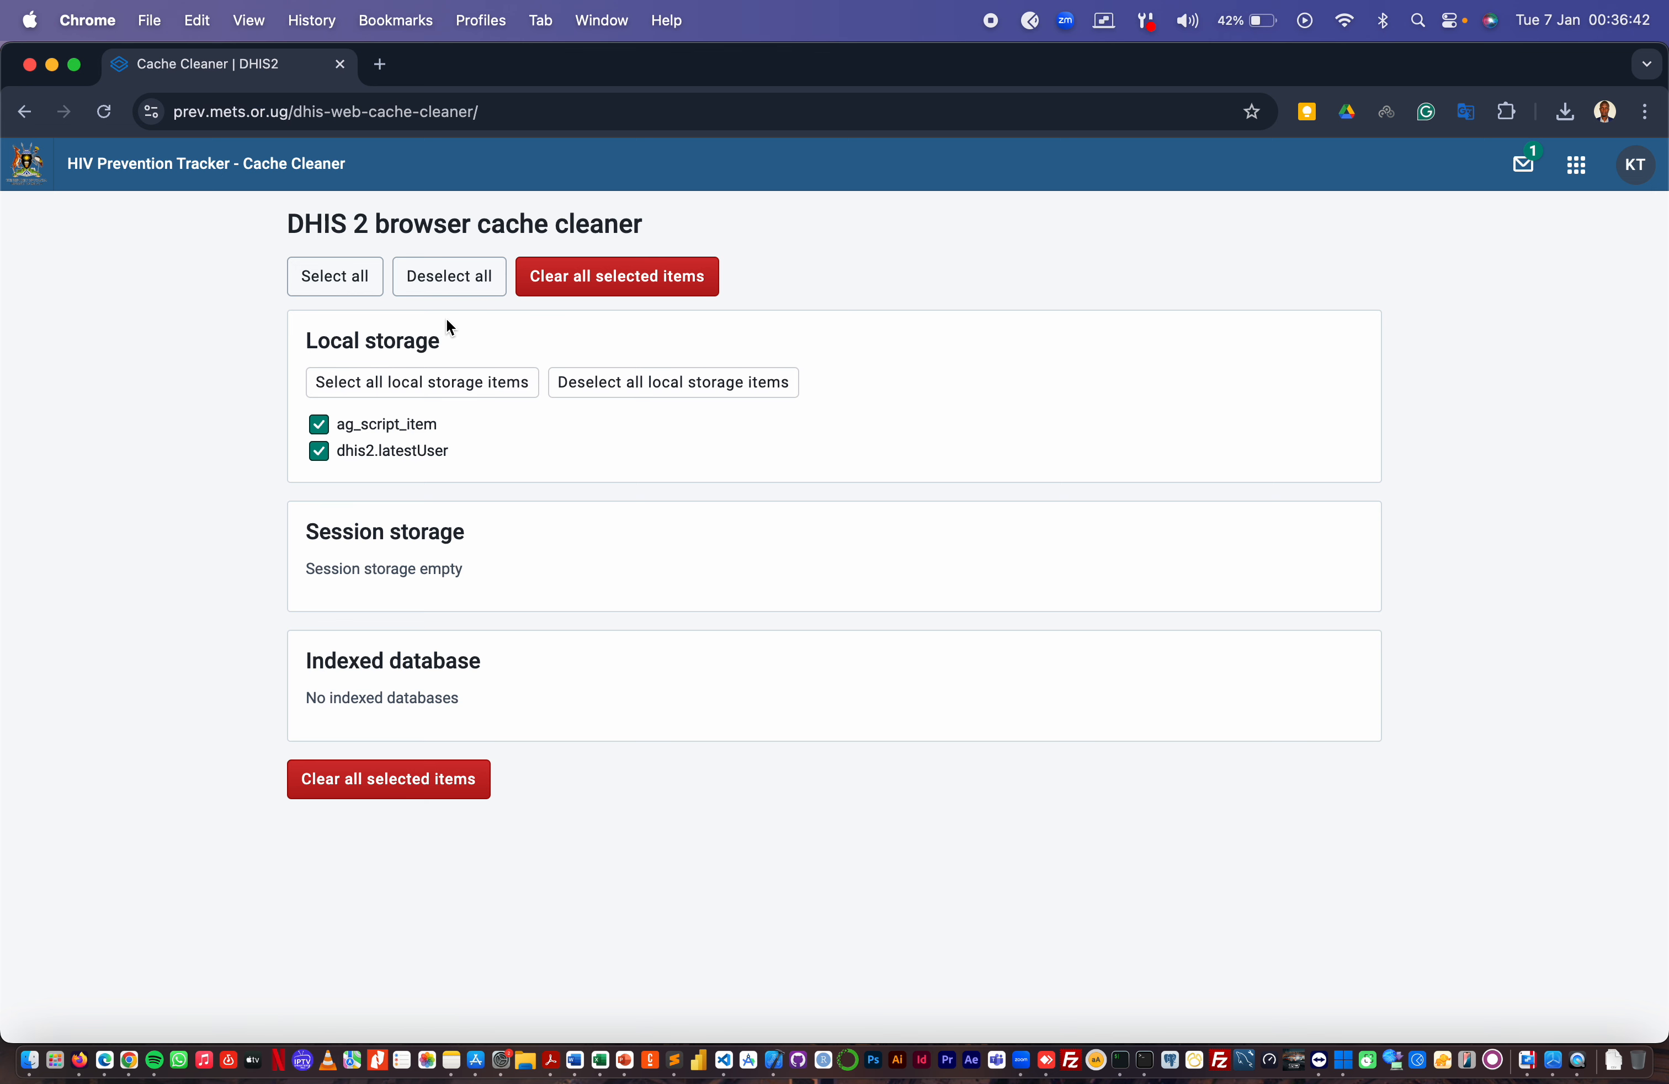
click(580, 286)
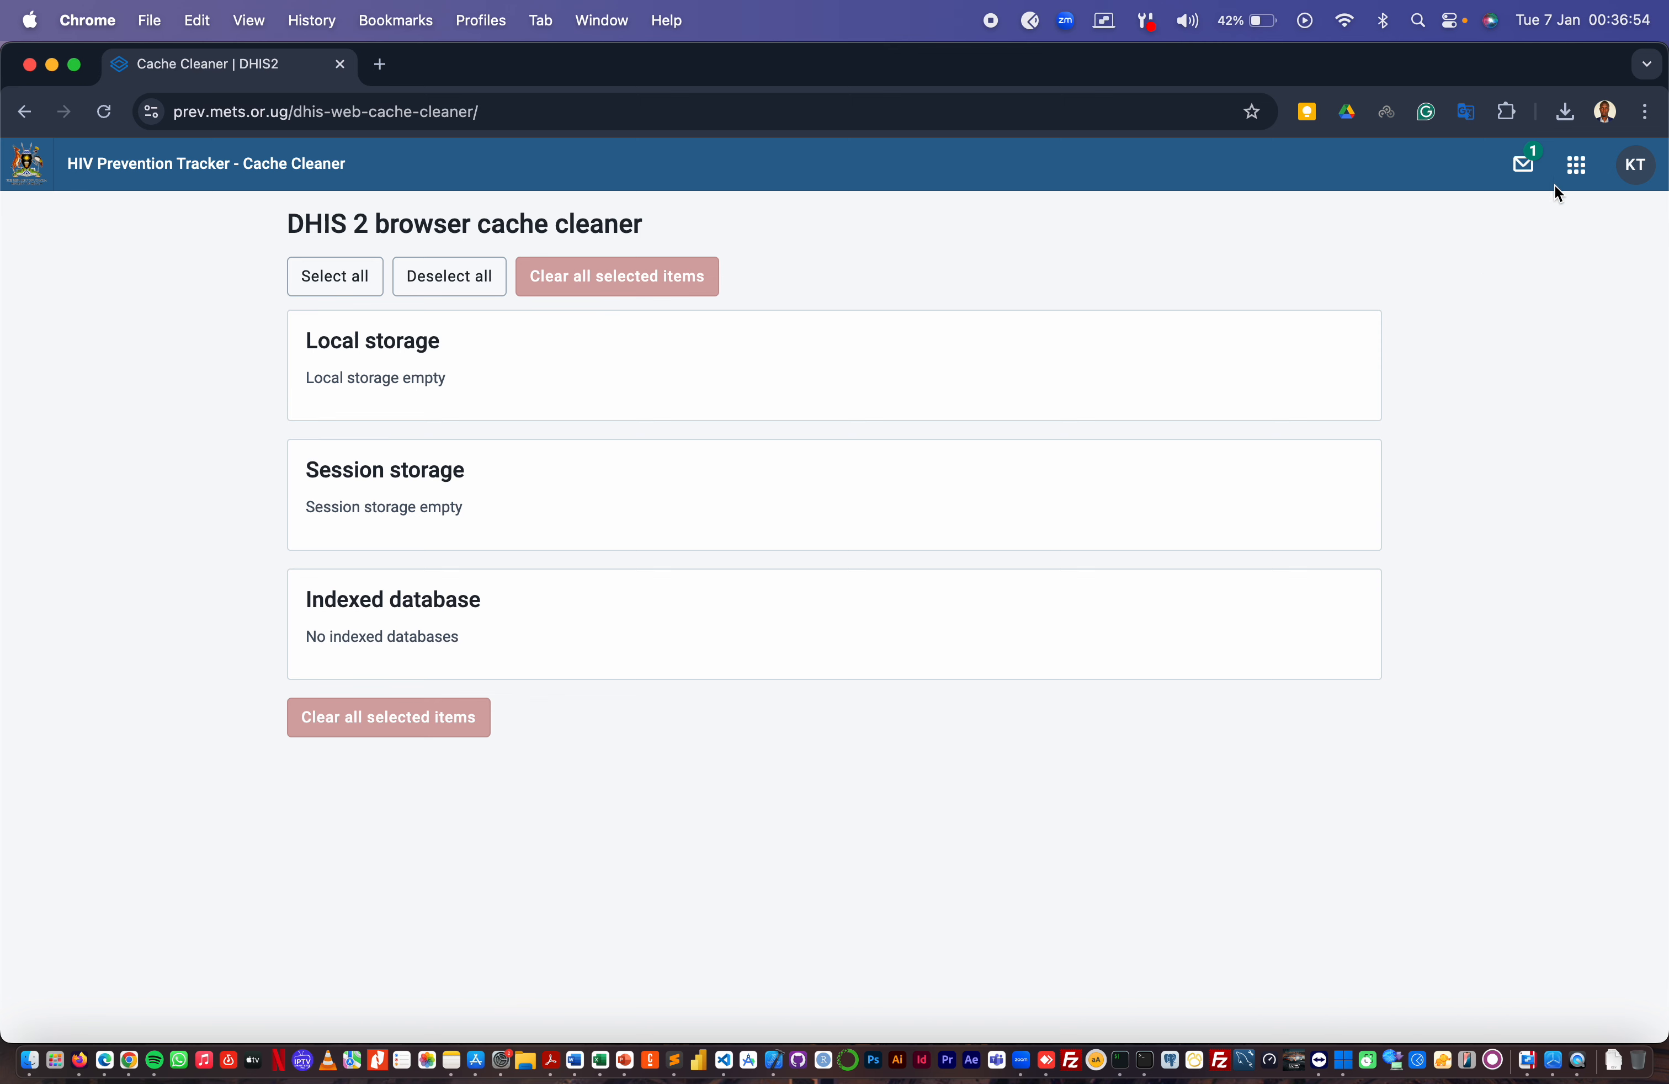
Open the Data Visualizer app and choose Pivot table as the visualization type
click(1581, 177)
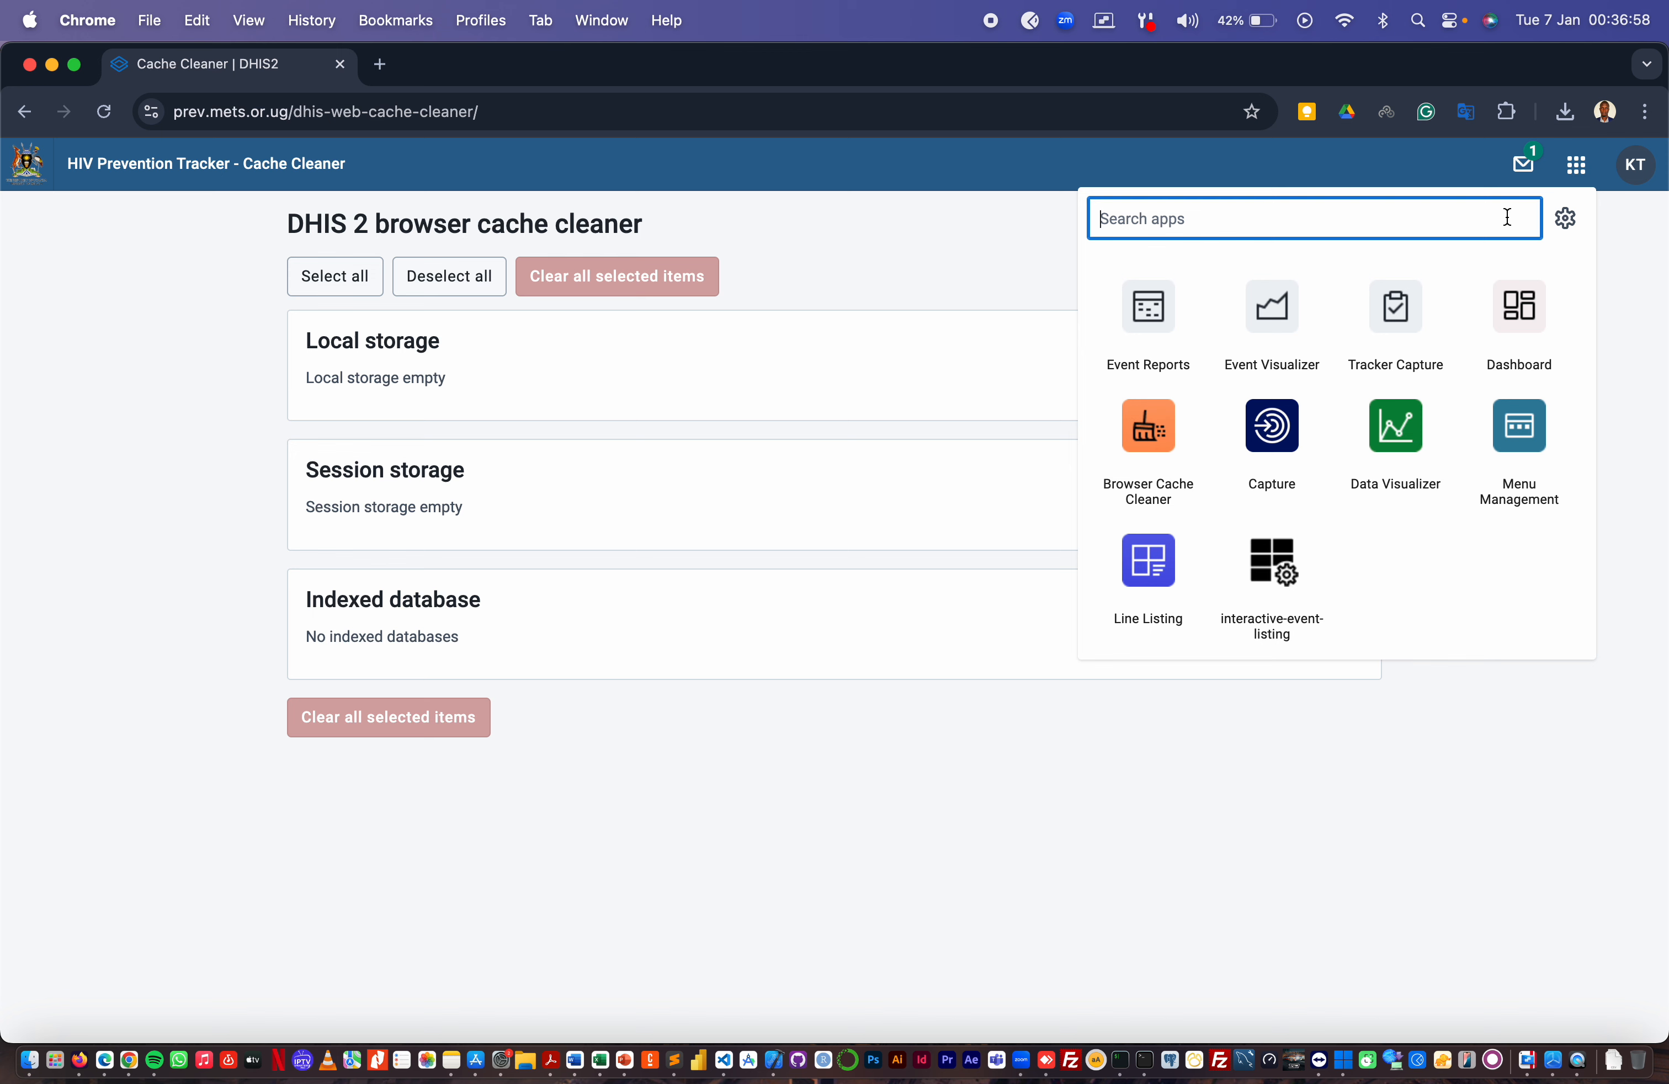
click(1394, 440)
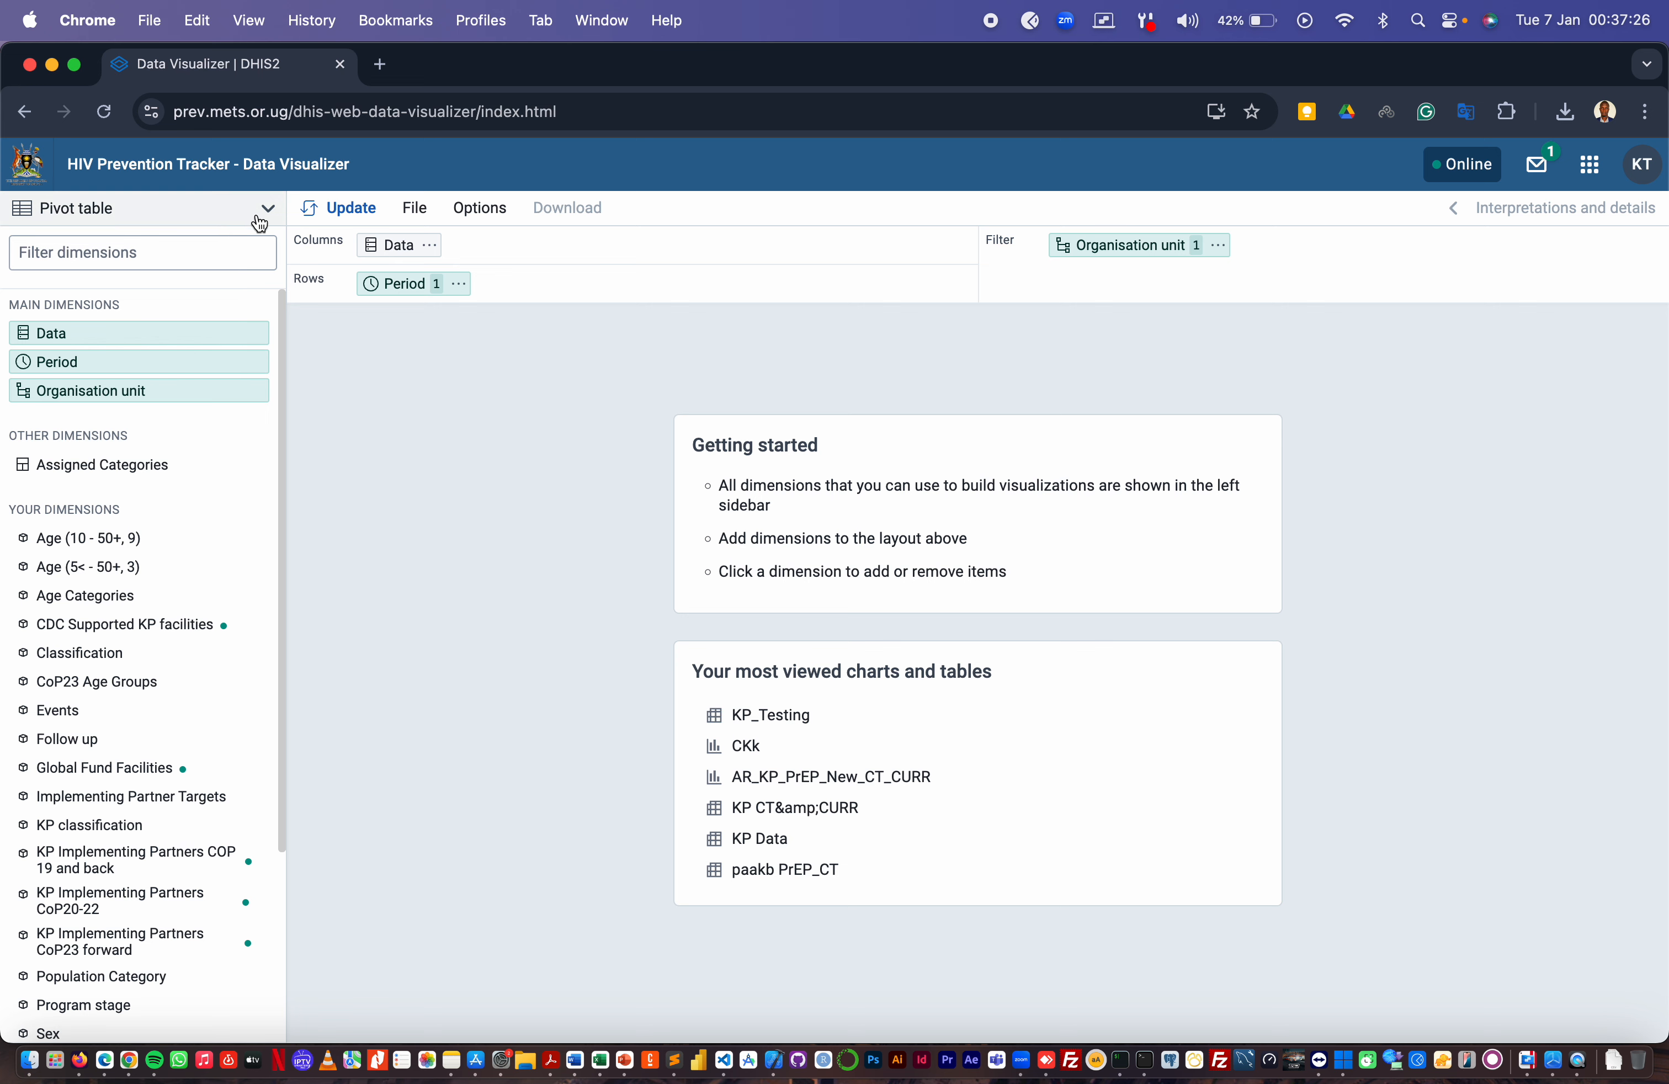
click(161, 216)
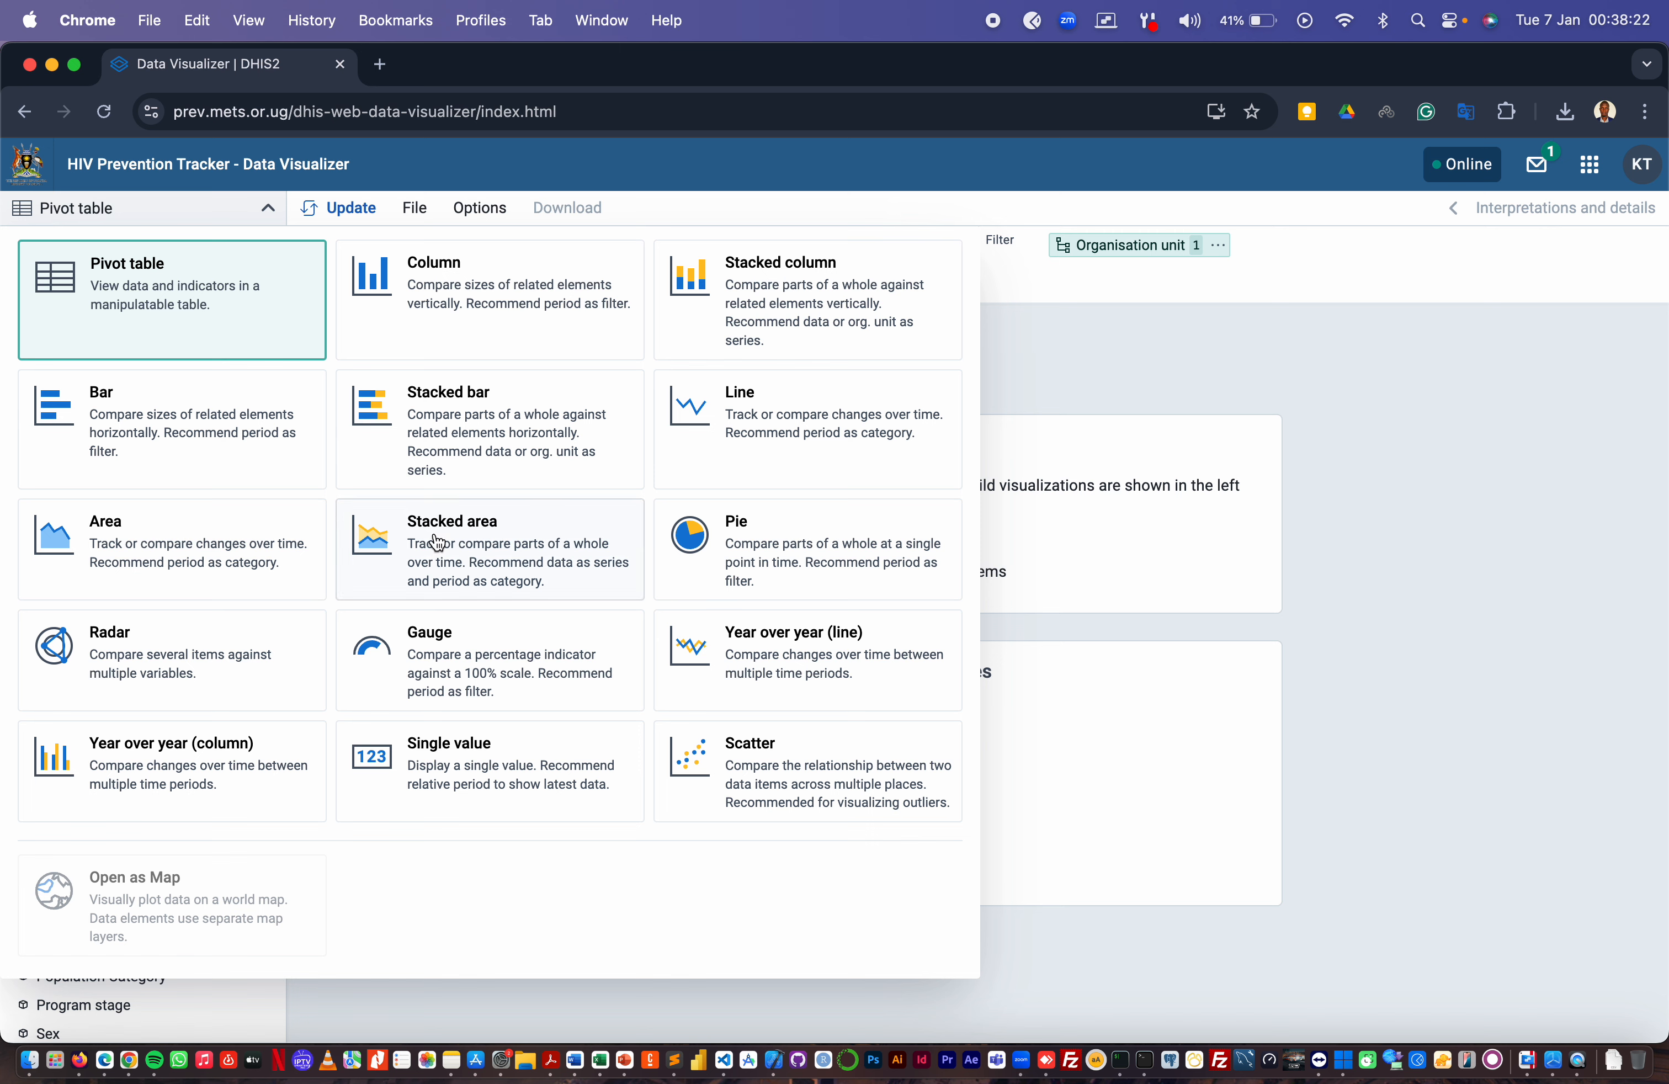
click(238, 302)
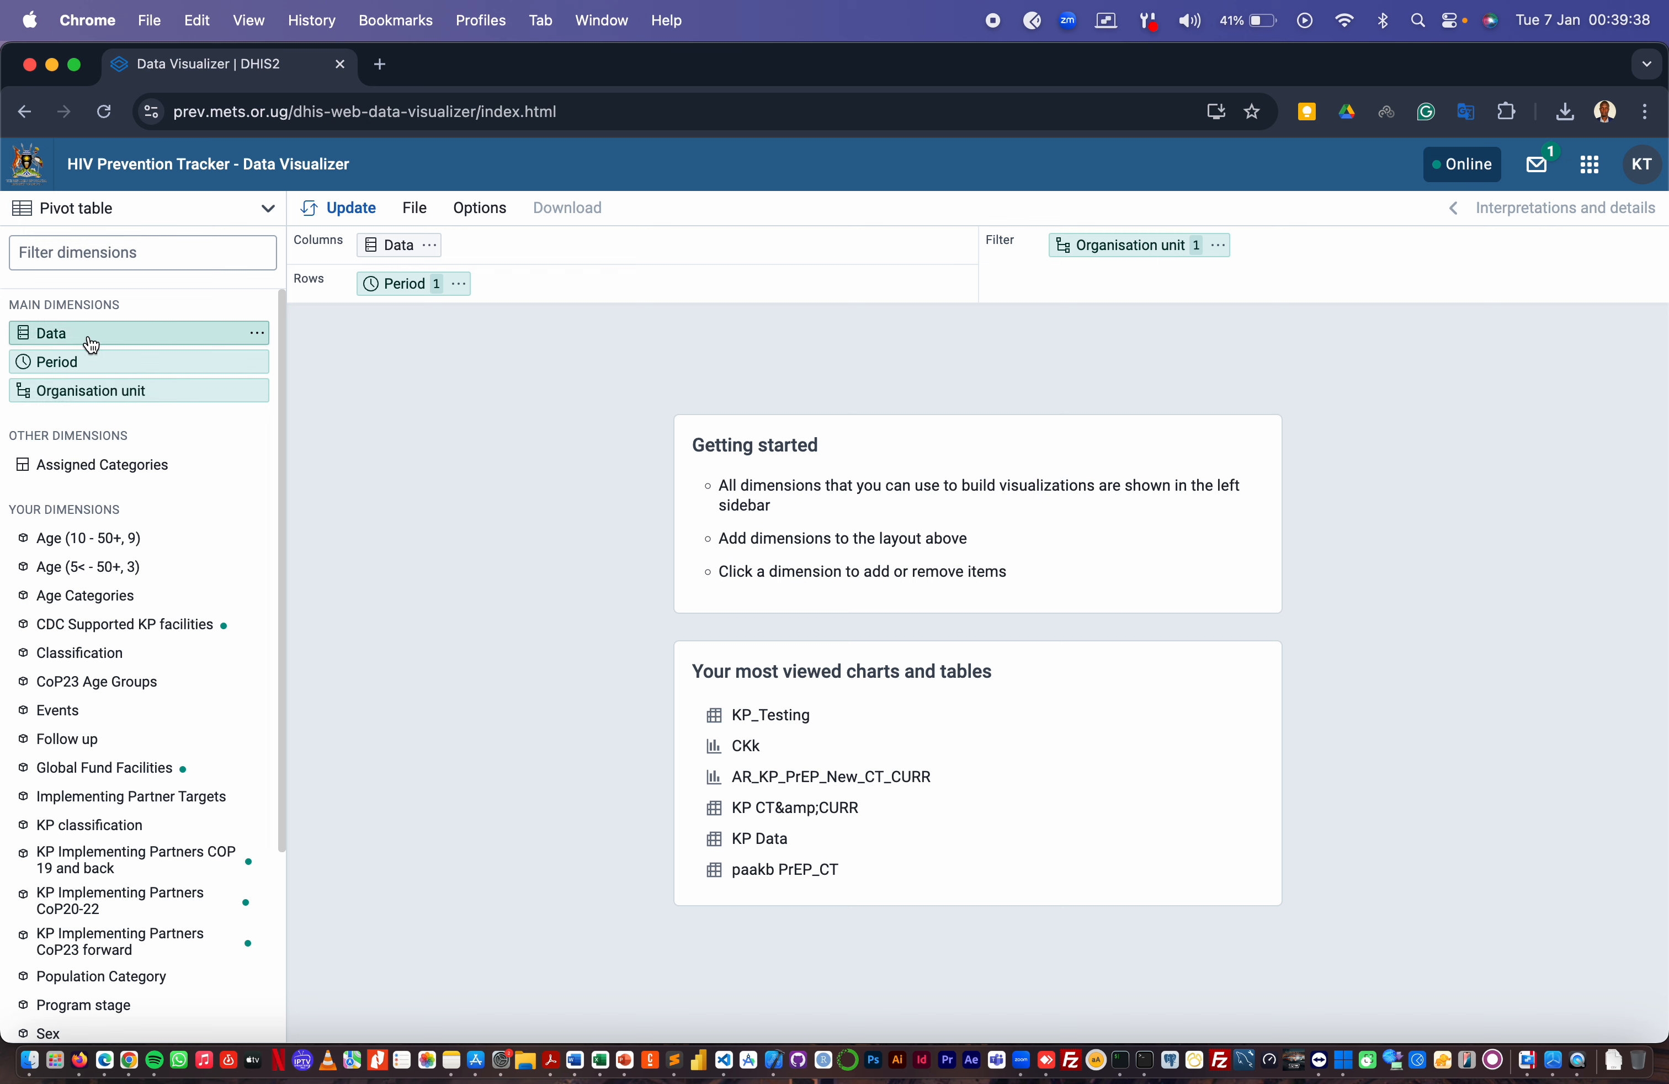
Open the Data dimension and restrict the available items to Program indicators of the HIV Prevention Tracker program
click(68, 340)
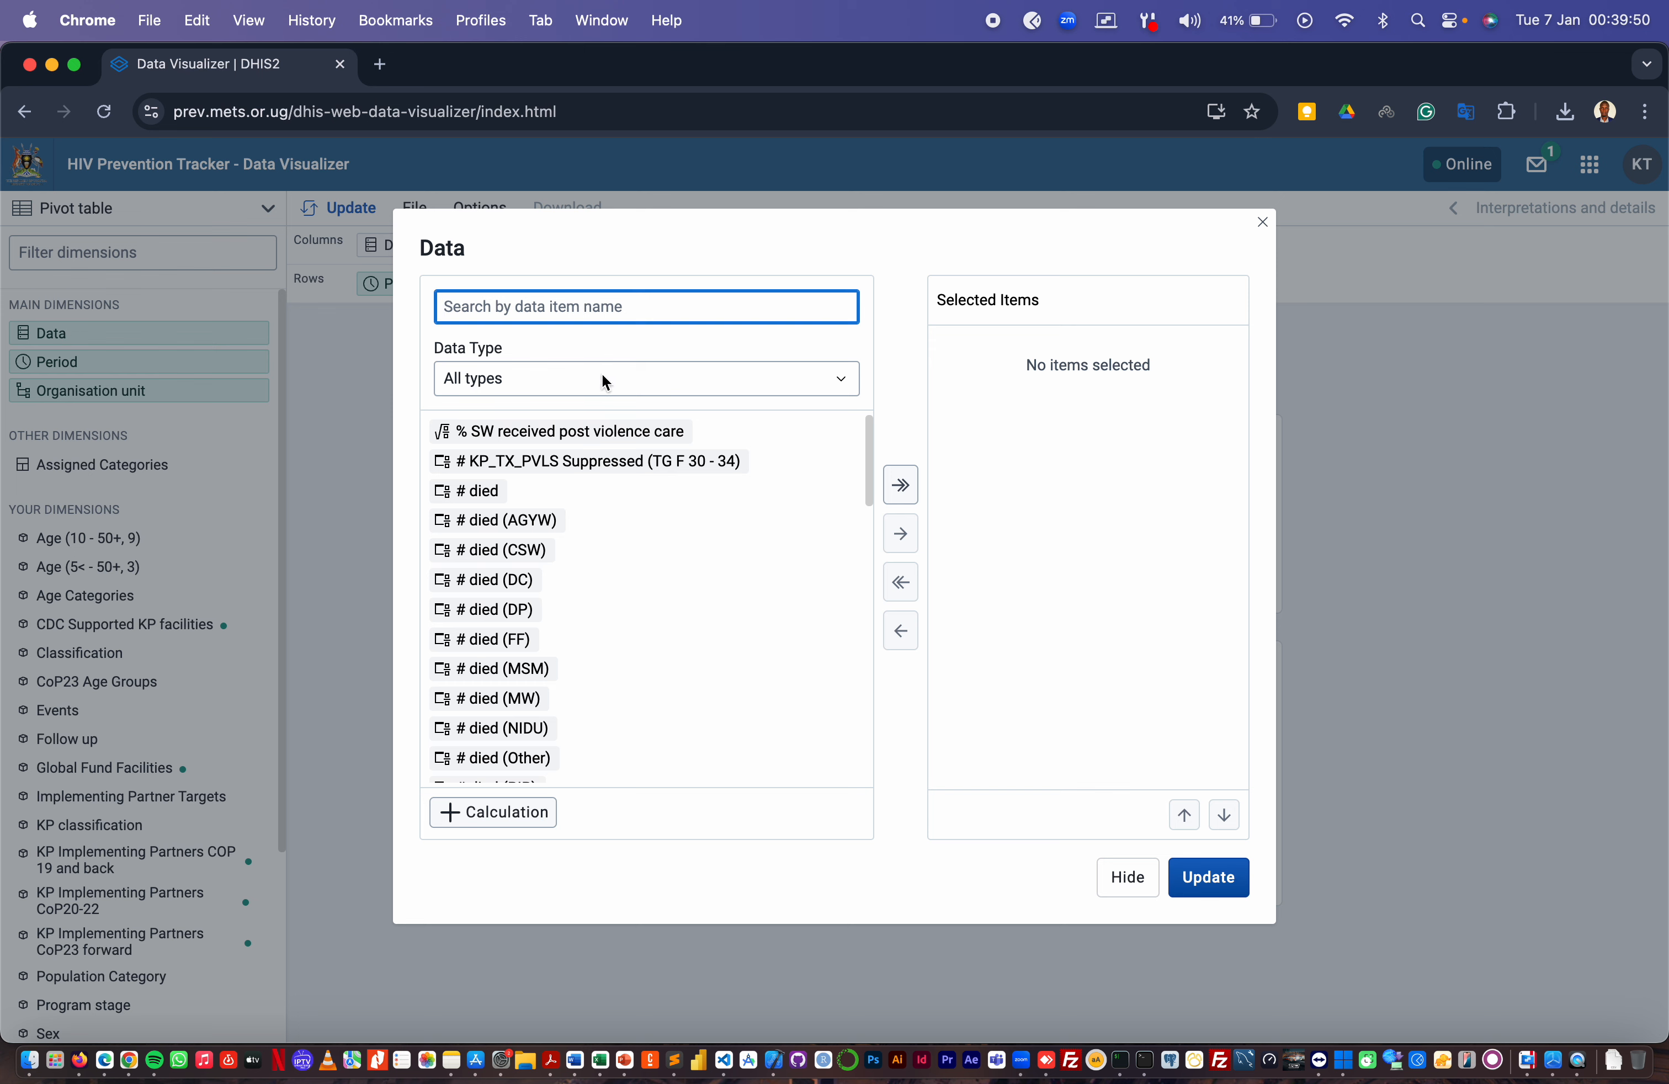
click(650, 382)
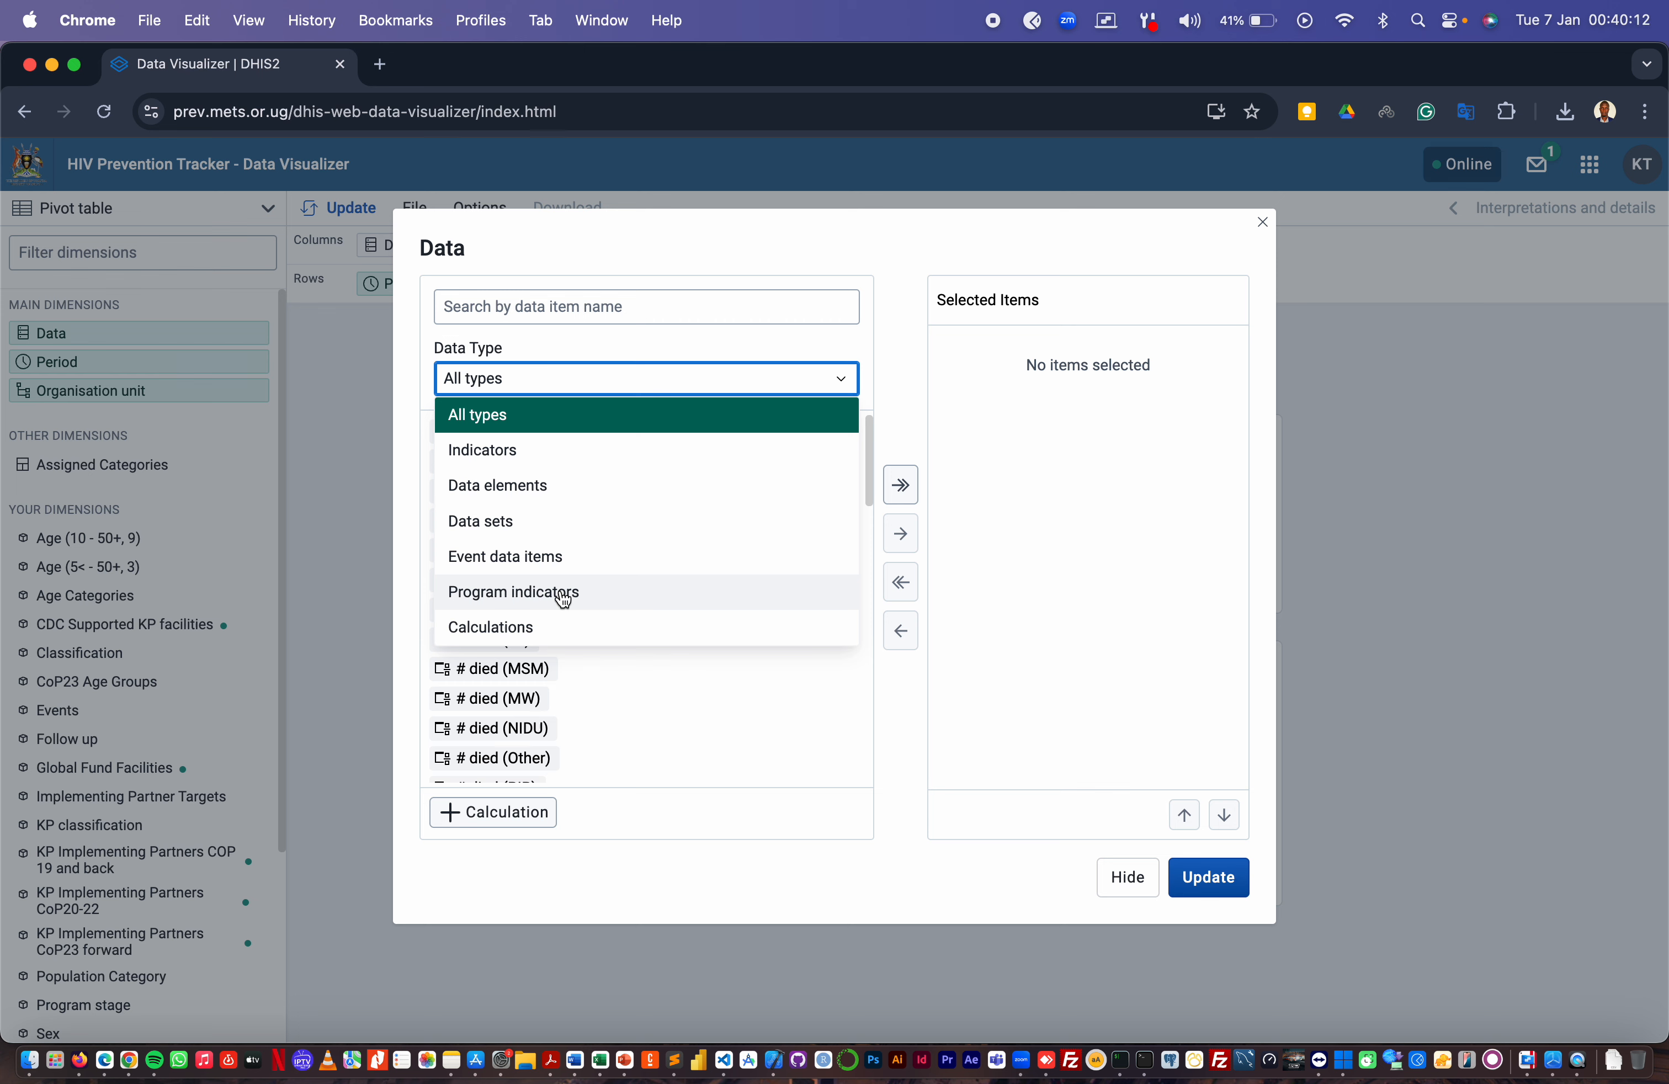
click(532, 591)
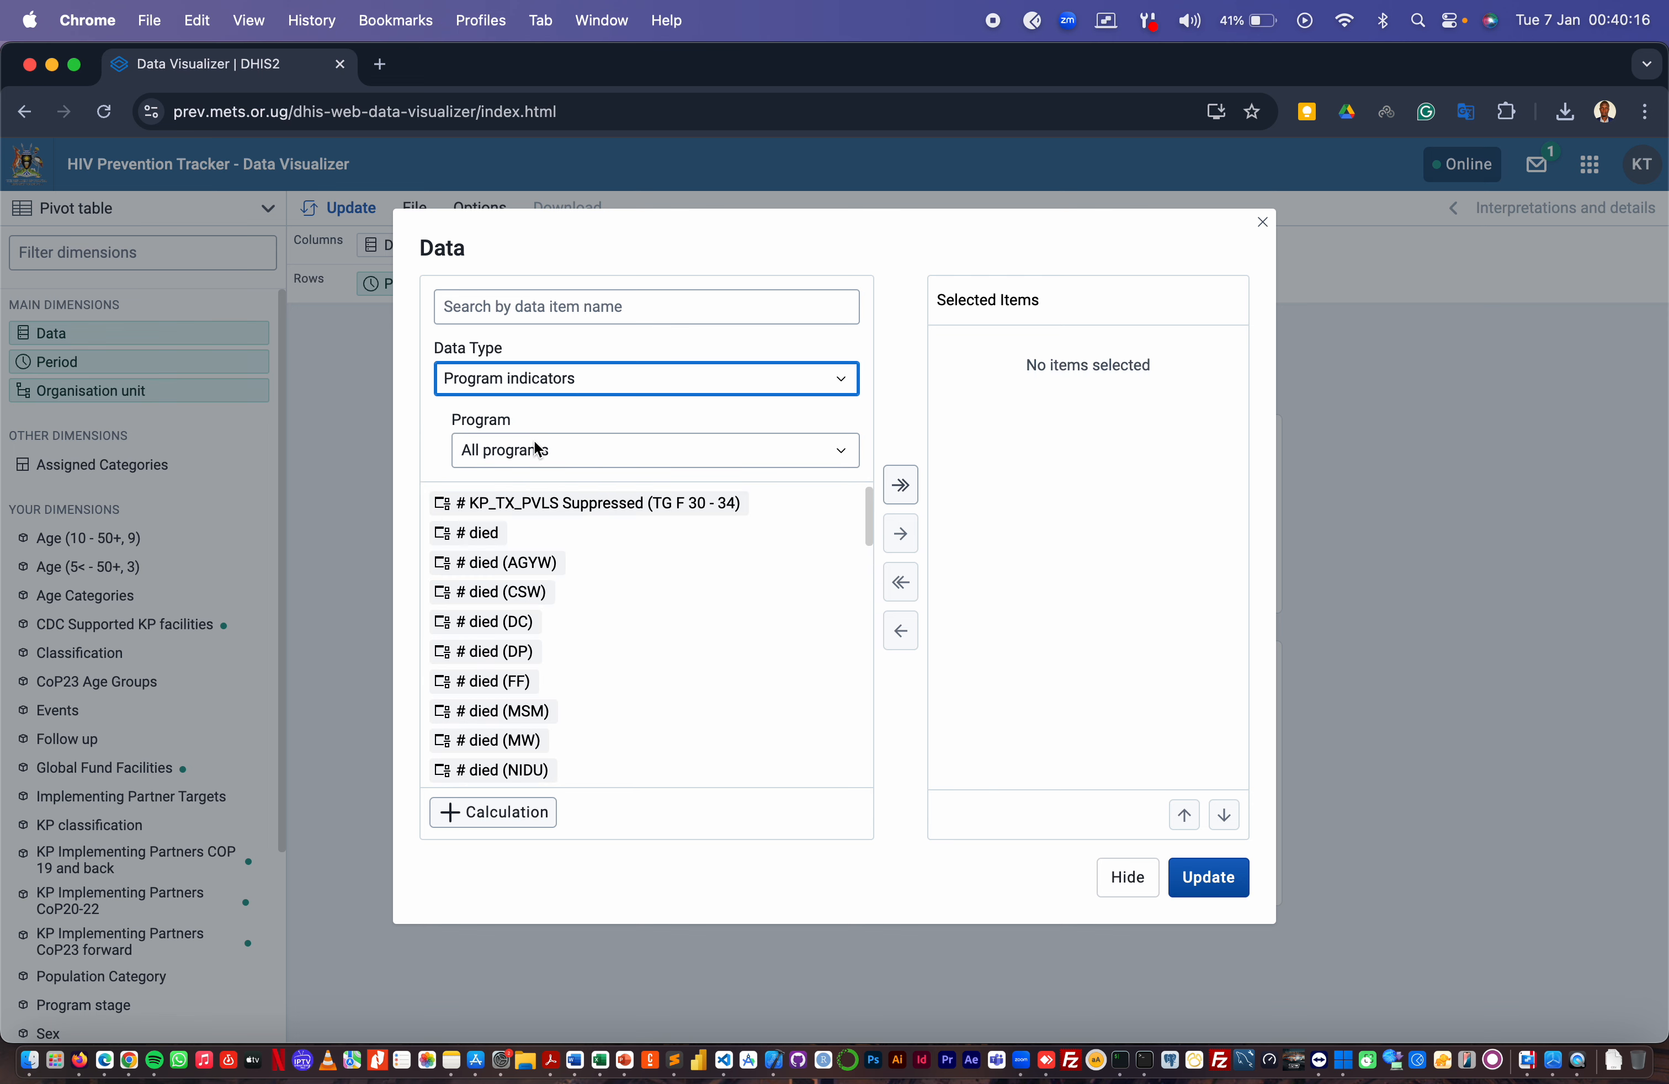
click(549, 454)
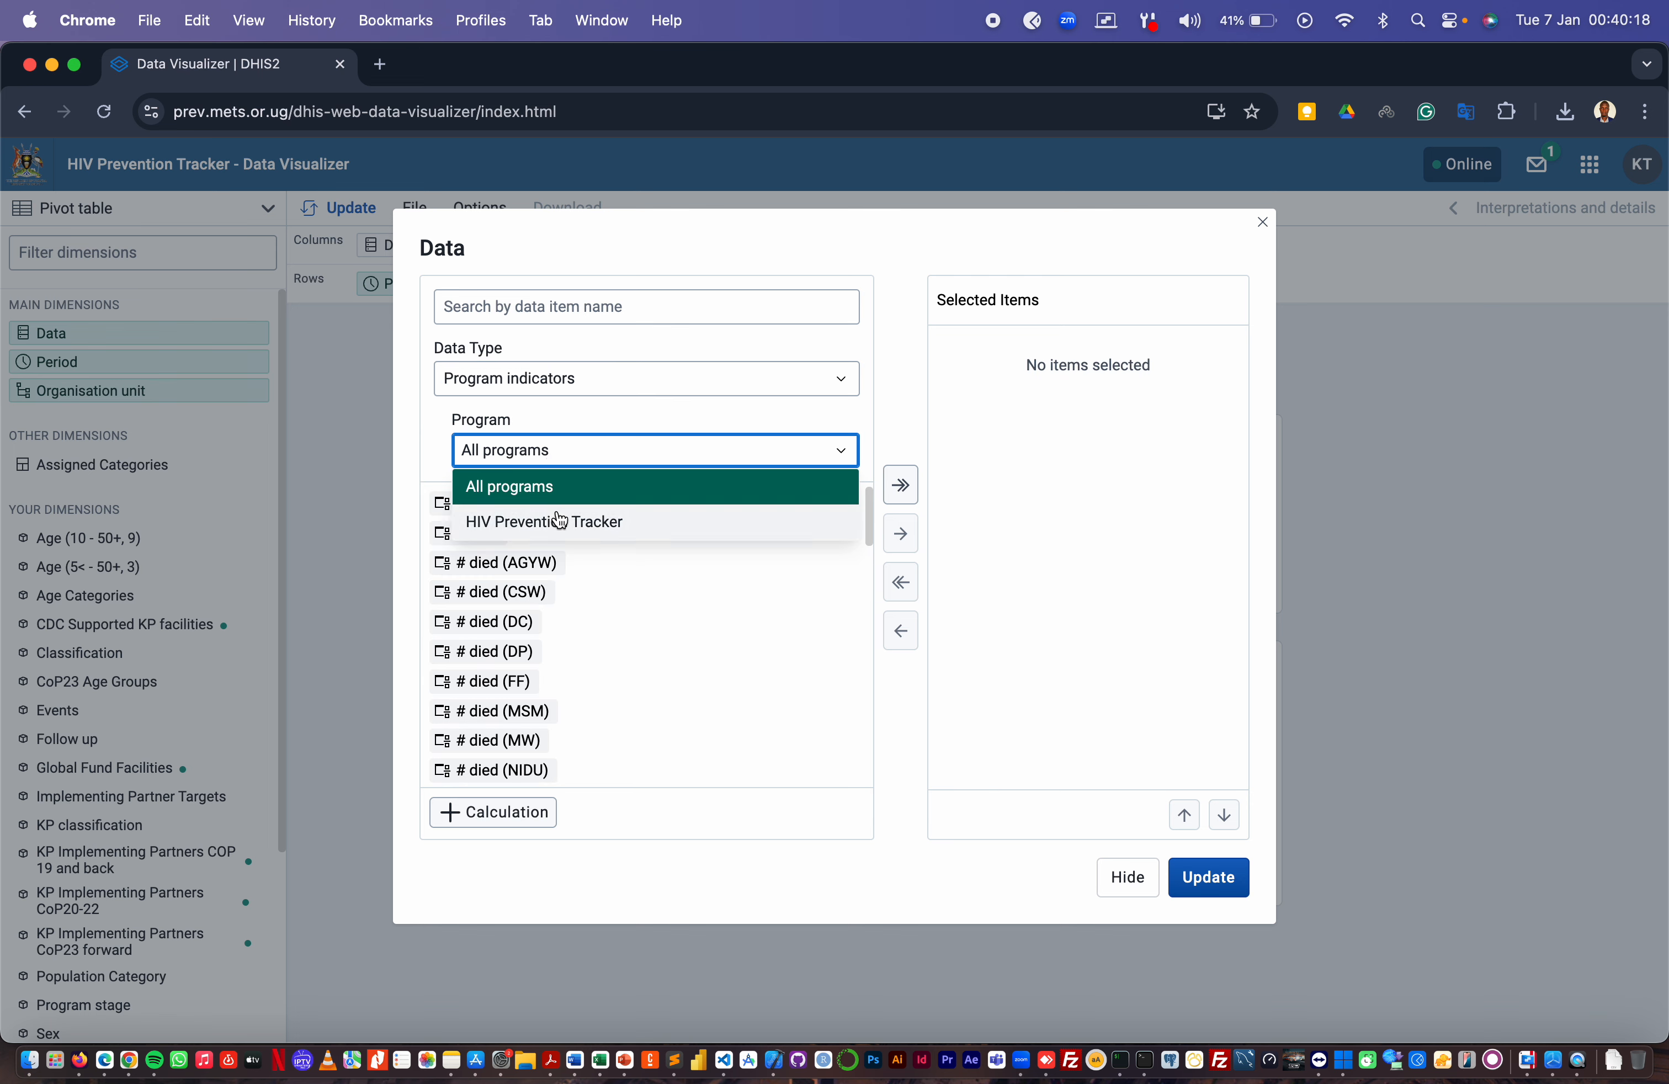
click(575, 524)
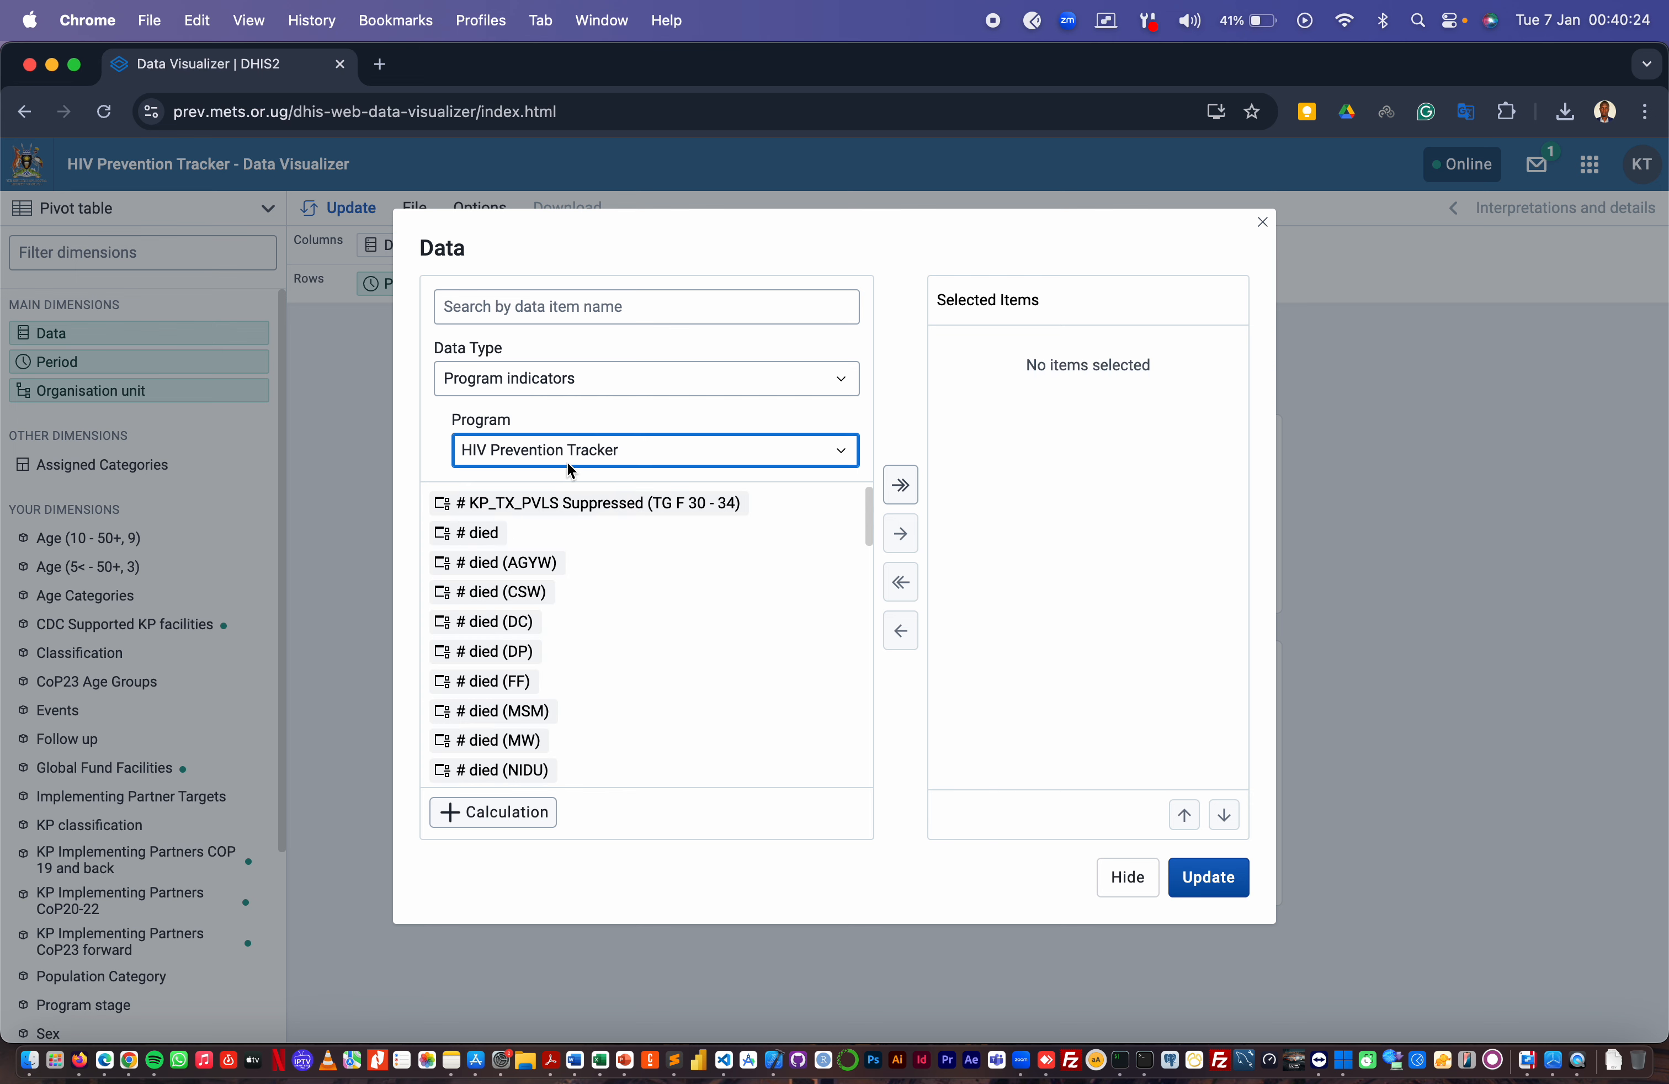
Search the HIV Prevention Tracker program indicators for PREP_NEW
scroll(613, 642, down, 5)
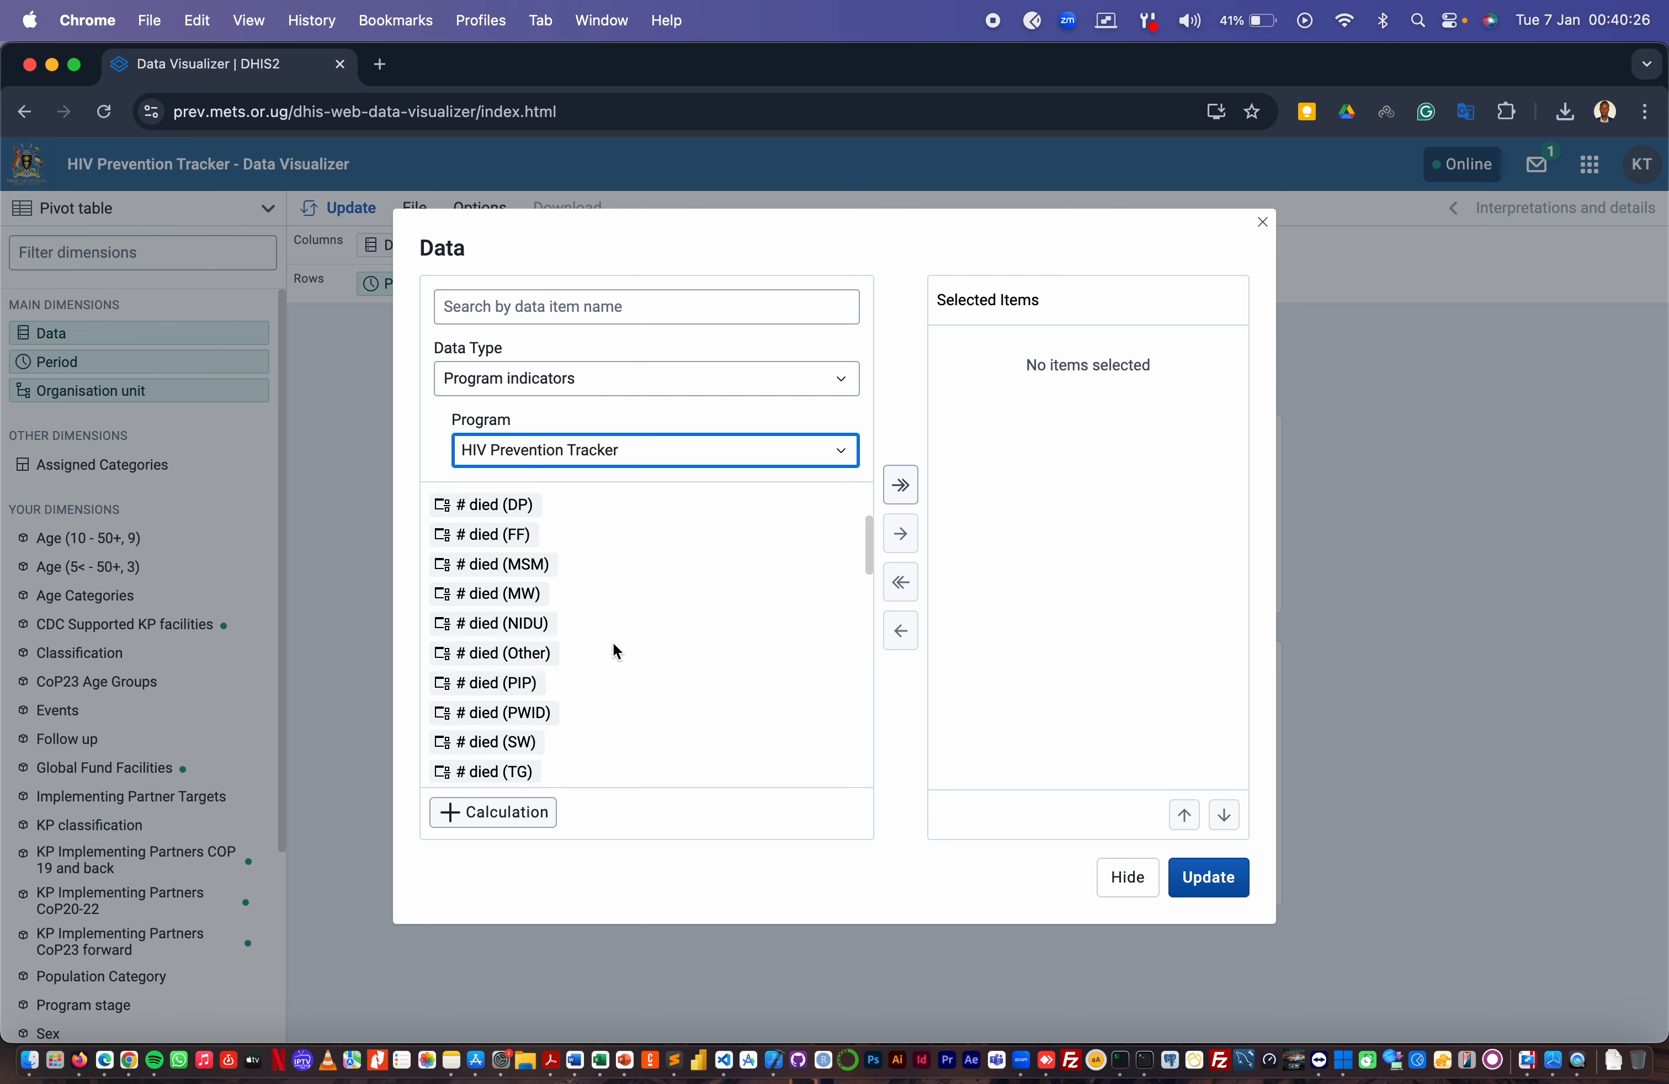
scroll(613, 642, down, 10)
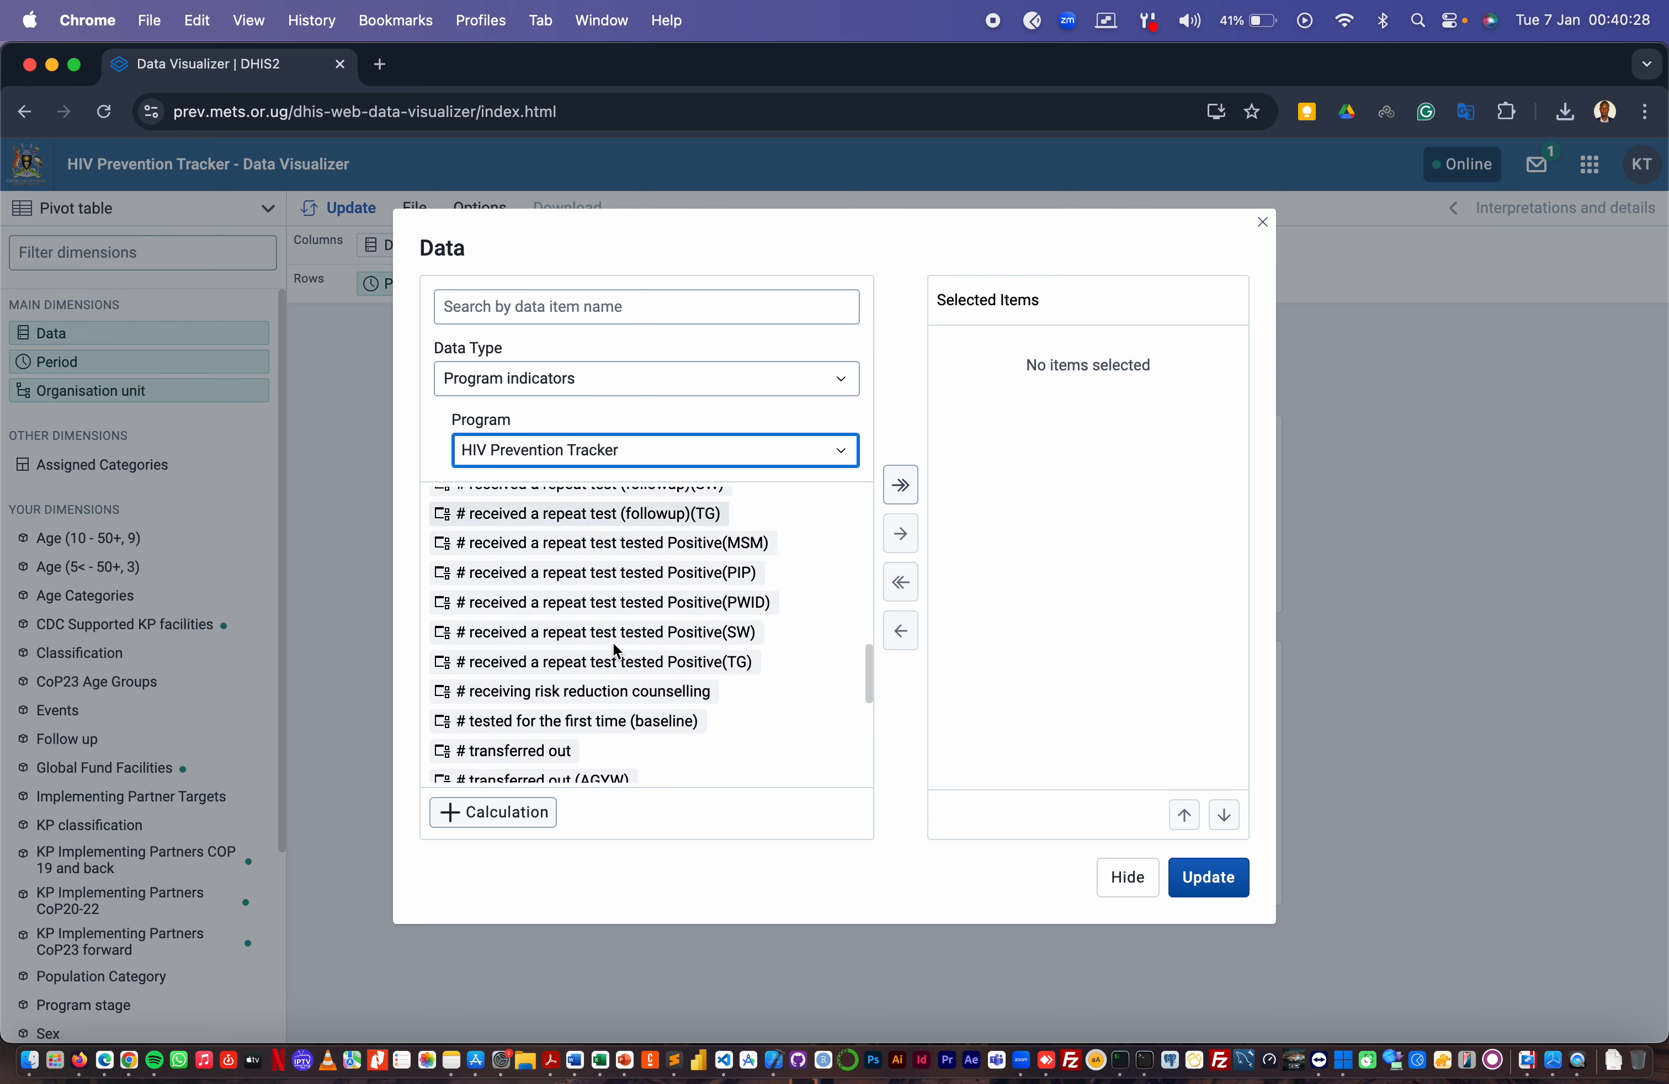
scroll(612, 642, up, 15)
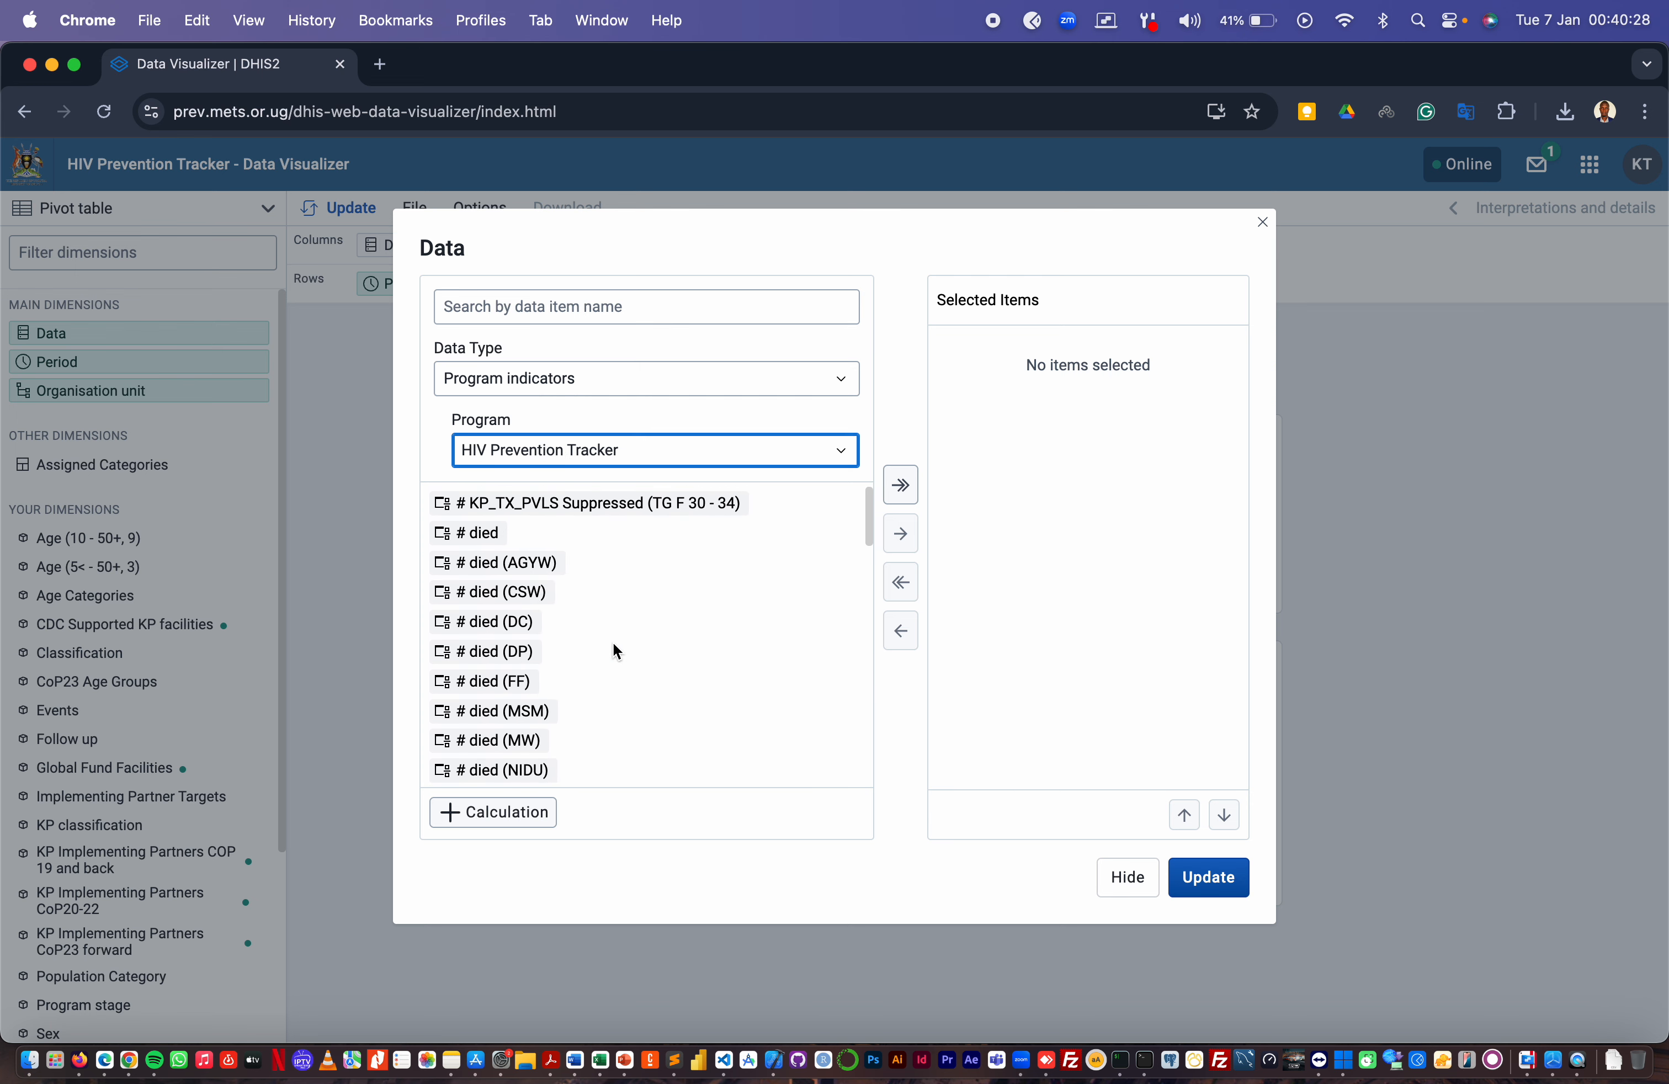
click(539, 310)
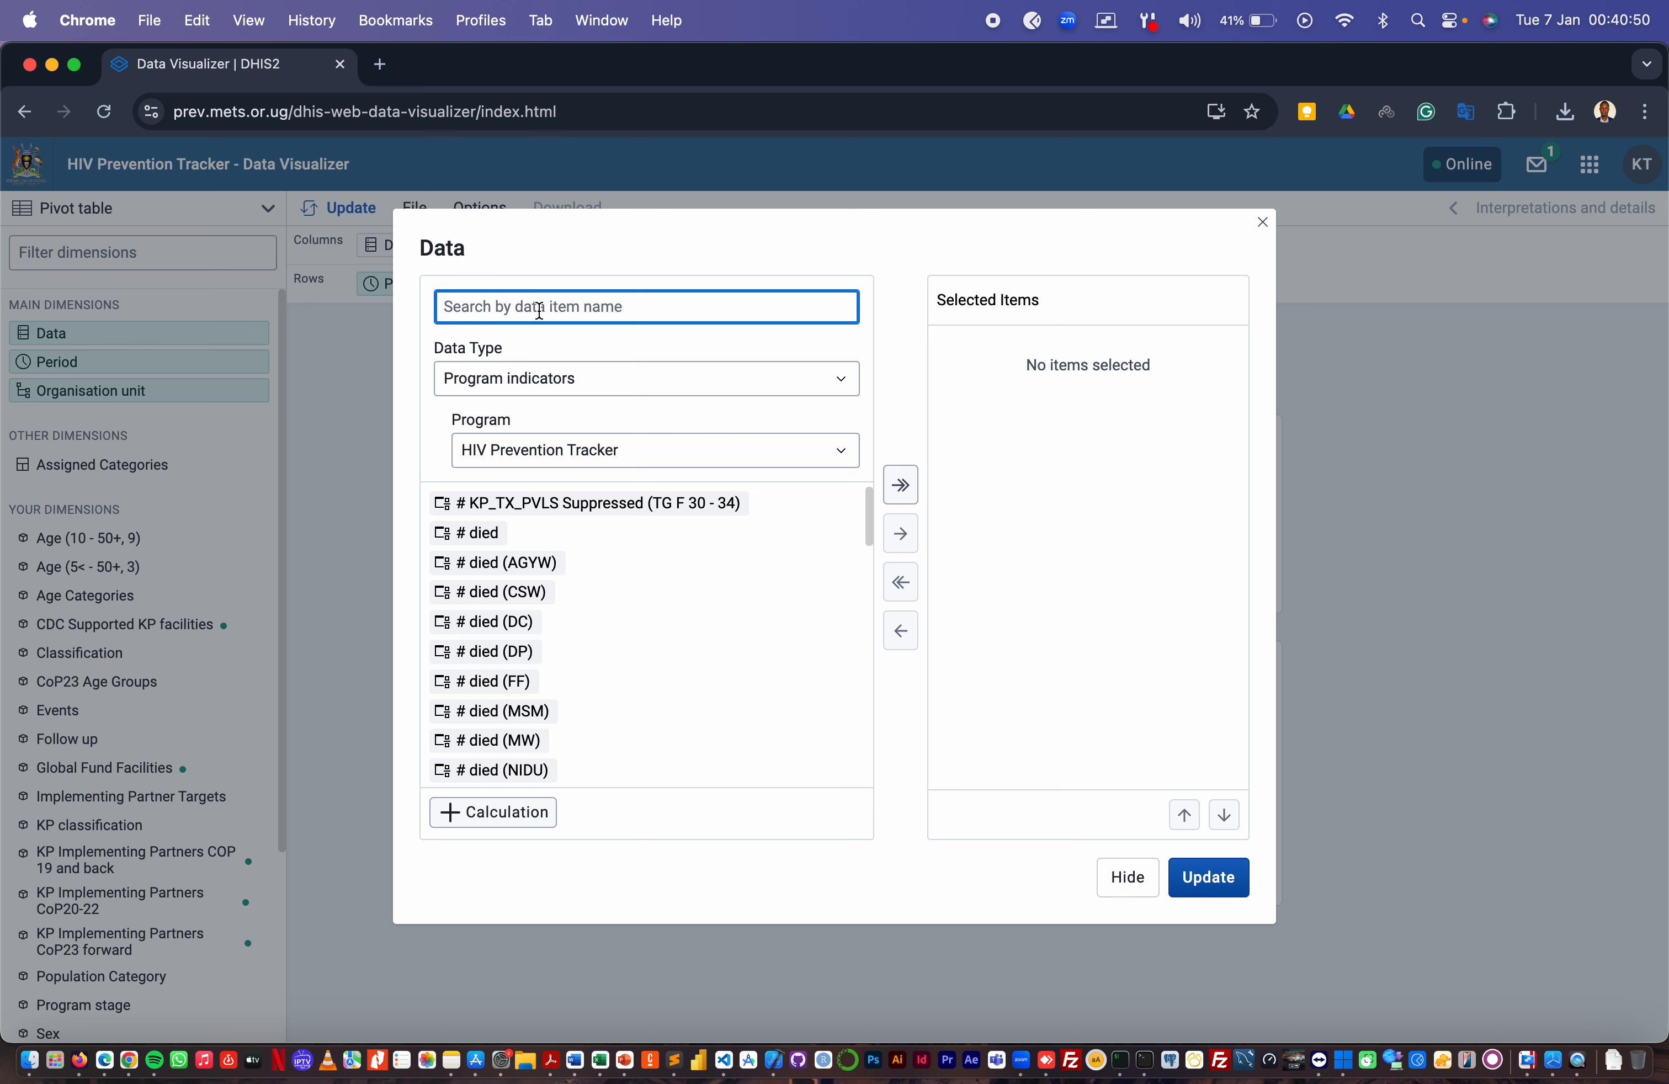
text(PRE)
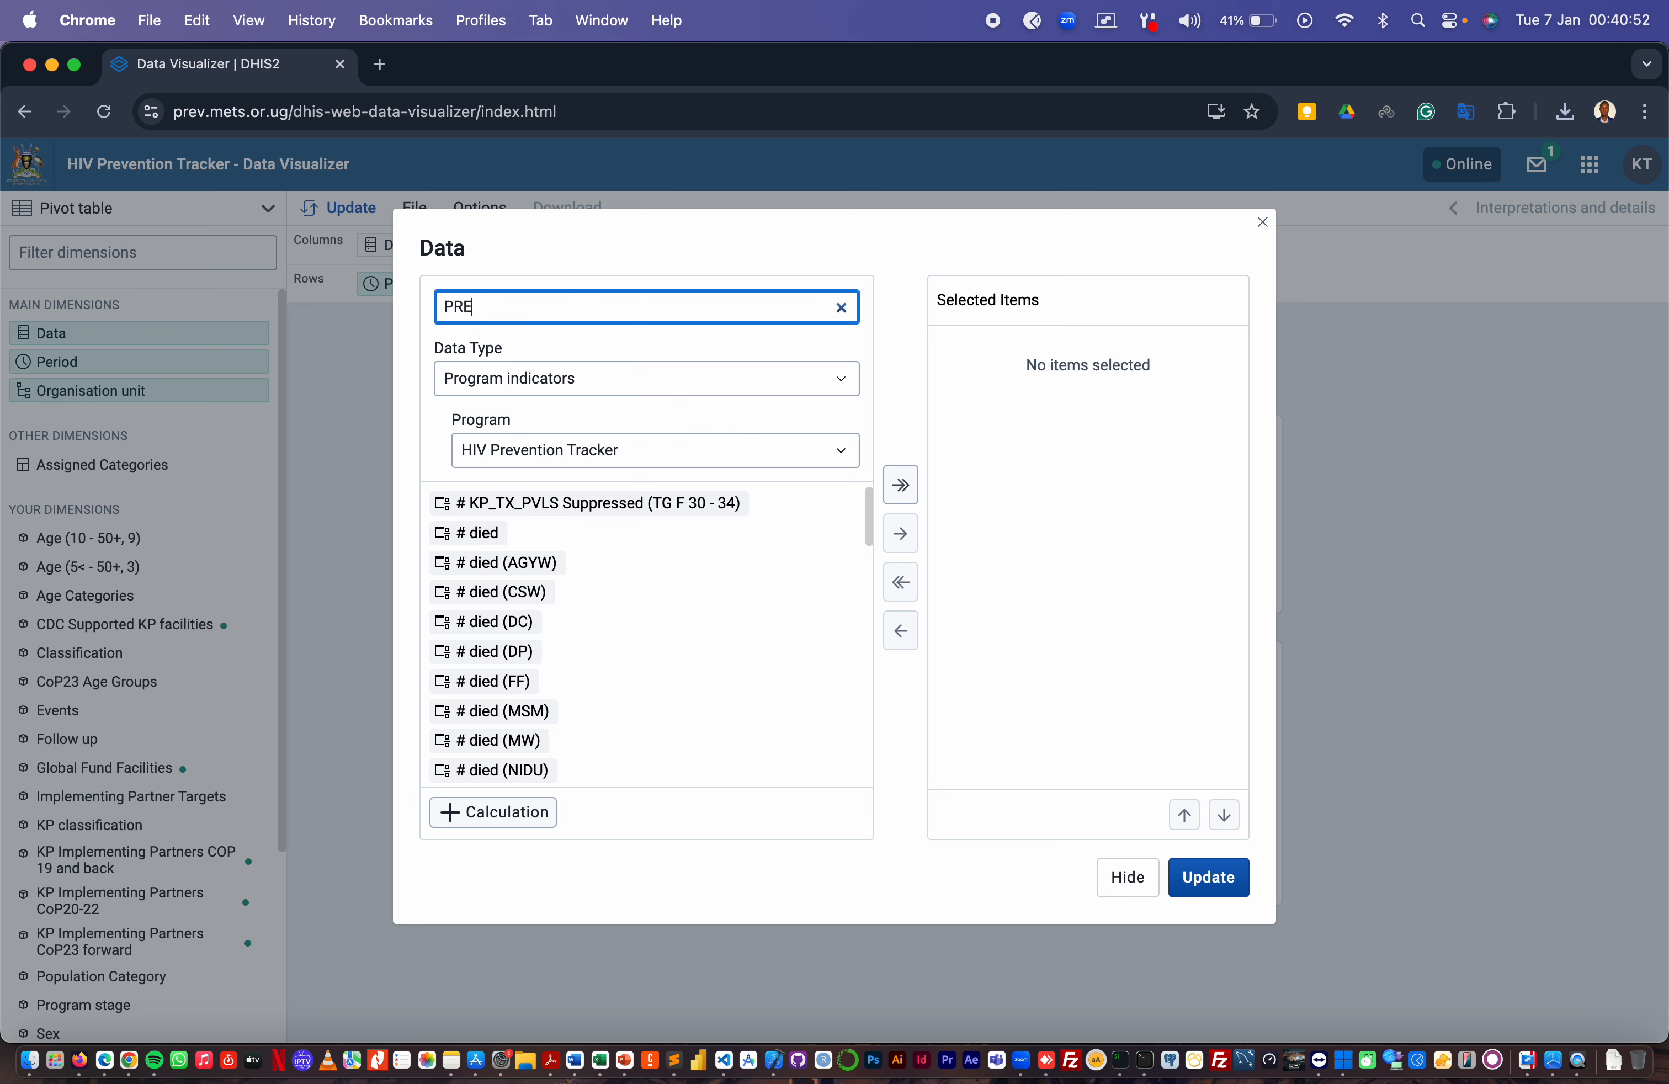
text(P_)
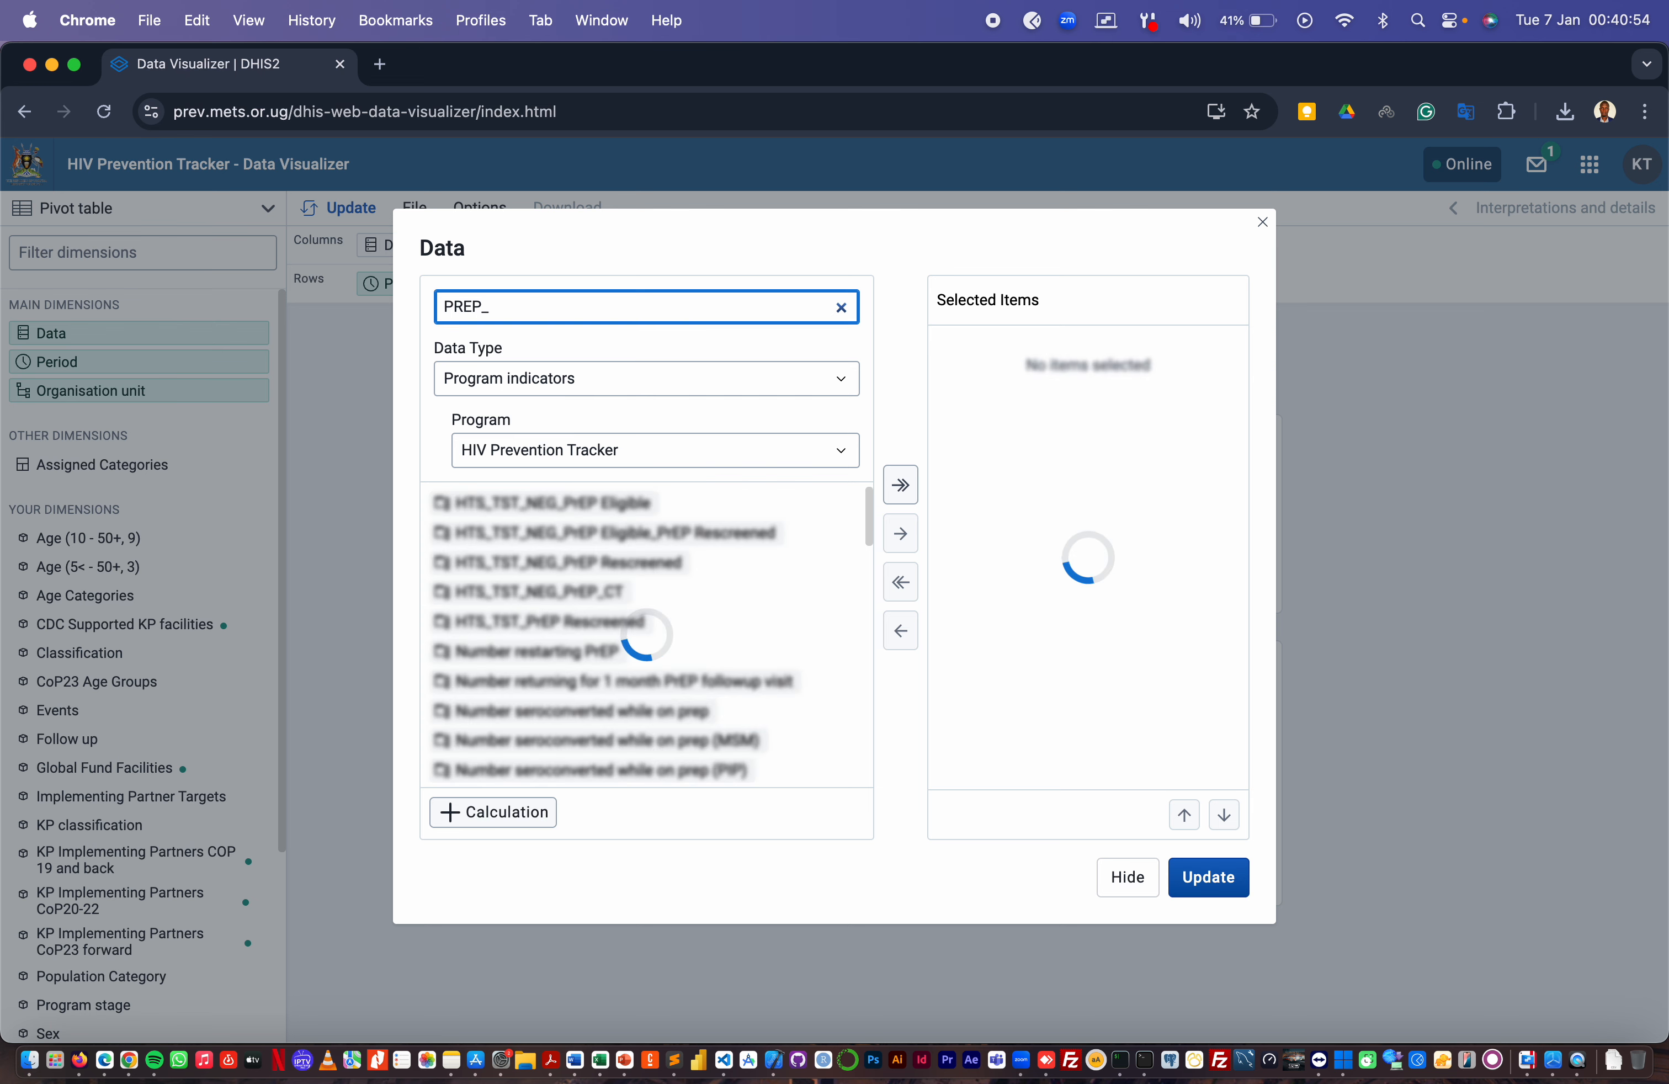
text(NEW)
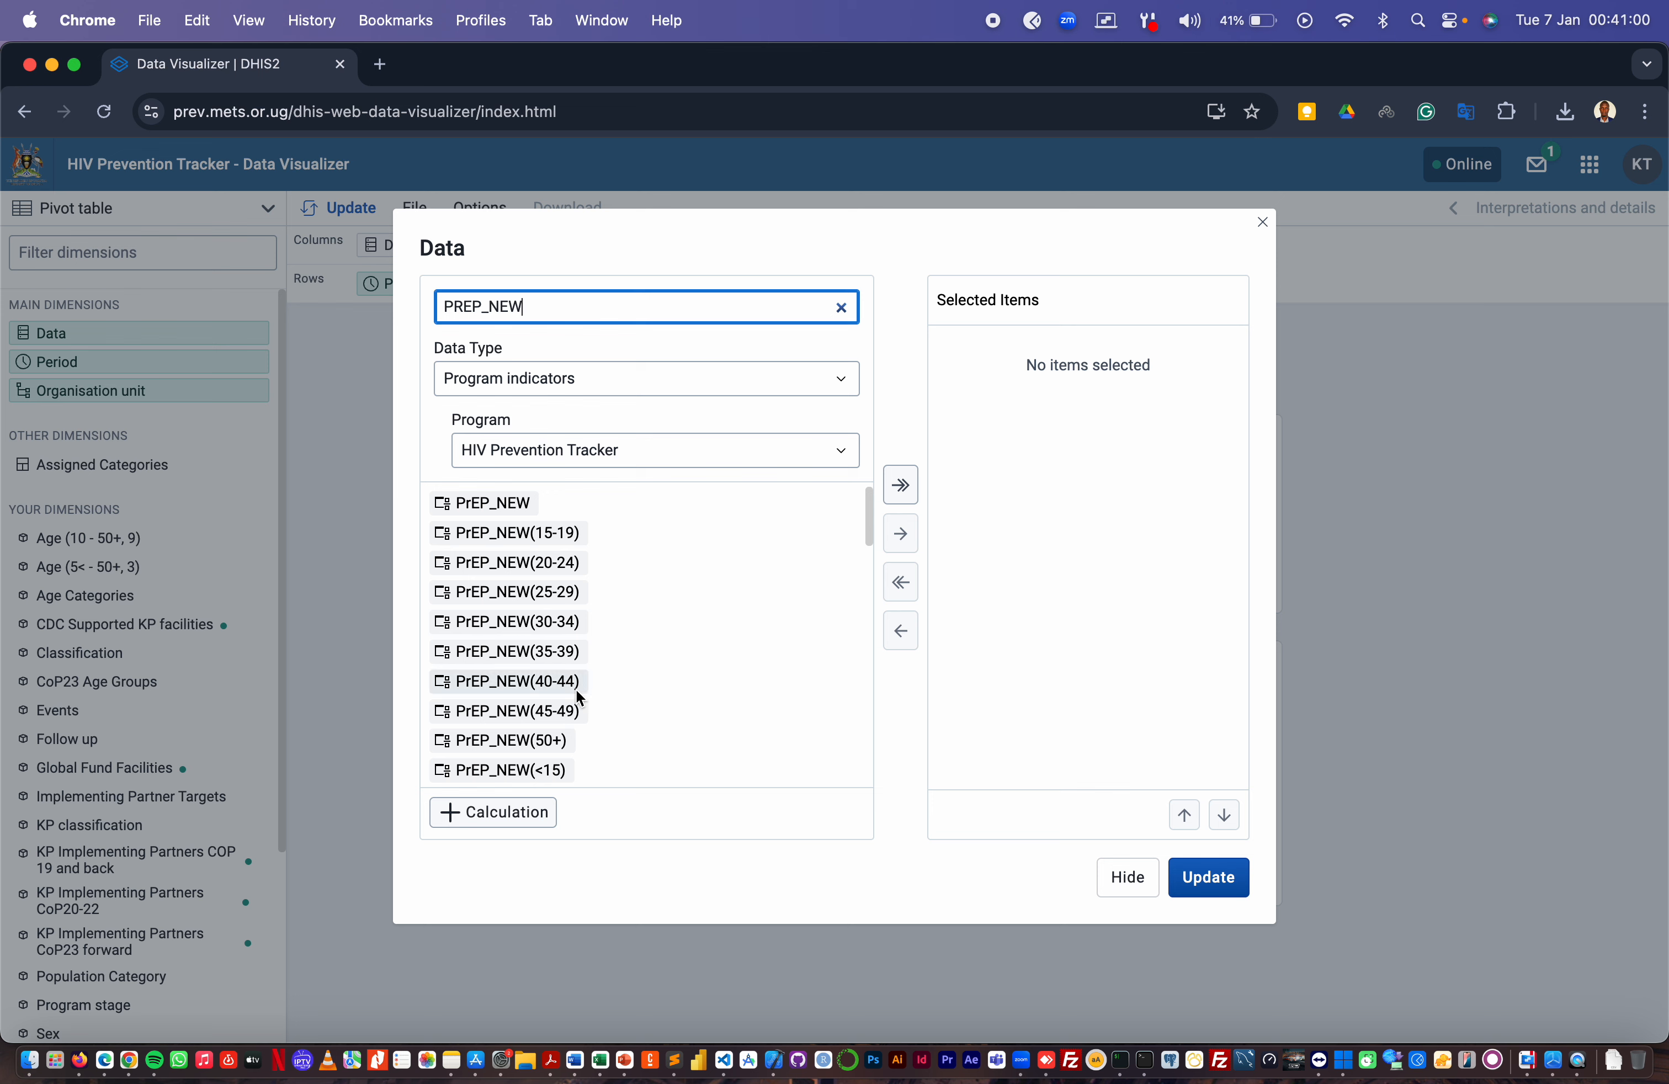
Examine the available program indicators in the list, including PrEP_NEW and its age-group variants
click(498, 509)
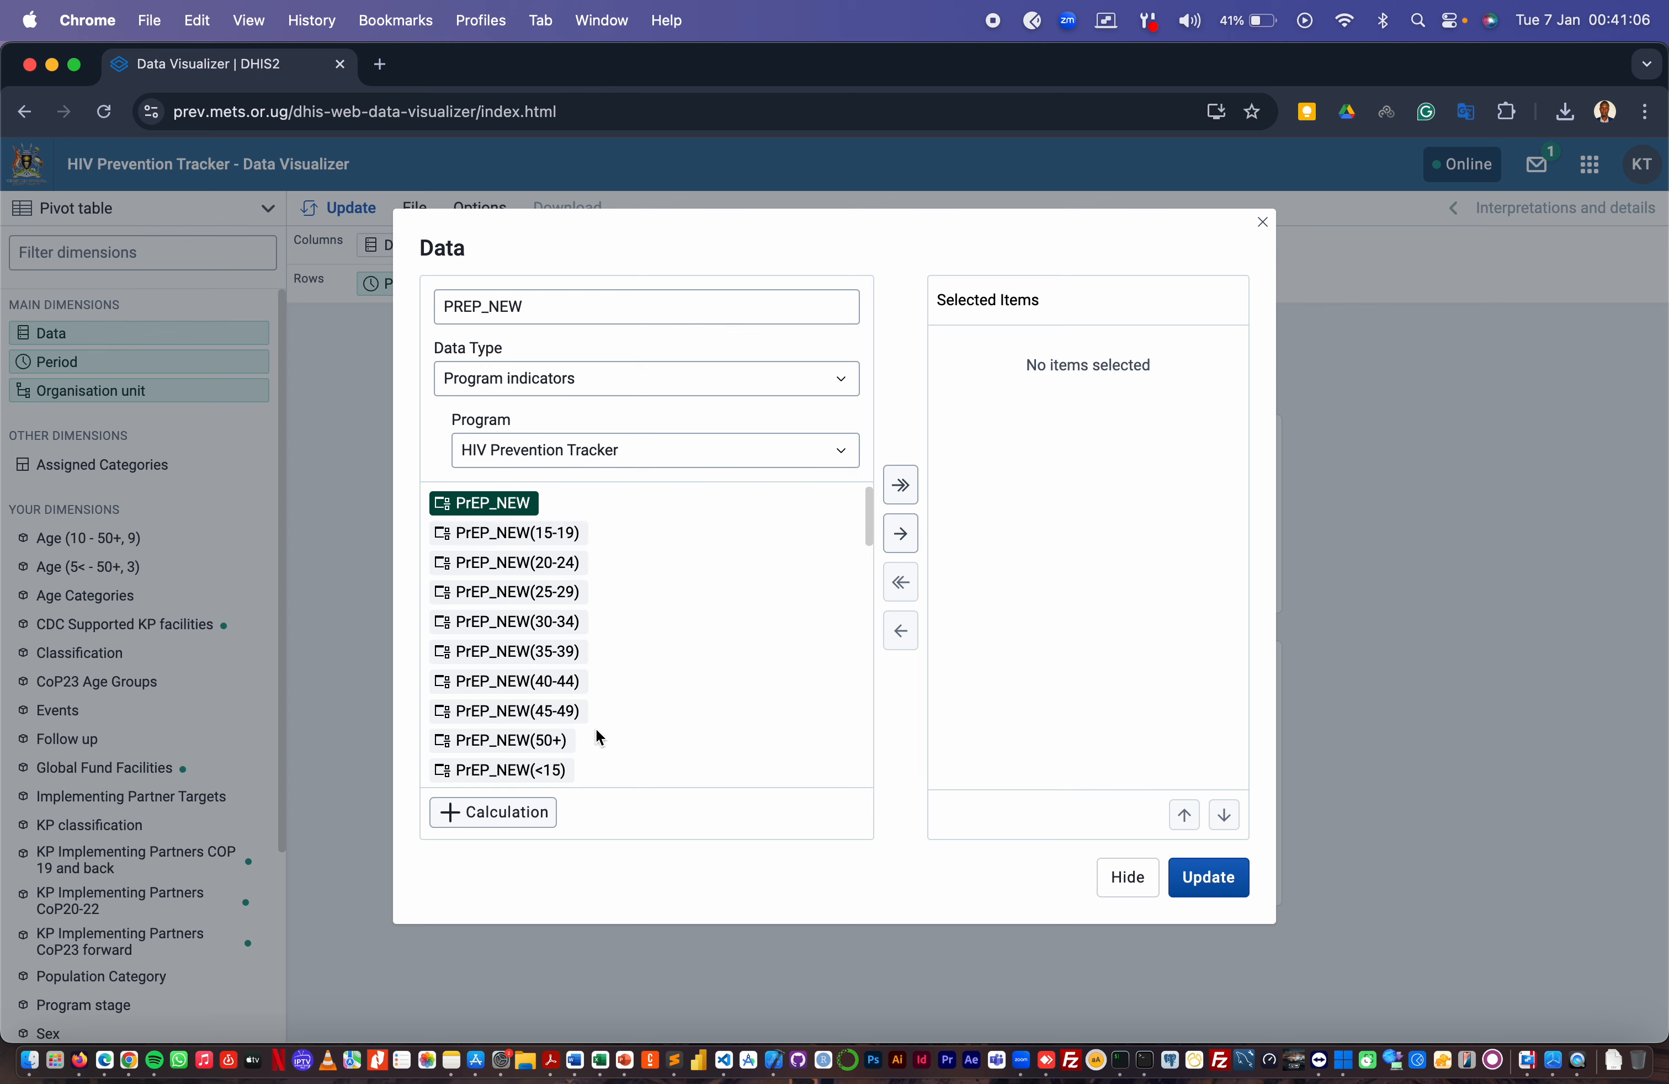
scroll(597, 734, down, 4)
scroll(600, 736, down, 1)
scroll(599, 736, up, 6)
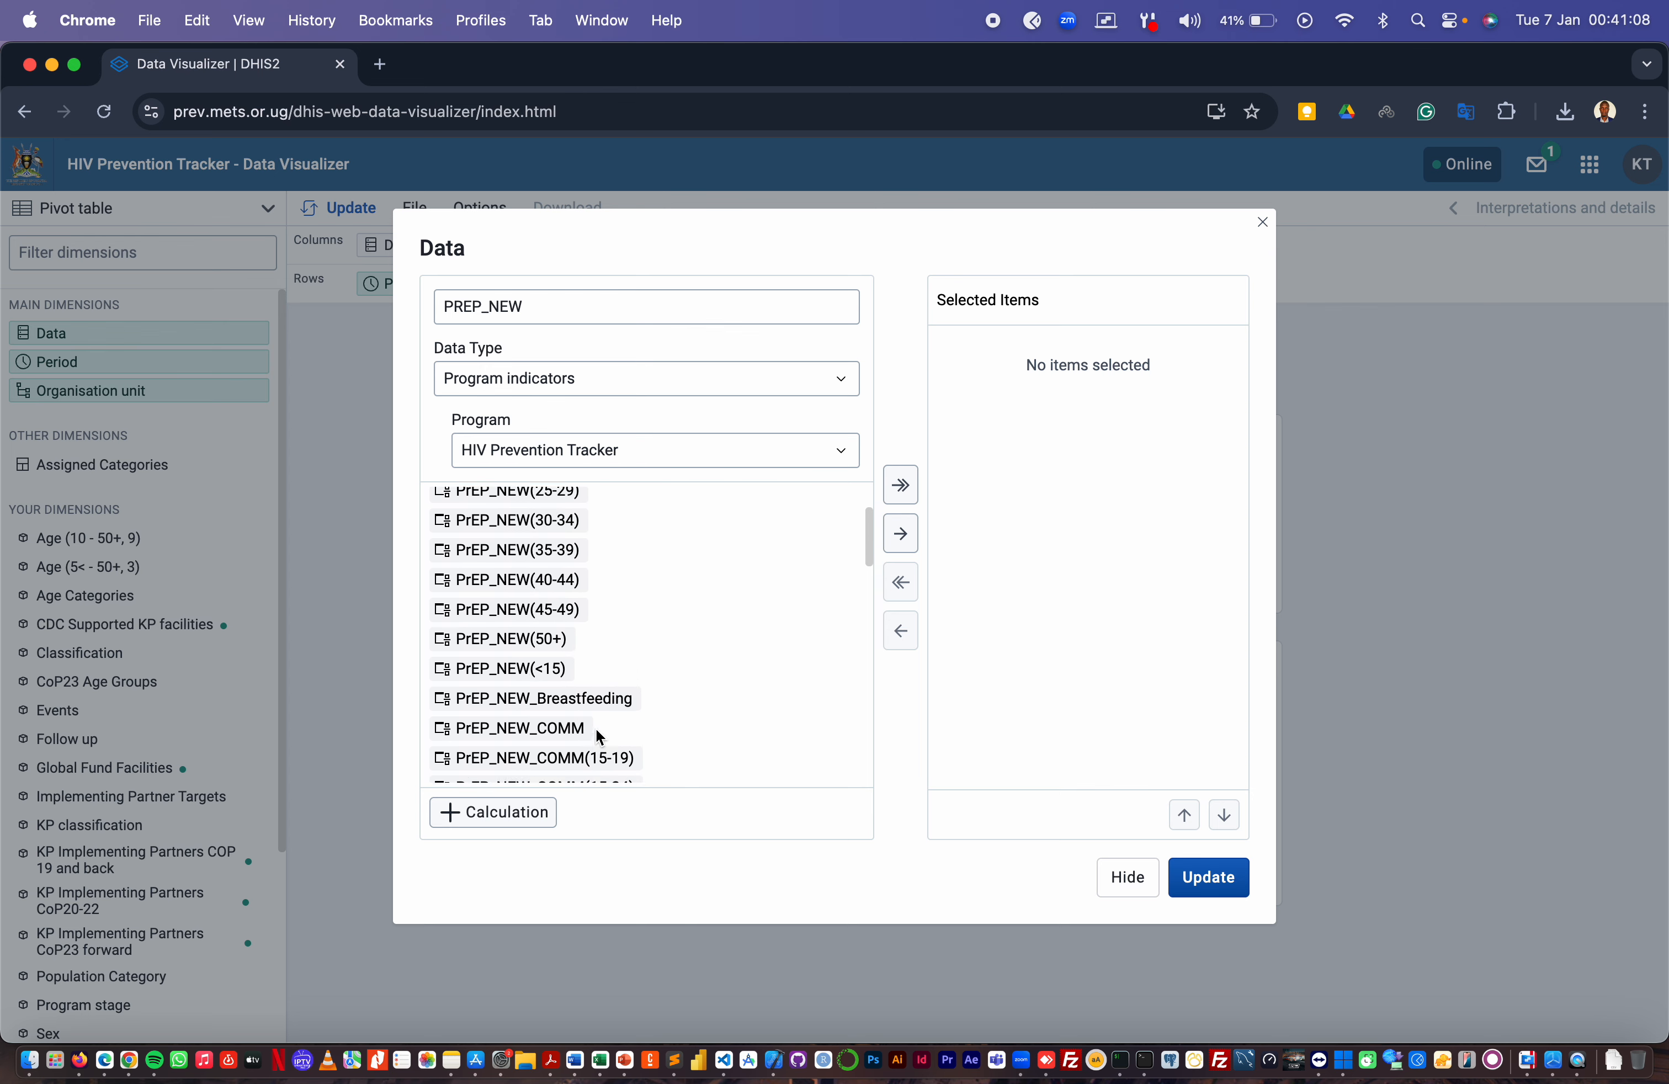
scroll(600, 736, down, 8)
scroll(599, 736, down, 10)
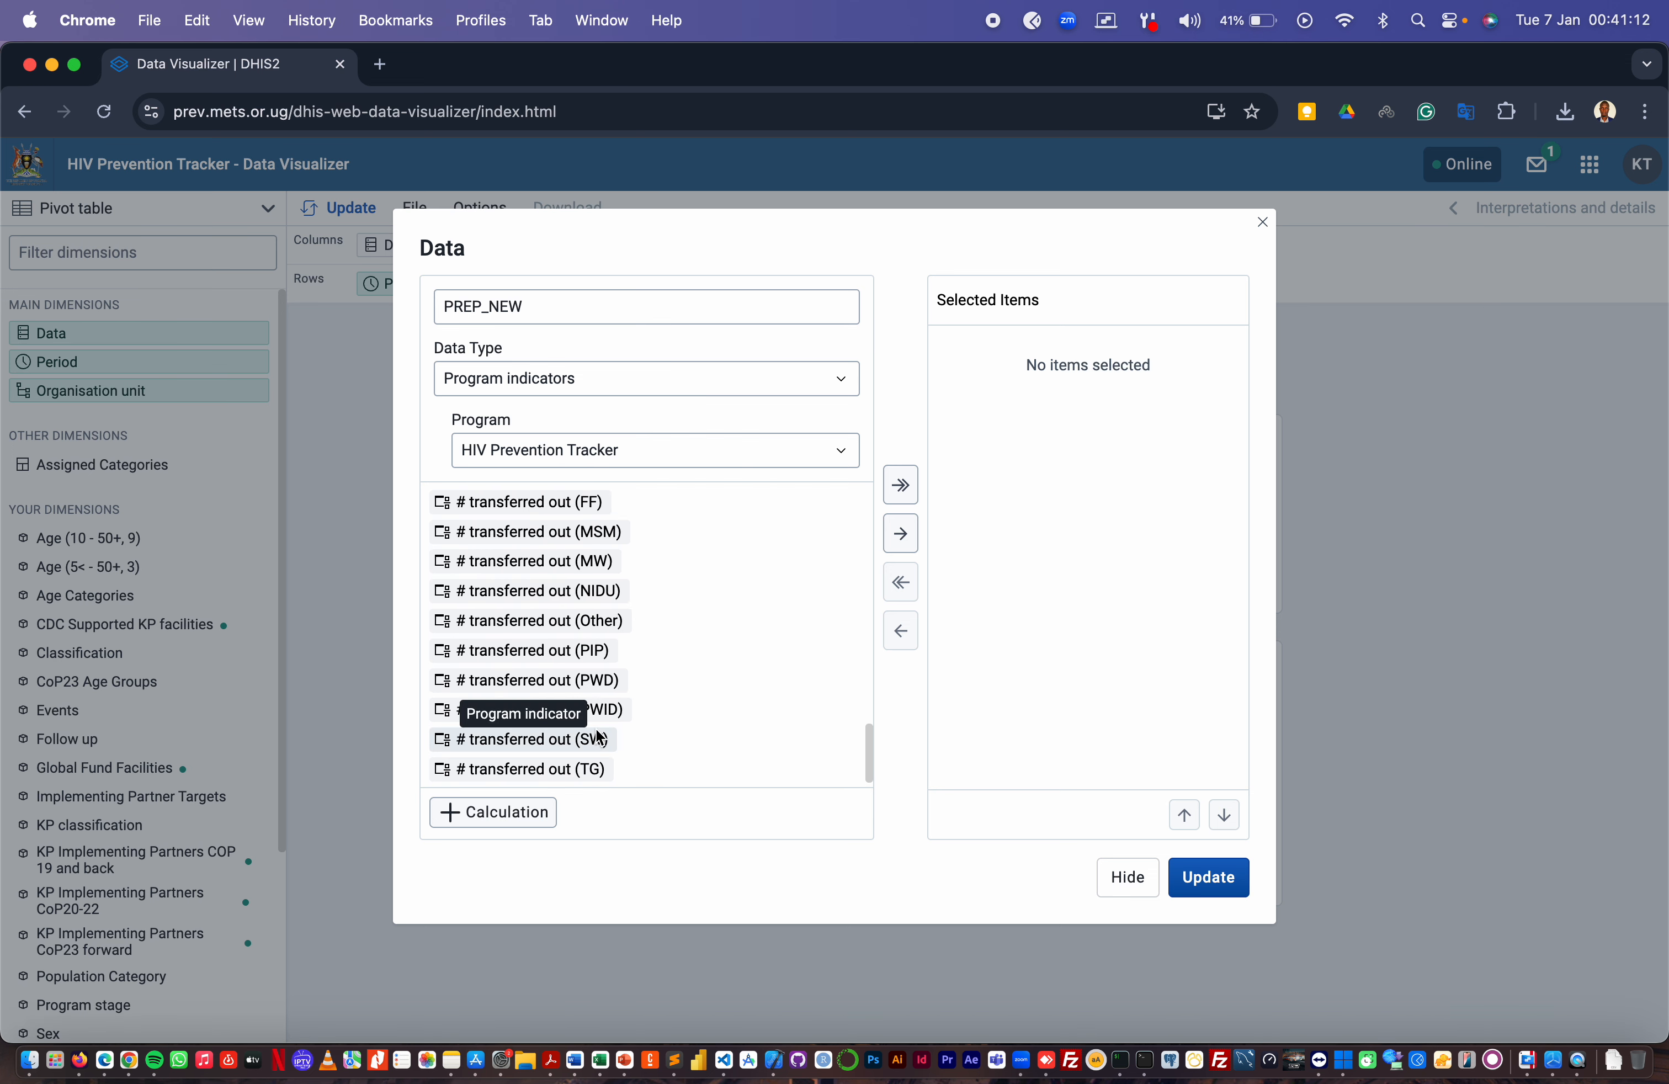
scroll(599, 737, up, 15)
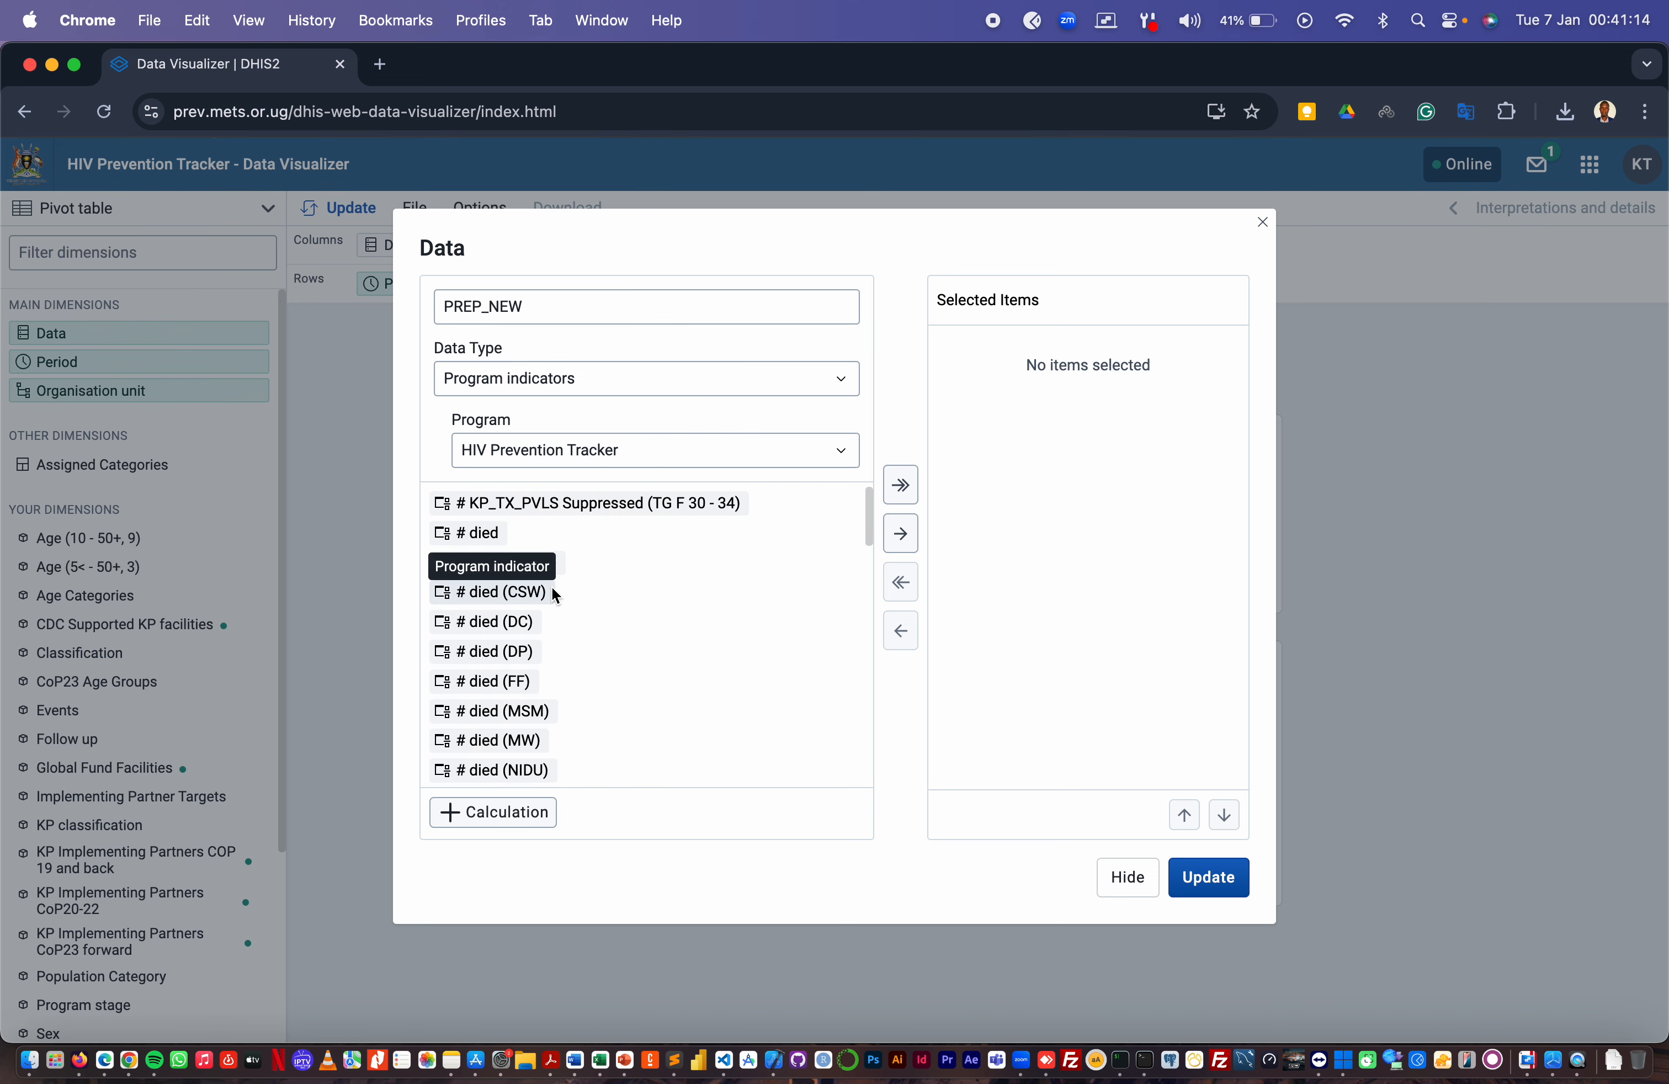
Repeat the PREP_NEW search and add the overall PrEP_NEW indicator to the selected items
click(546, 306)
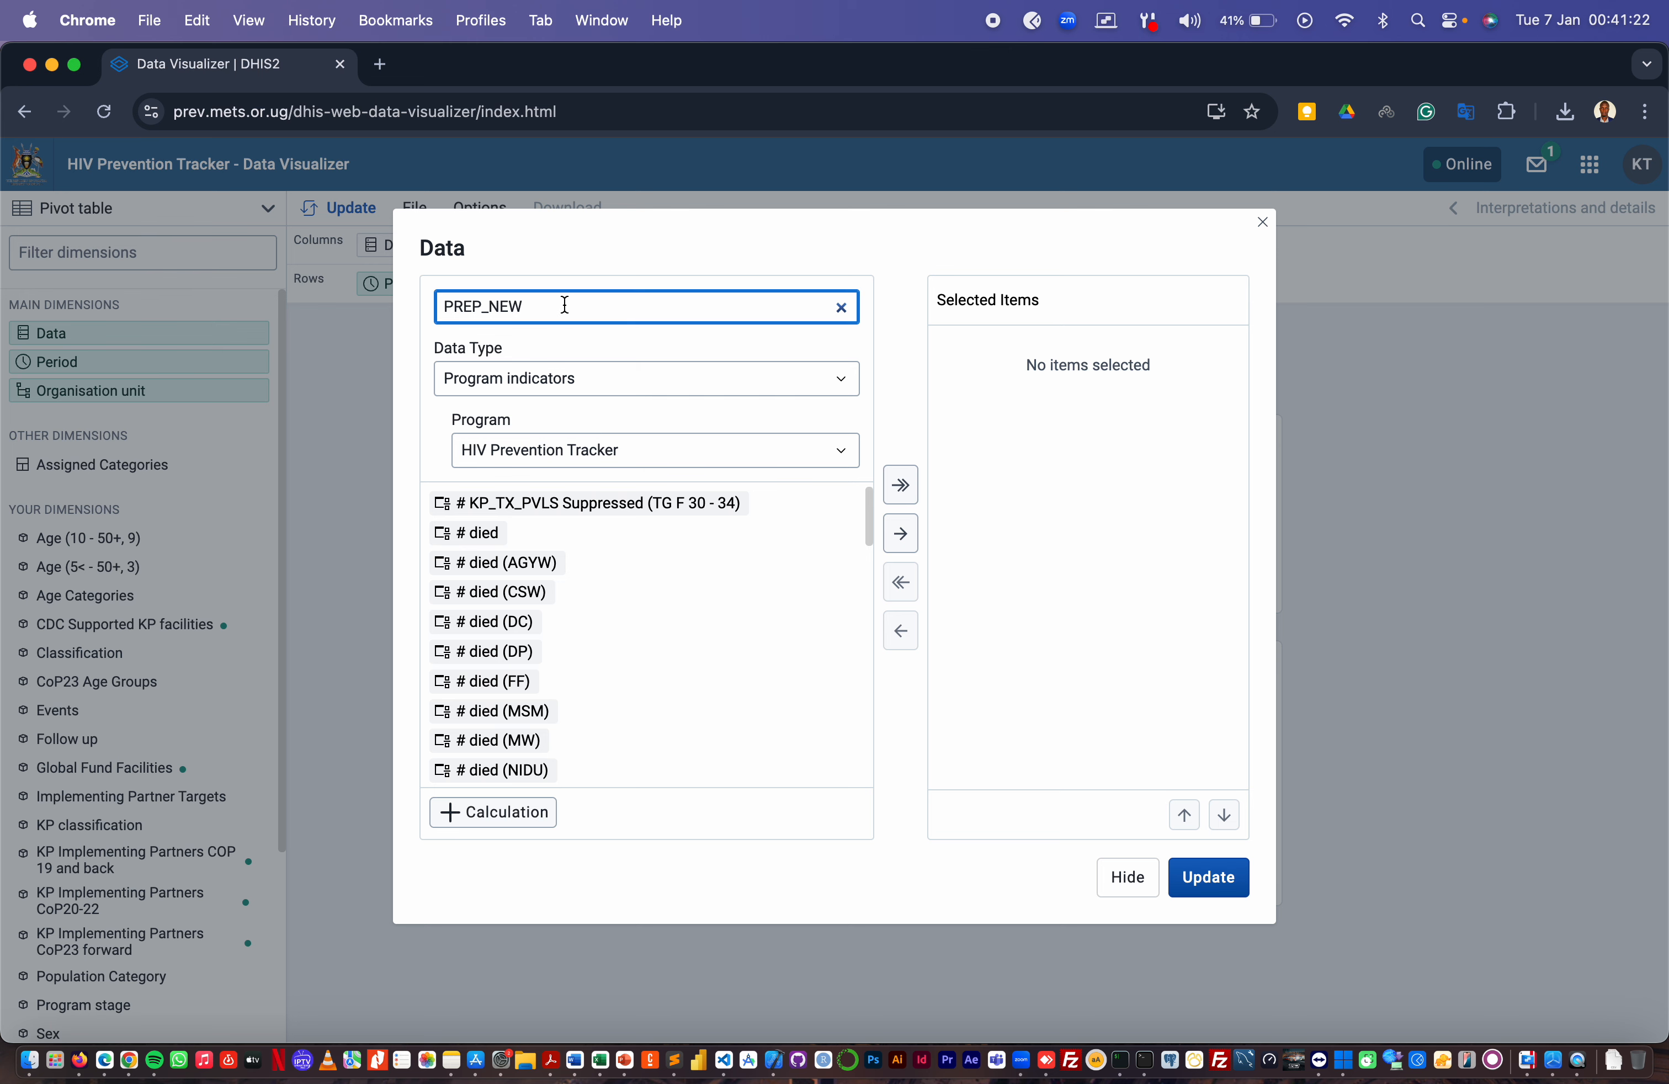
key(BackSpace)
key(BackSpace)
key(BackSpace)
text(NEW)
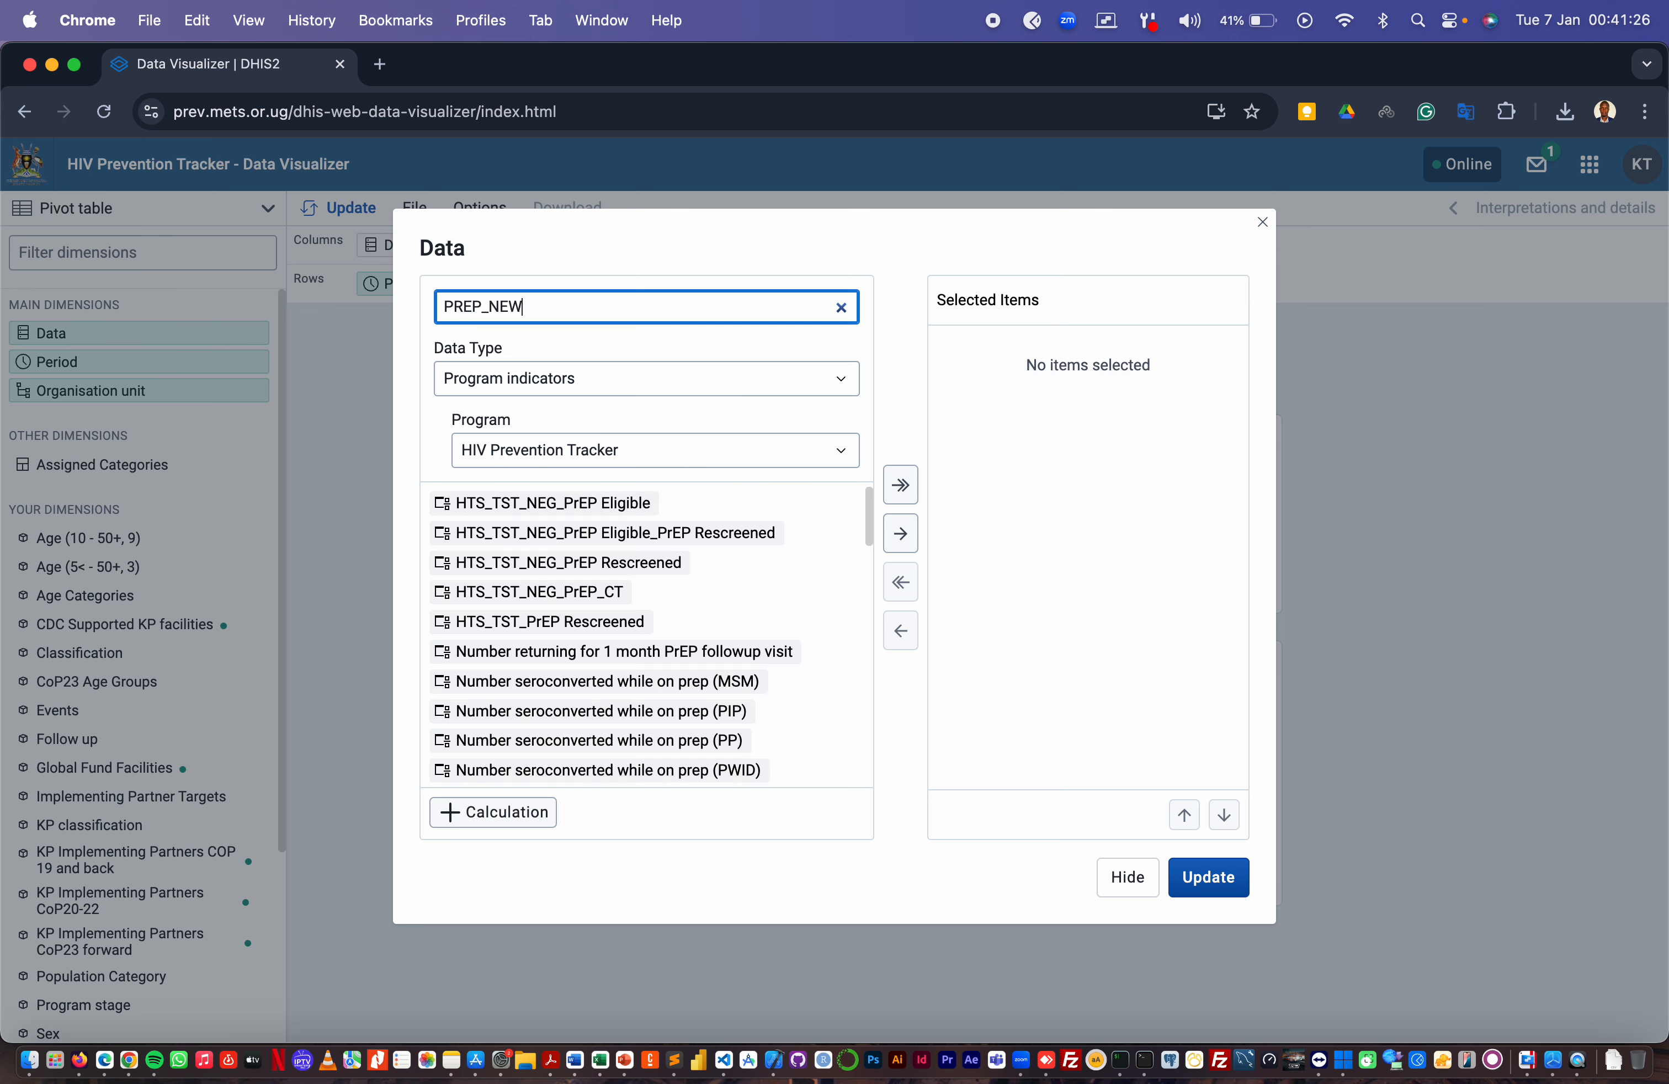
double_click(504, 504)
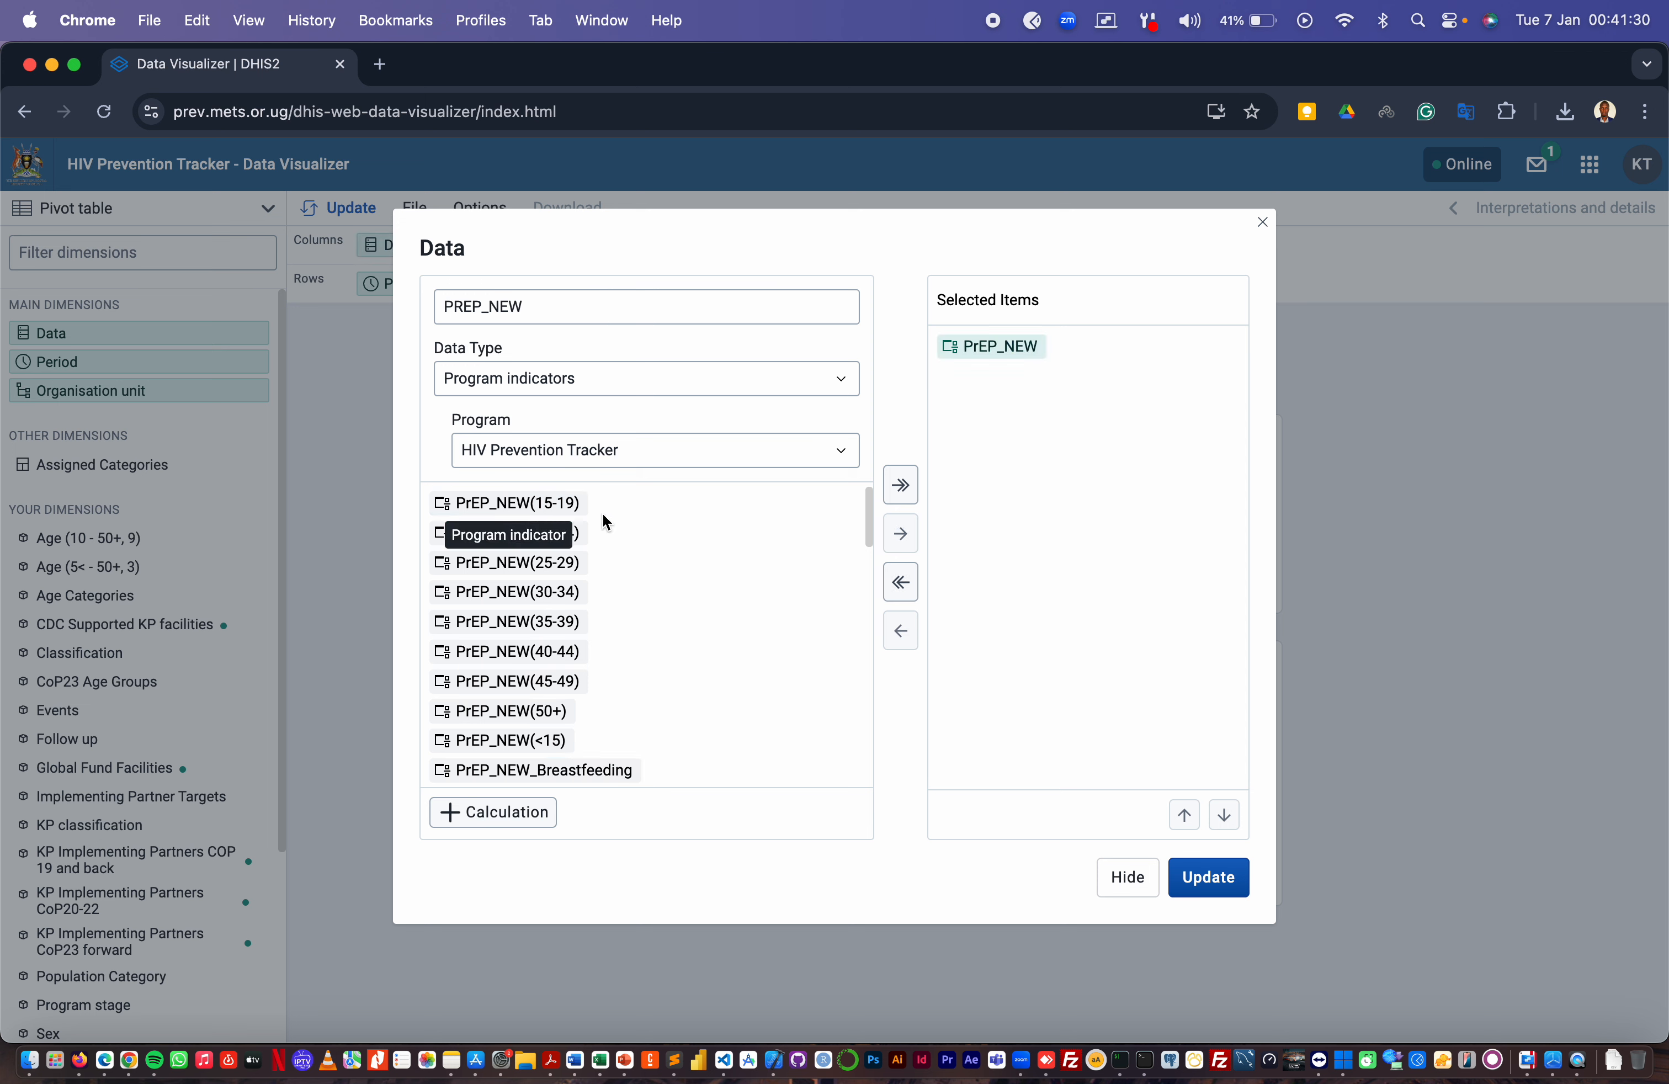
Add the PrEP_NEW(15-19) indicator to the selected items and remove it again
click(499, 511)
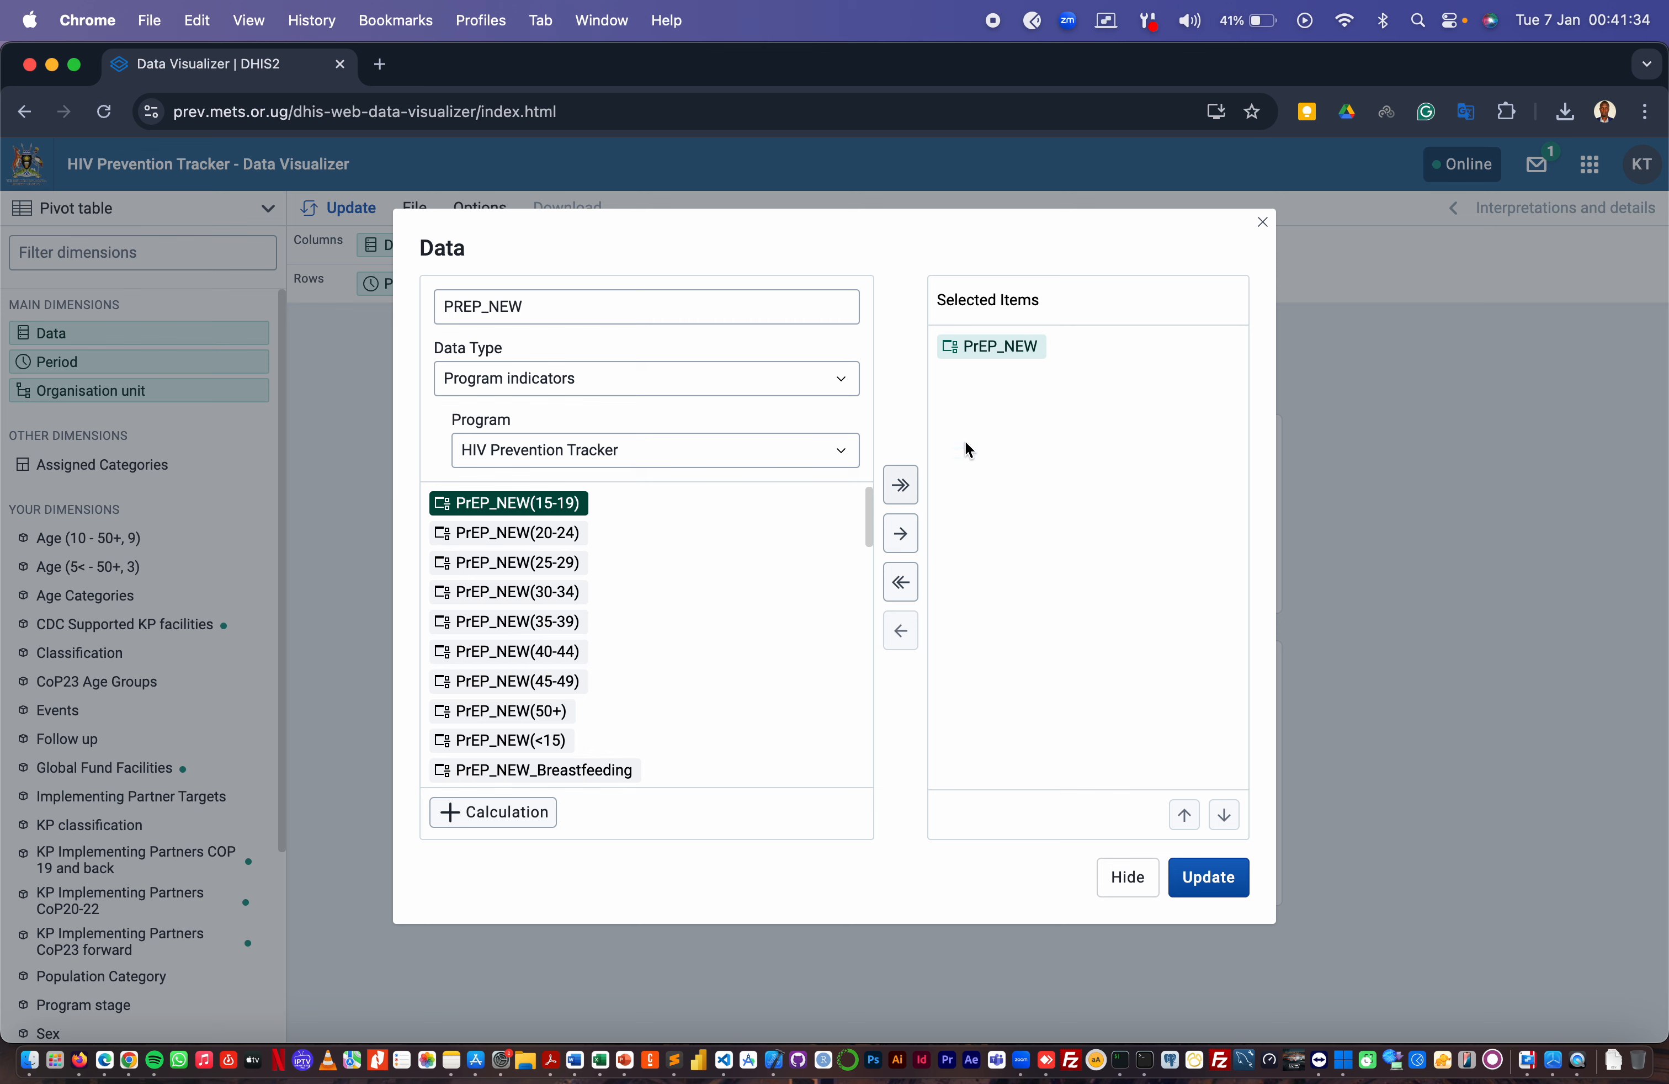
click(900, 541)
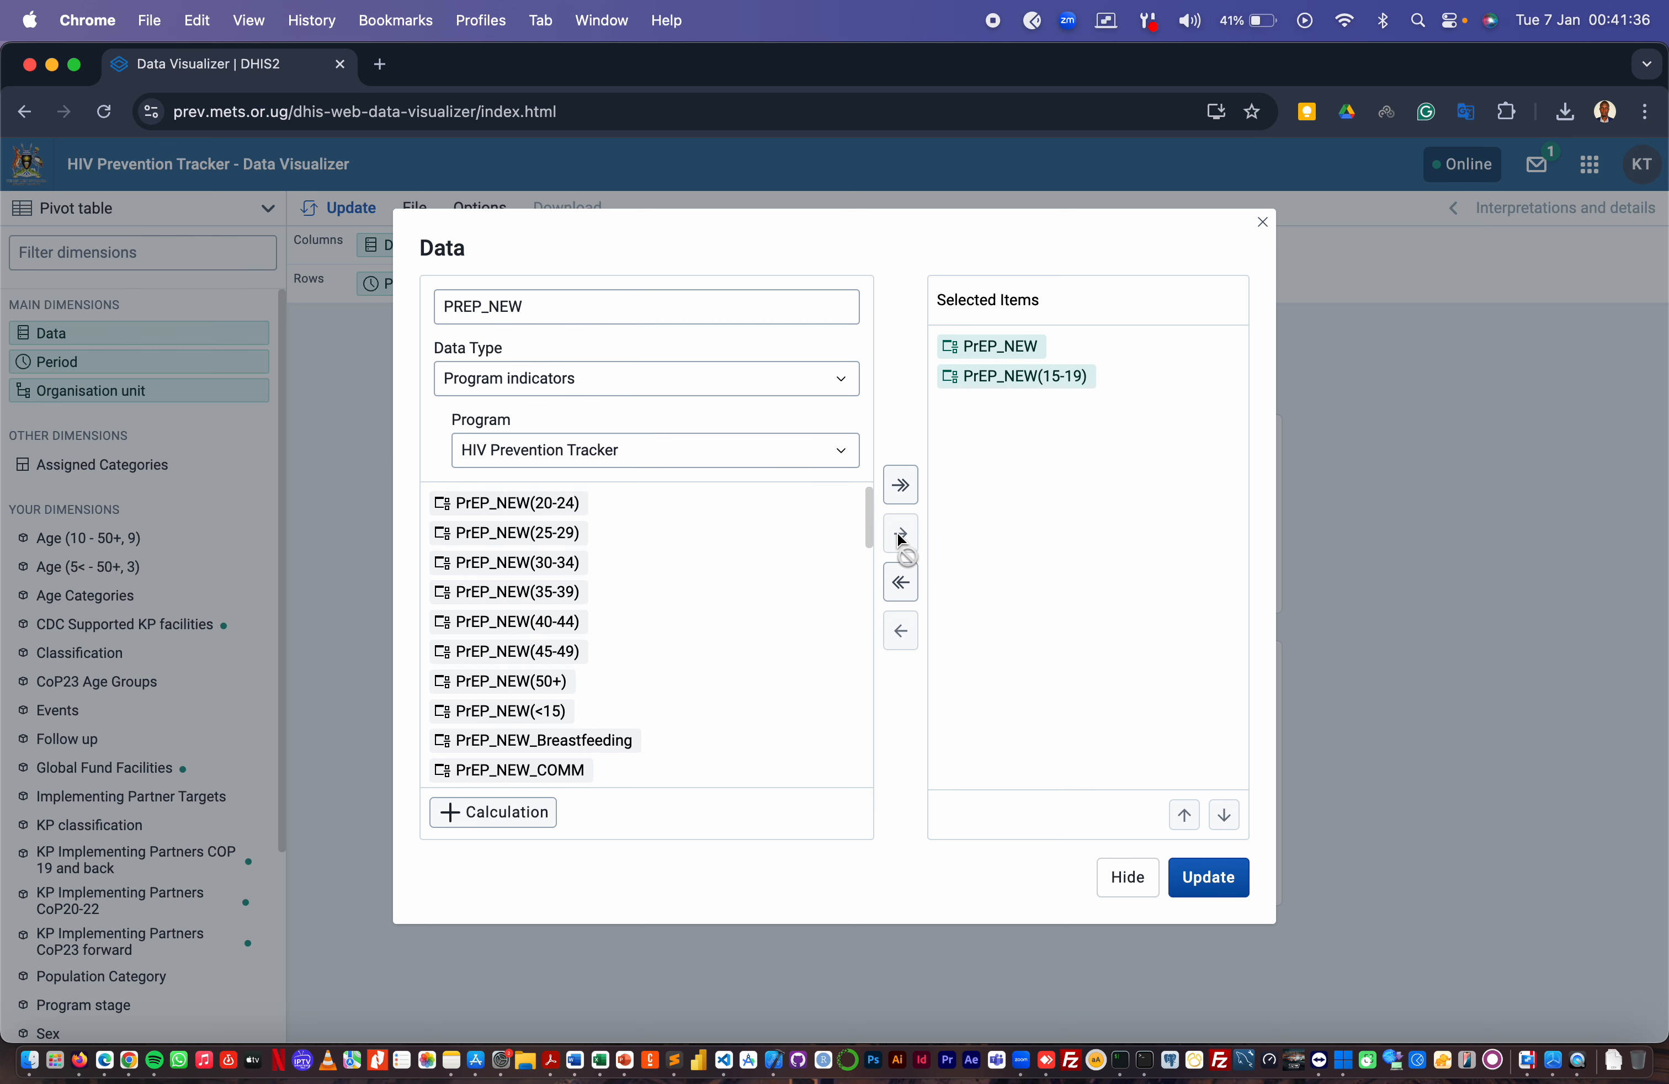
click(1034, 377)
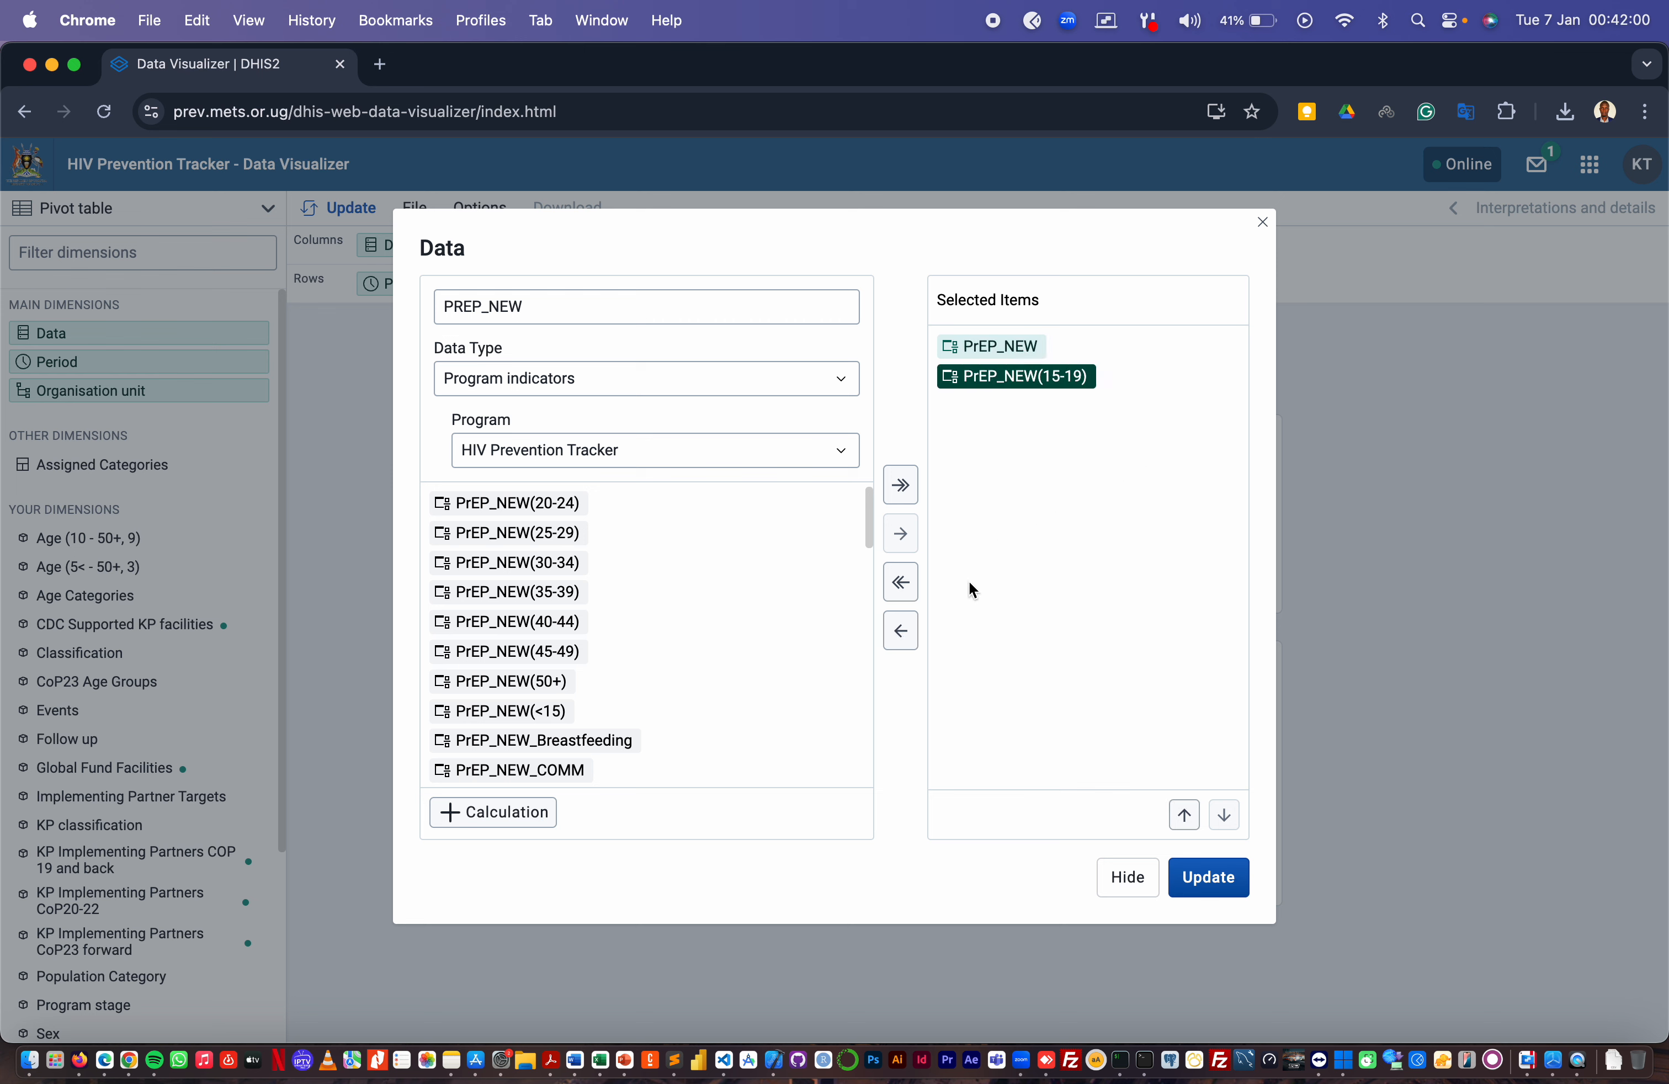
click(902, 632)
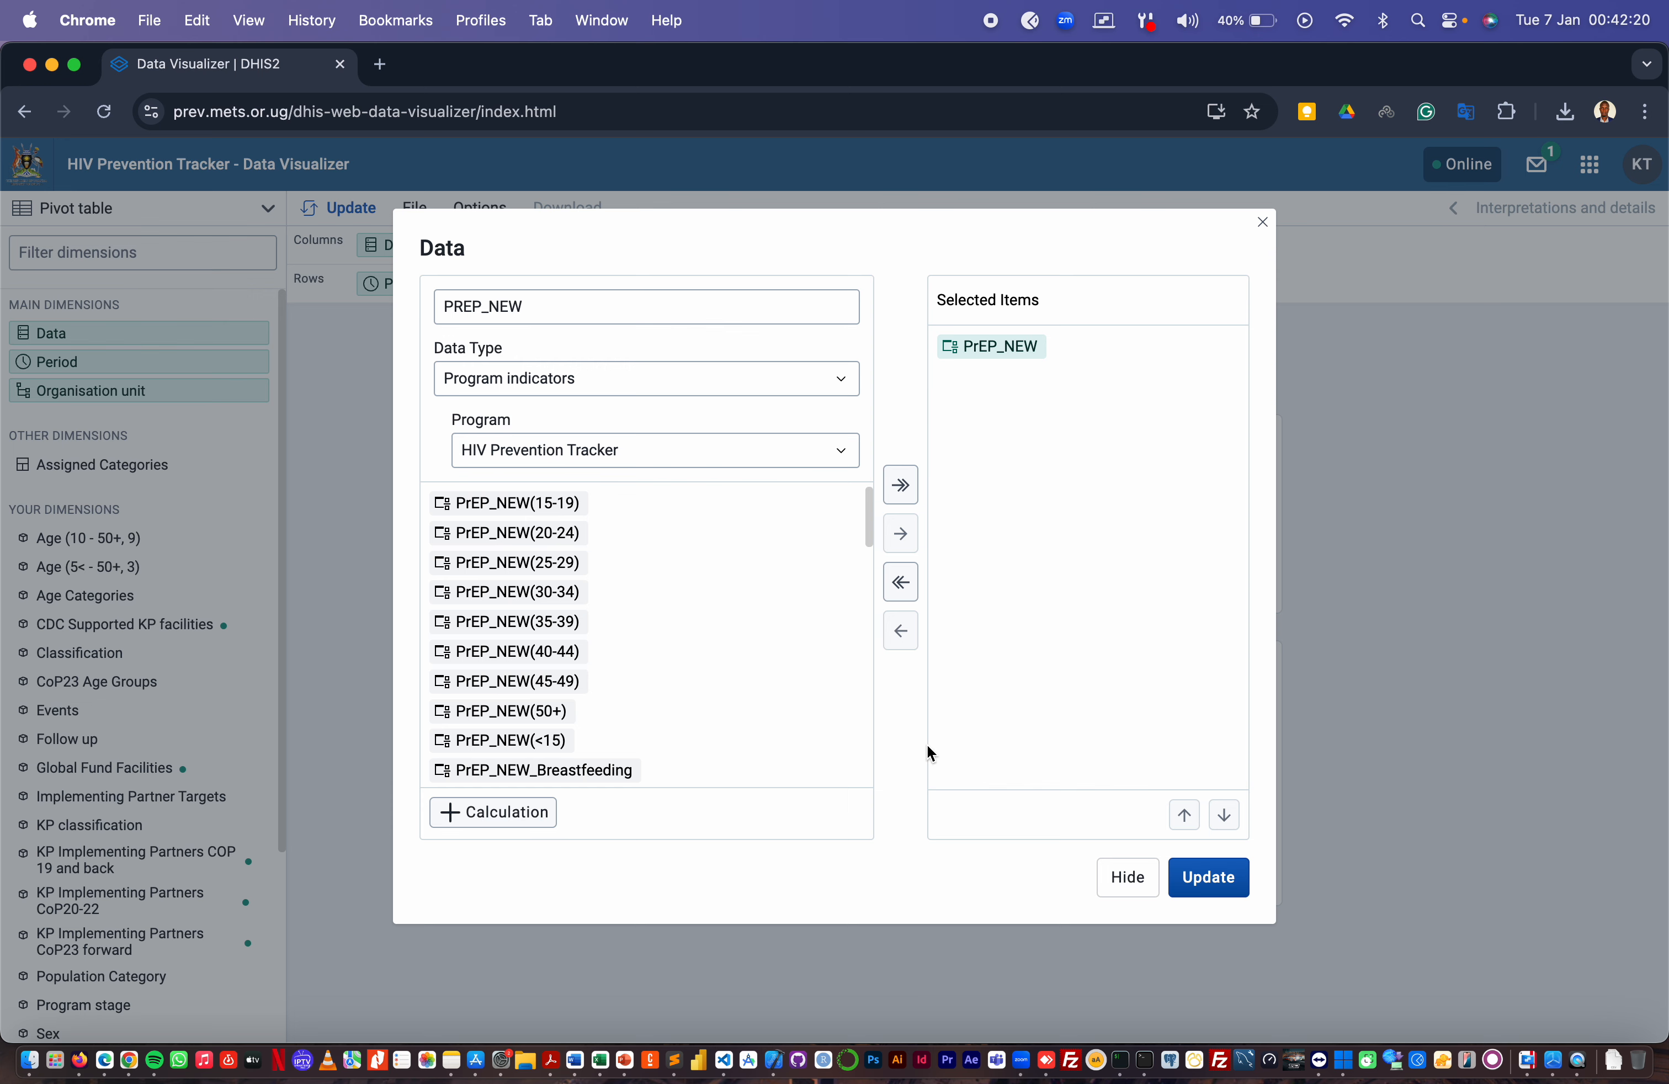
Close the data selection and open the layout options of the Period dimension
click(1127, 880)
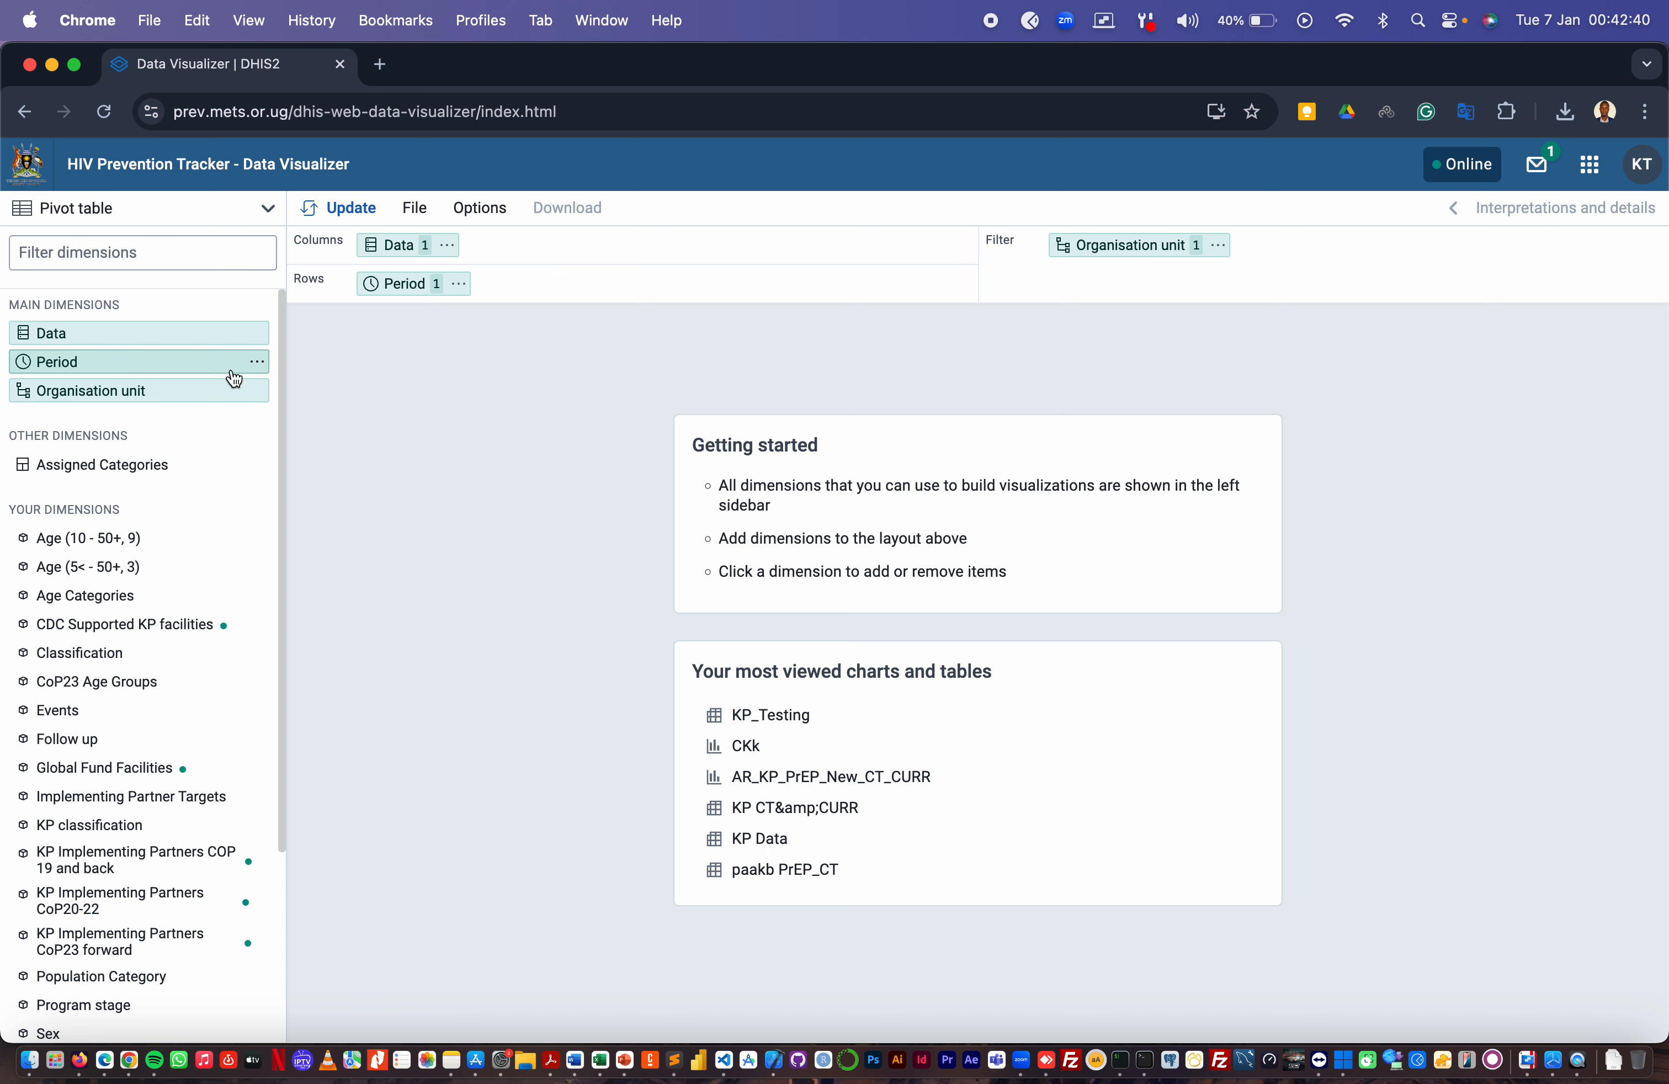
scroll(262, 369, up, 5)
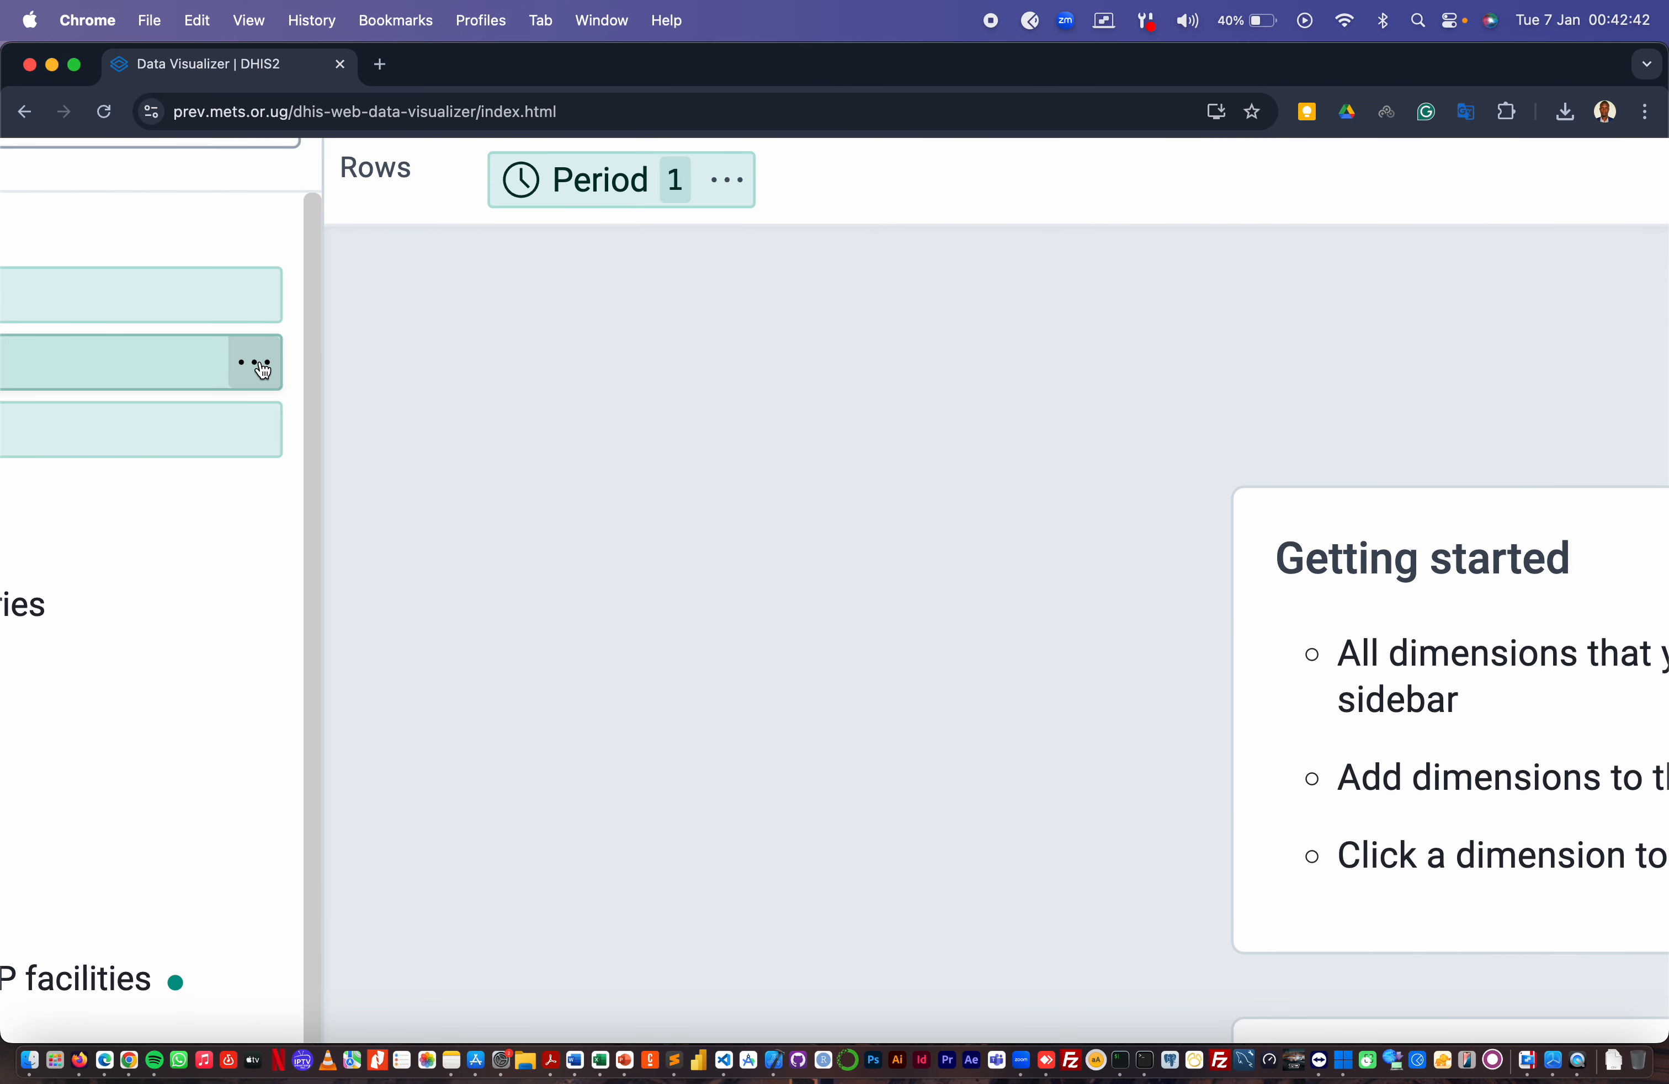
scroll(262, 369, left, 5)
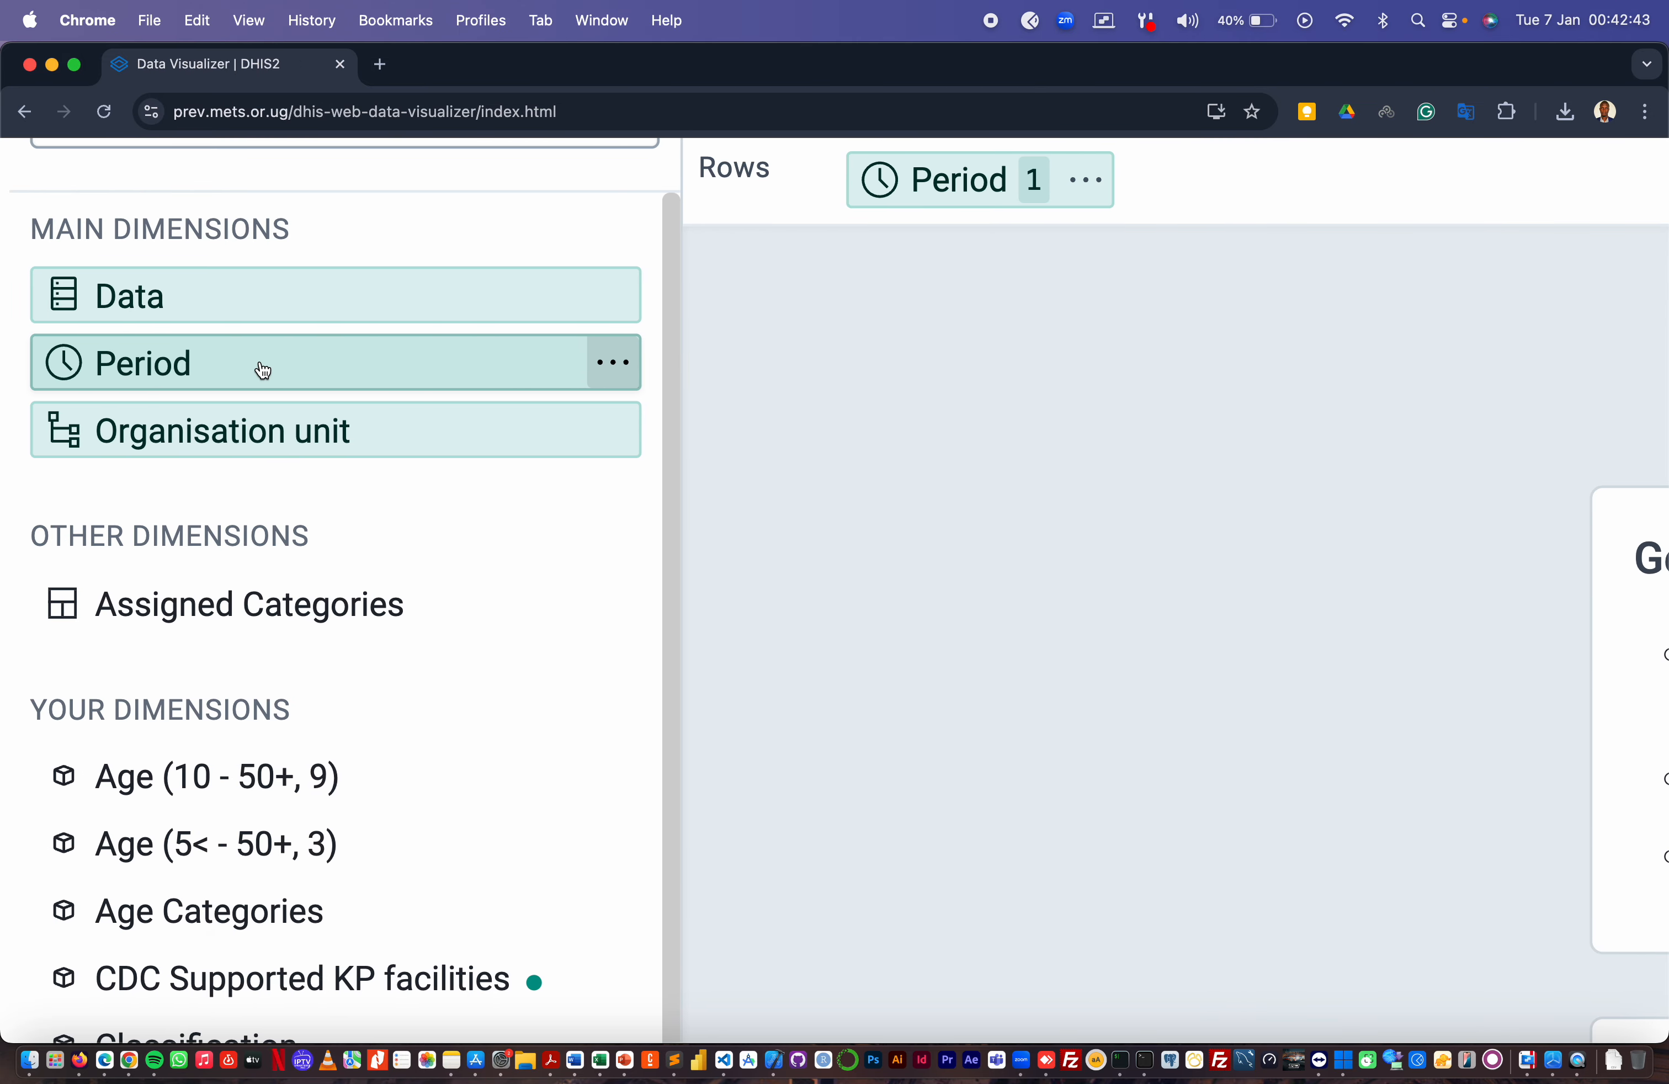
click(605, 363)
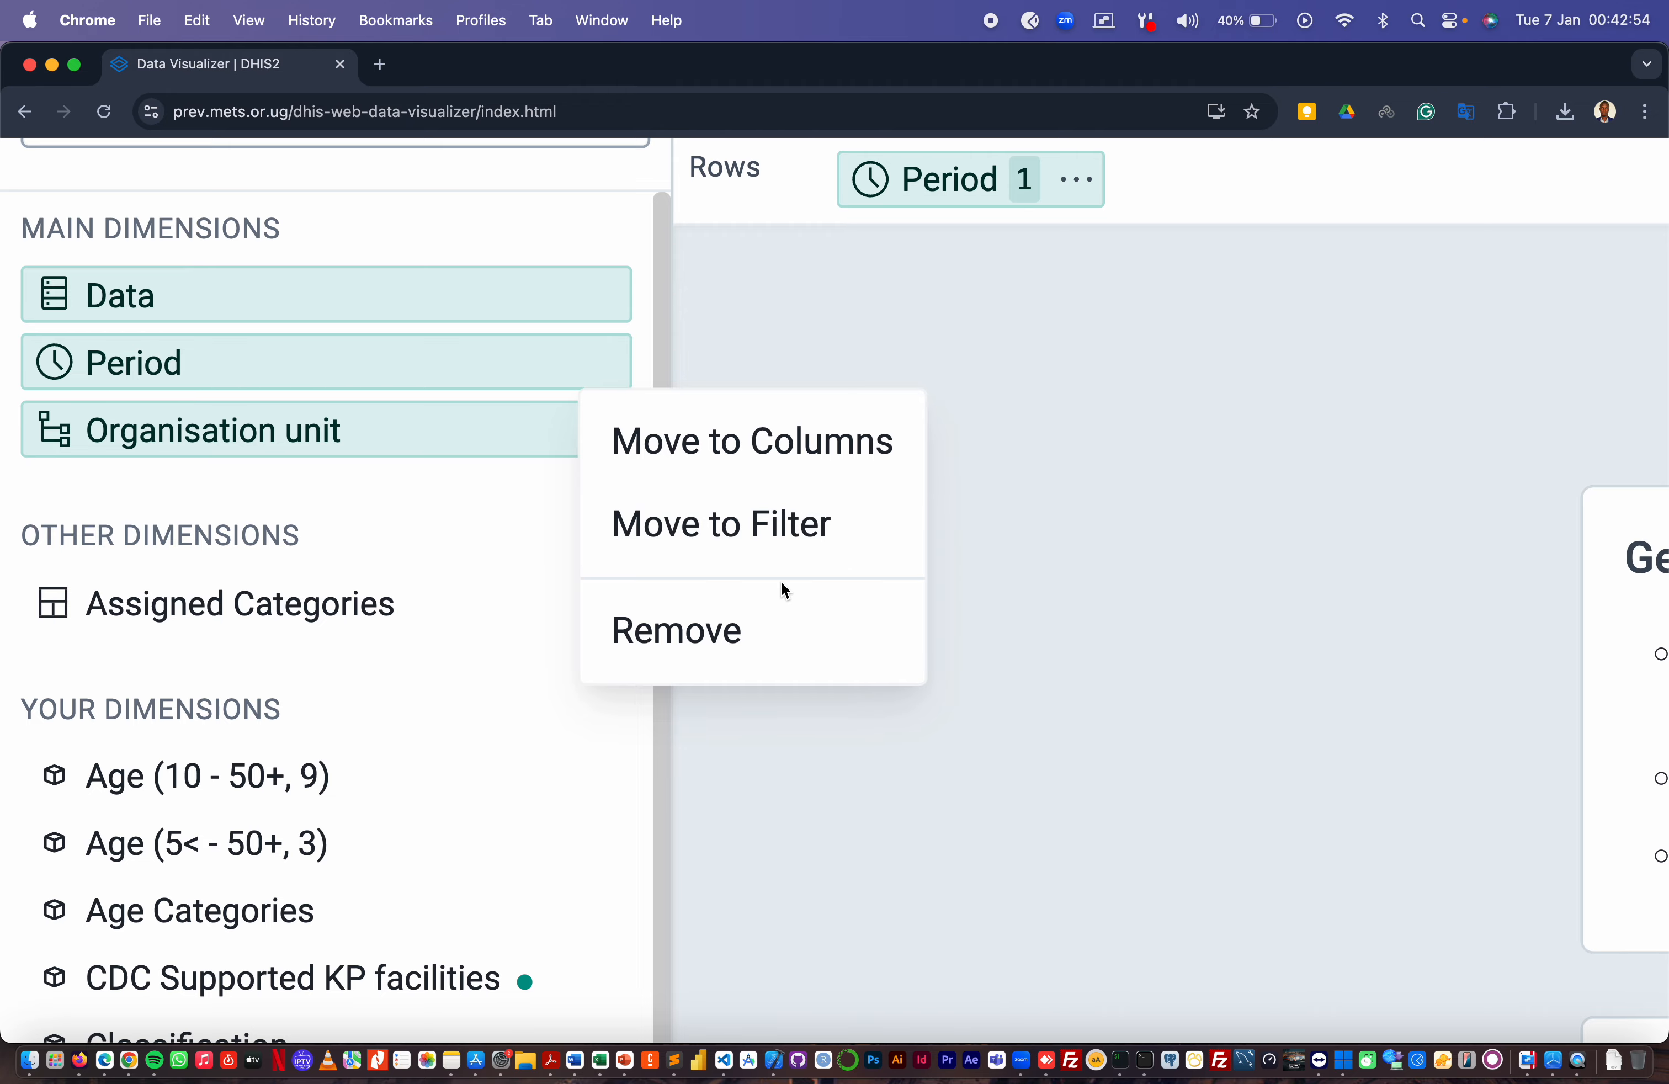
Examine the Period dimension's move options and the Columns, Rows and Filter areas of the table layout
scroll(780, 581, down, 10)
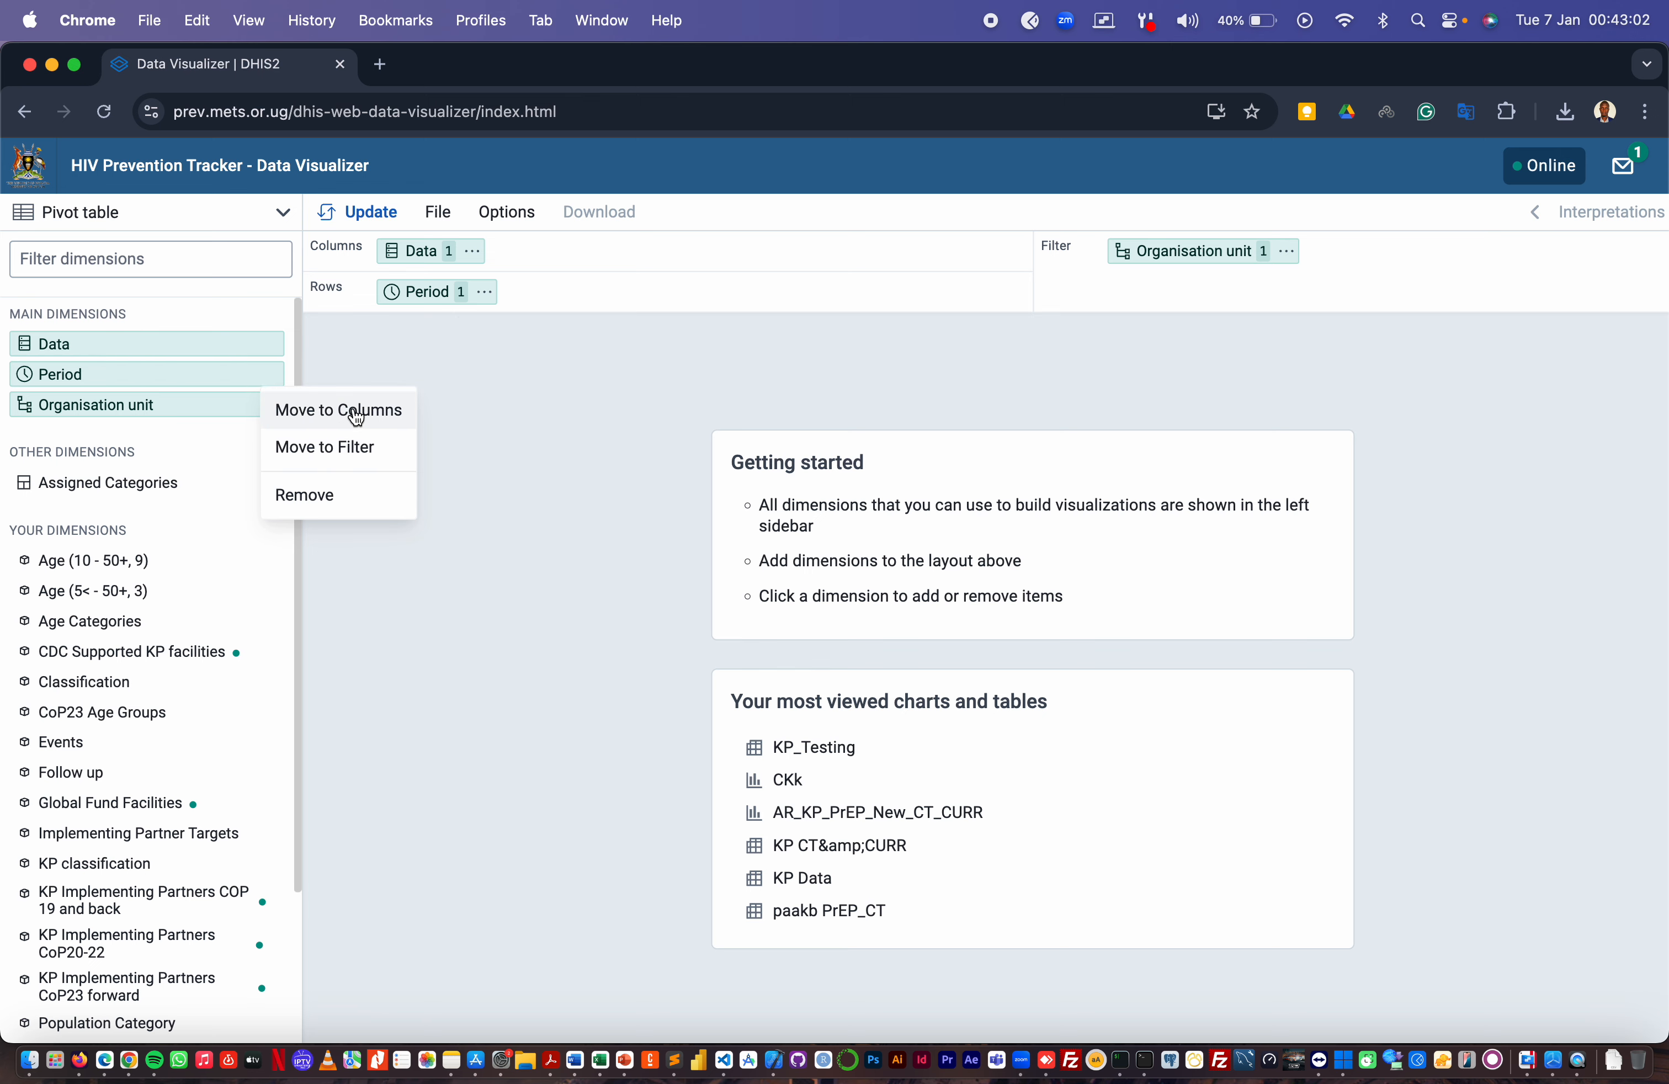
scroll(536, 359, up, 5)
scroll(536, 360, up, 4)
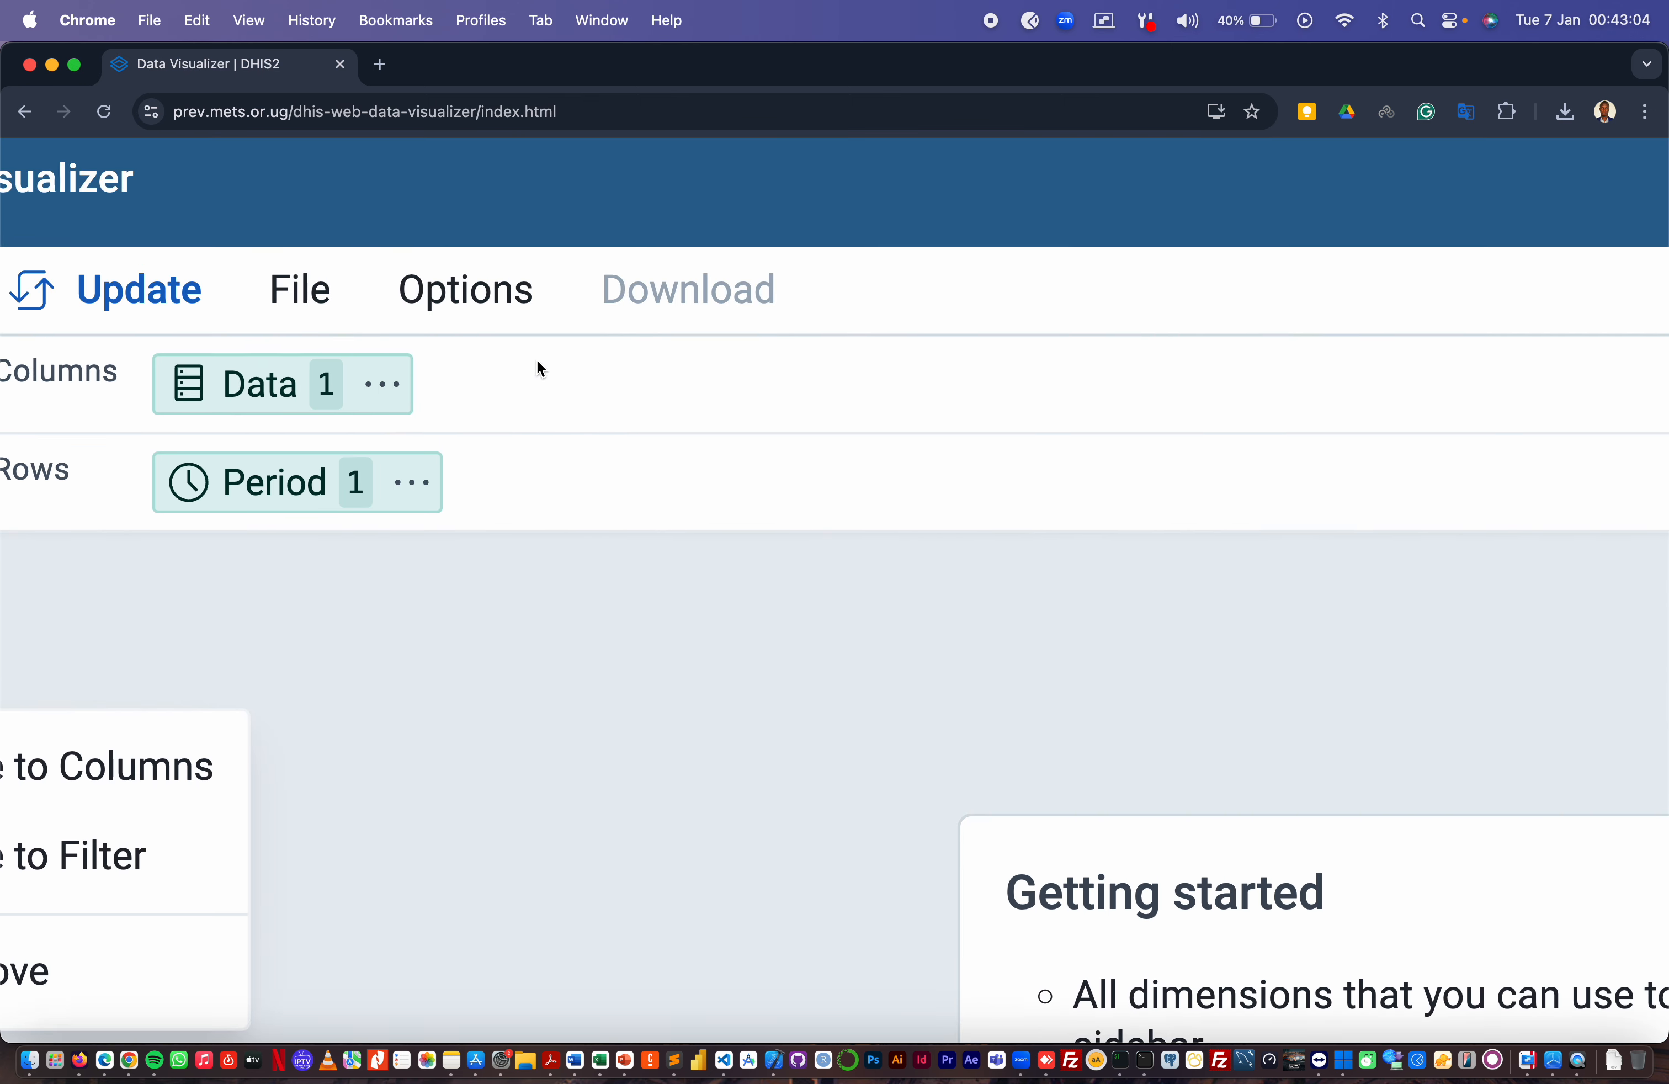
scroll(535, 360, left, 9)
scroll(868, 416, right, 10)
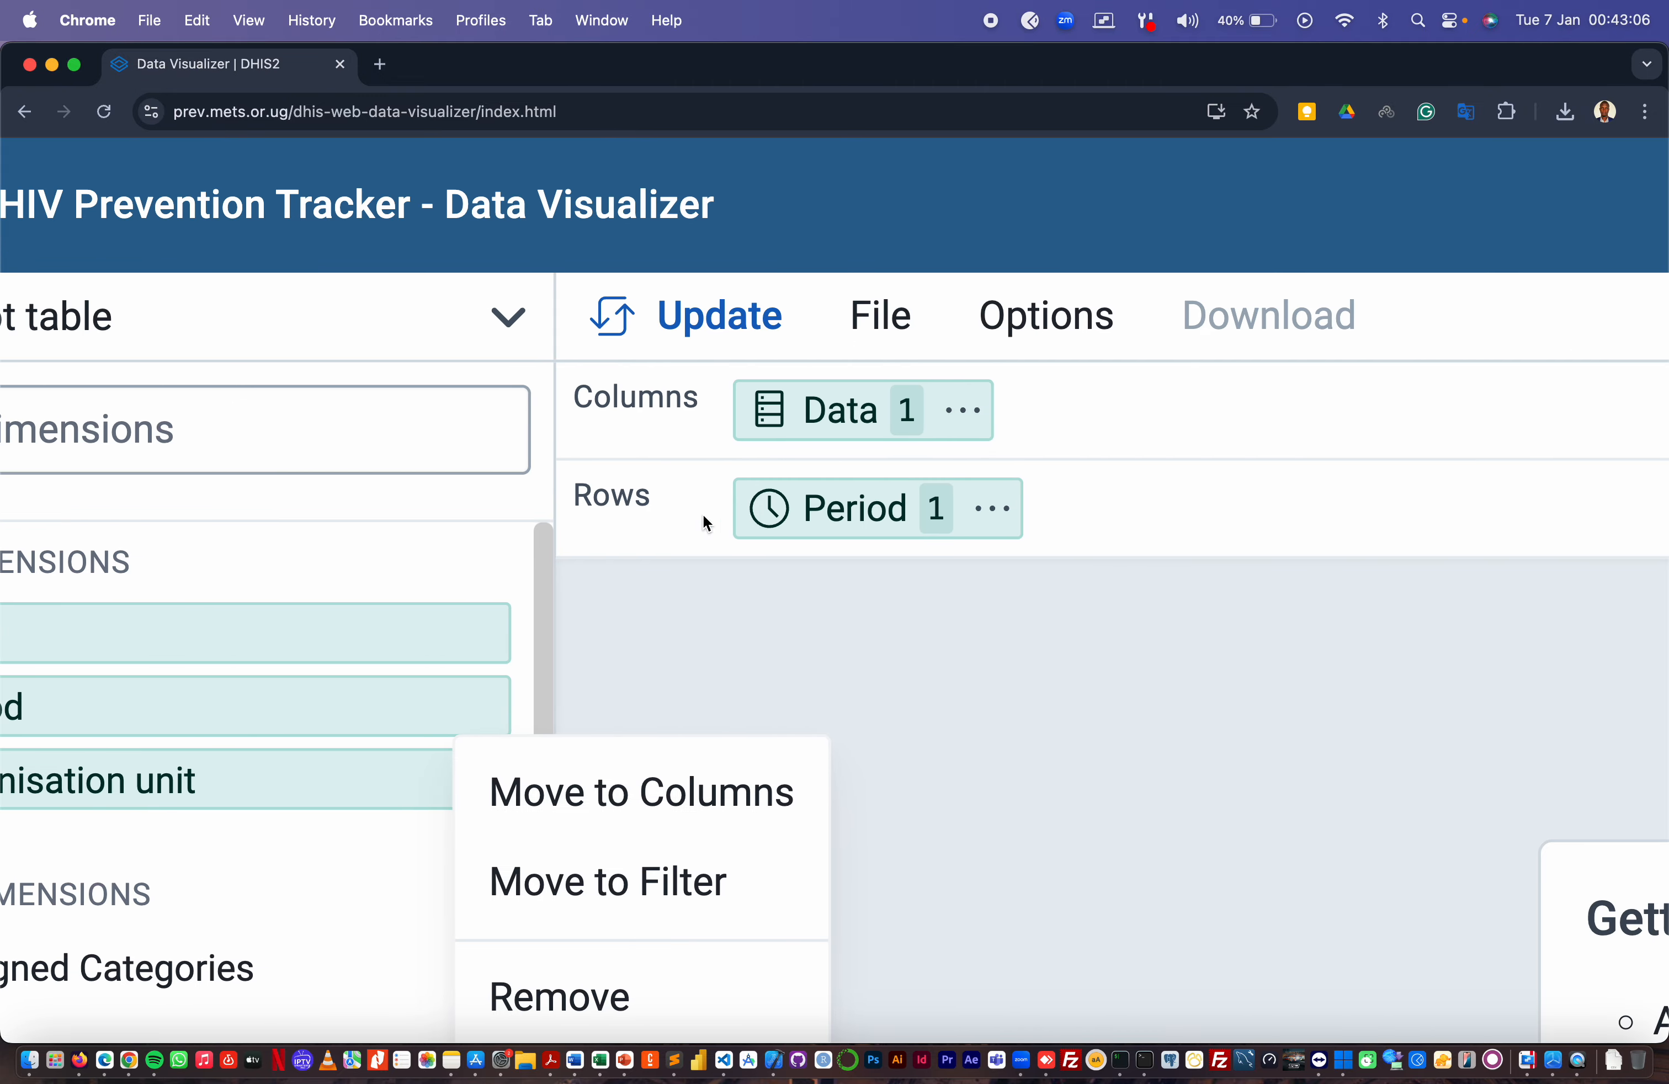
click(938, 580)
scroll(938, 579, right, 20)
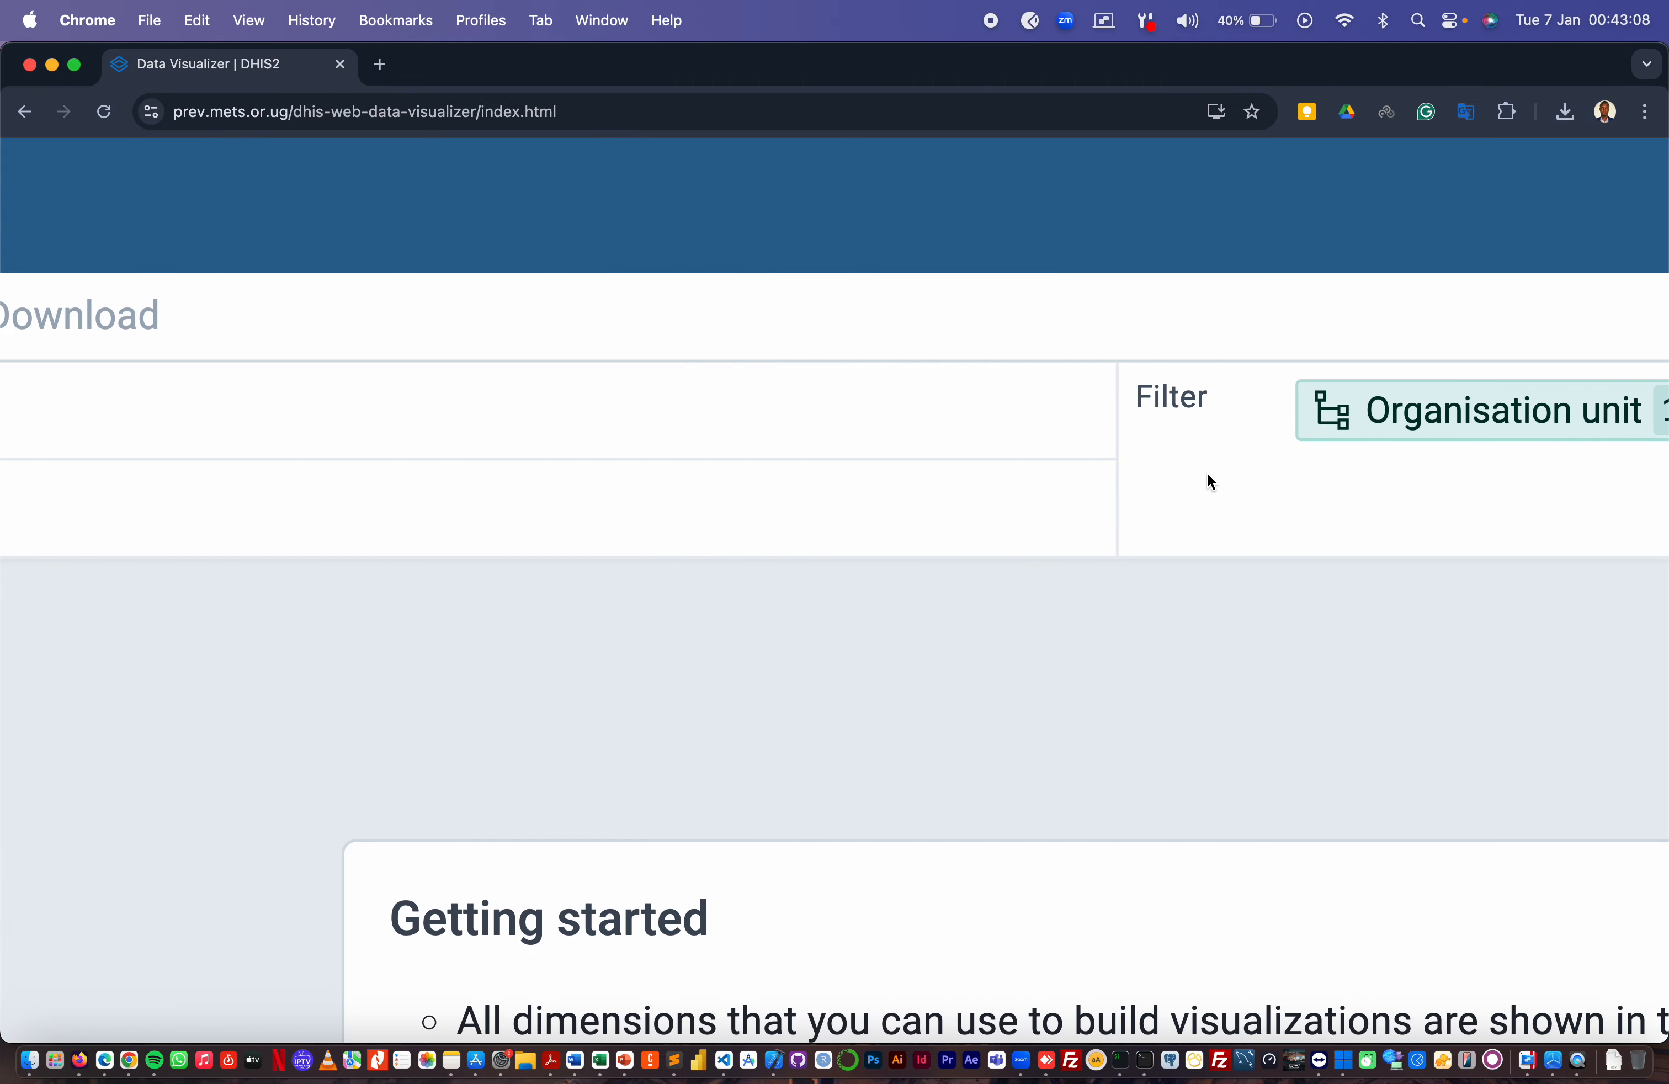
scroll(1205, 473, down, 10)
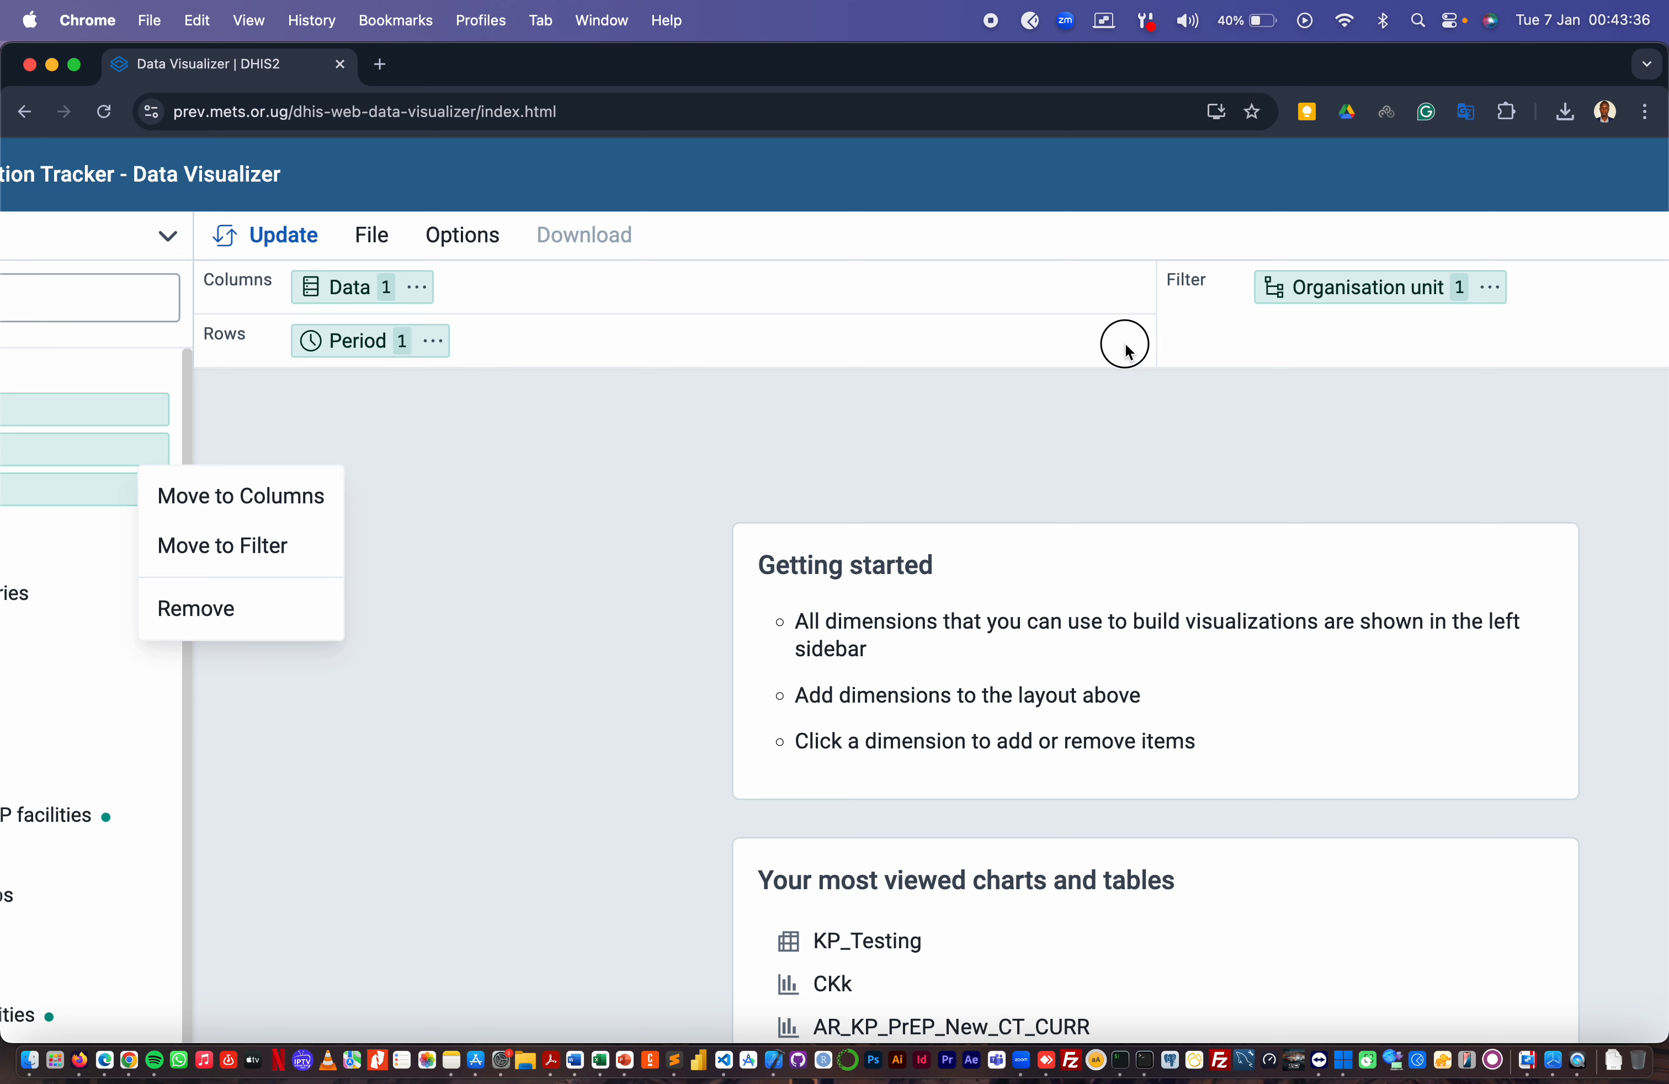
Move the Period dimension from Rows to Filter and the Organisation unit dimension from Filter to Rows
click(1152, 343)
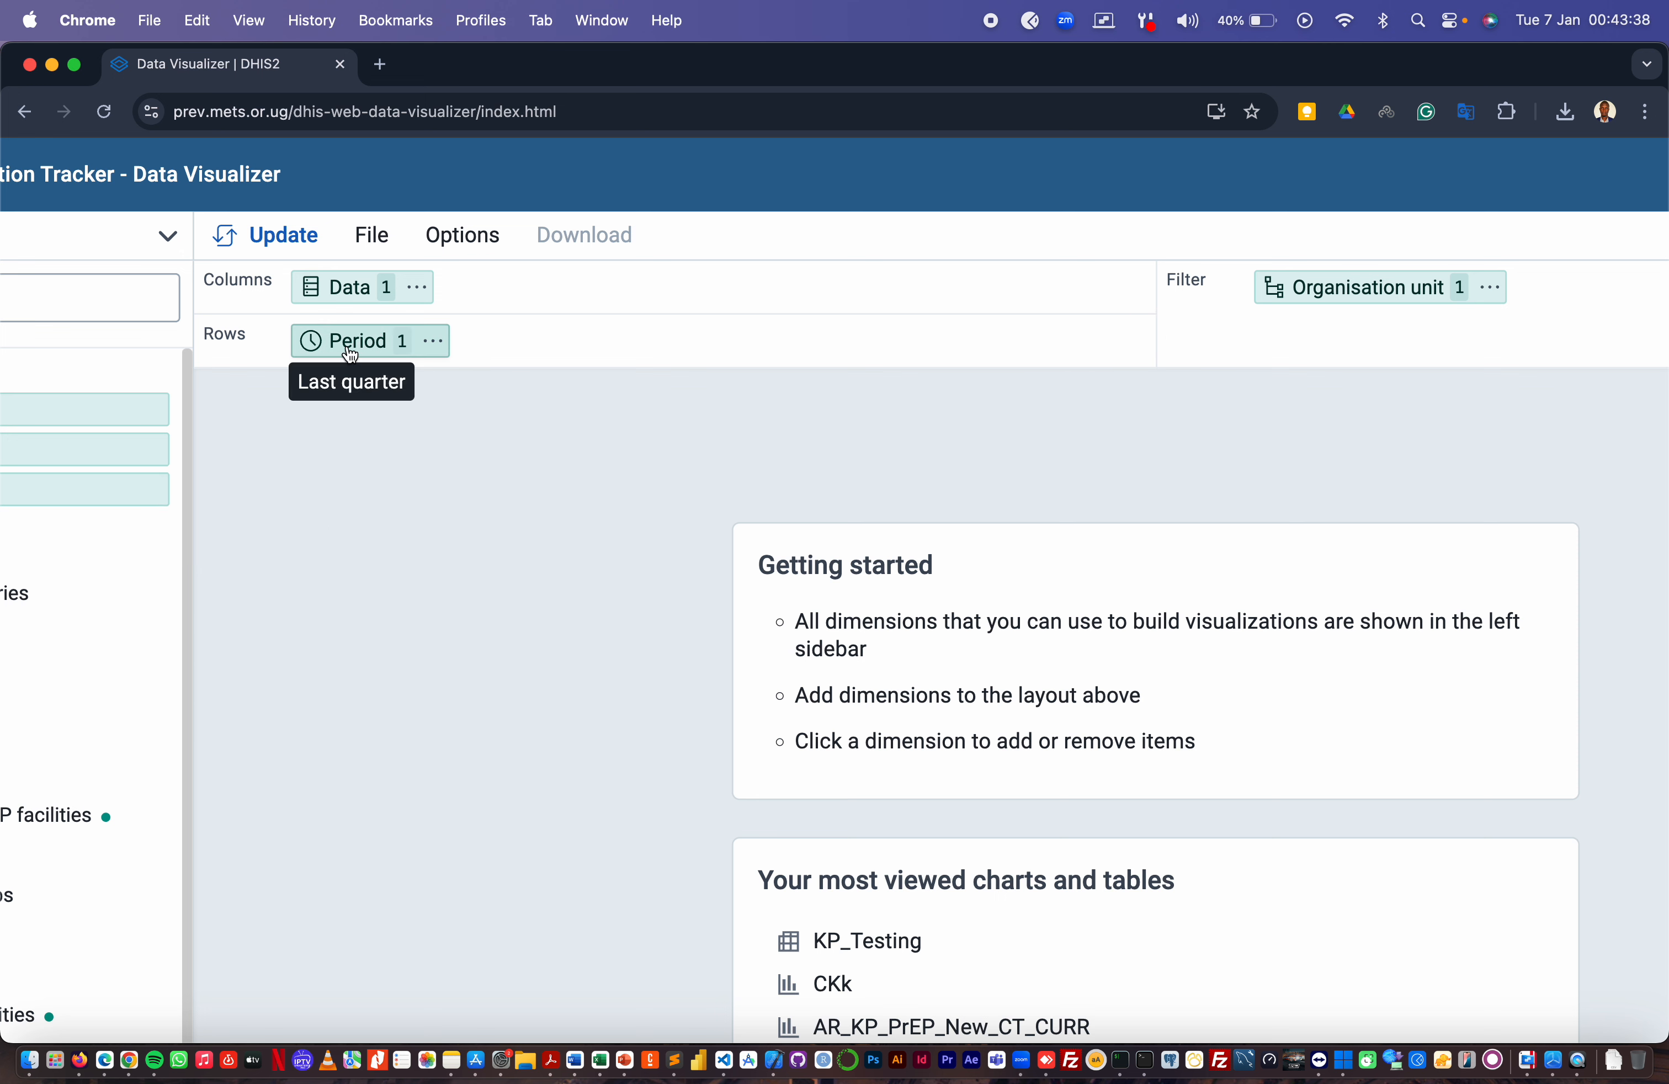
drag(350, 354, 1330, 352)
drag(1486, 286, 525, 346)
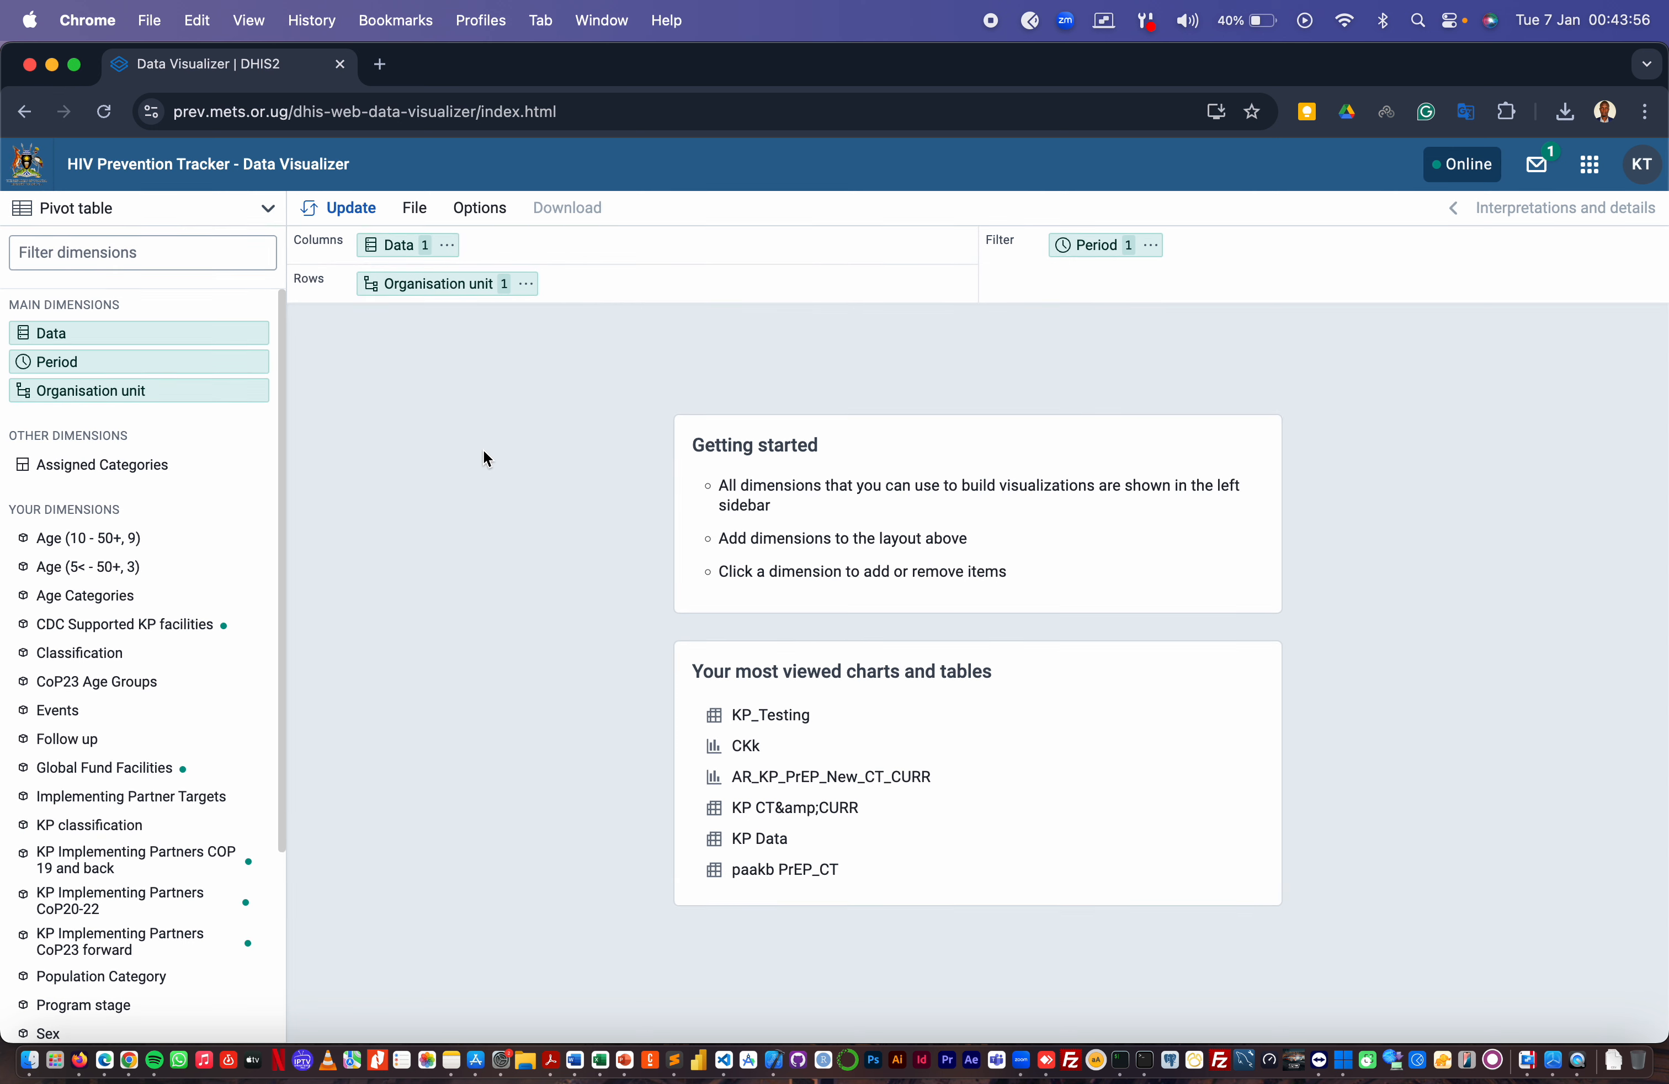
Replace Last quarter with the relative period Last 3 months in the Period dimension and close the period selection
click(256, 361)
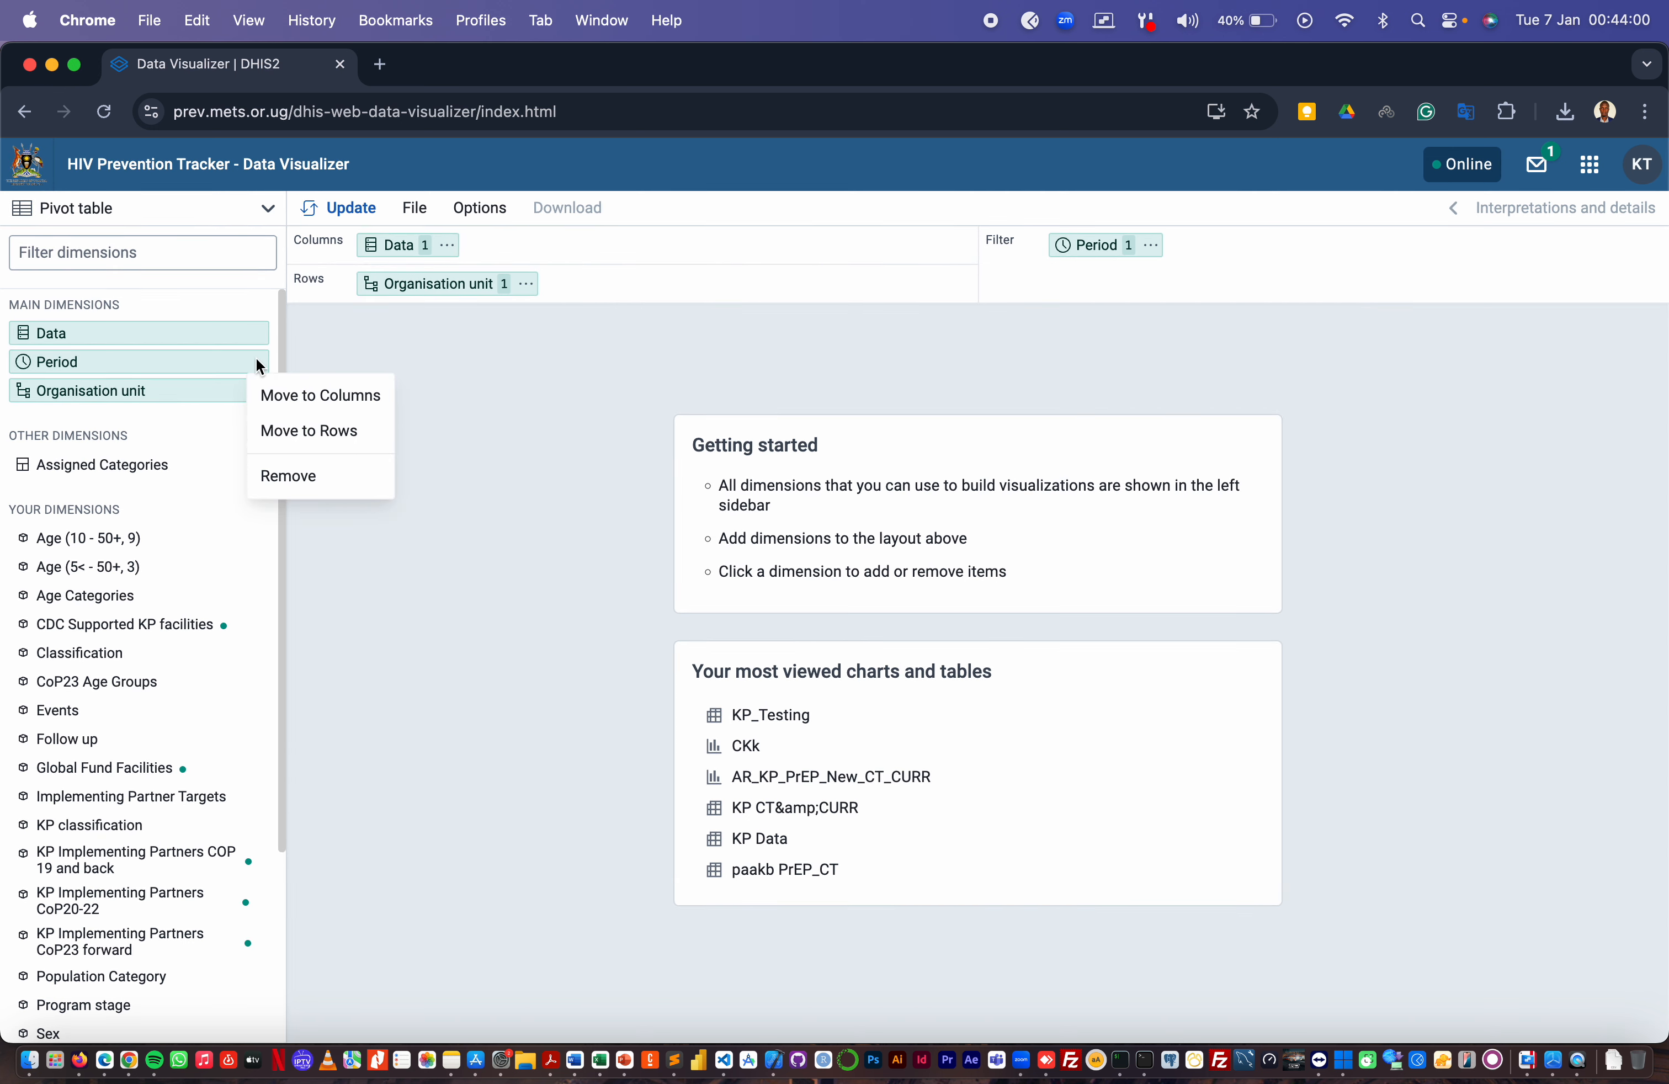
click(109, 358)
click(70, 363)
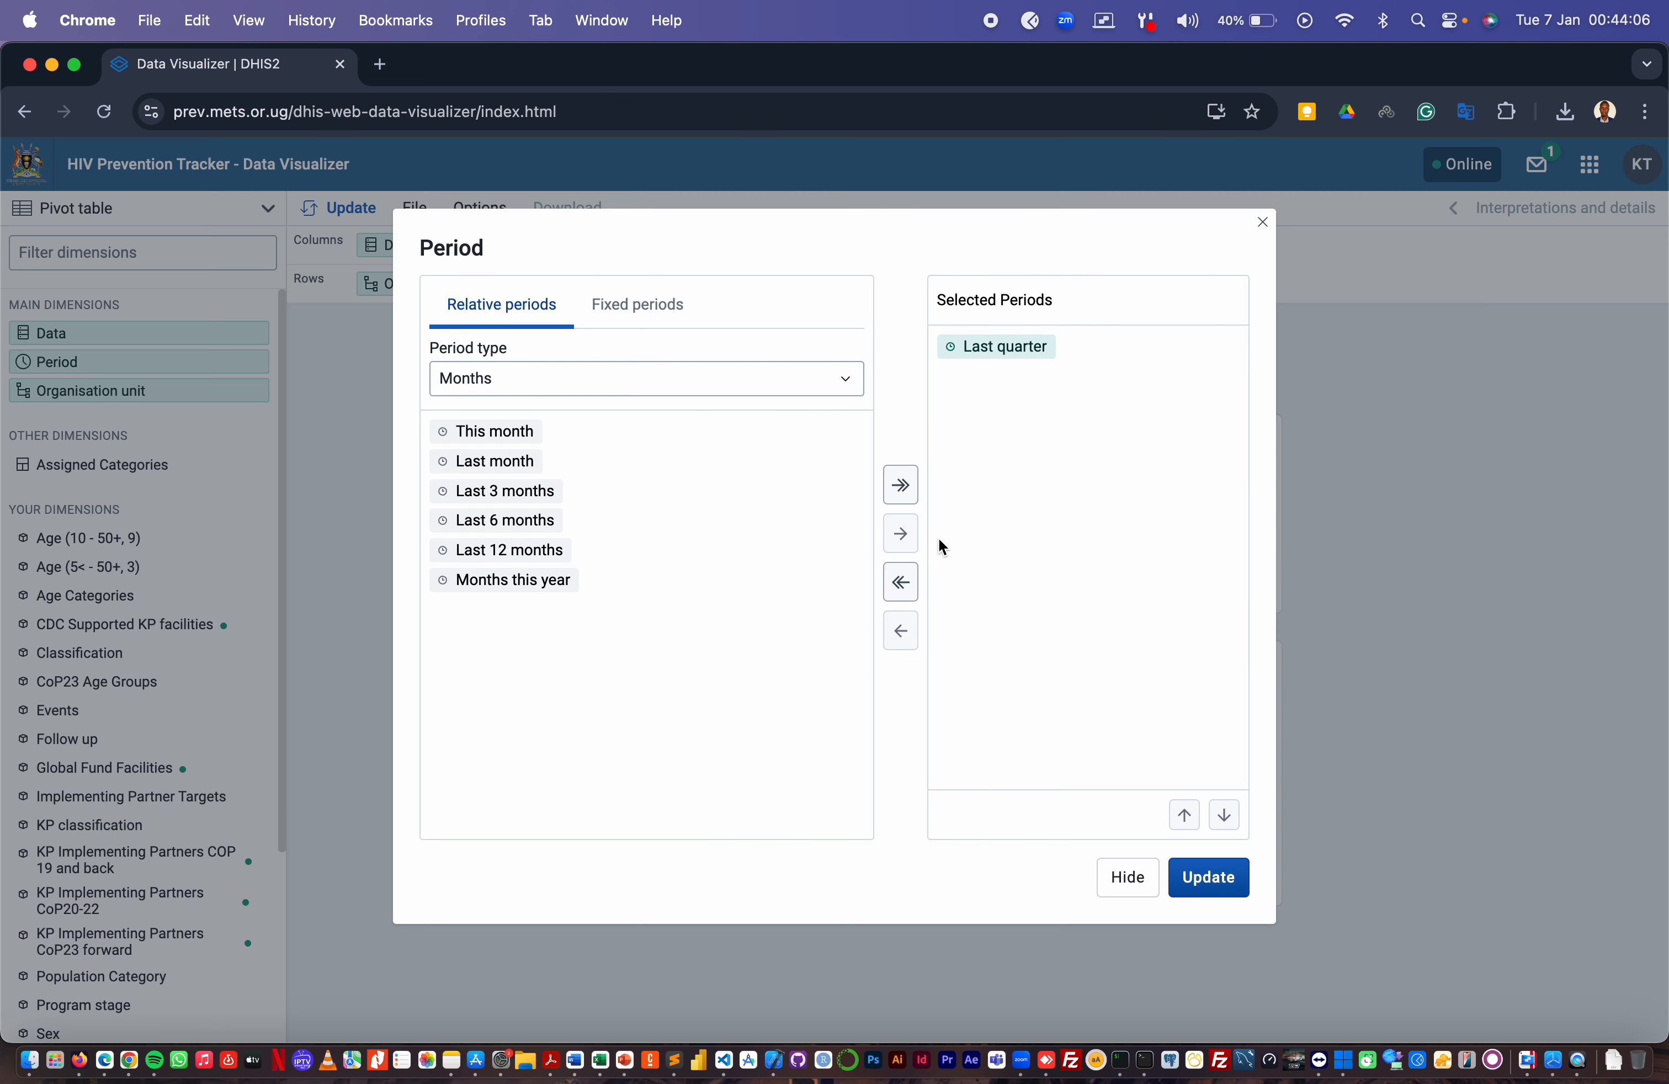
click(1000, 349)
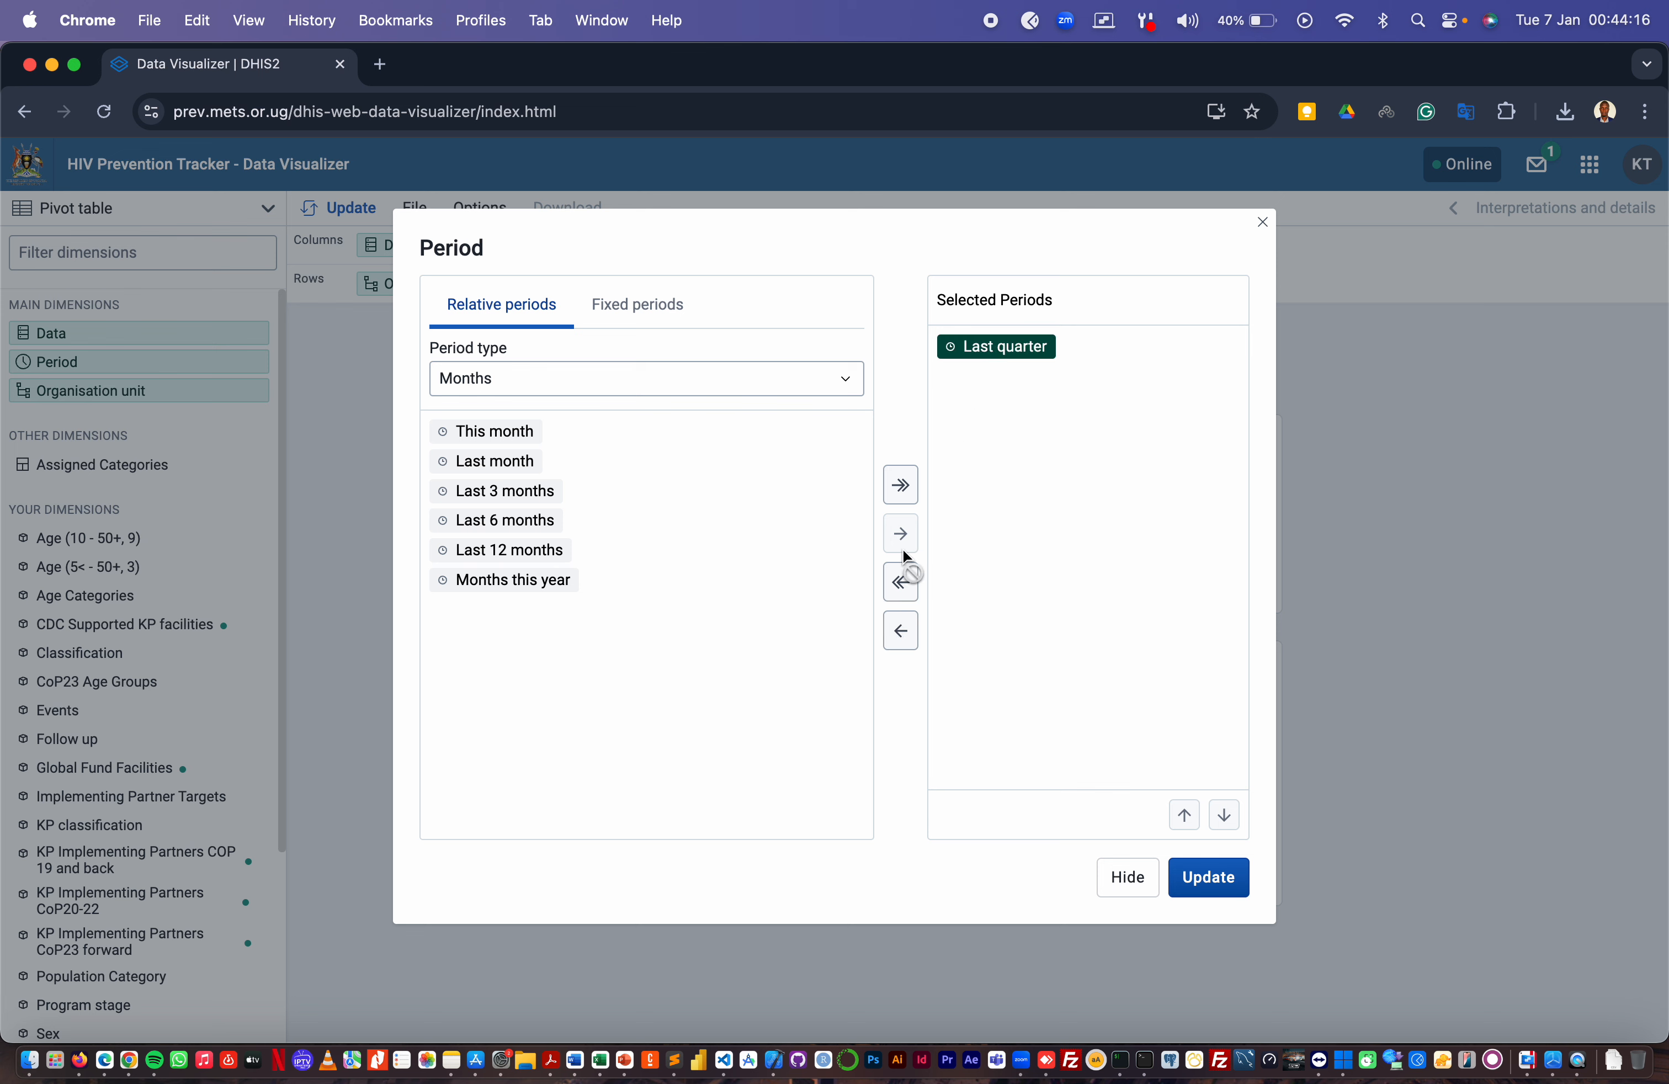
click(903, 631)
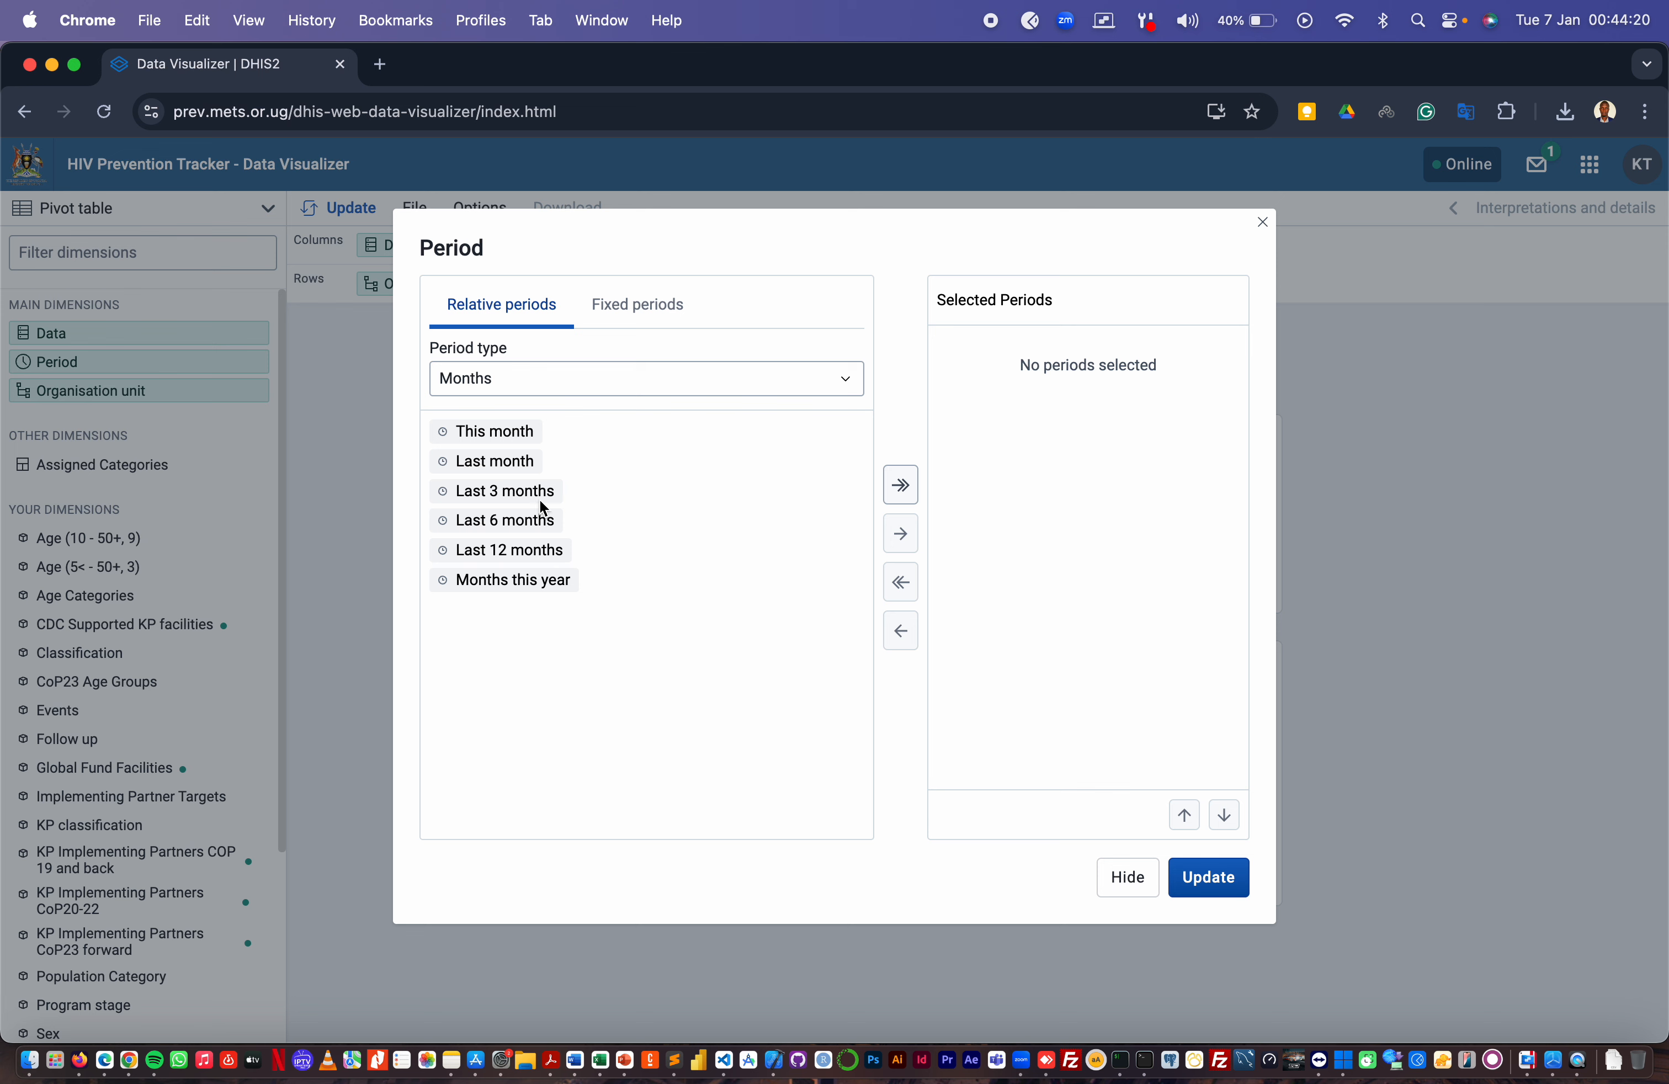
double_click(498, 492)
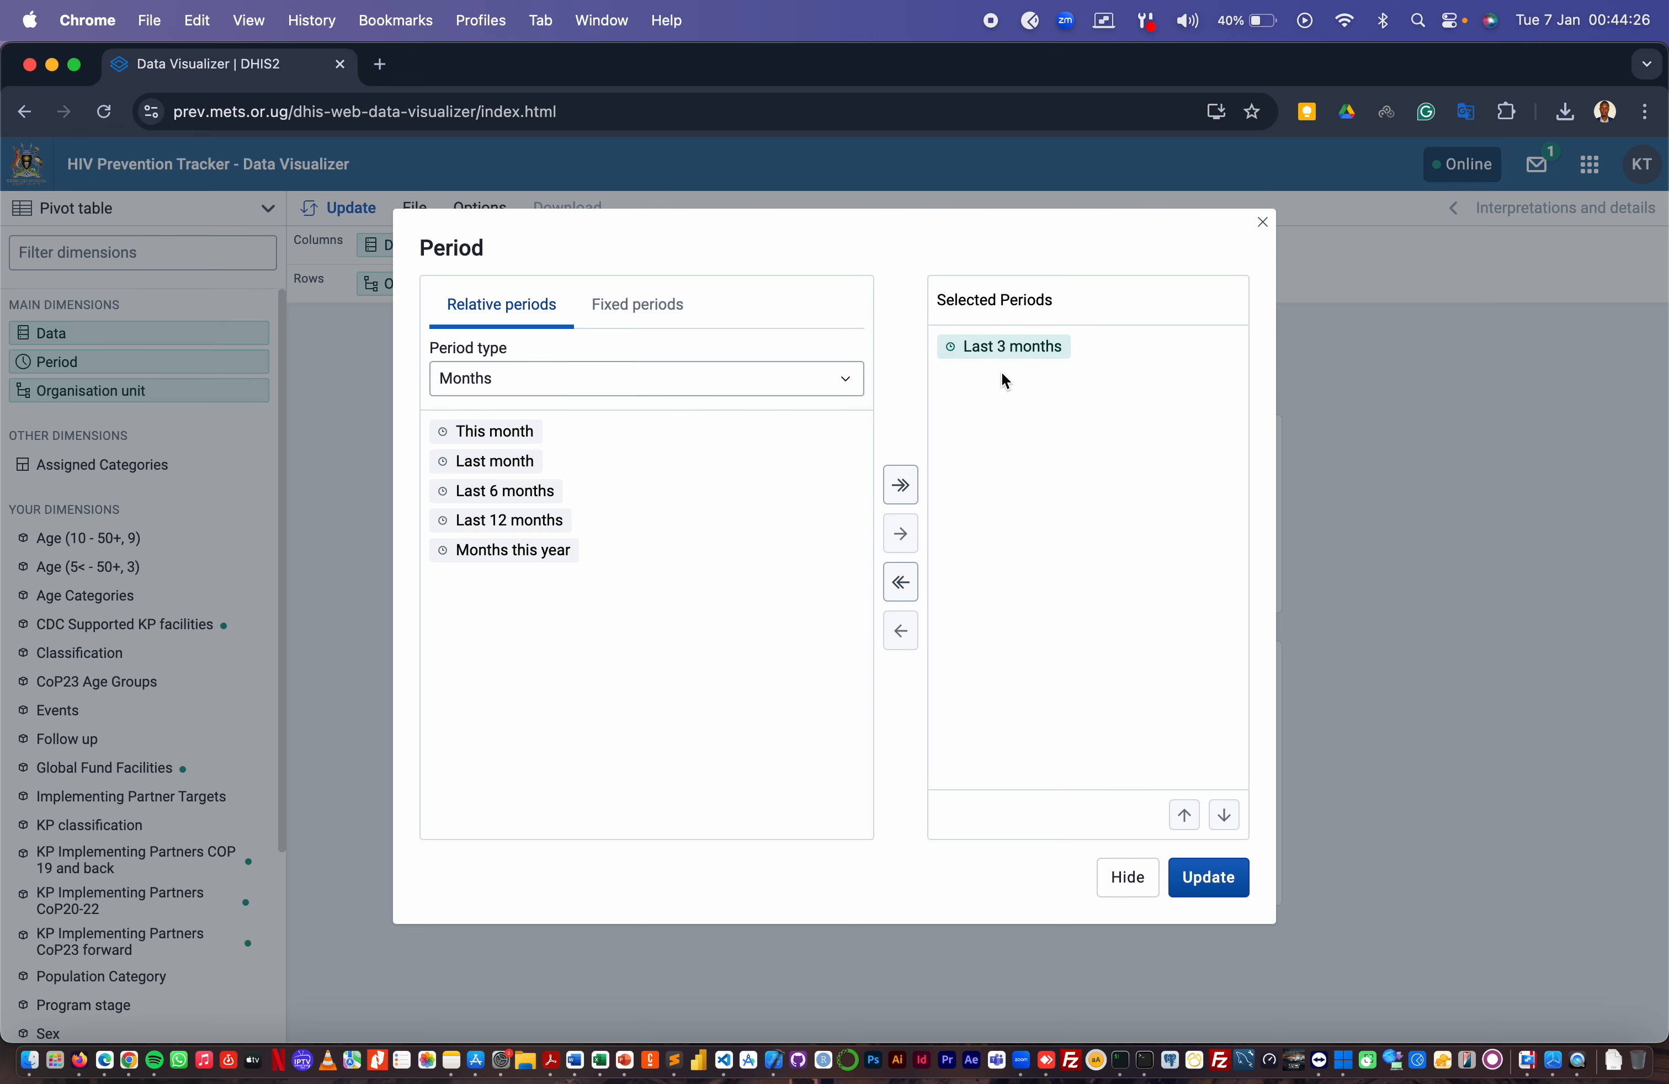
click(1125, 880)
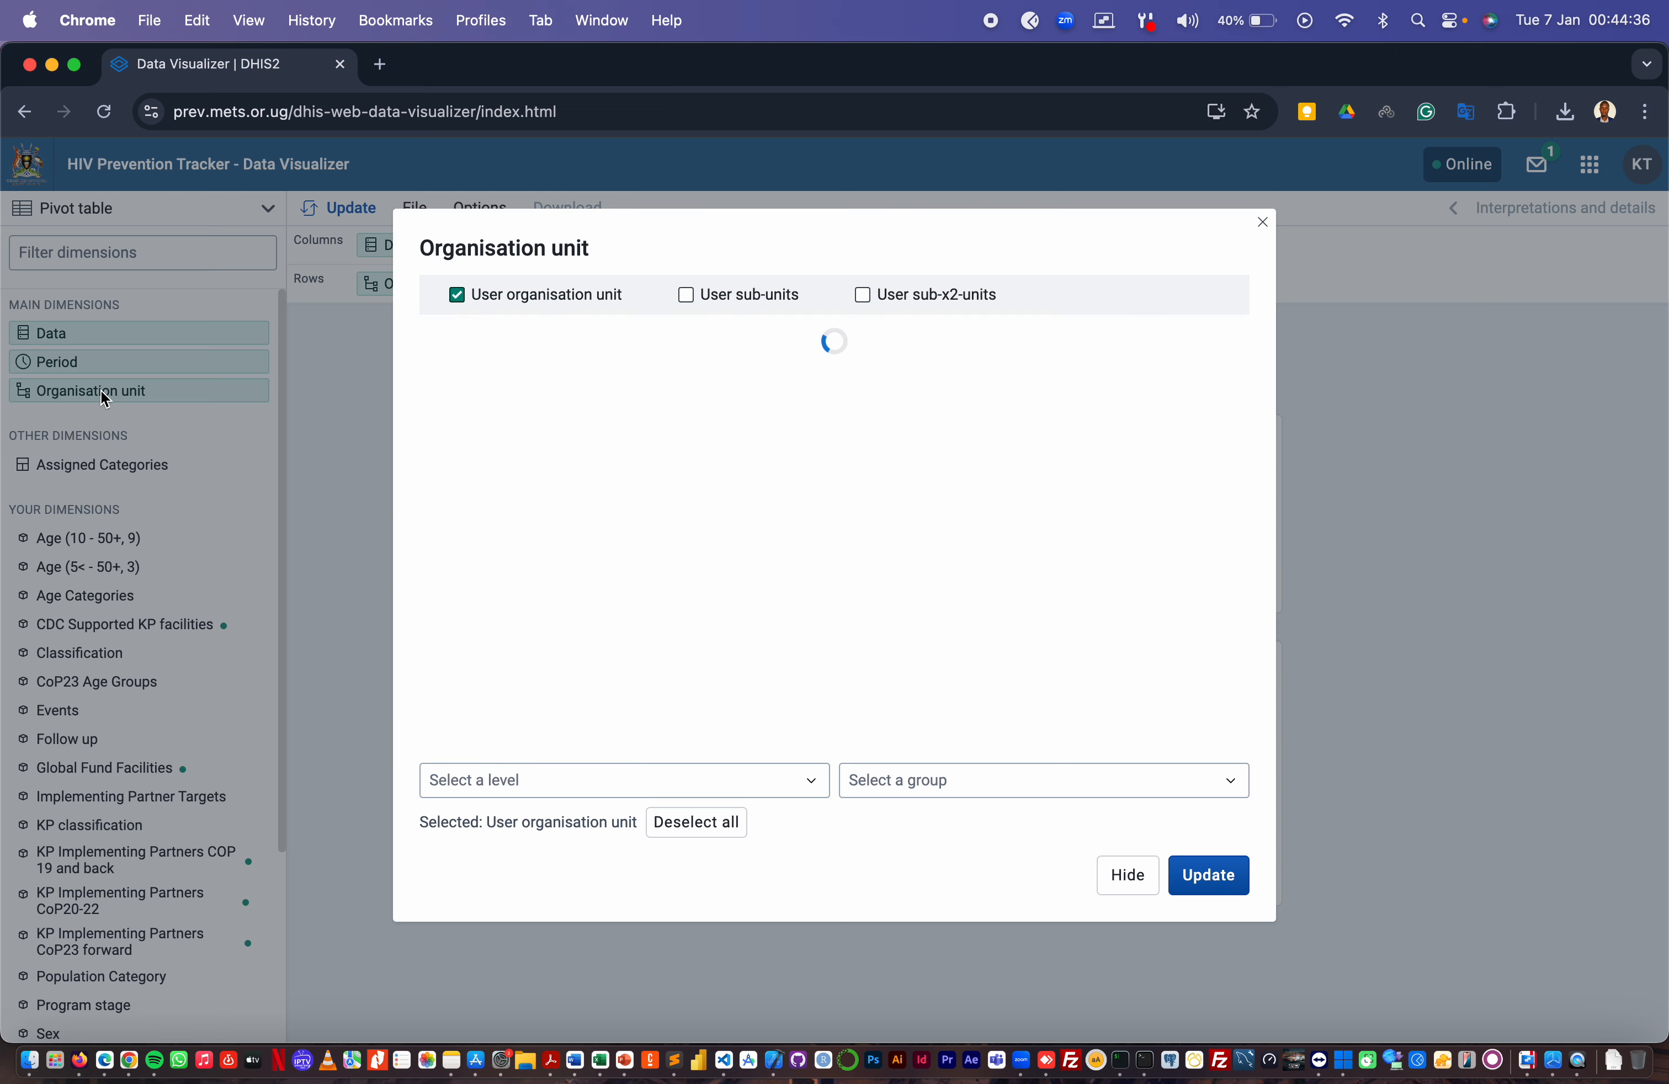
Open the organisation unit selection and deselect User organisation unit
click(105, 397)
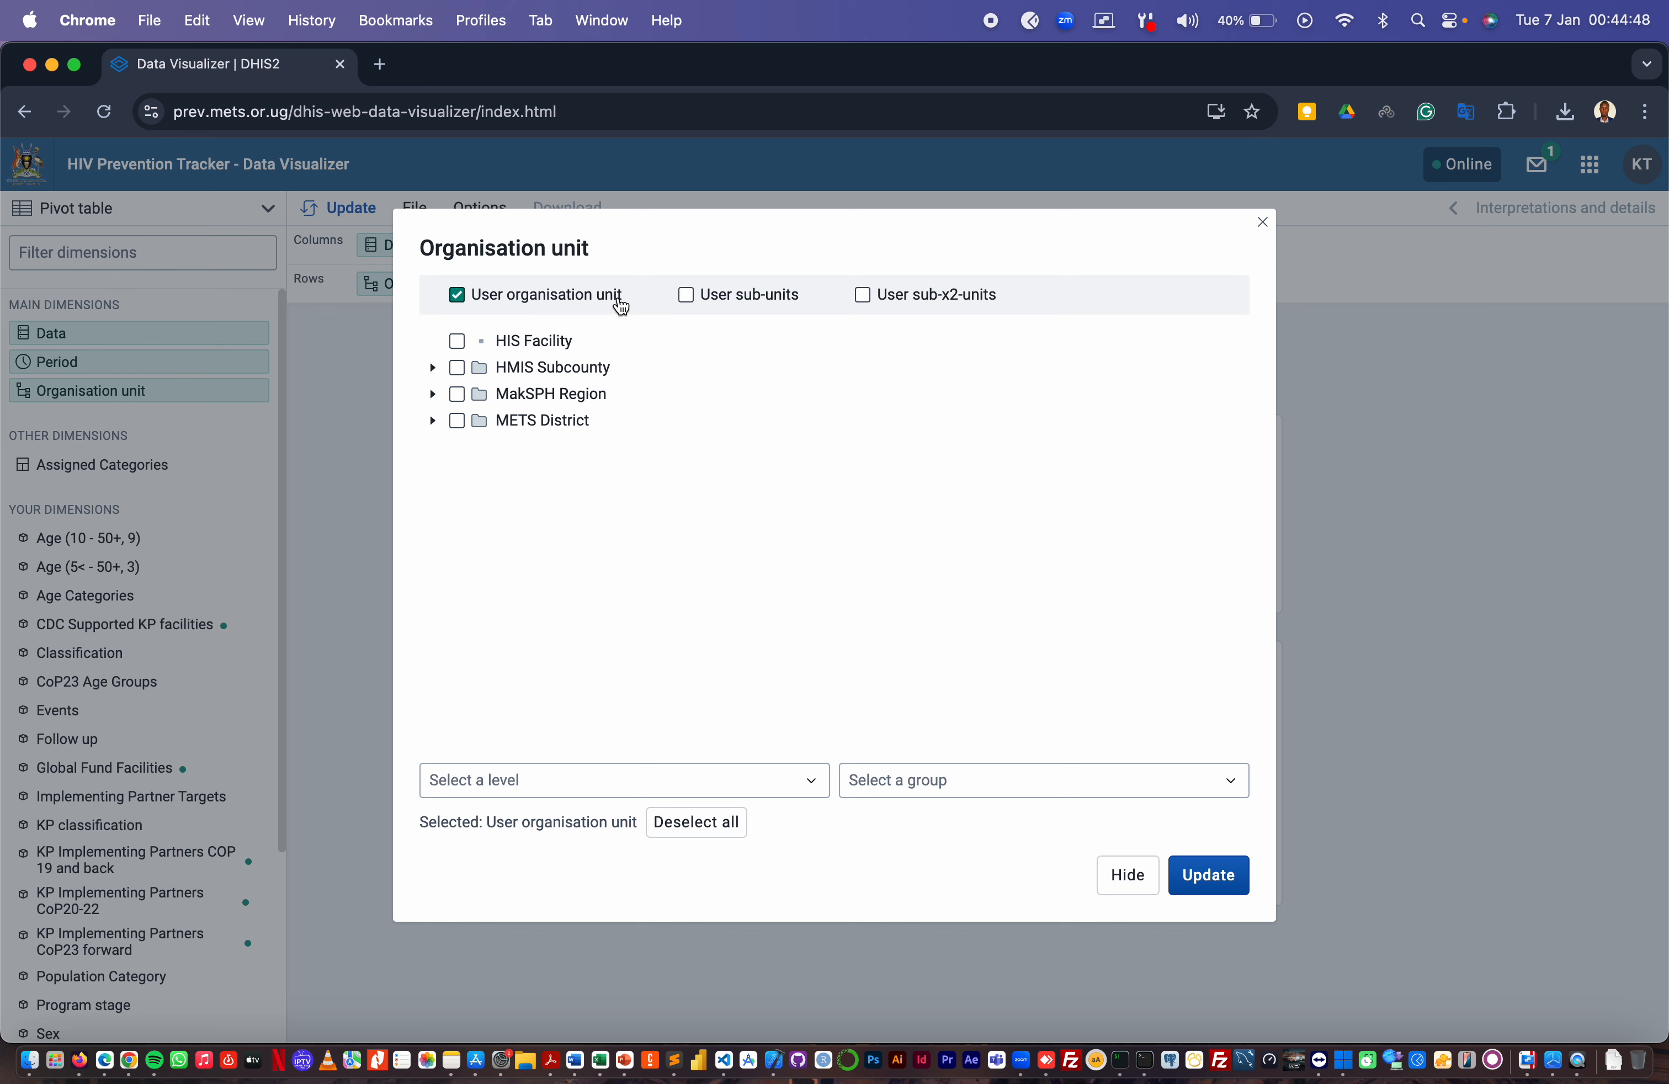
click(459, 296)
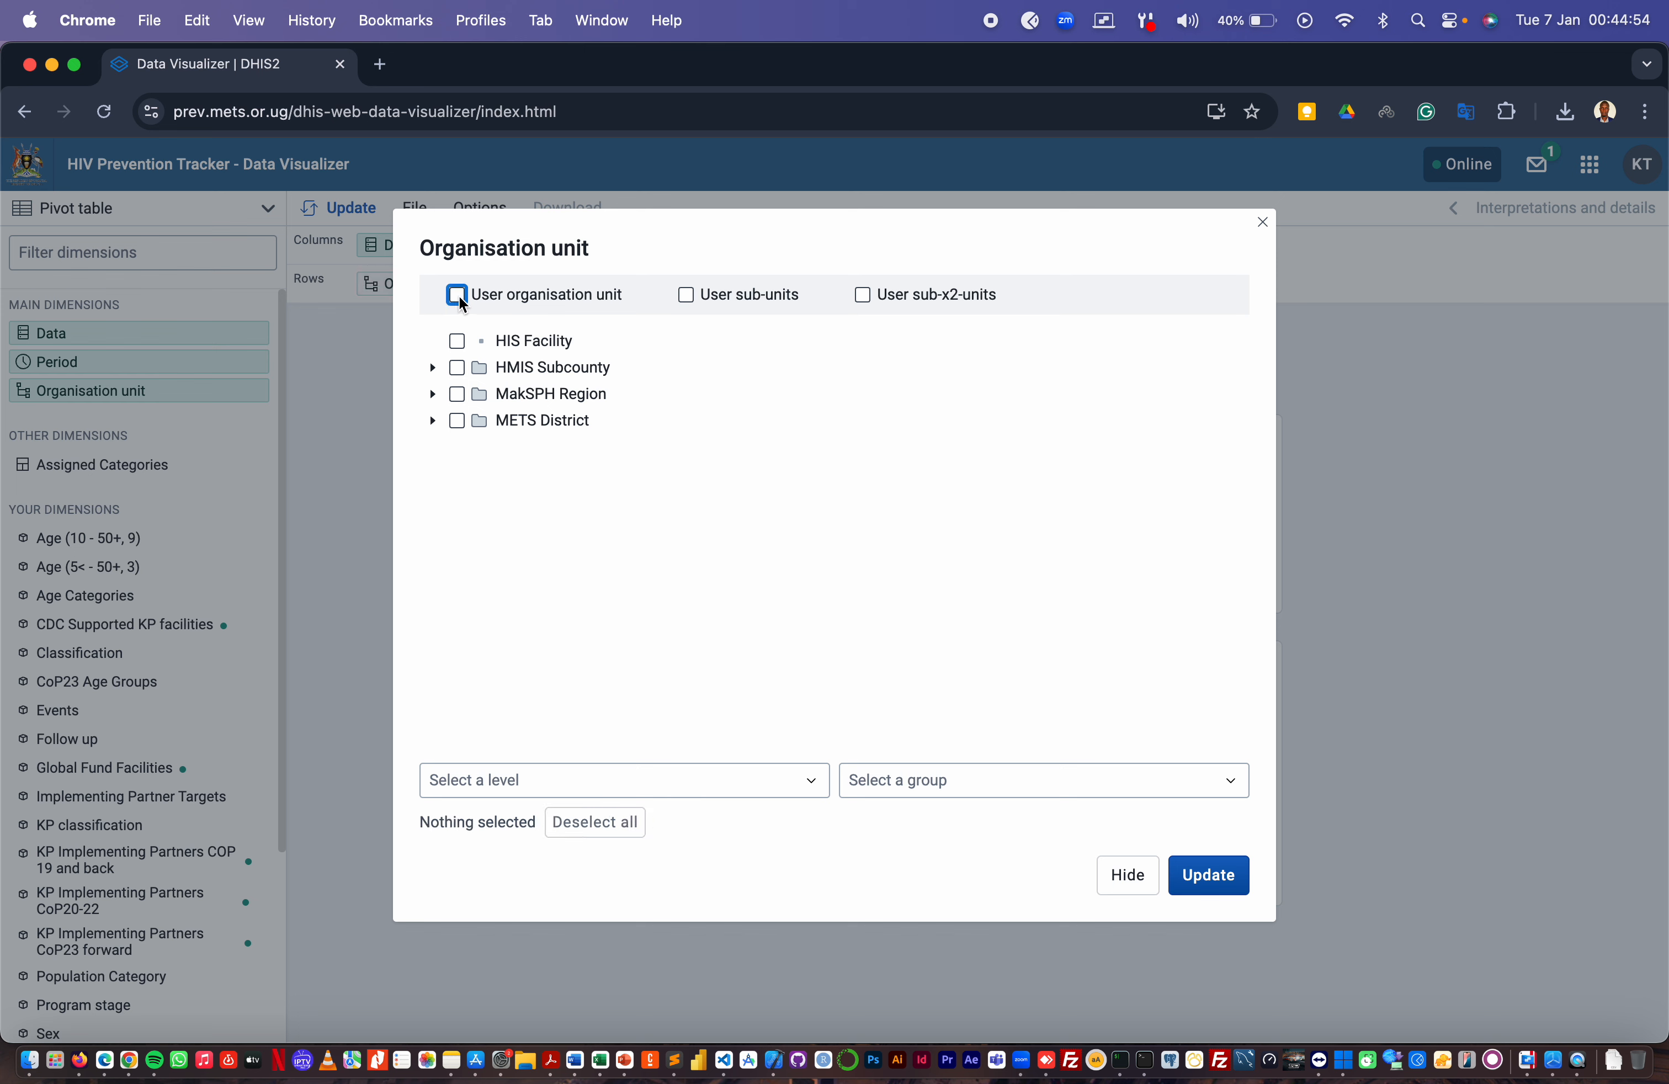
Select HIS Facility, expand METS District down to its facilities, and select and deselect Test Facility
click(457, 342)
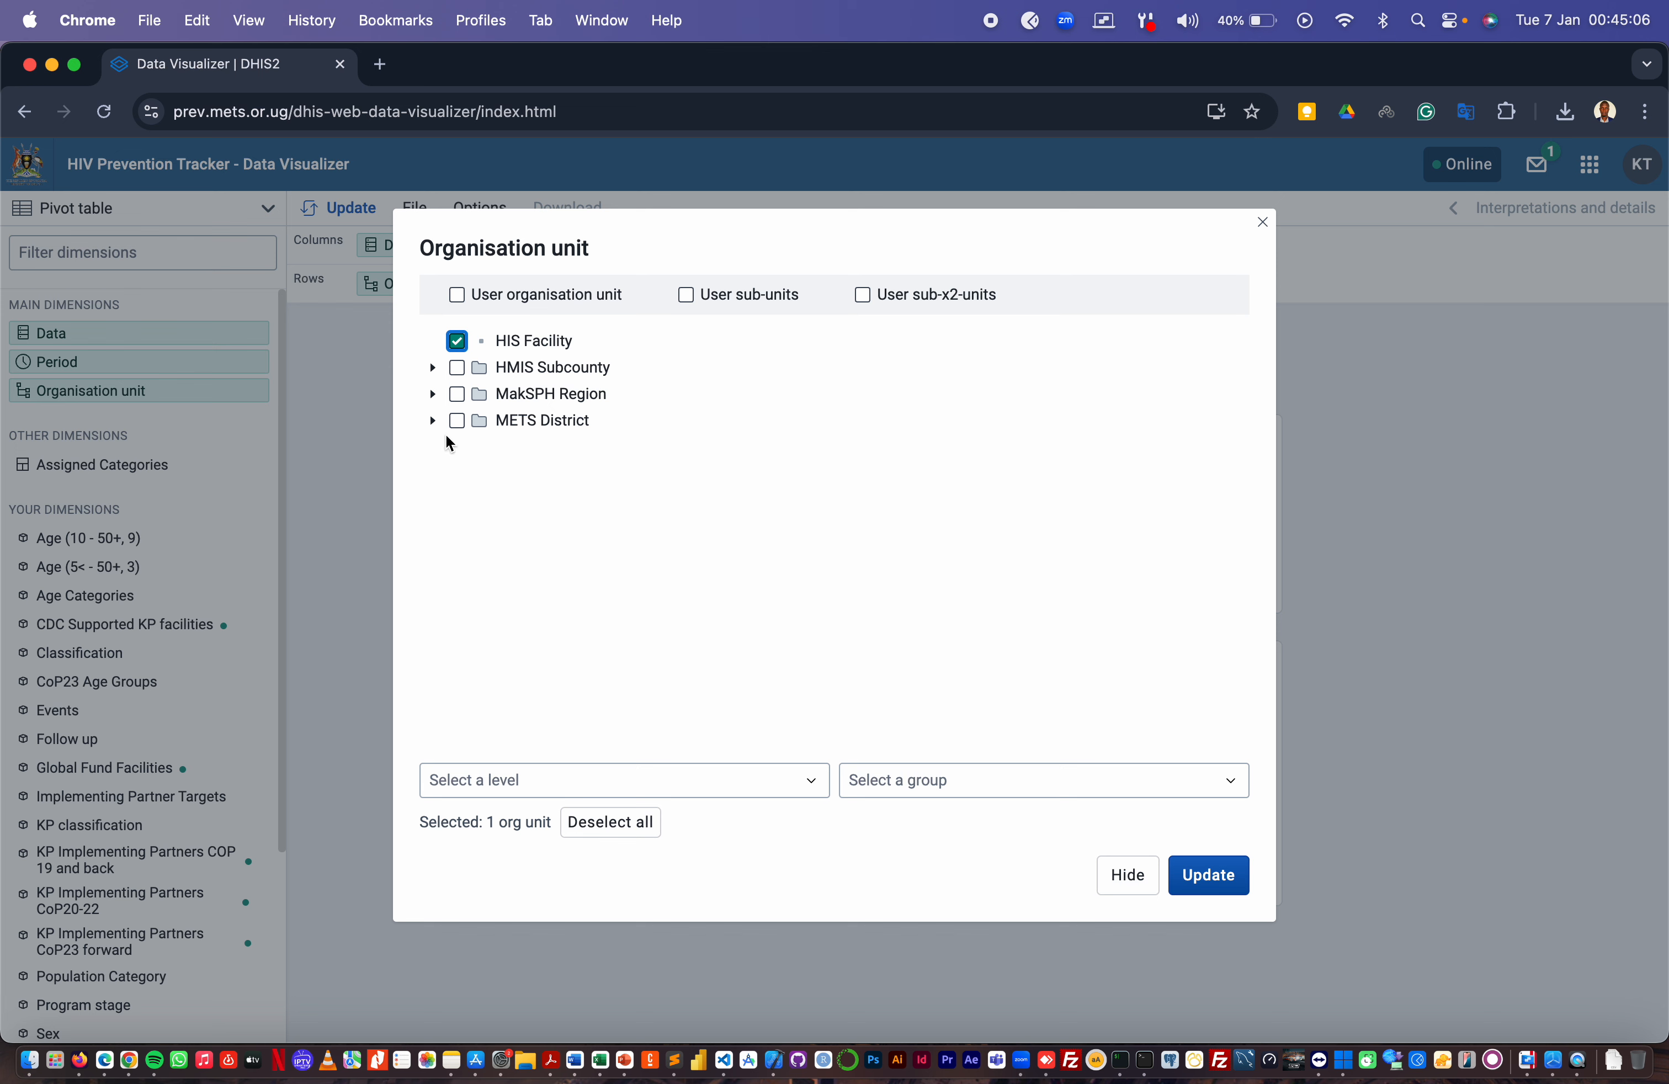
click(432, 421)
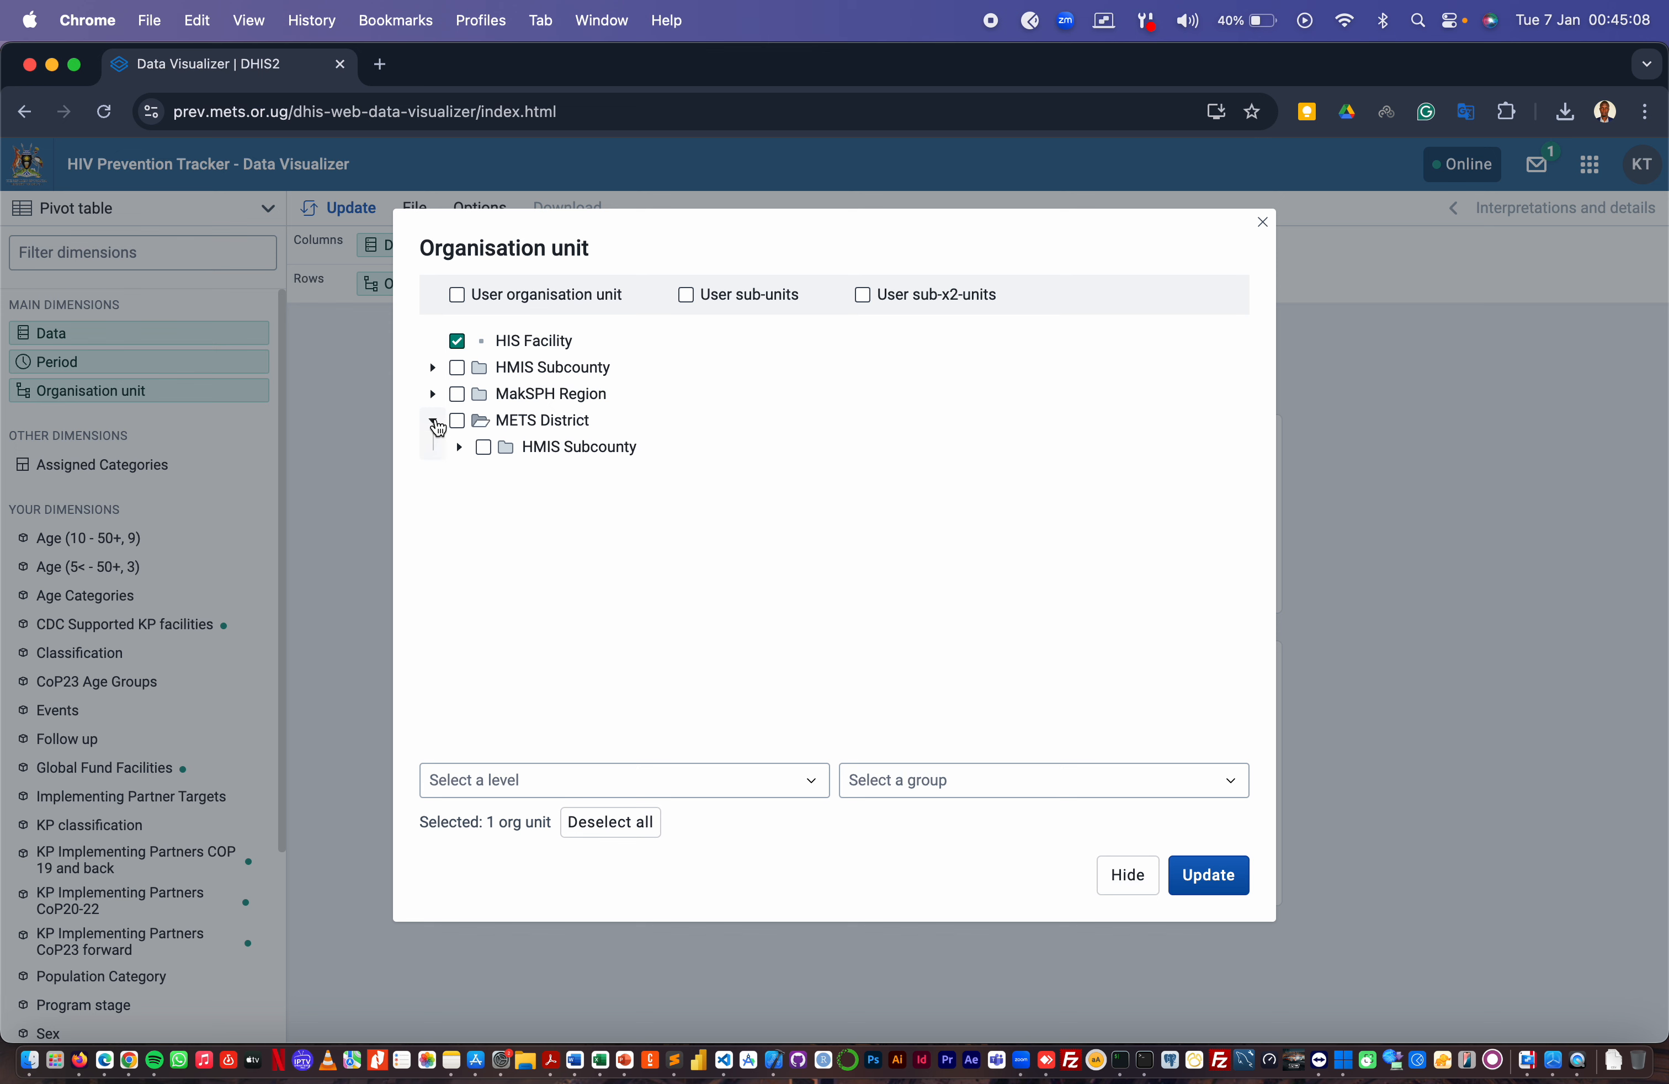
click(459, 449)
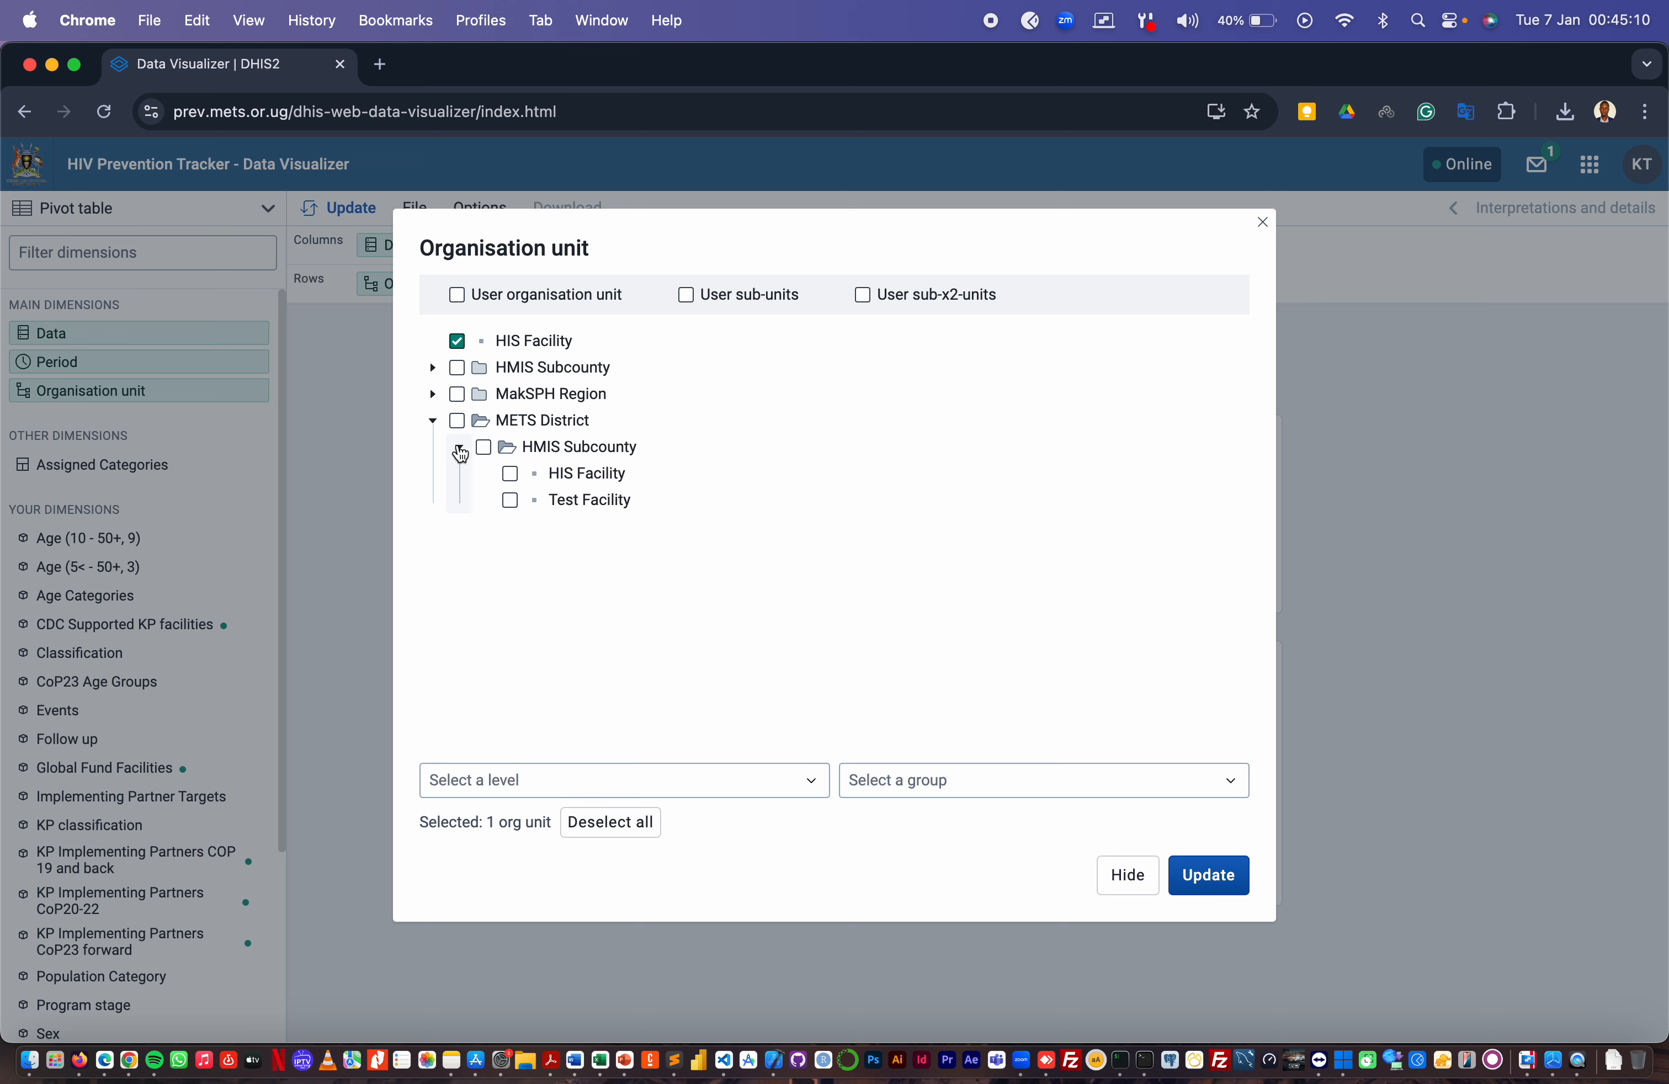
click(510, 500)
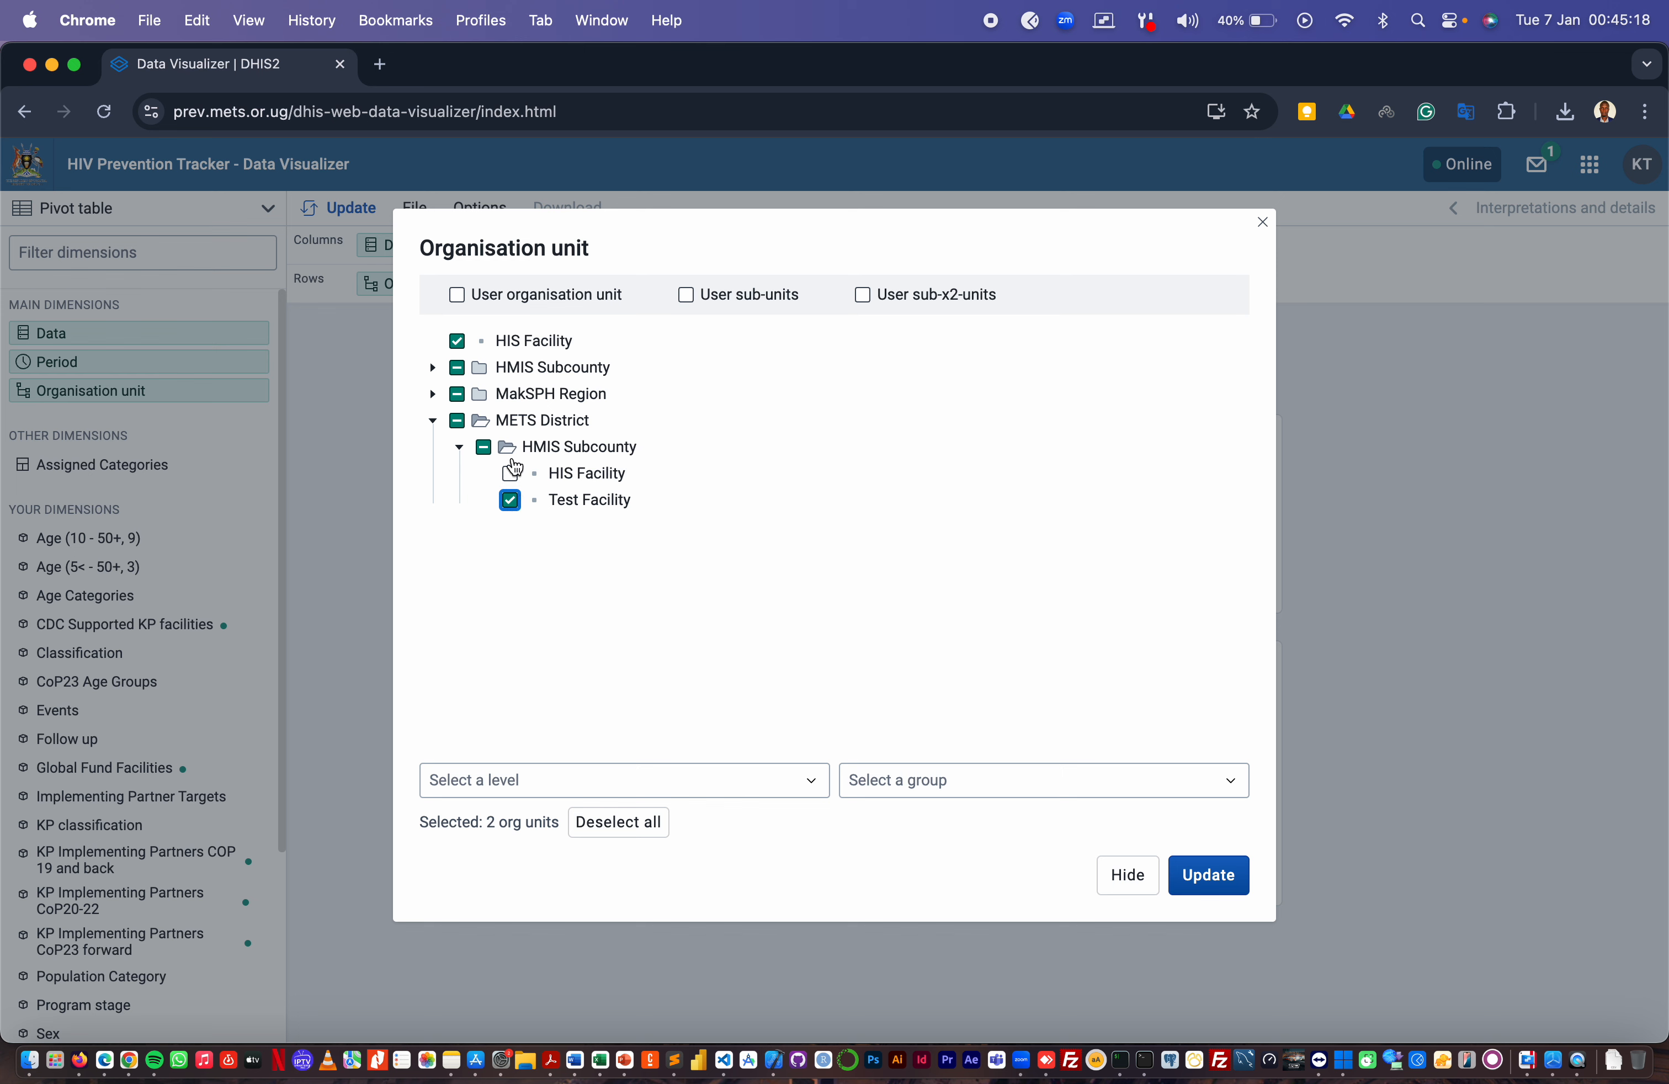
click(511, 501)
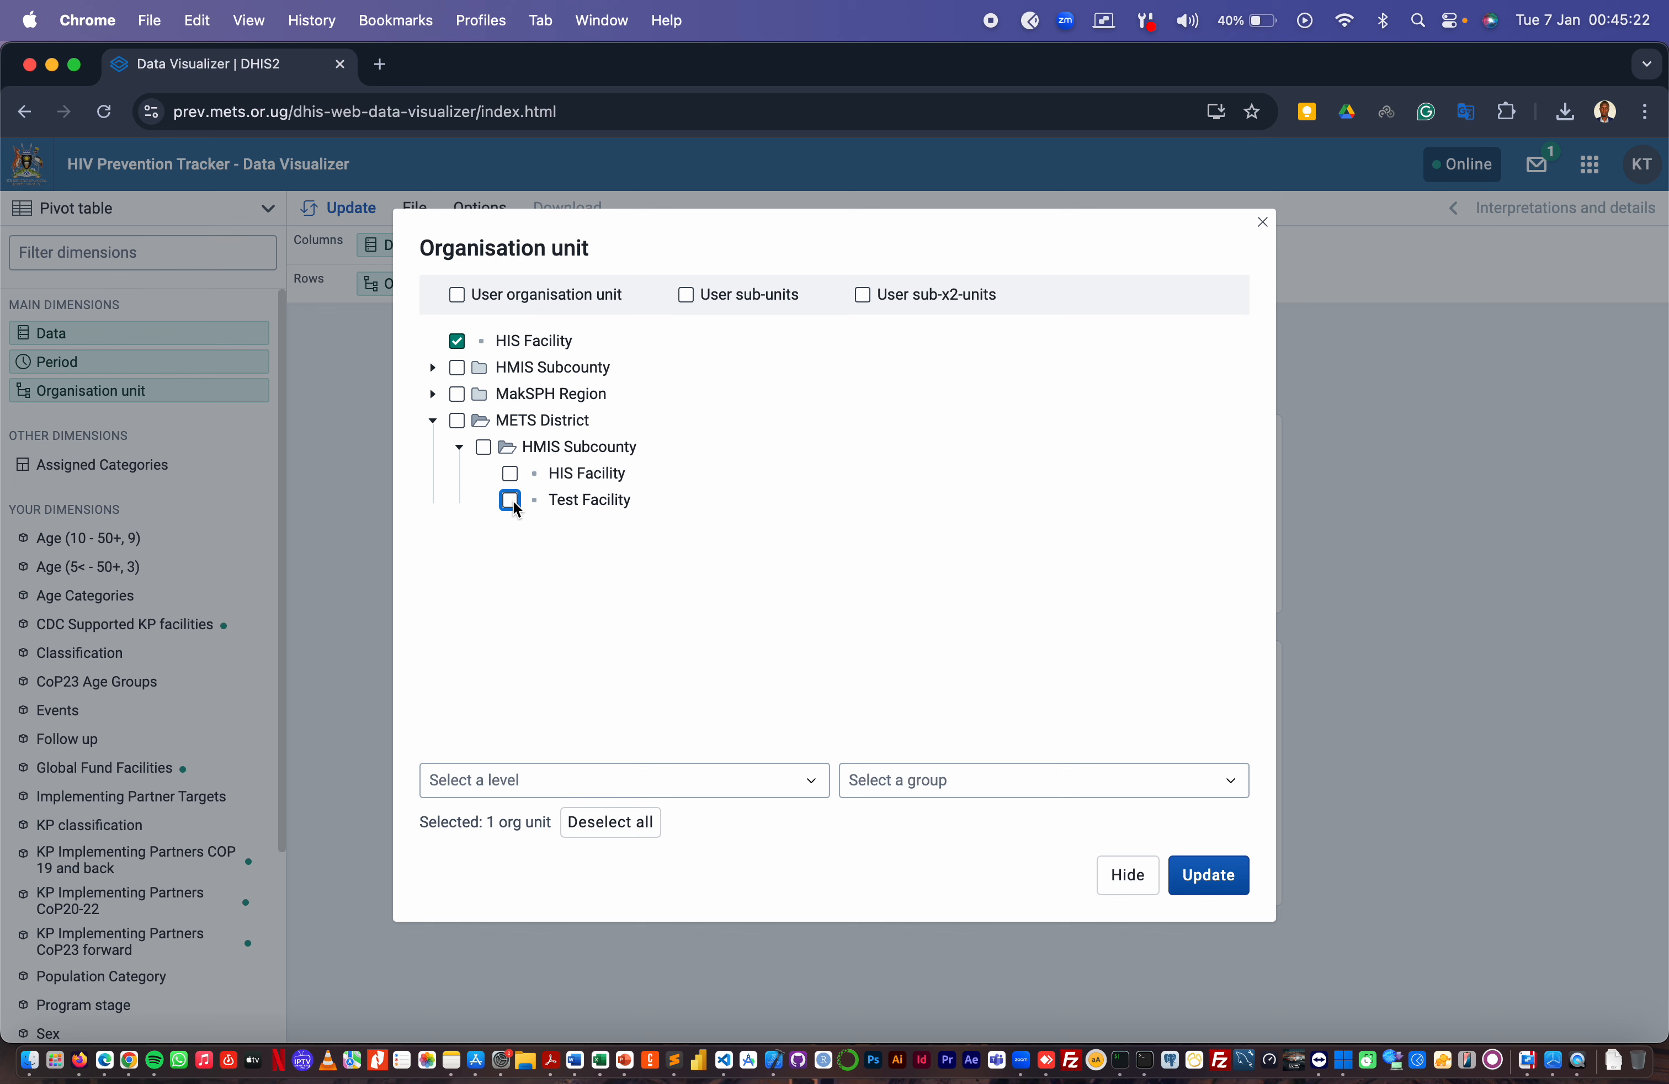
Try selecting HMIS Subcounty, MakSPH Region and Test Facility in turn, clearing each one, and deselect HIS Facility
click(484, 446)
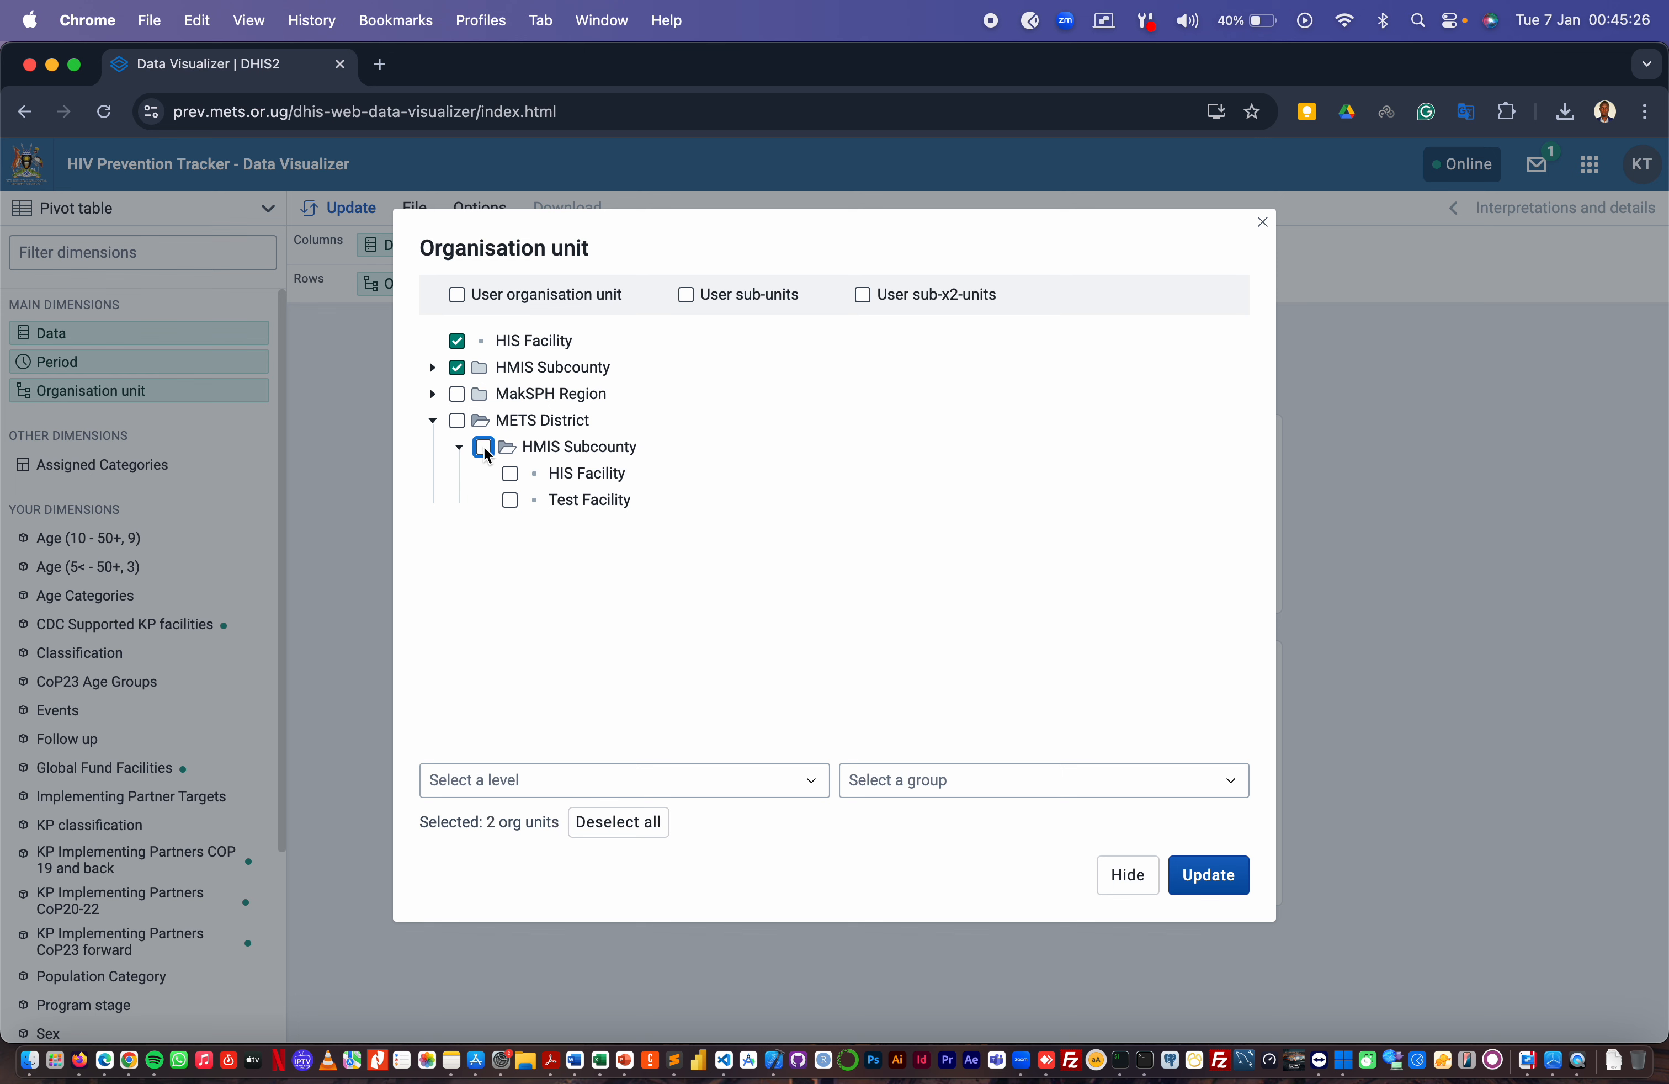
click(459, 368)
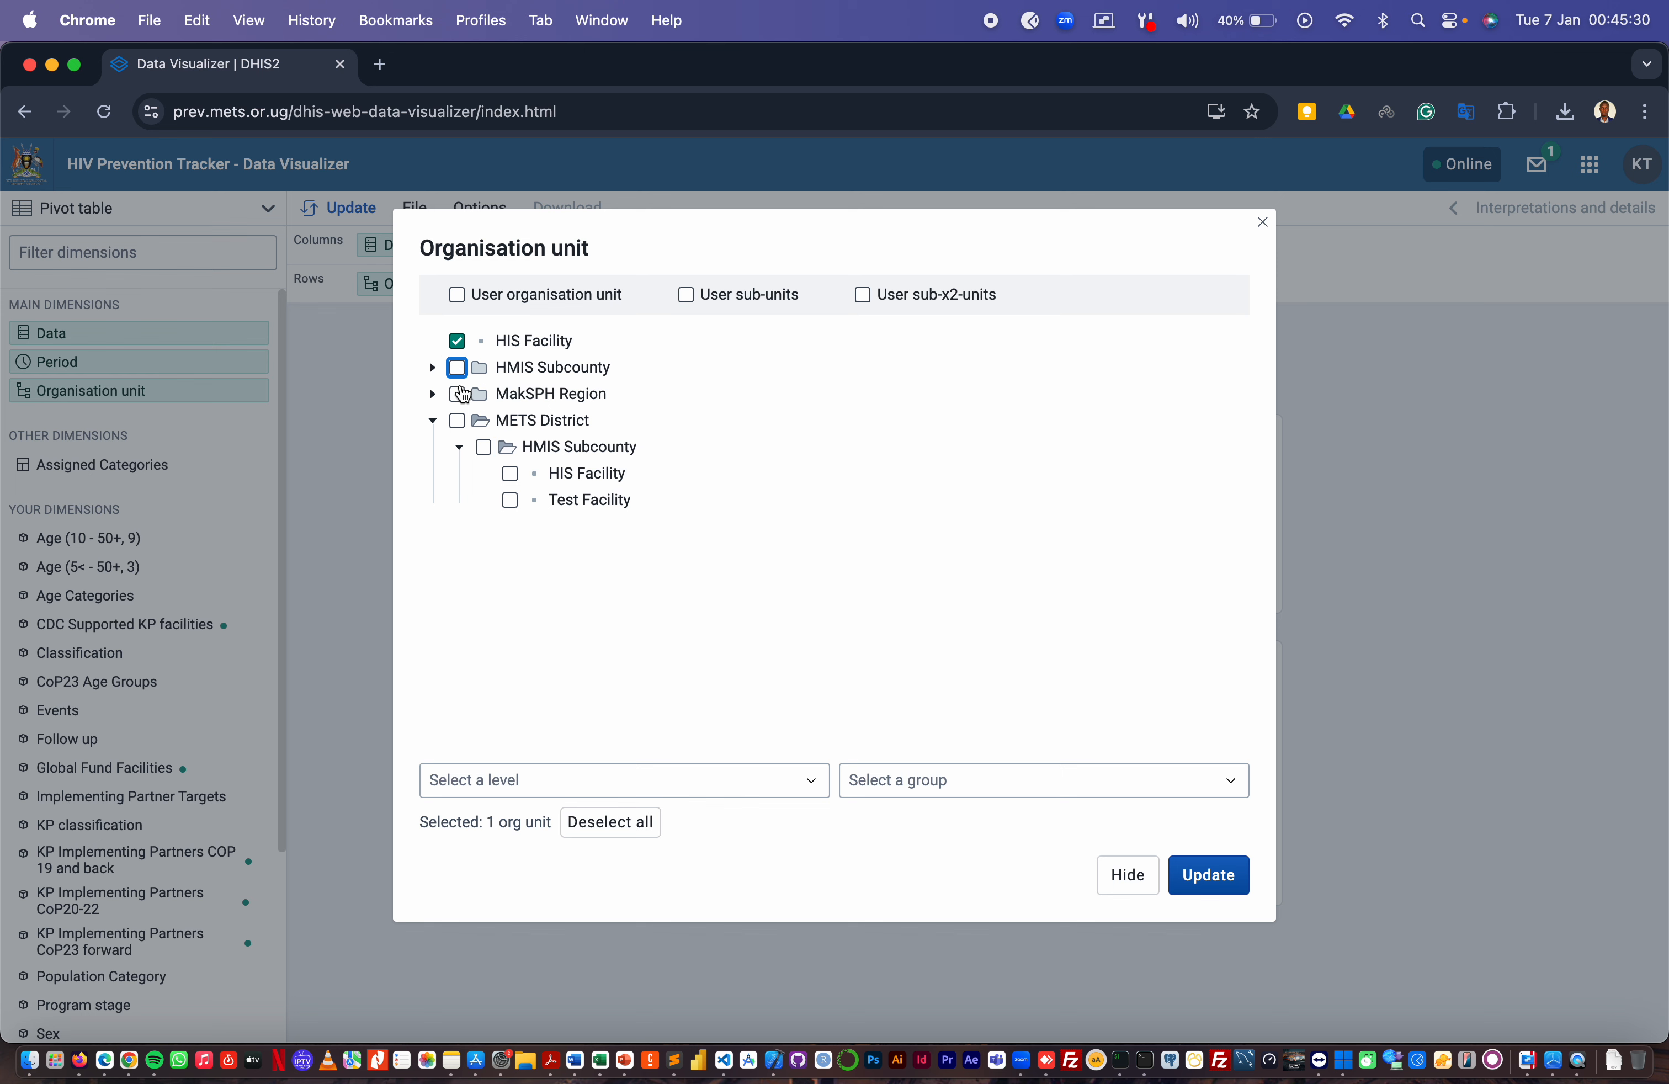
click(458, 395)
click(459, 395)
click(510, 500)
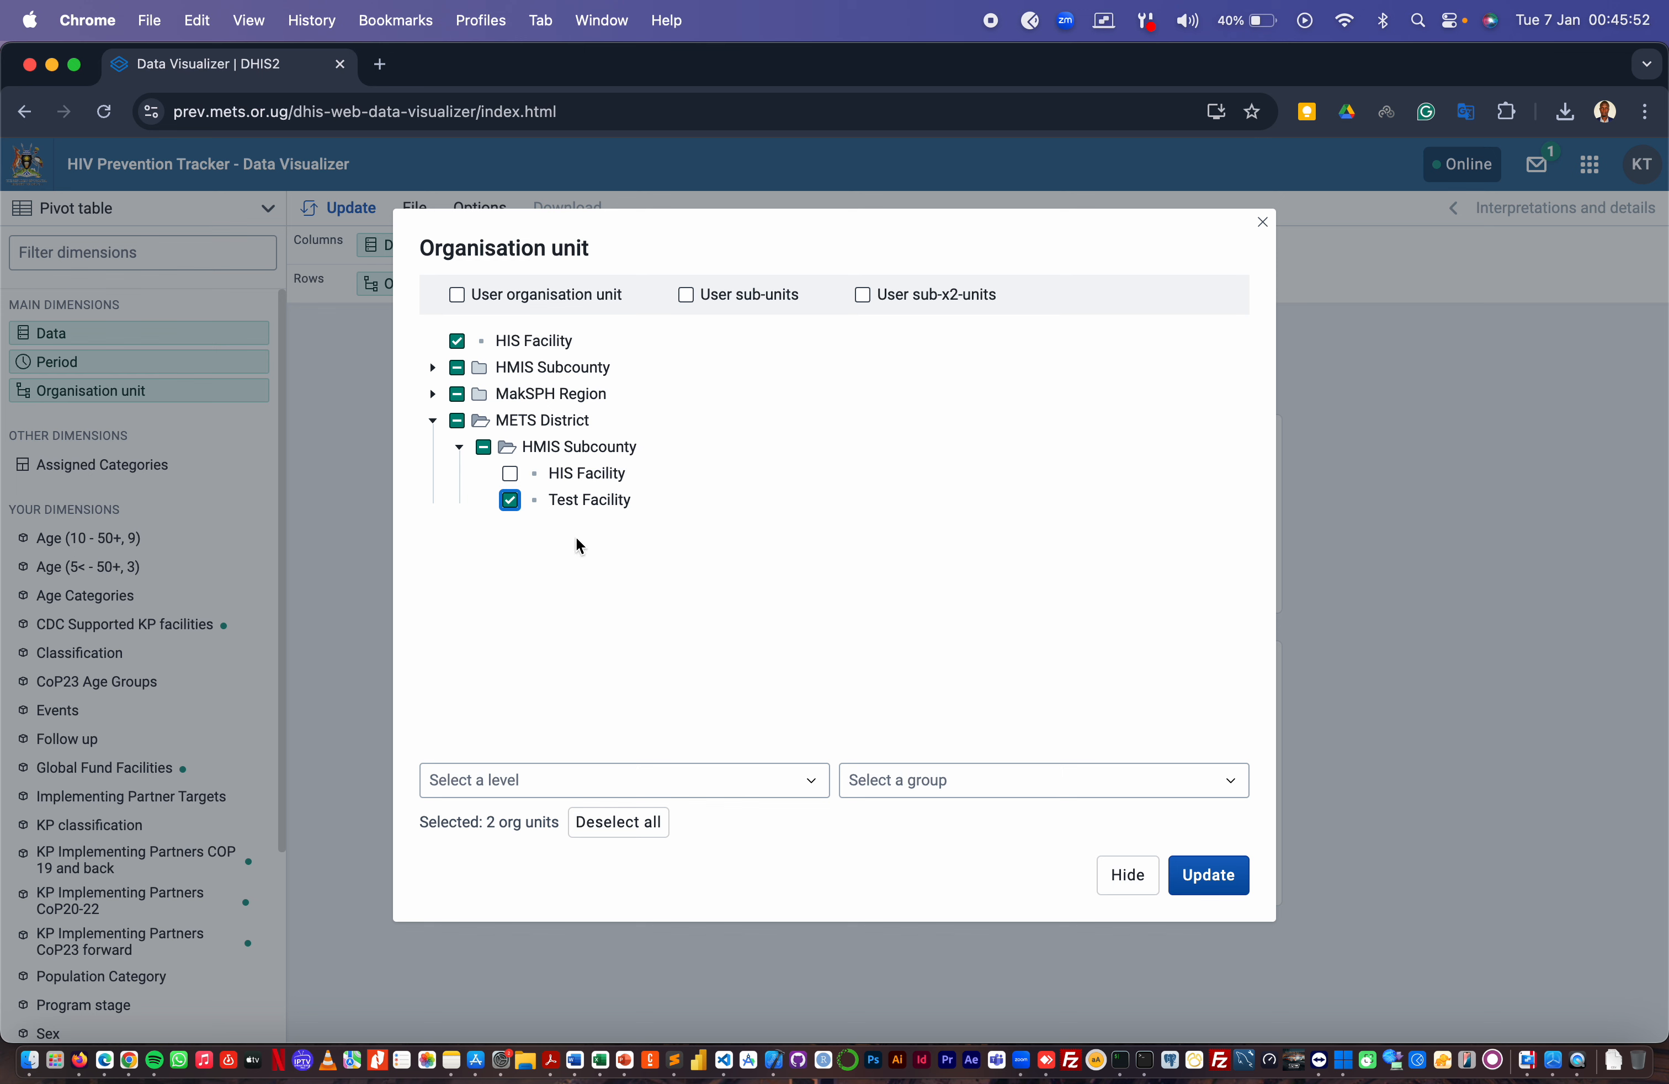
click(512, 499)
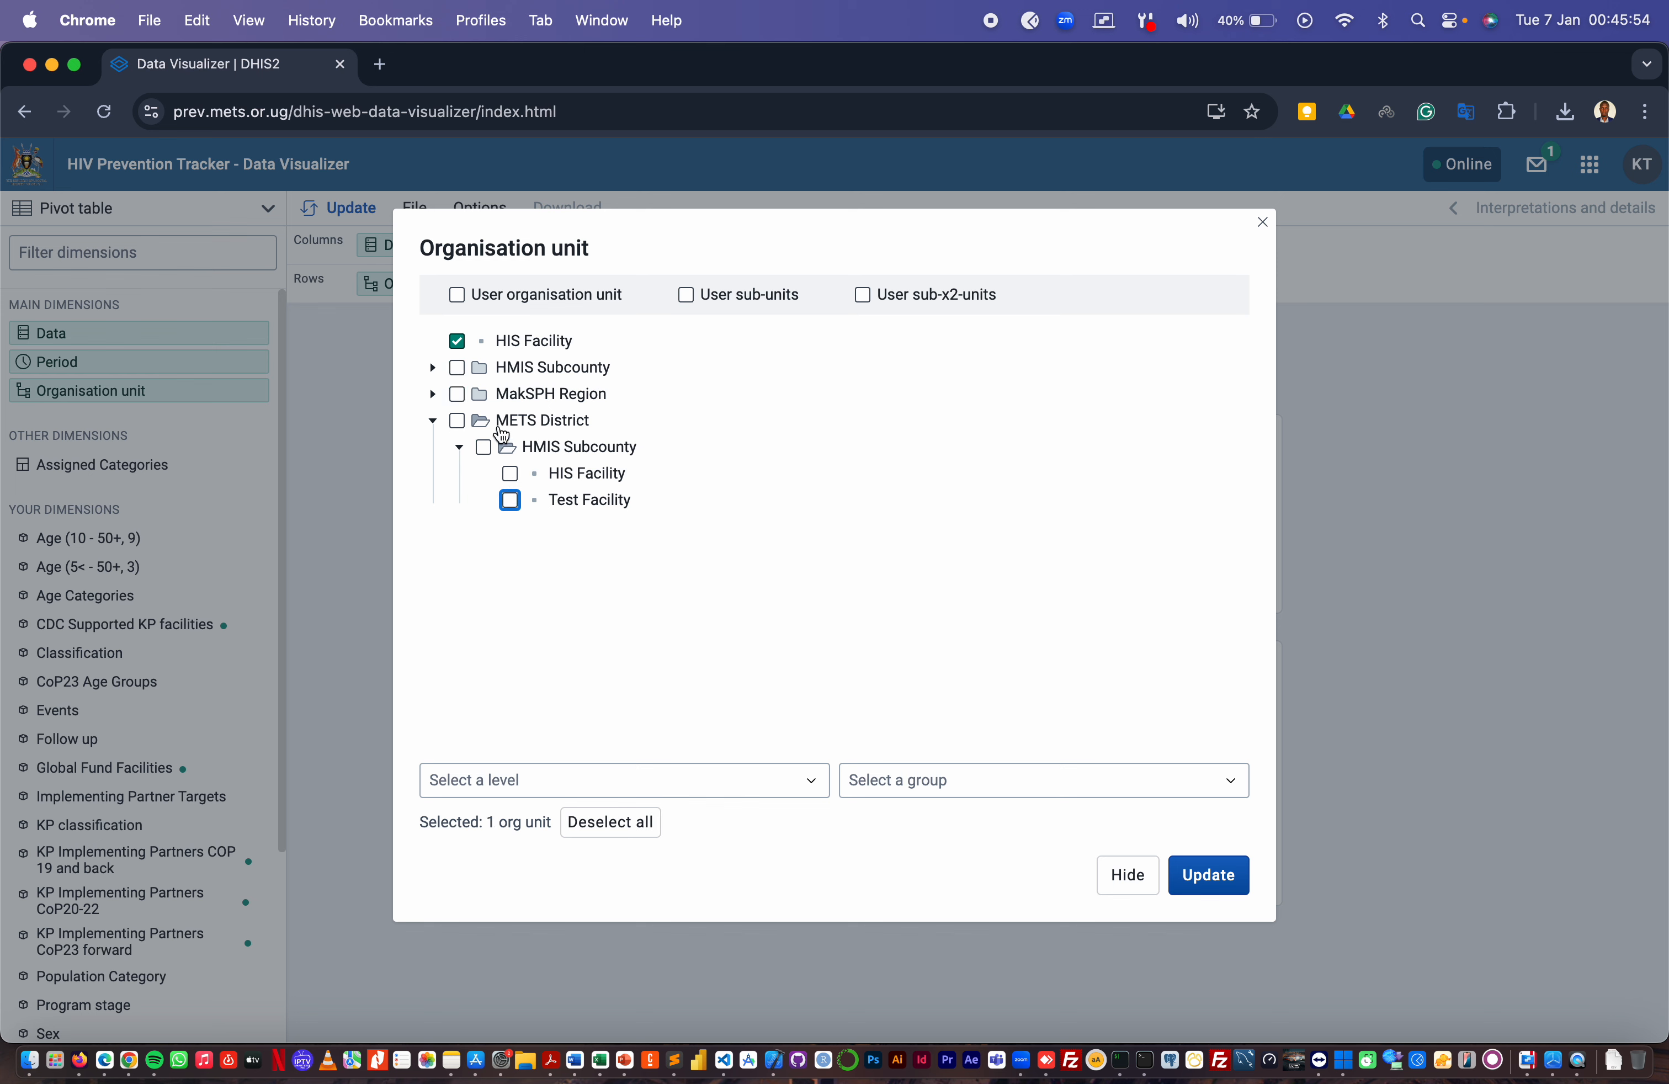
click(459, 340)
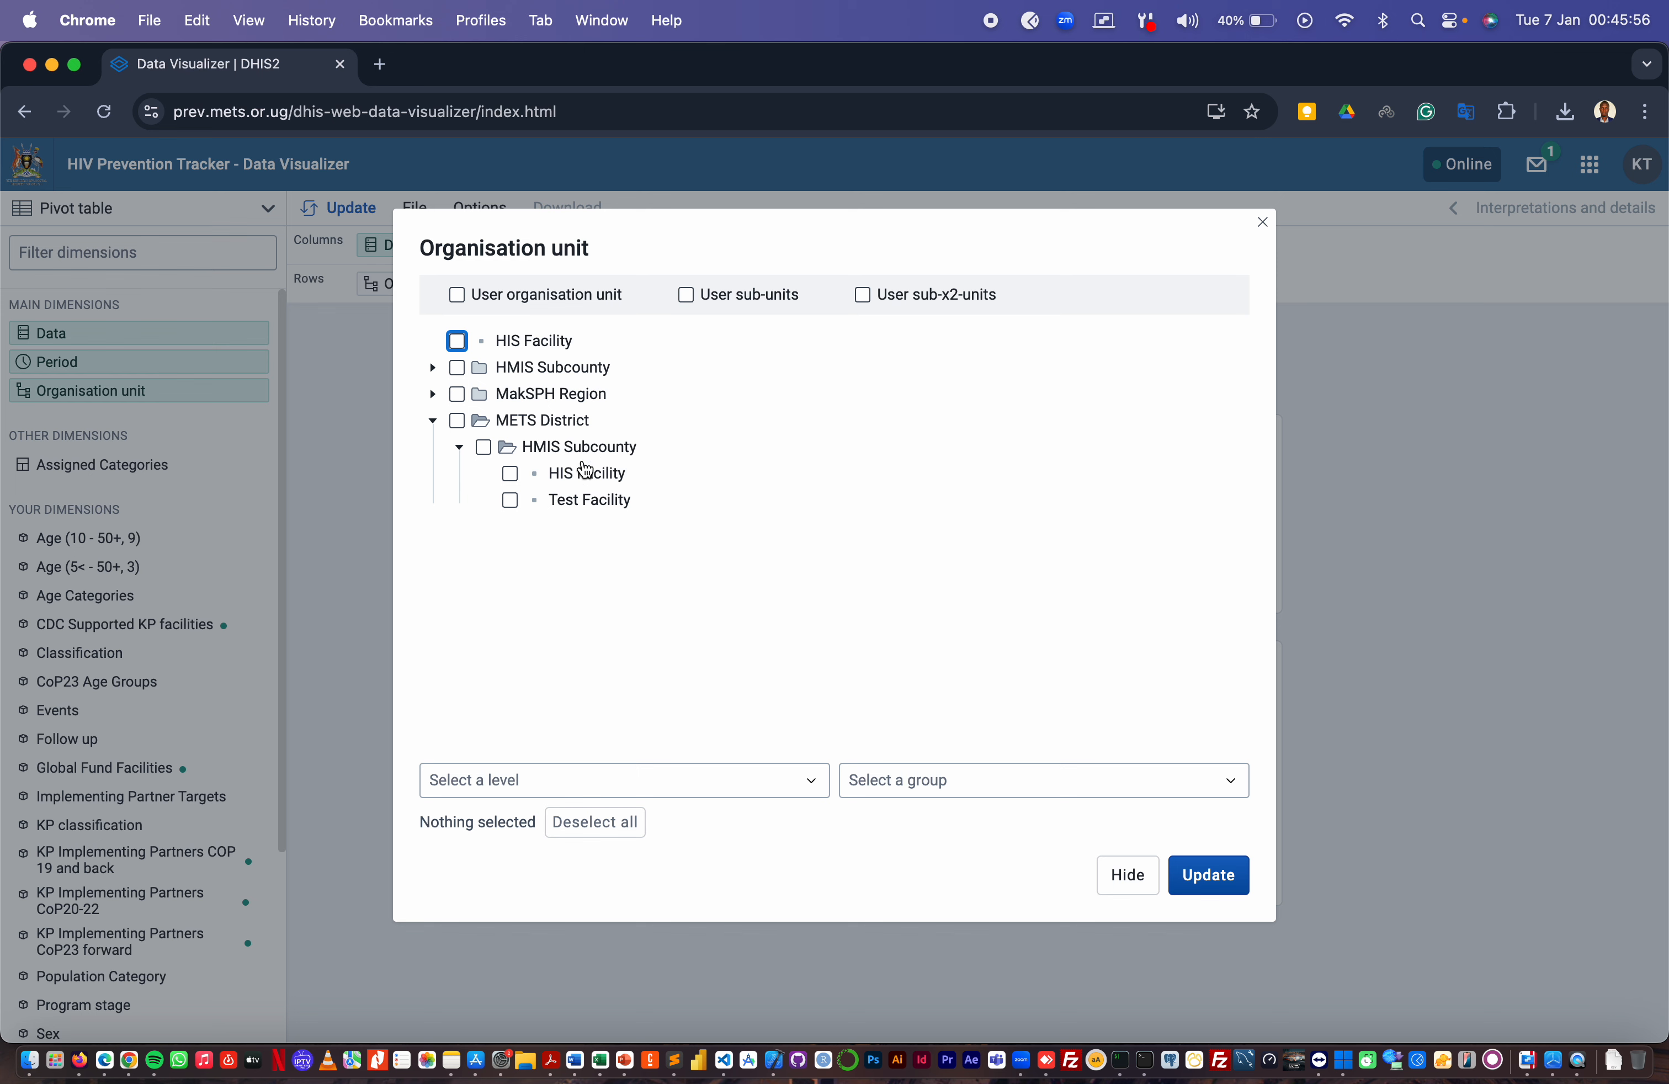
Select MakSPH Region with the Health Facility level as organisation units and update the pivot table
click(457, 394)
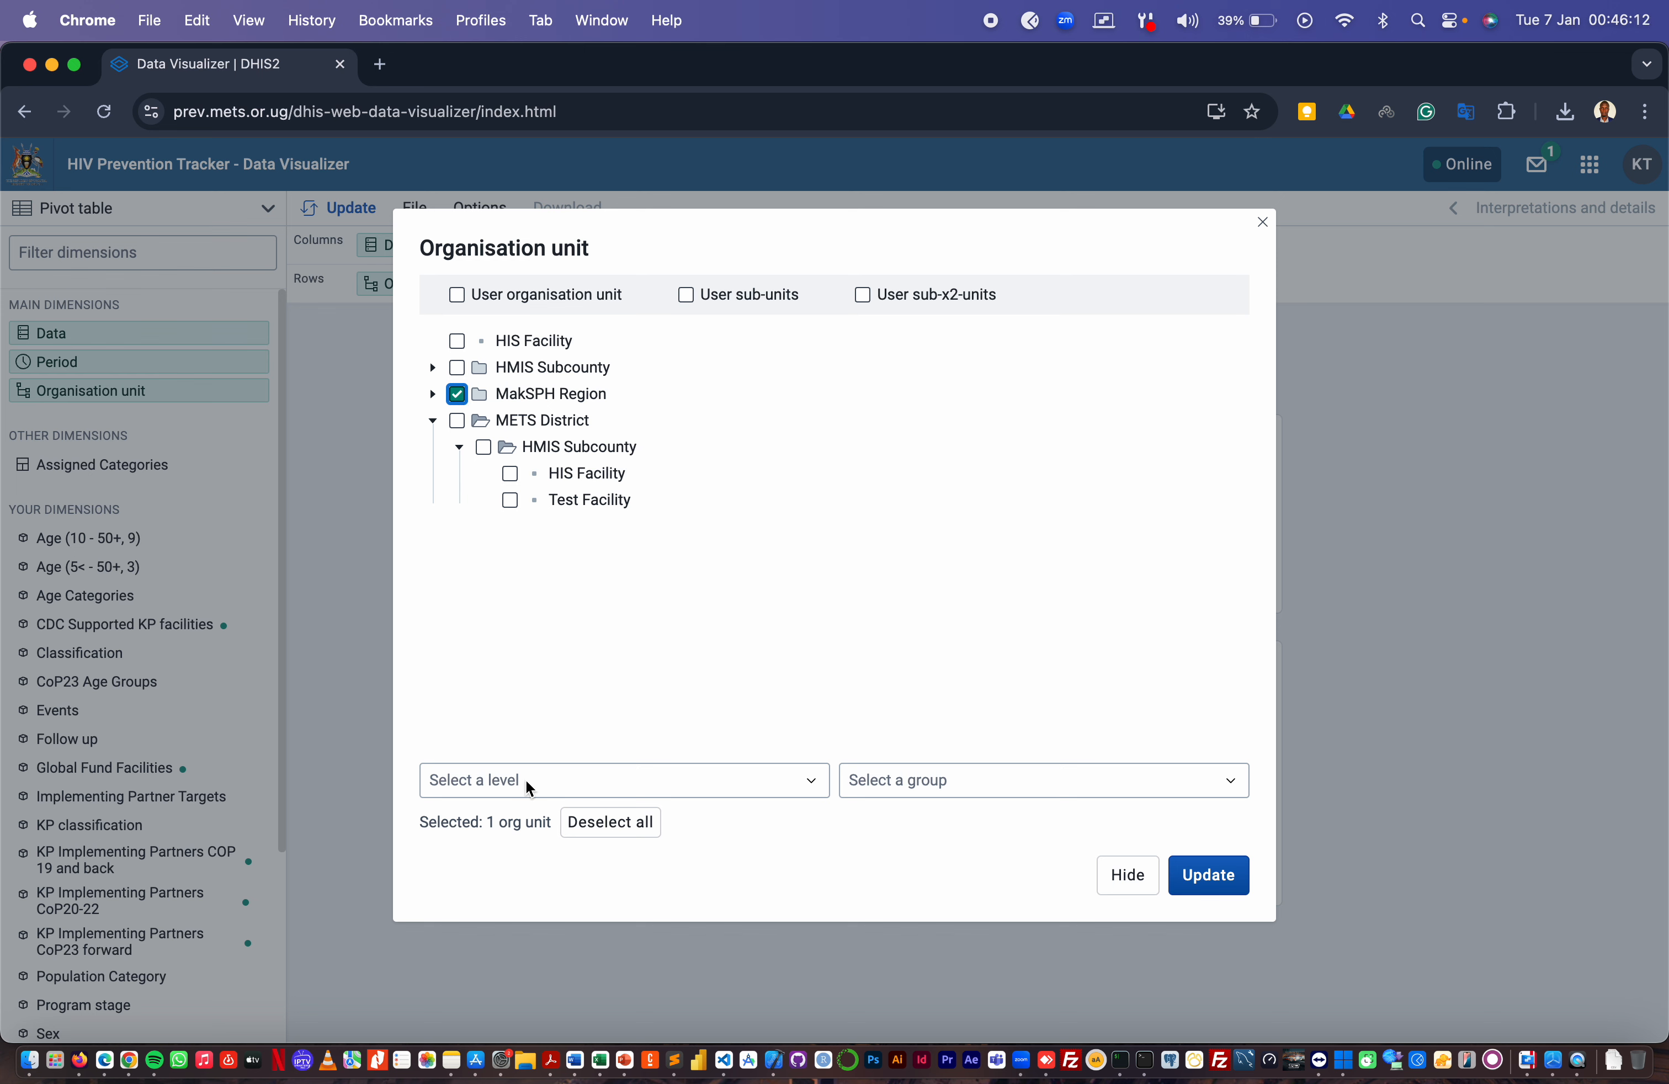
click(634, 778)
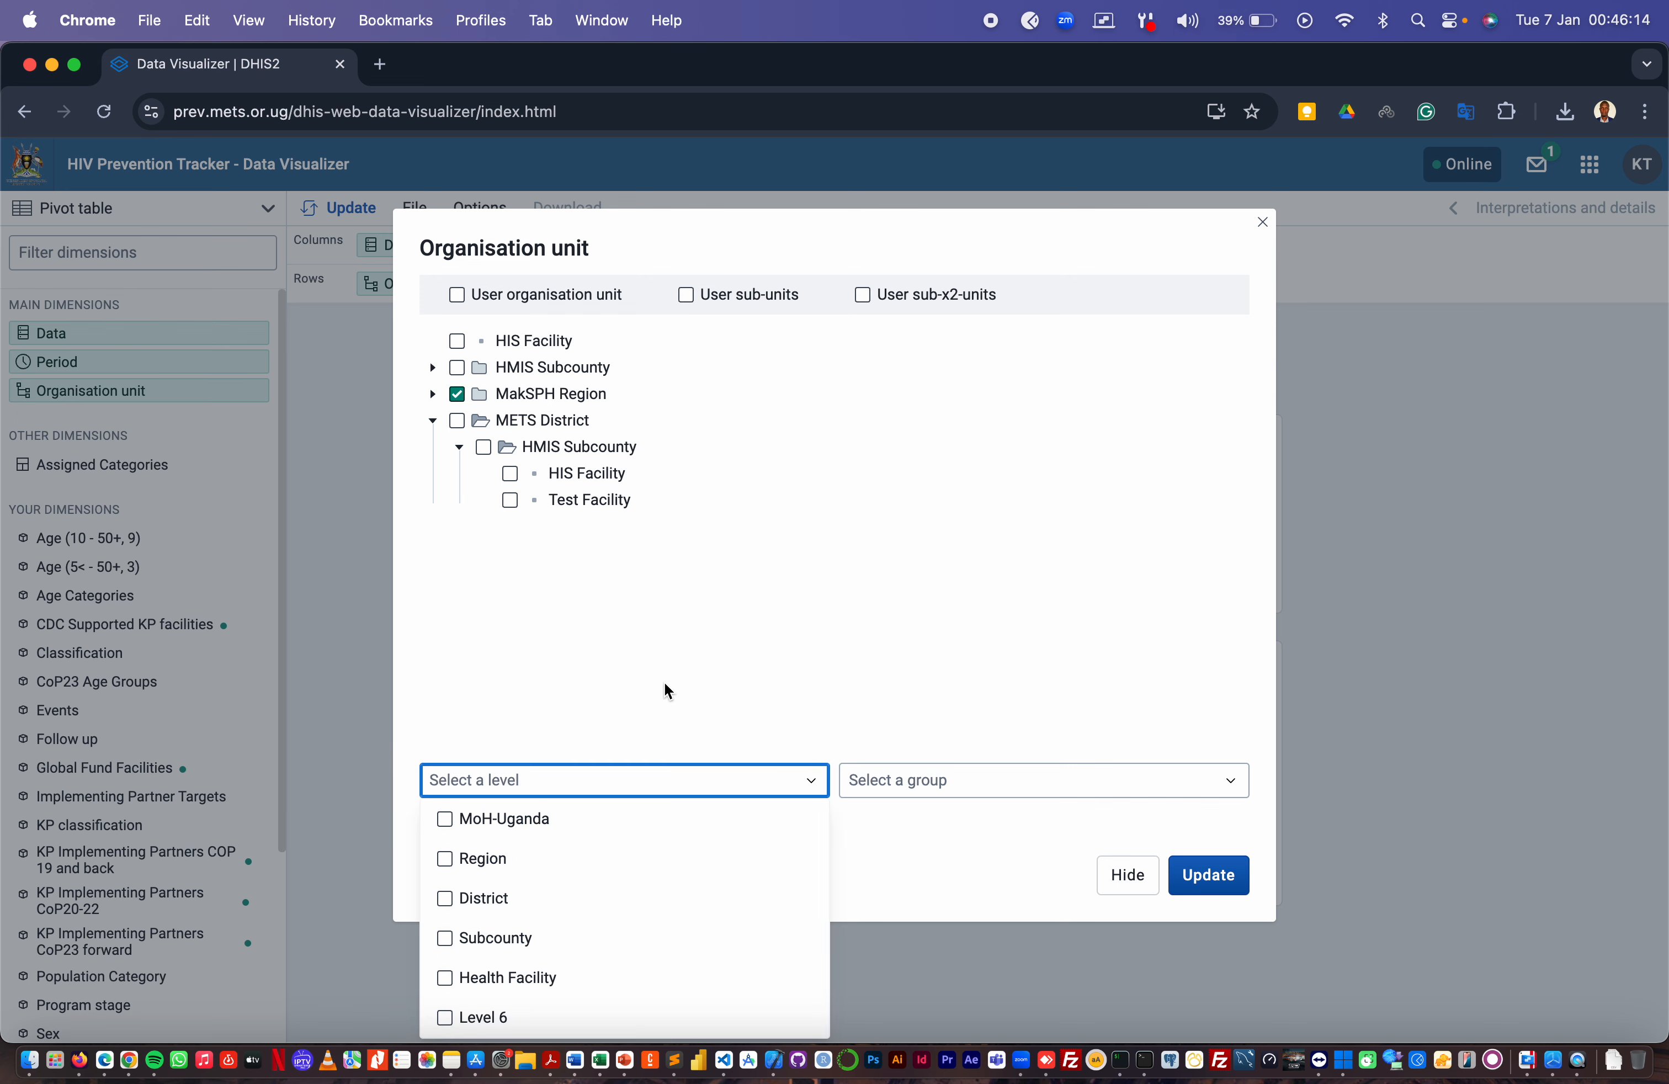
click(529, 978)
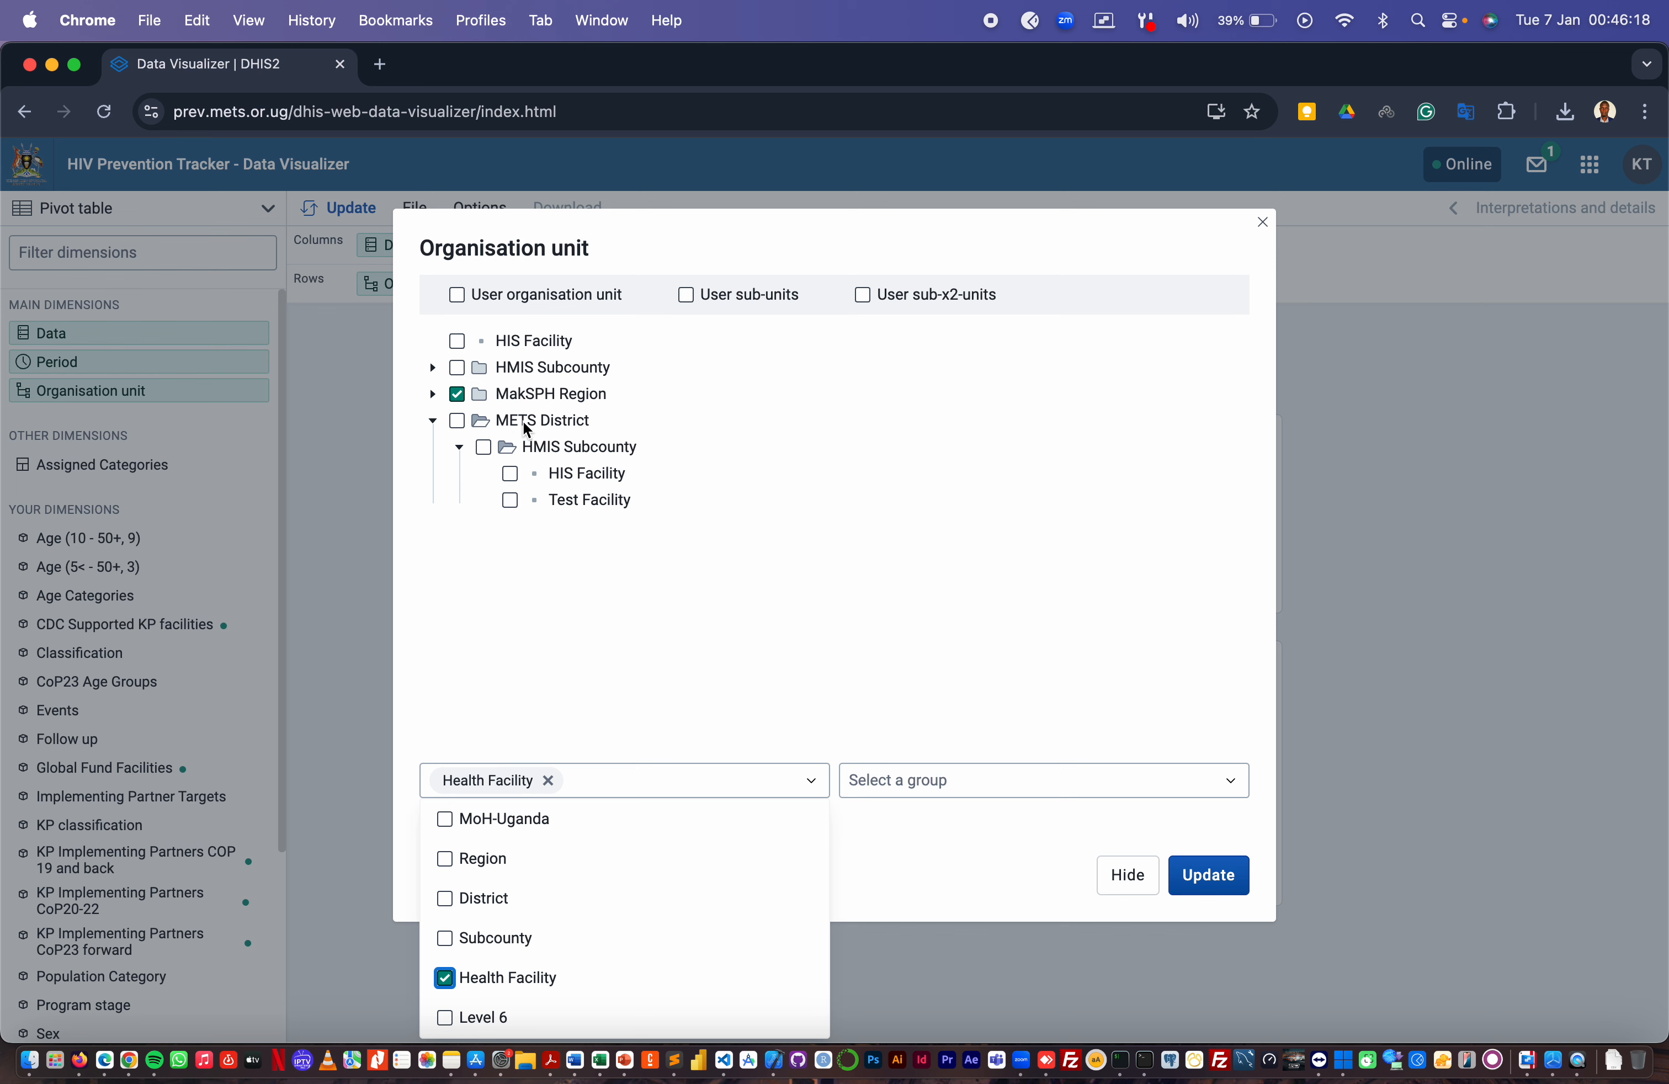
click(521, 396)
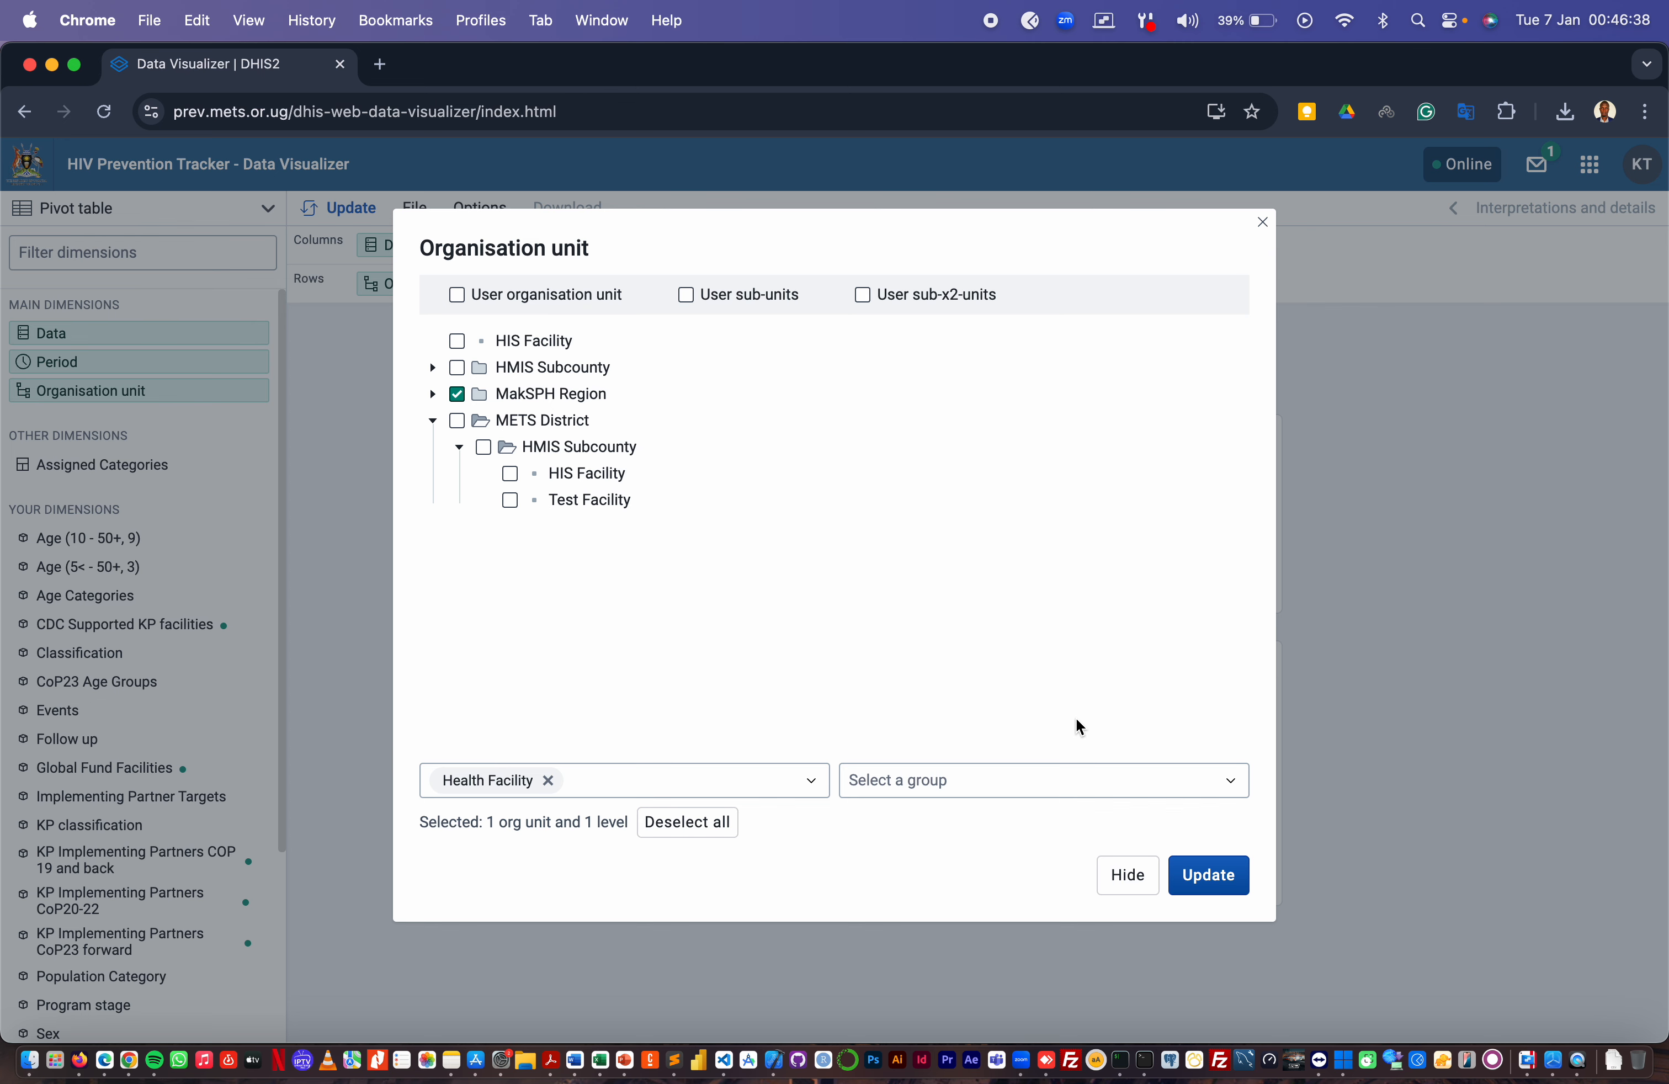
click(1216, 879)
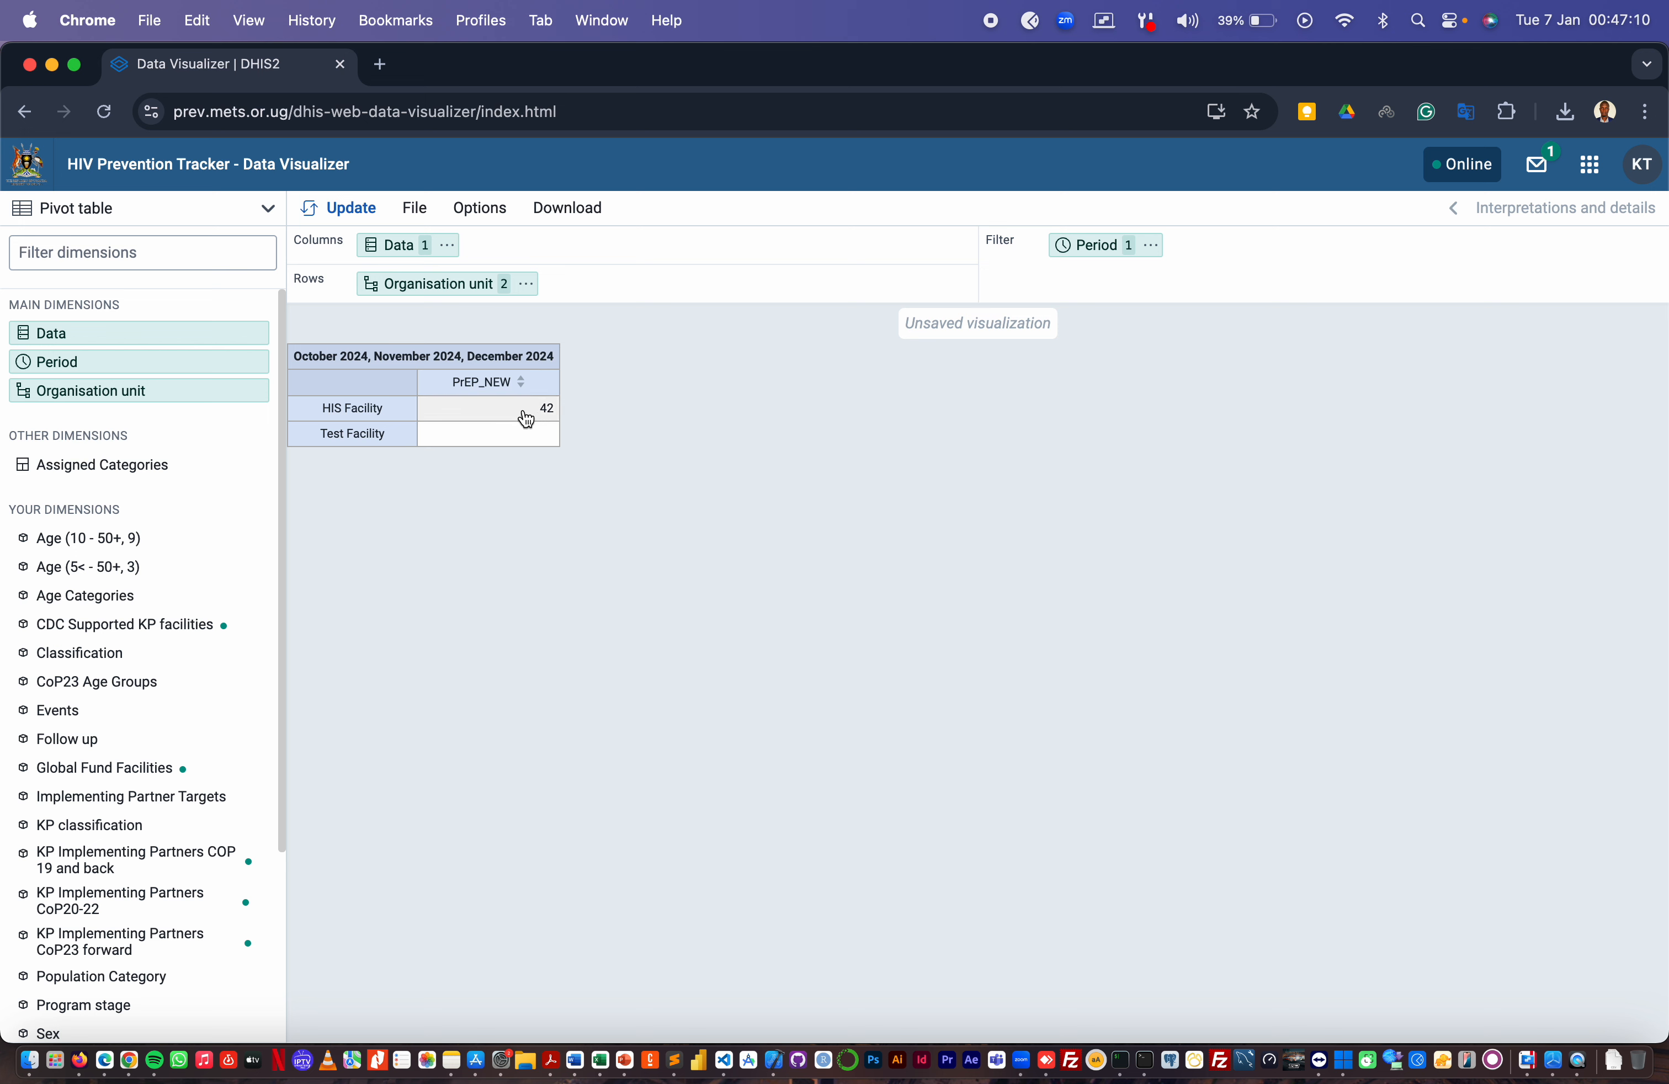
mouse_move(525, 419)
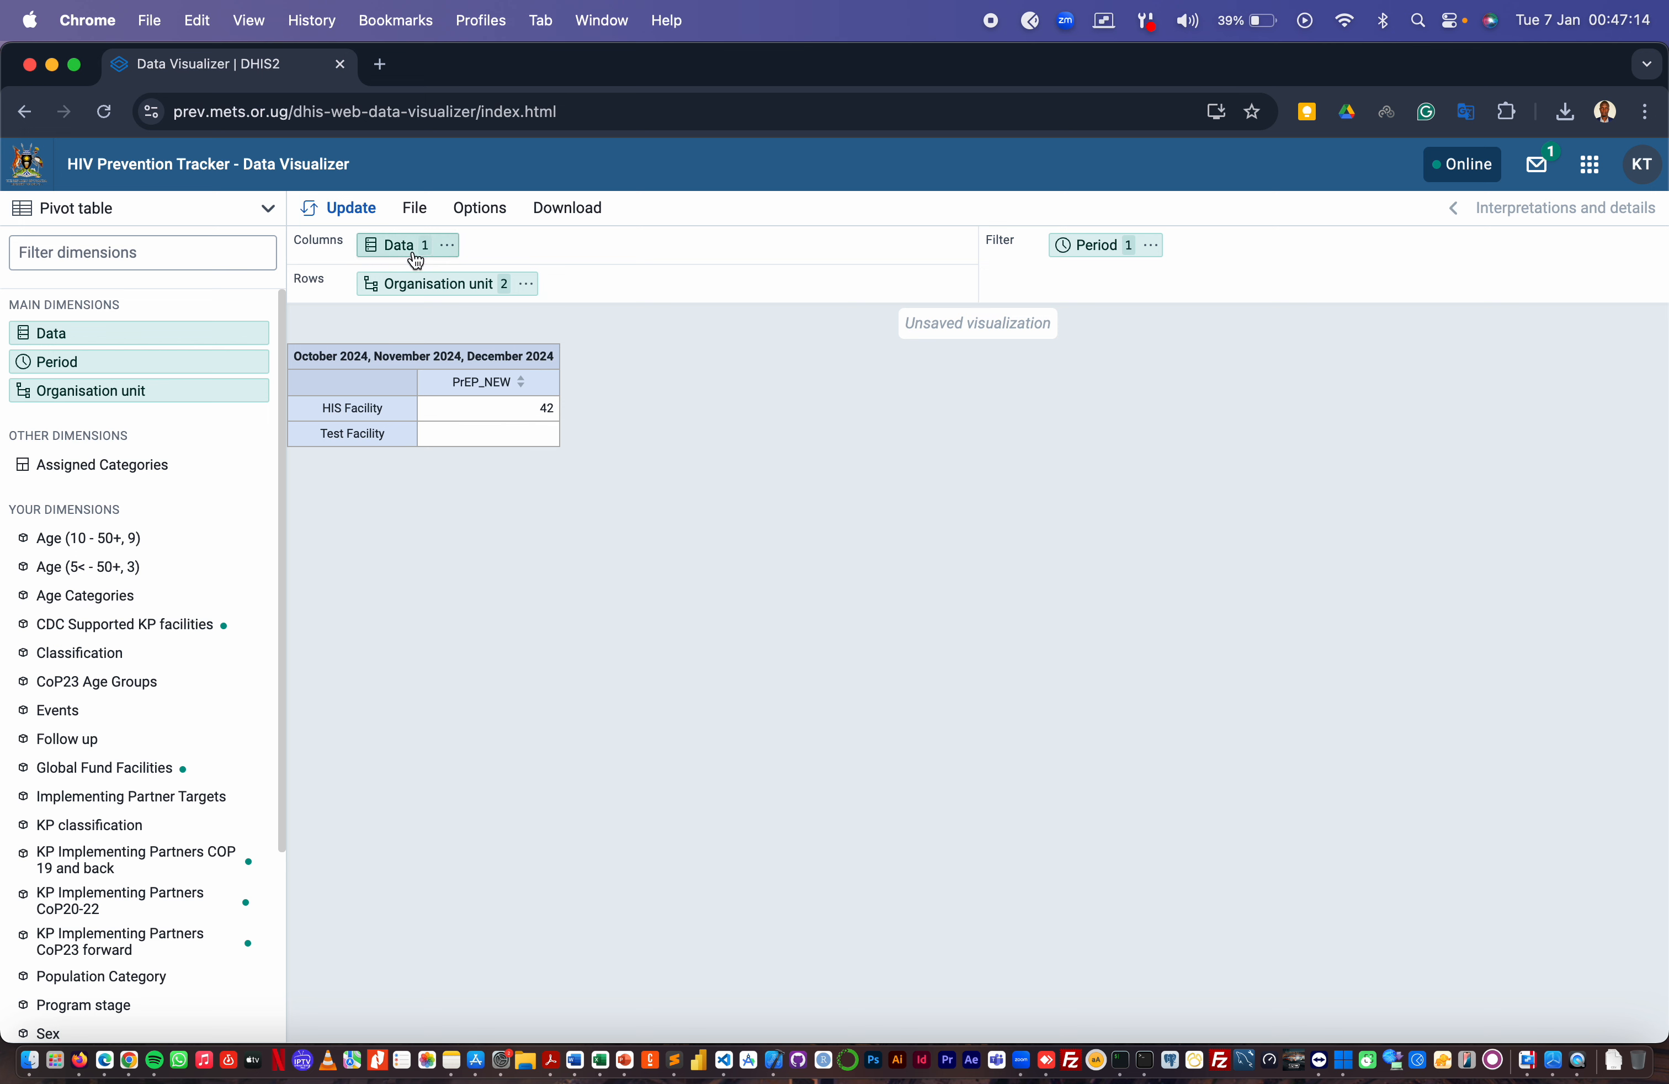
Search the data items for Prep_CT and add PrEP_CT to the pivot table's selected data
mouse_move(405, 255)
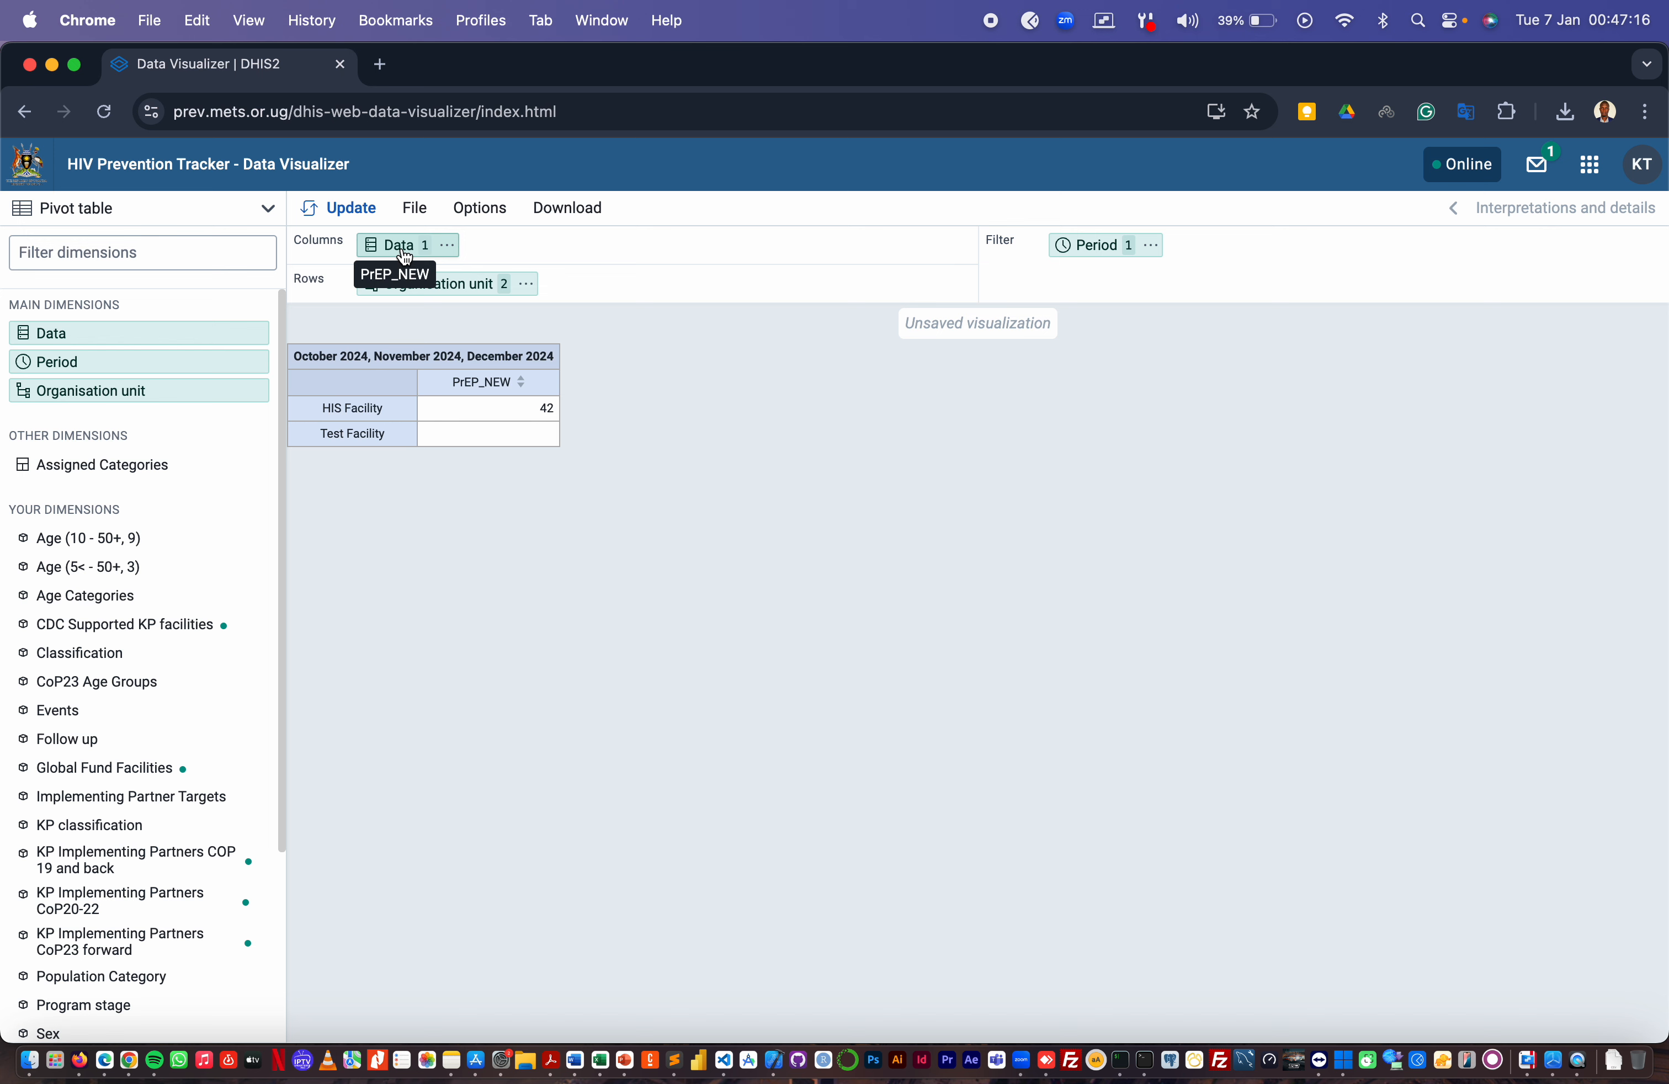
click(450, 248)
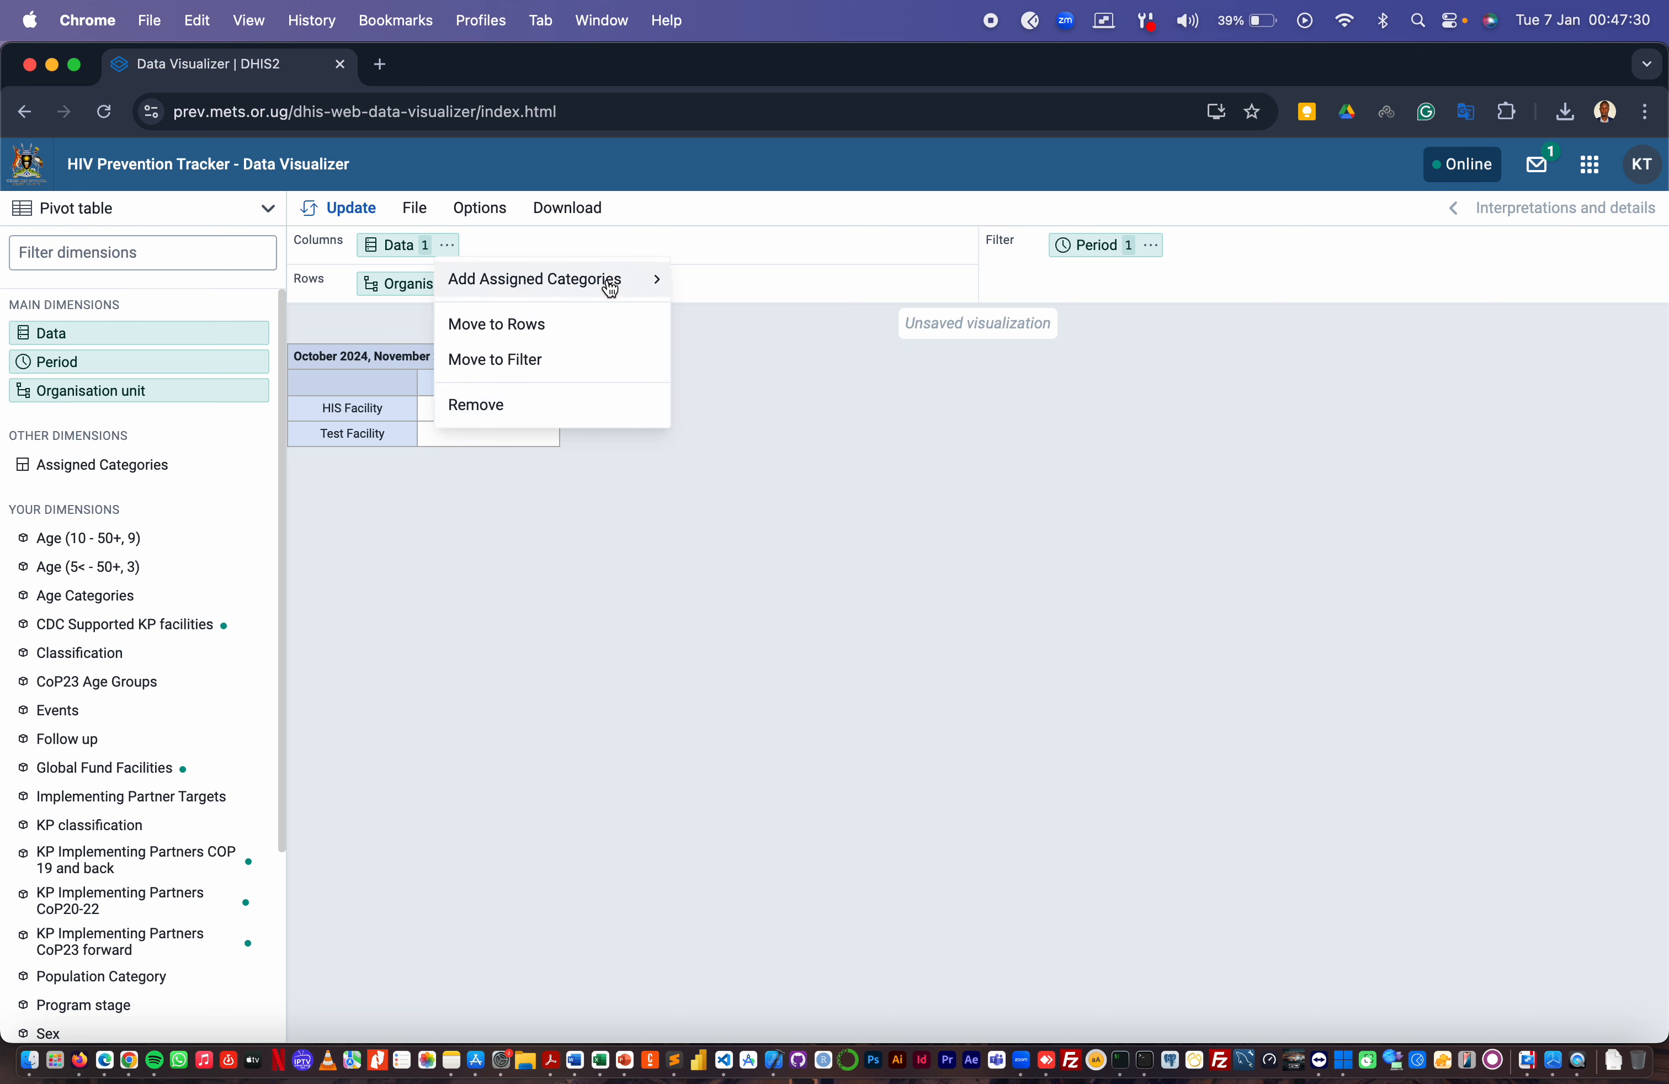
click(395, 250)
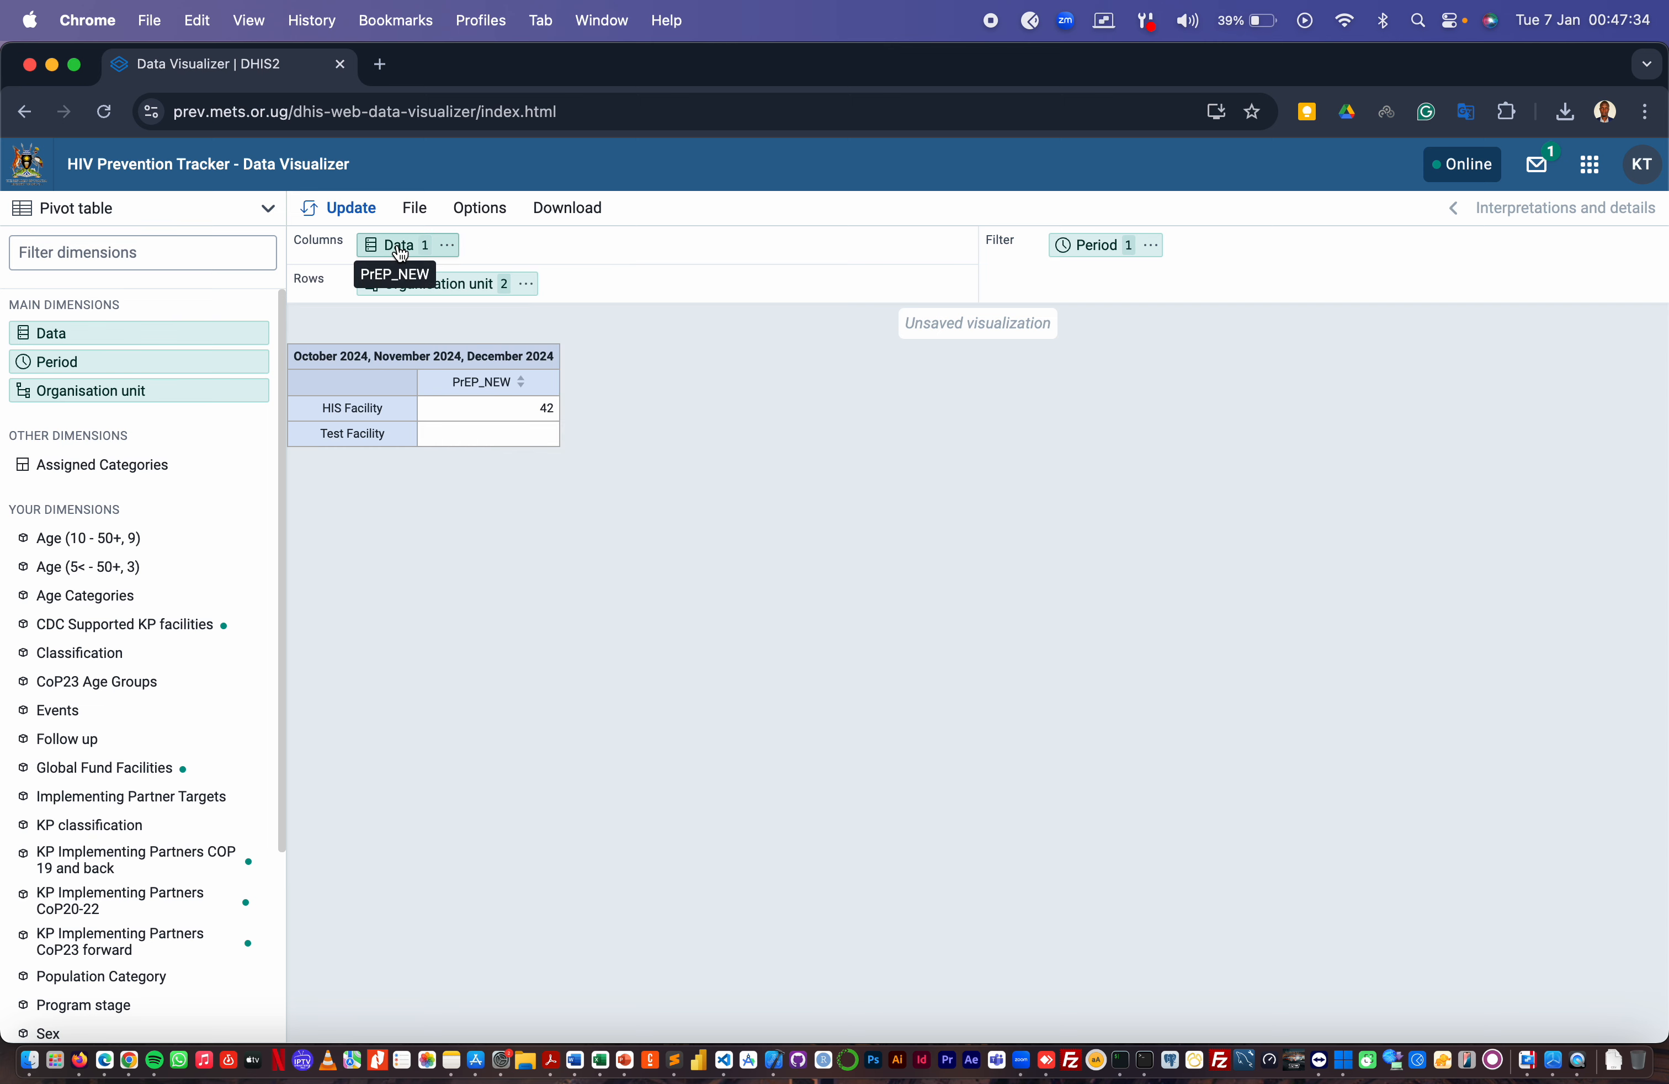
click(396, 248)
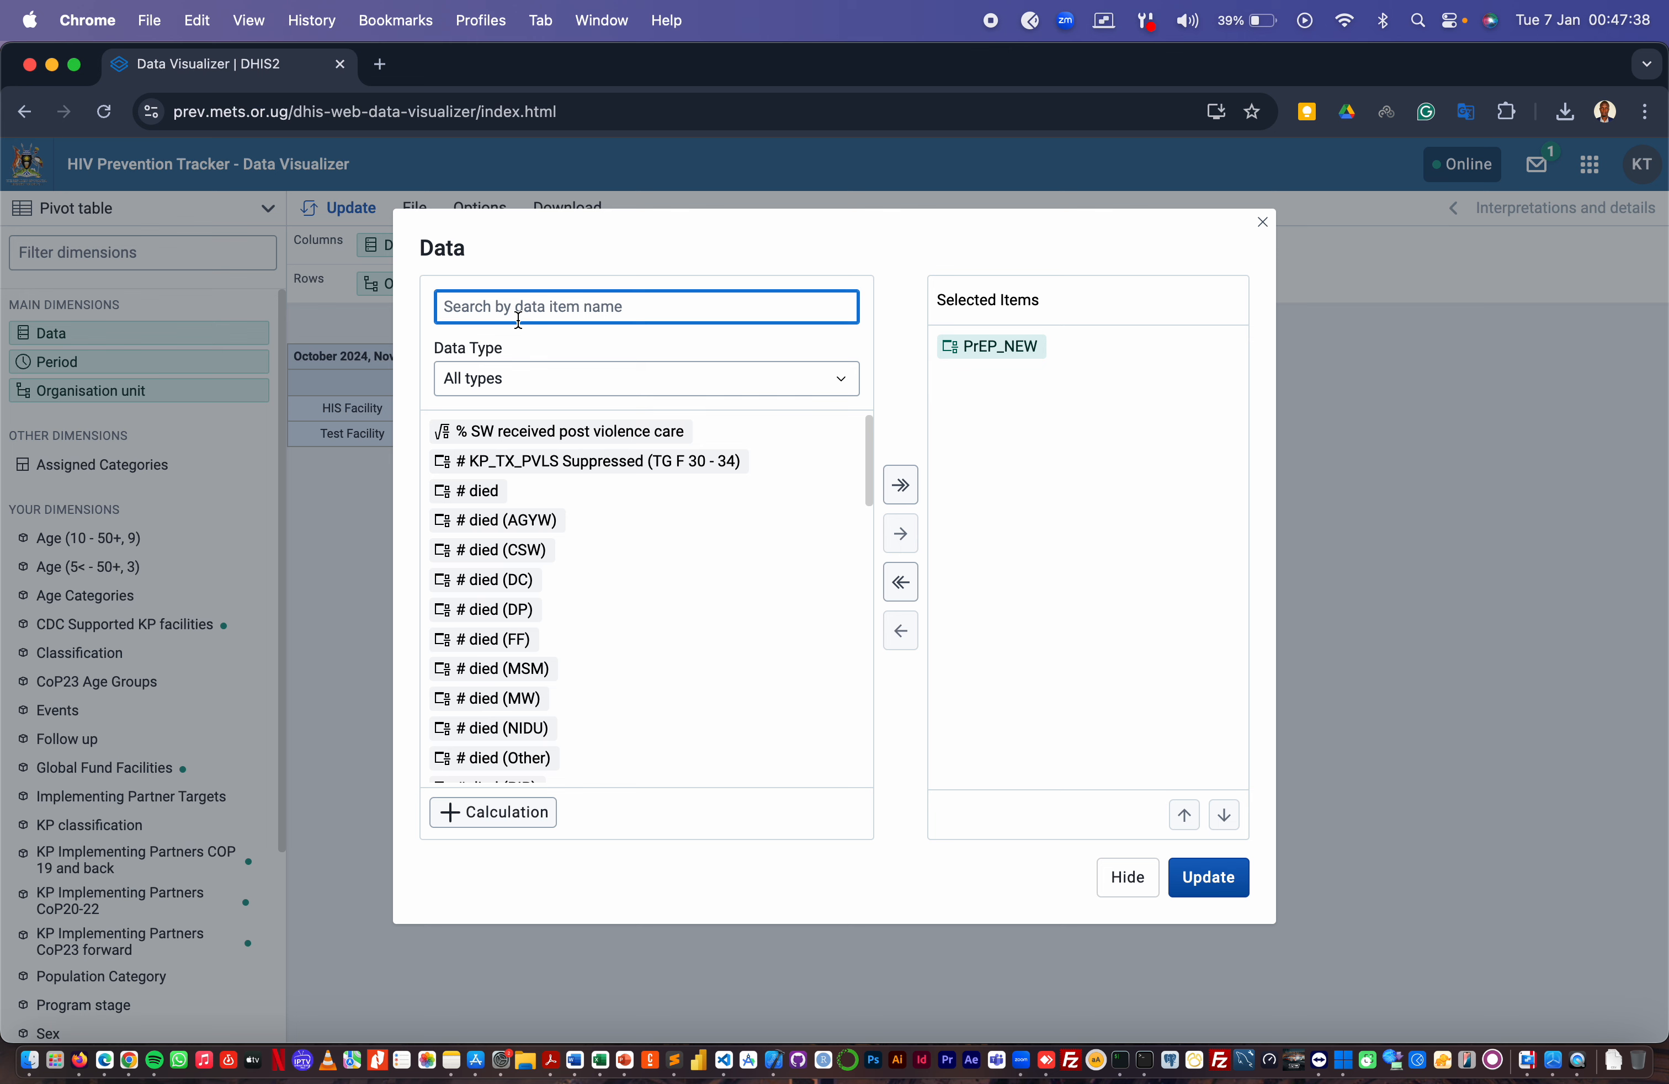
text(Prep_)
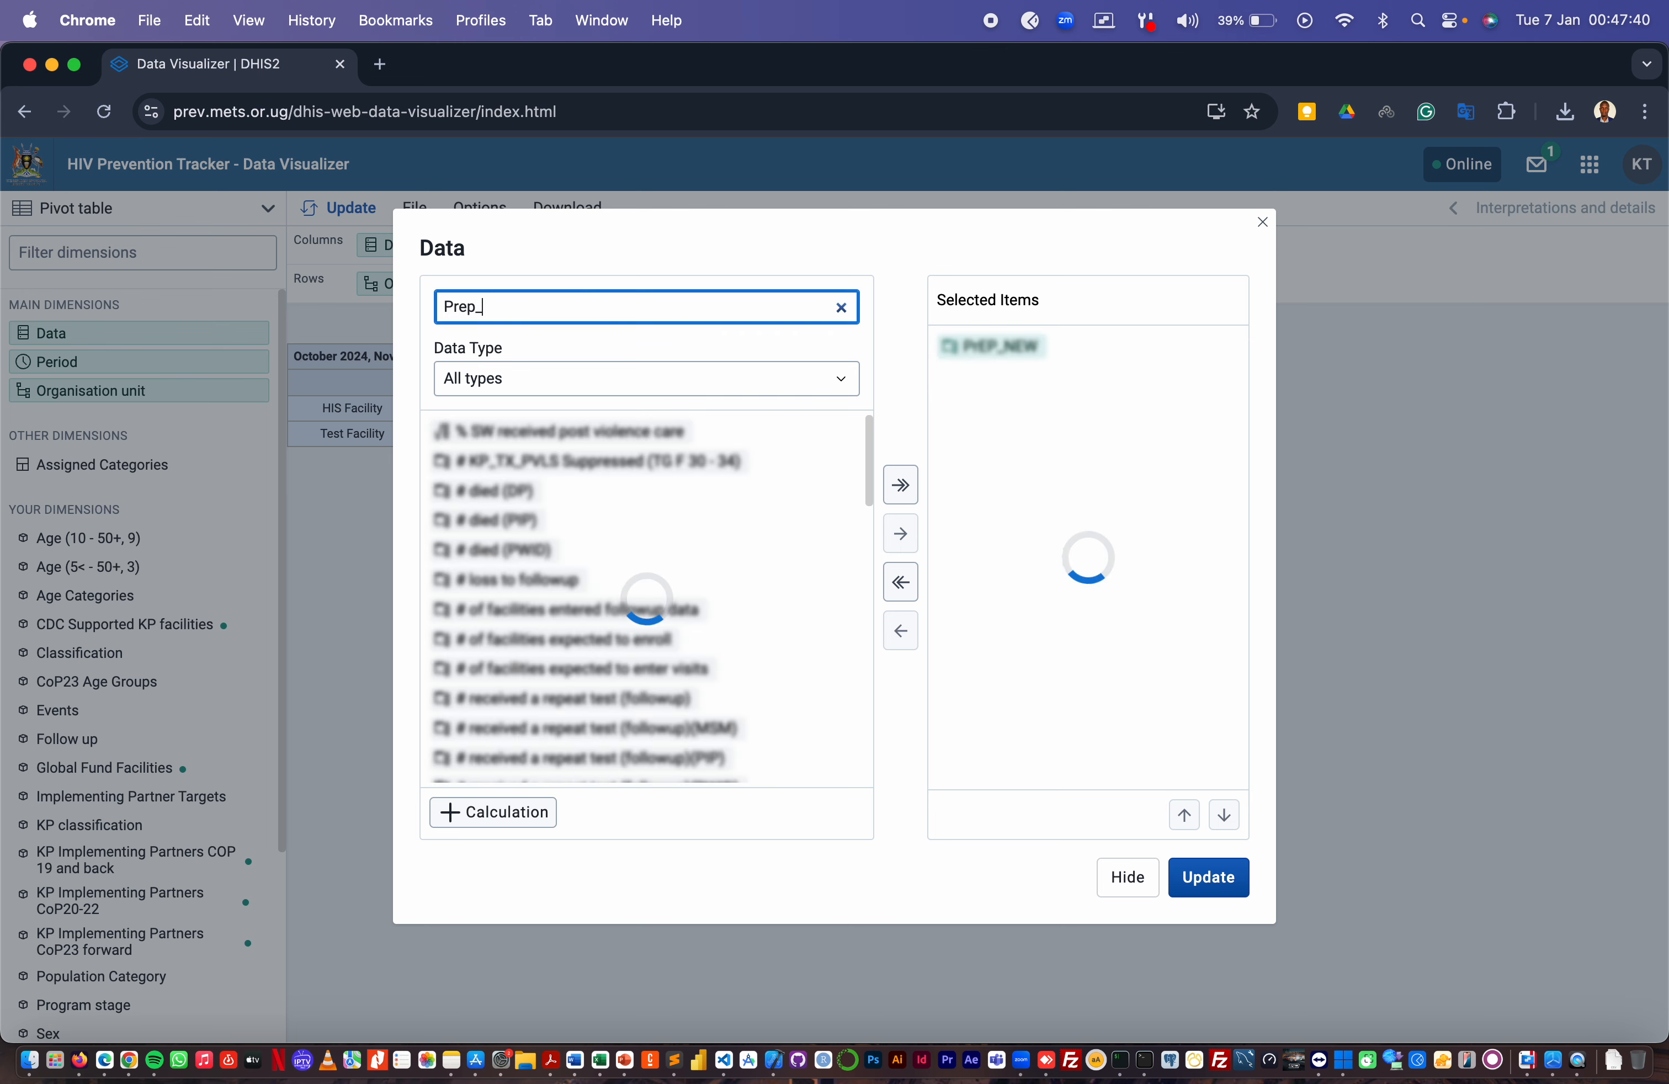
text(CT)
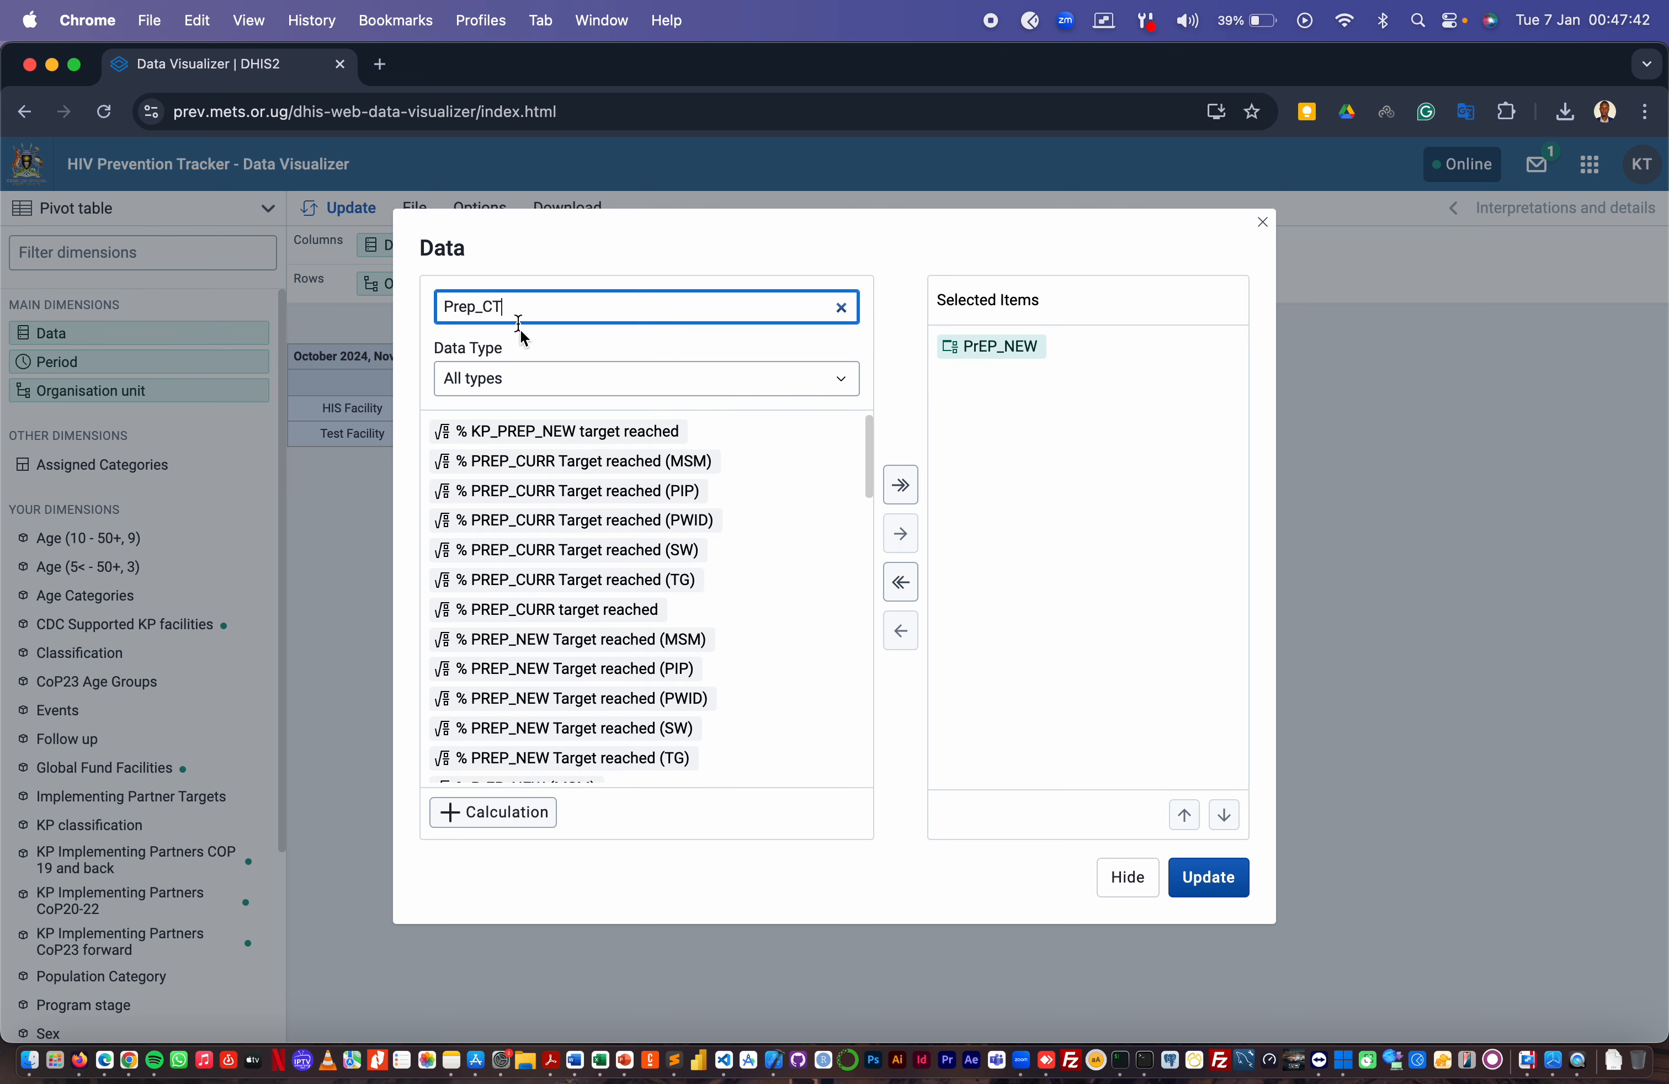
double_click(483, 459)
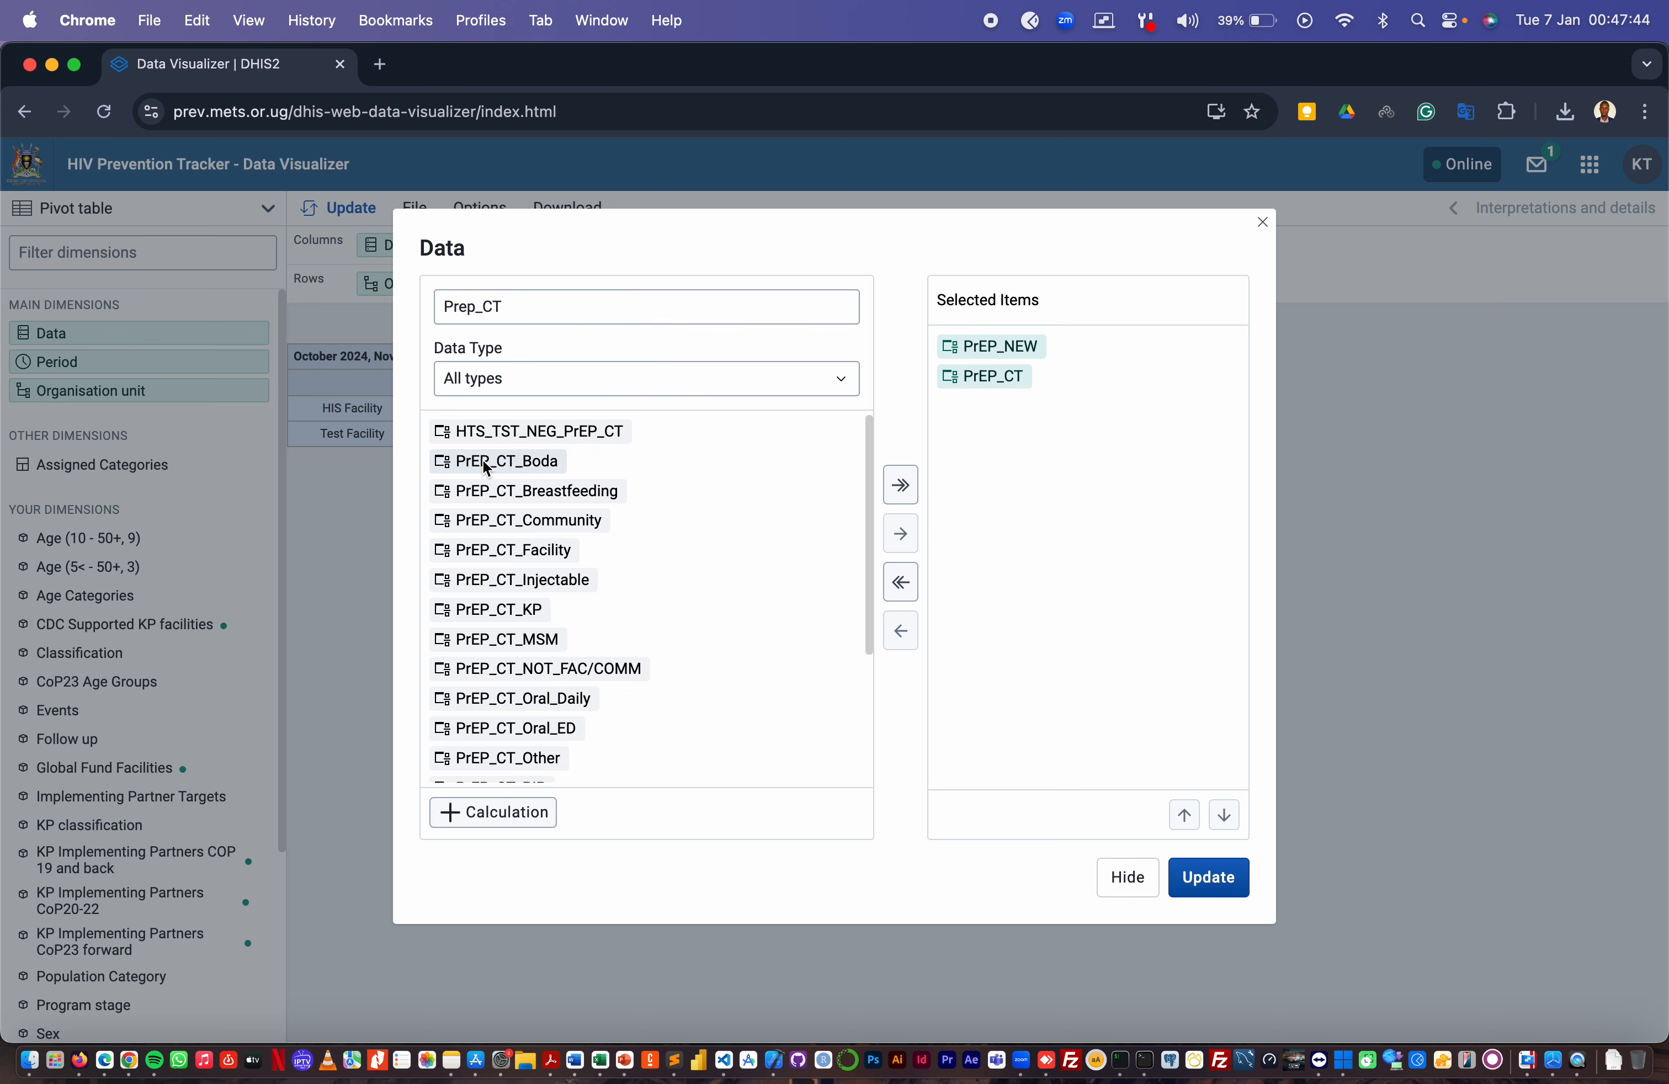
Search for KP_PREV among the program indicators, add KP_PREV to the selected data items and update the pivot table
drag(522, 305, 422, 309)
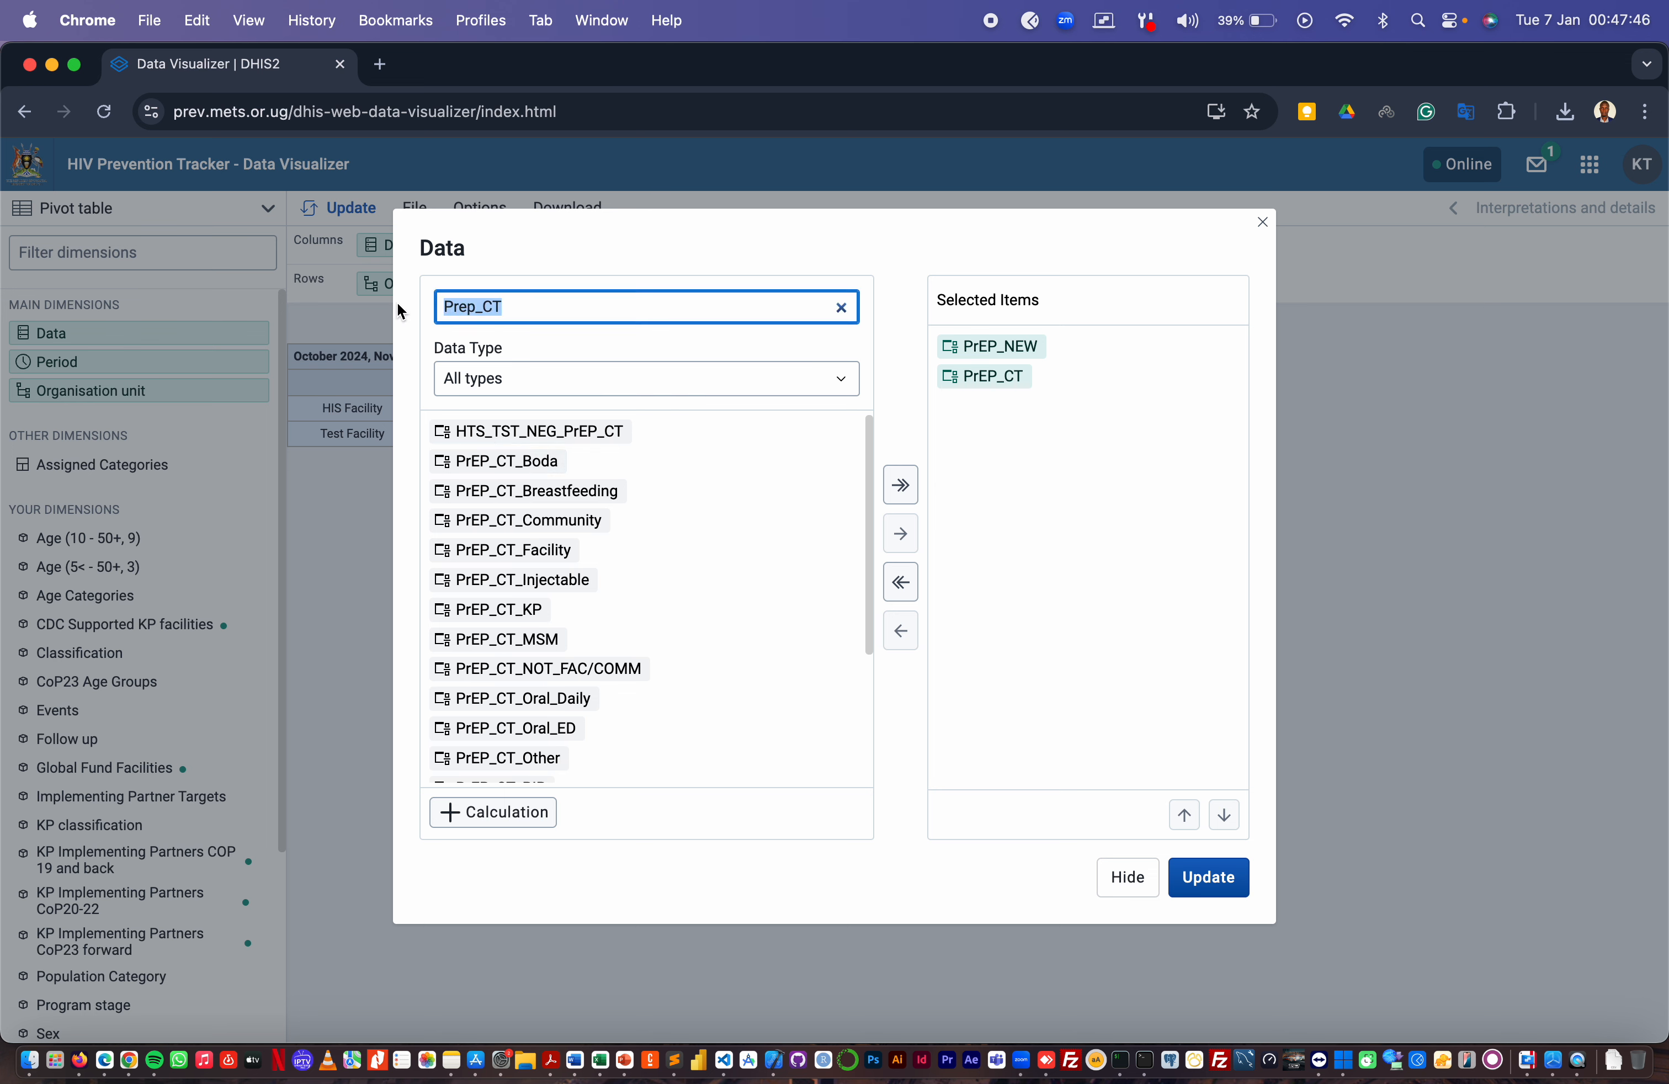
text(KP_PREV)
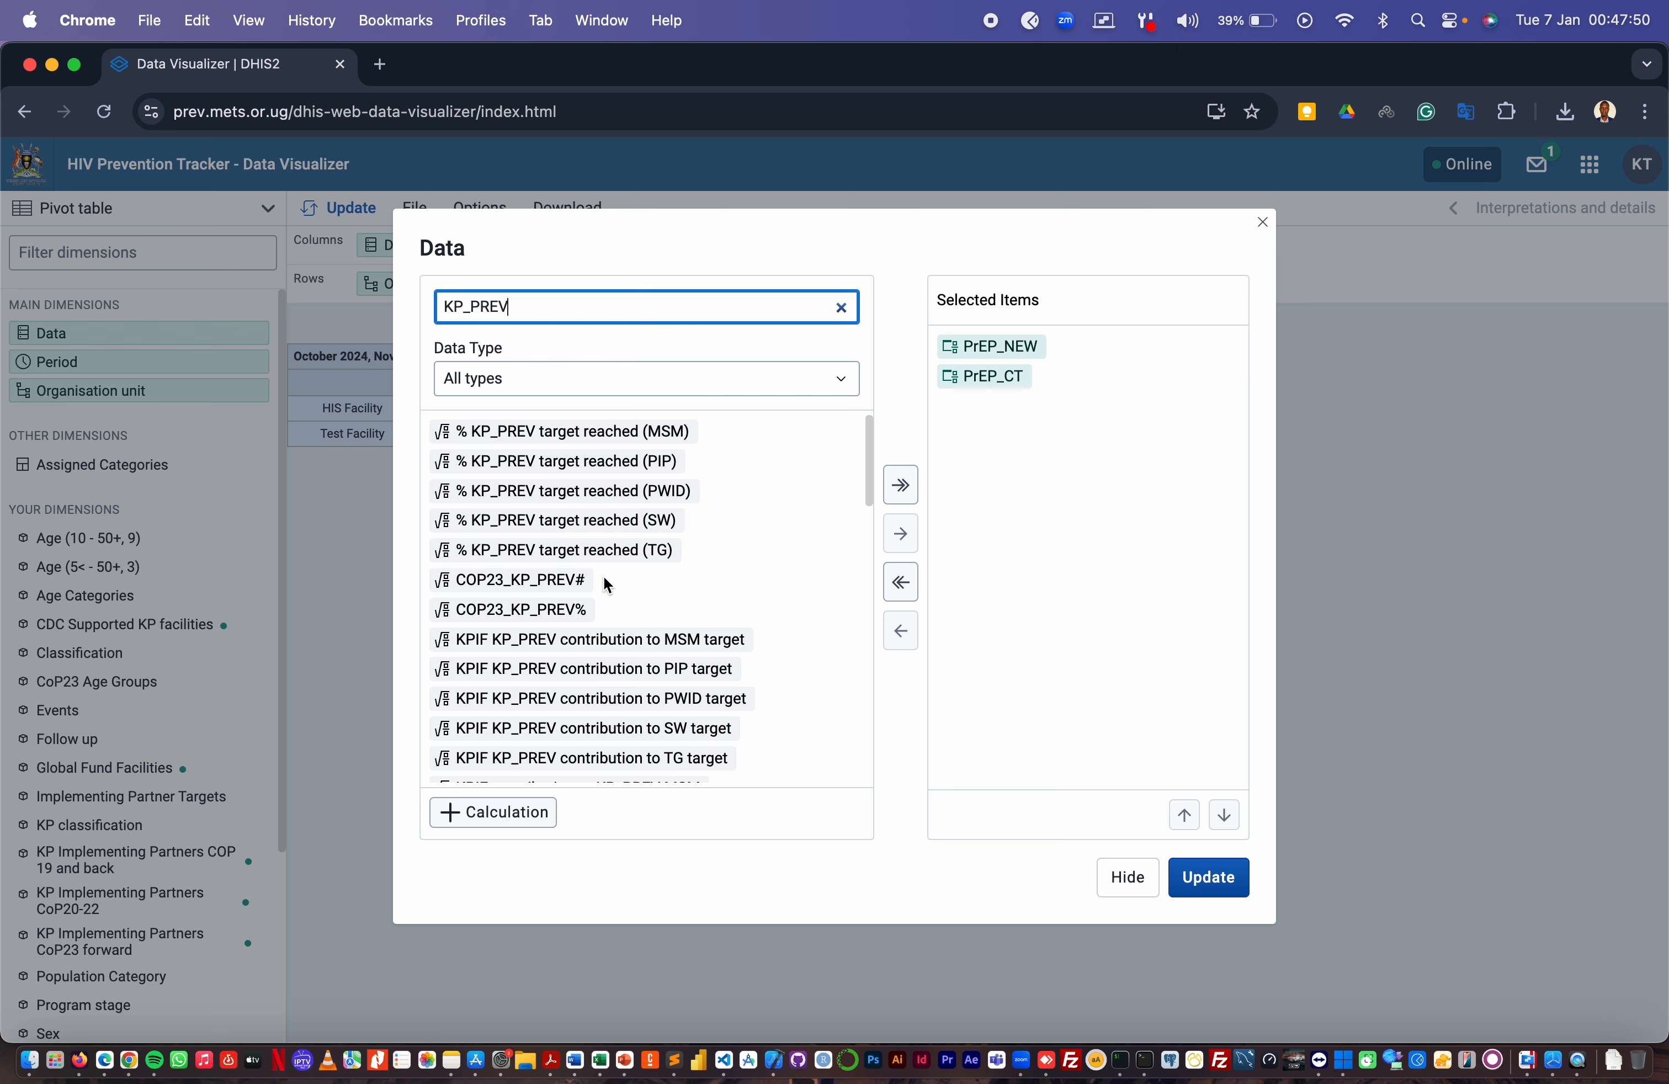
scroll(607, 584, down, 1)
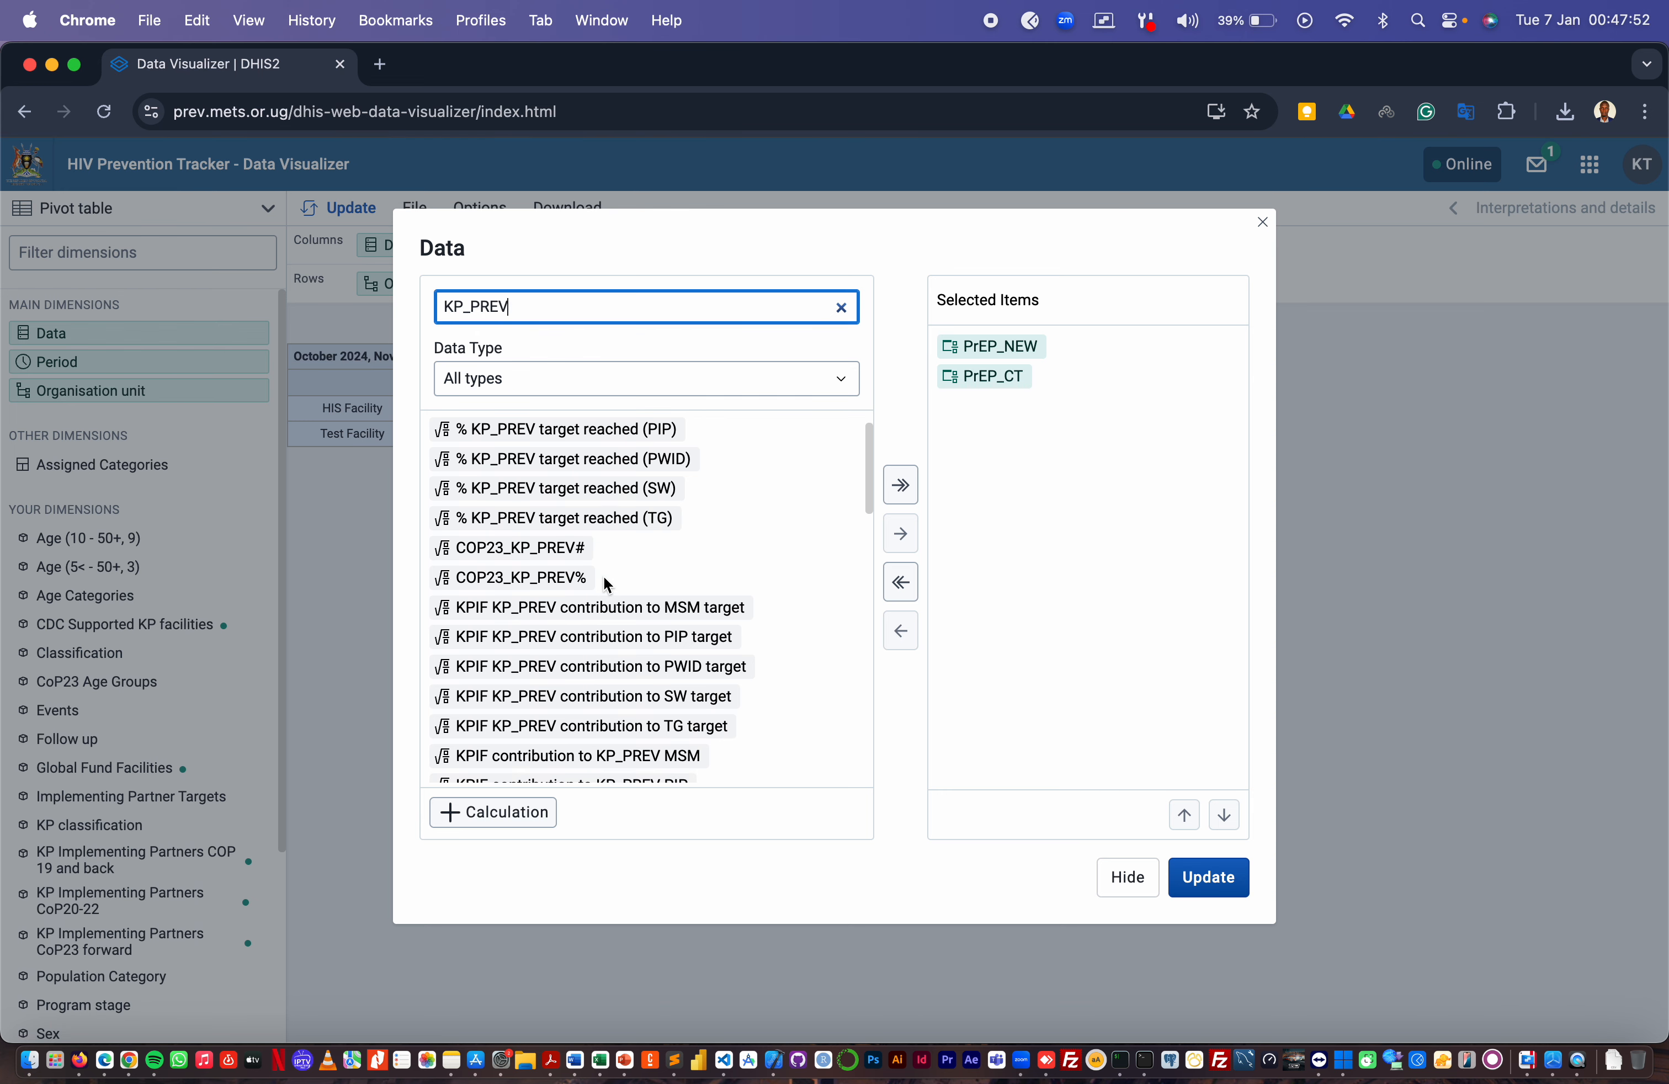
scroll(592, 591, down, 5)
scroll(592, 596, down, 4)
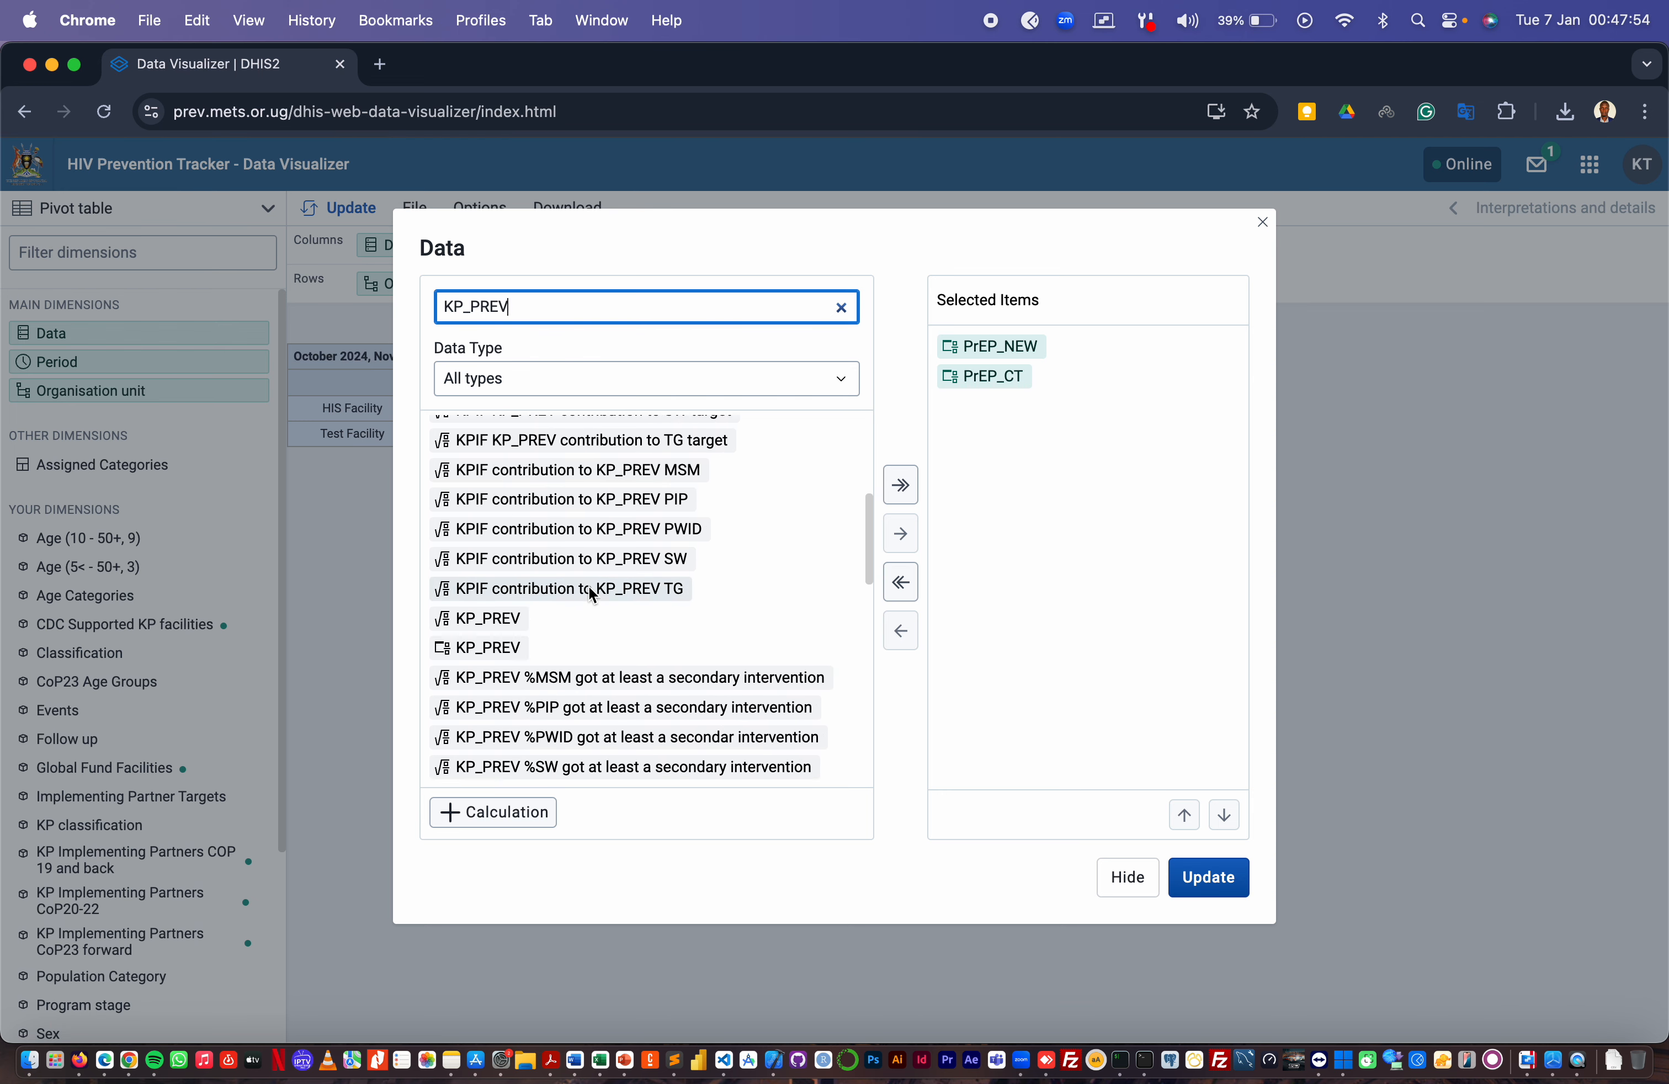
scroll(589, 585, up, 1)
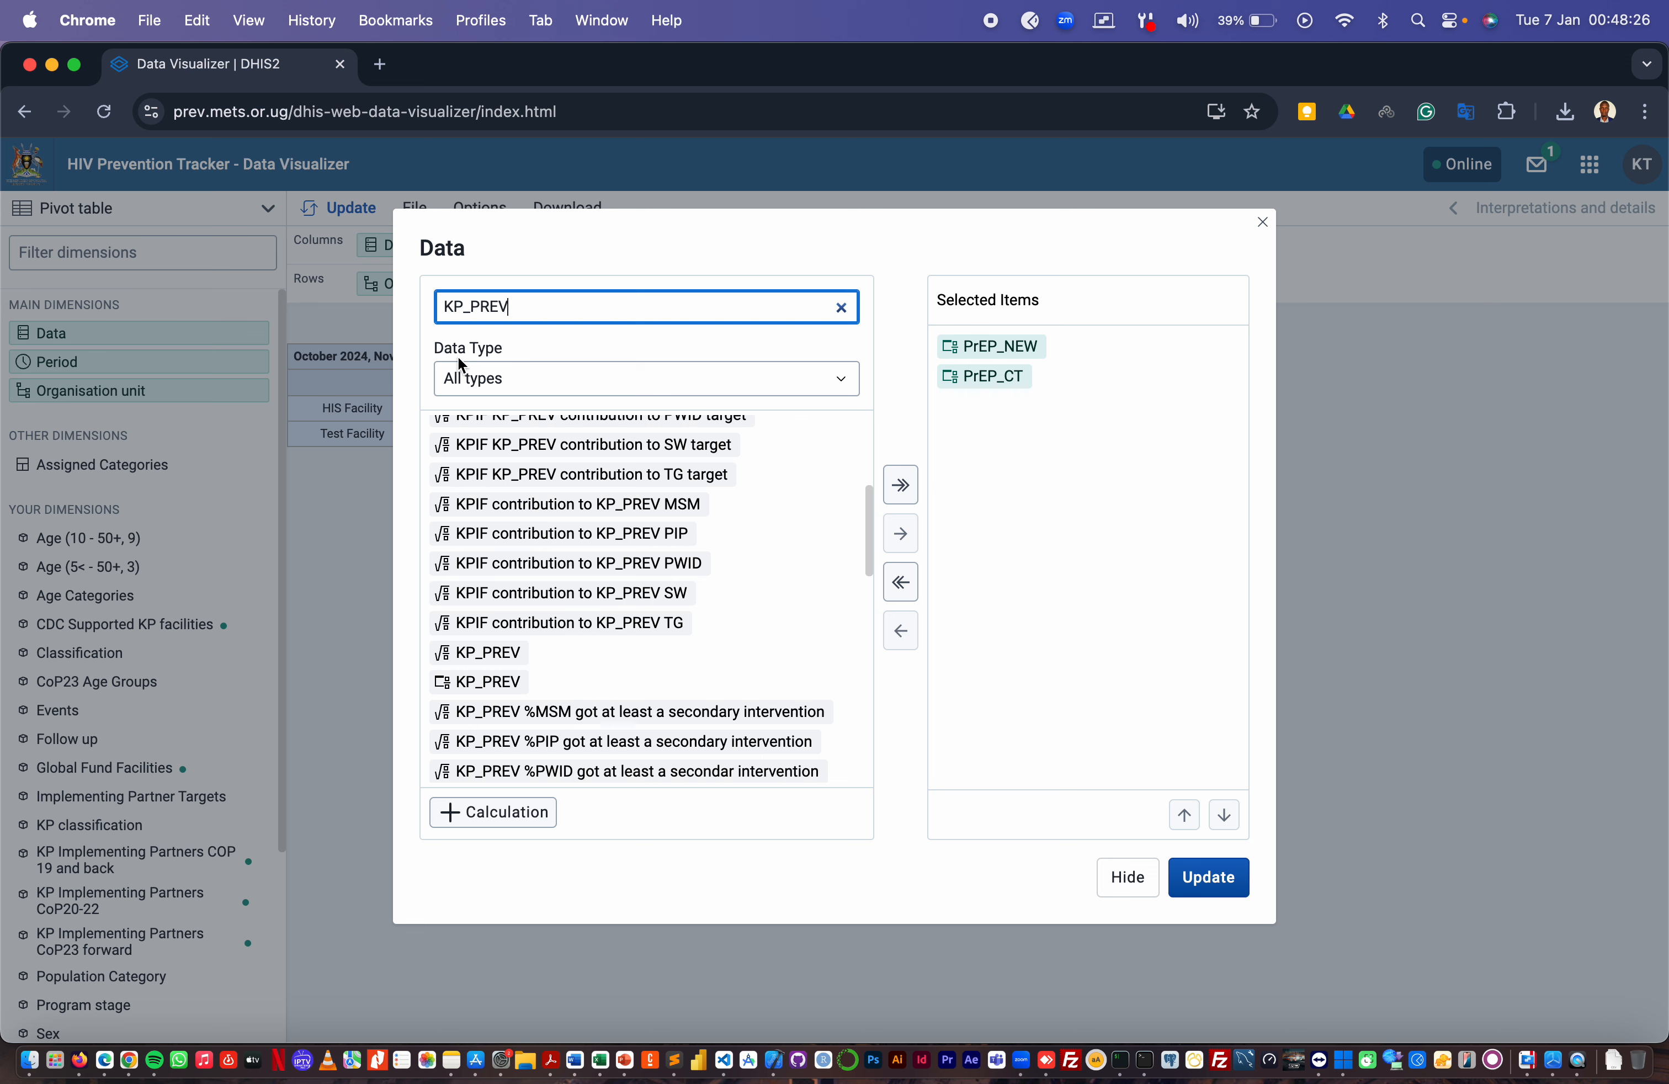
click(575, 377)
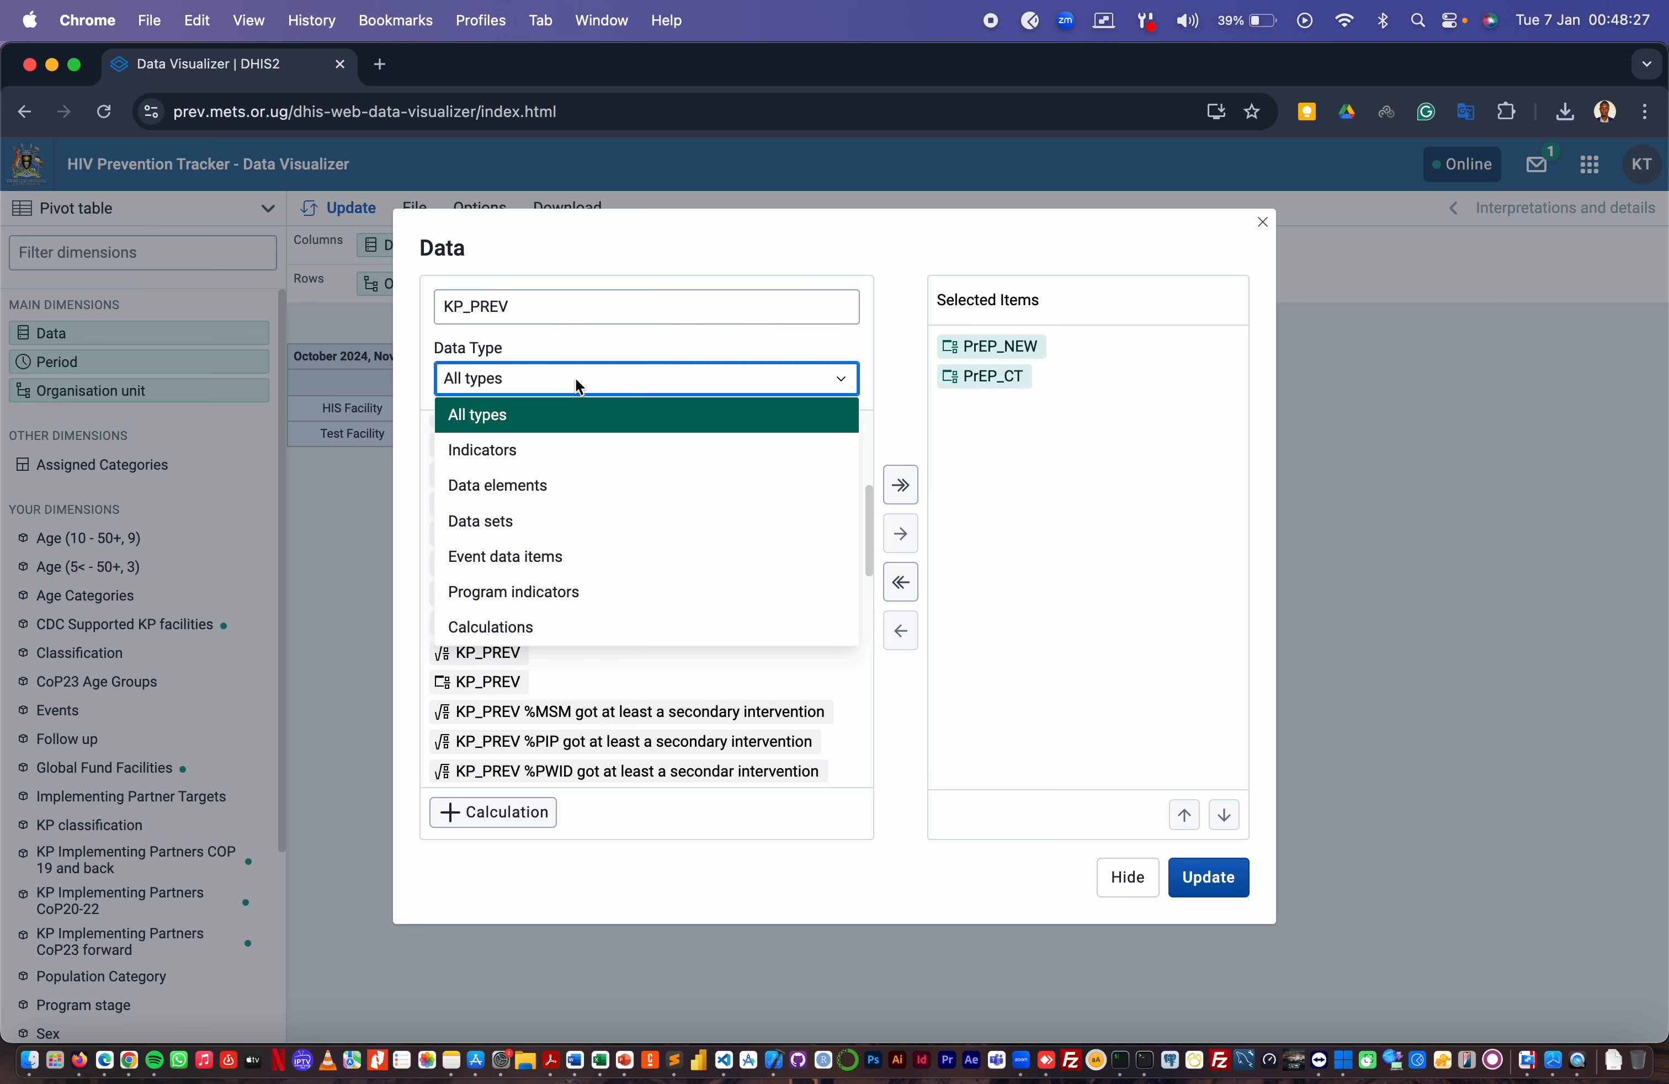
click(563, 591)
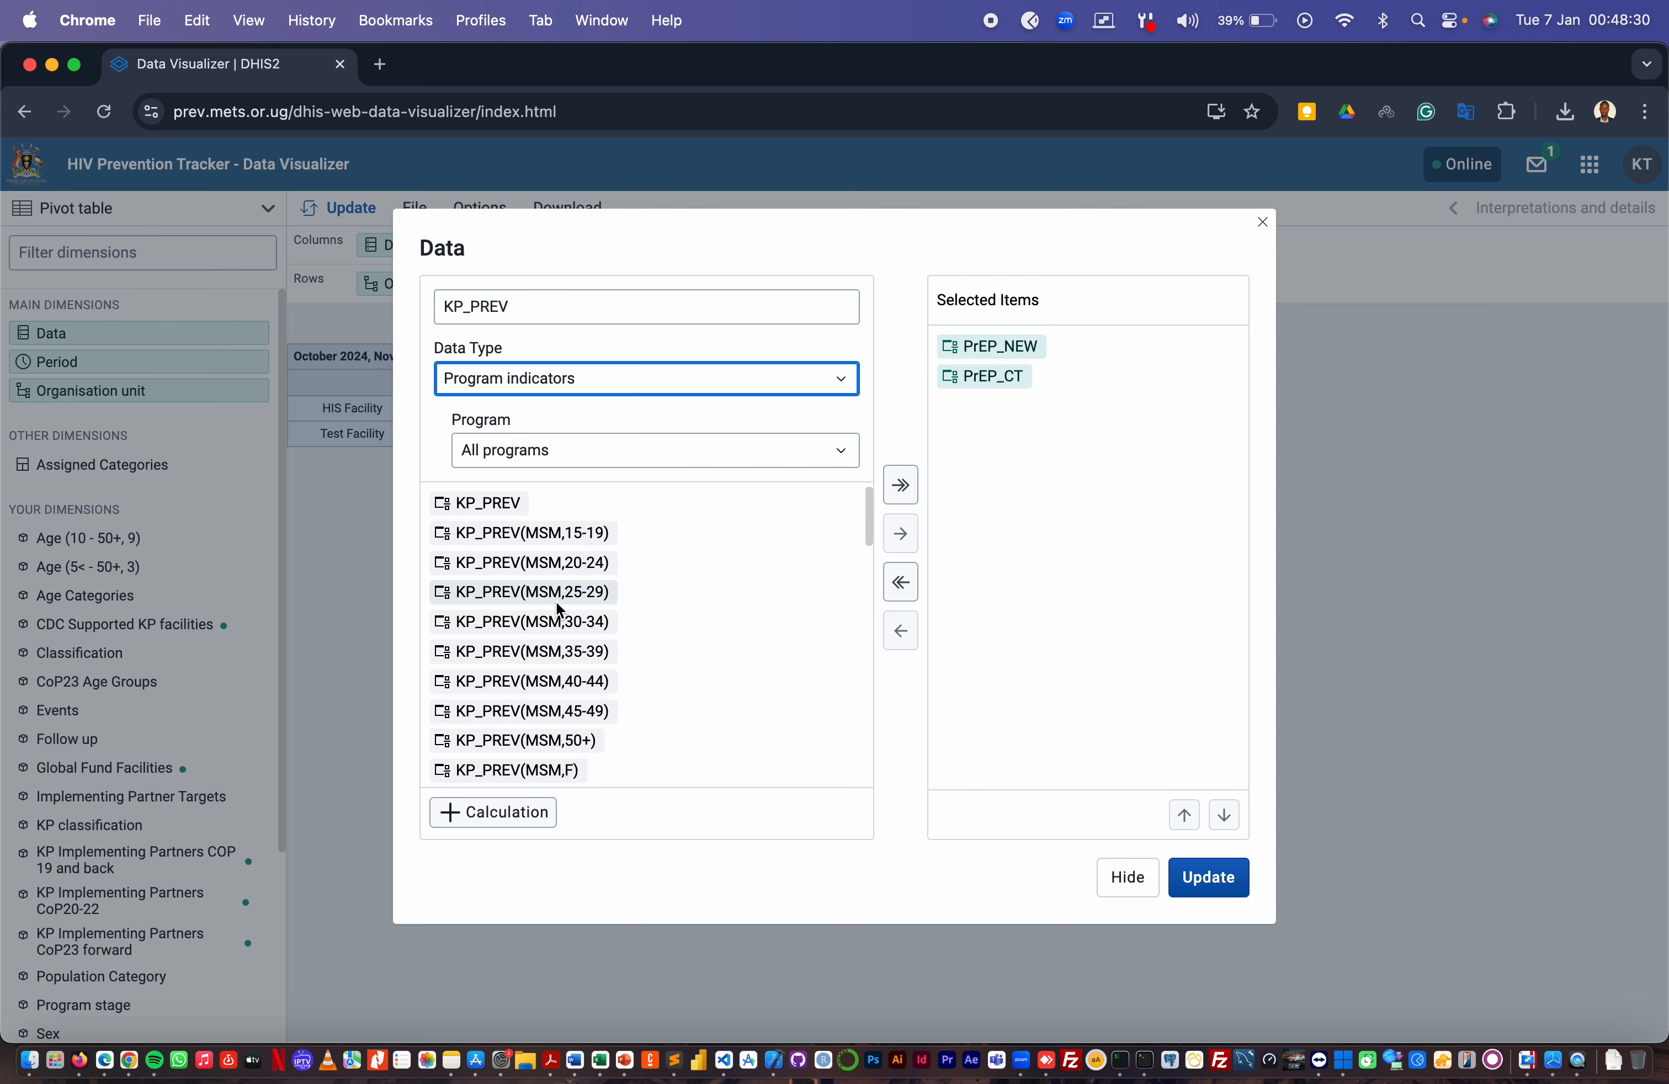
click(459, 503)
double_click(471, 503)
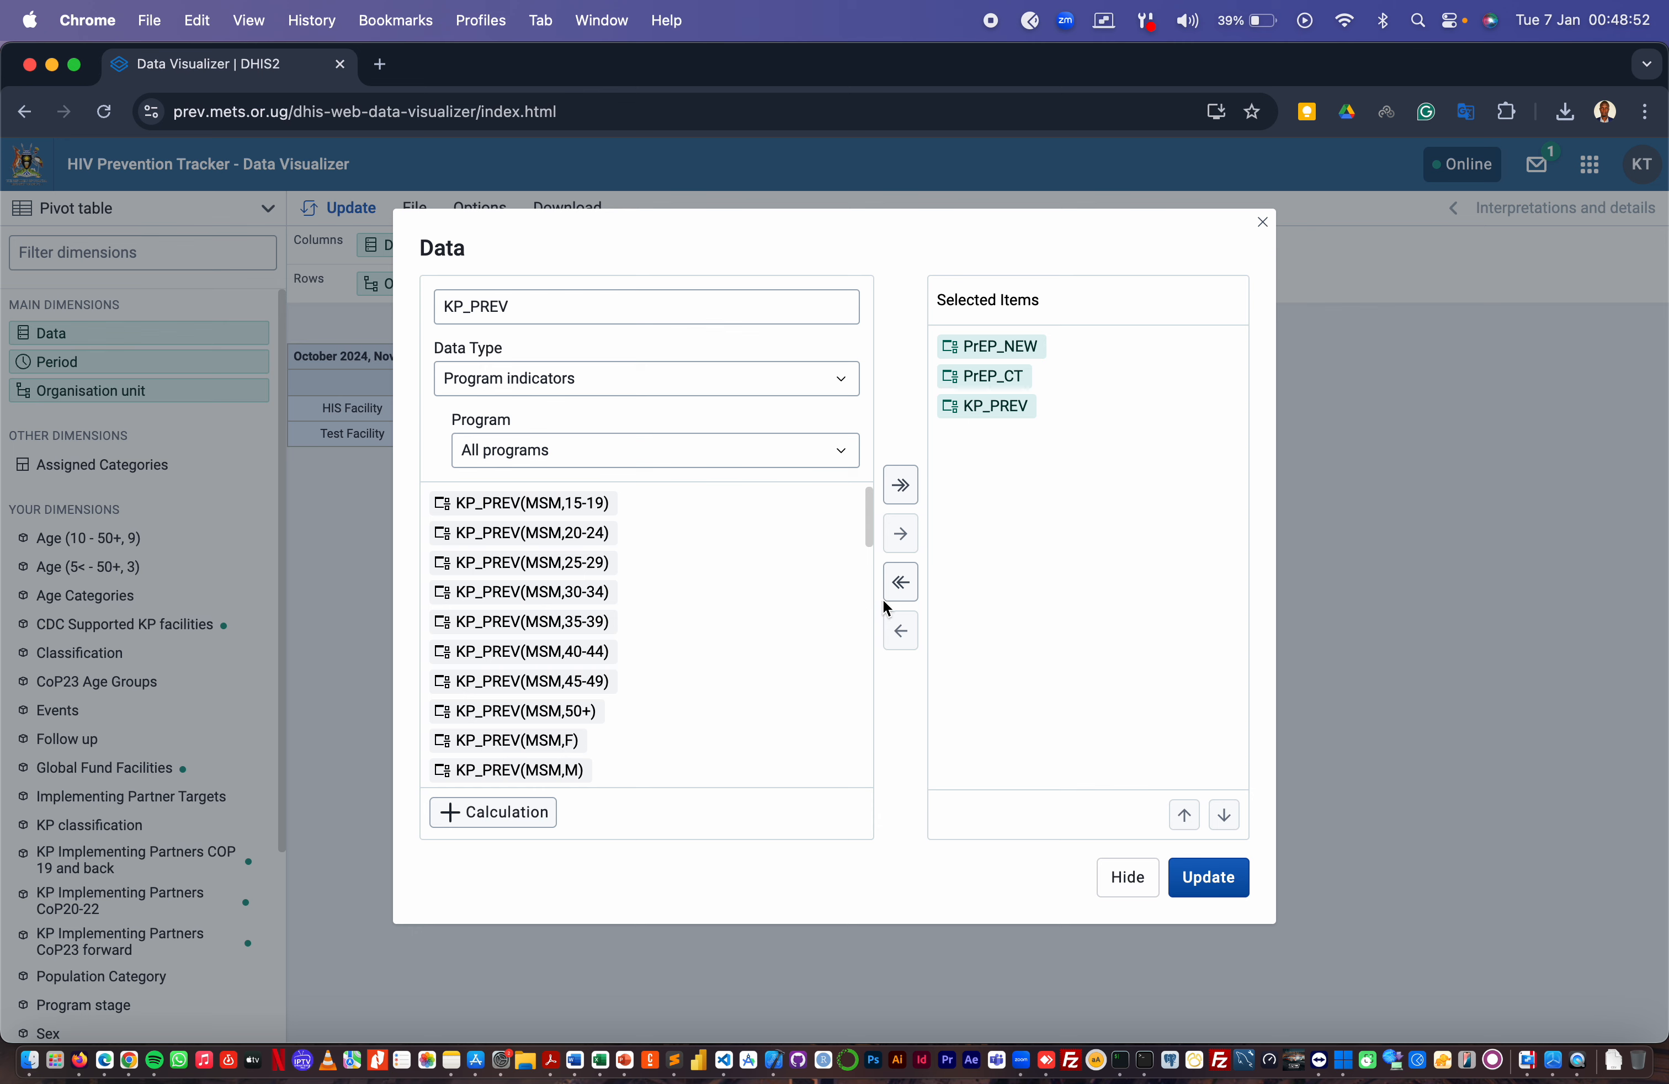
click(1224, 879)
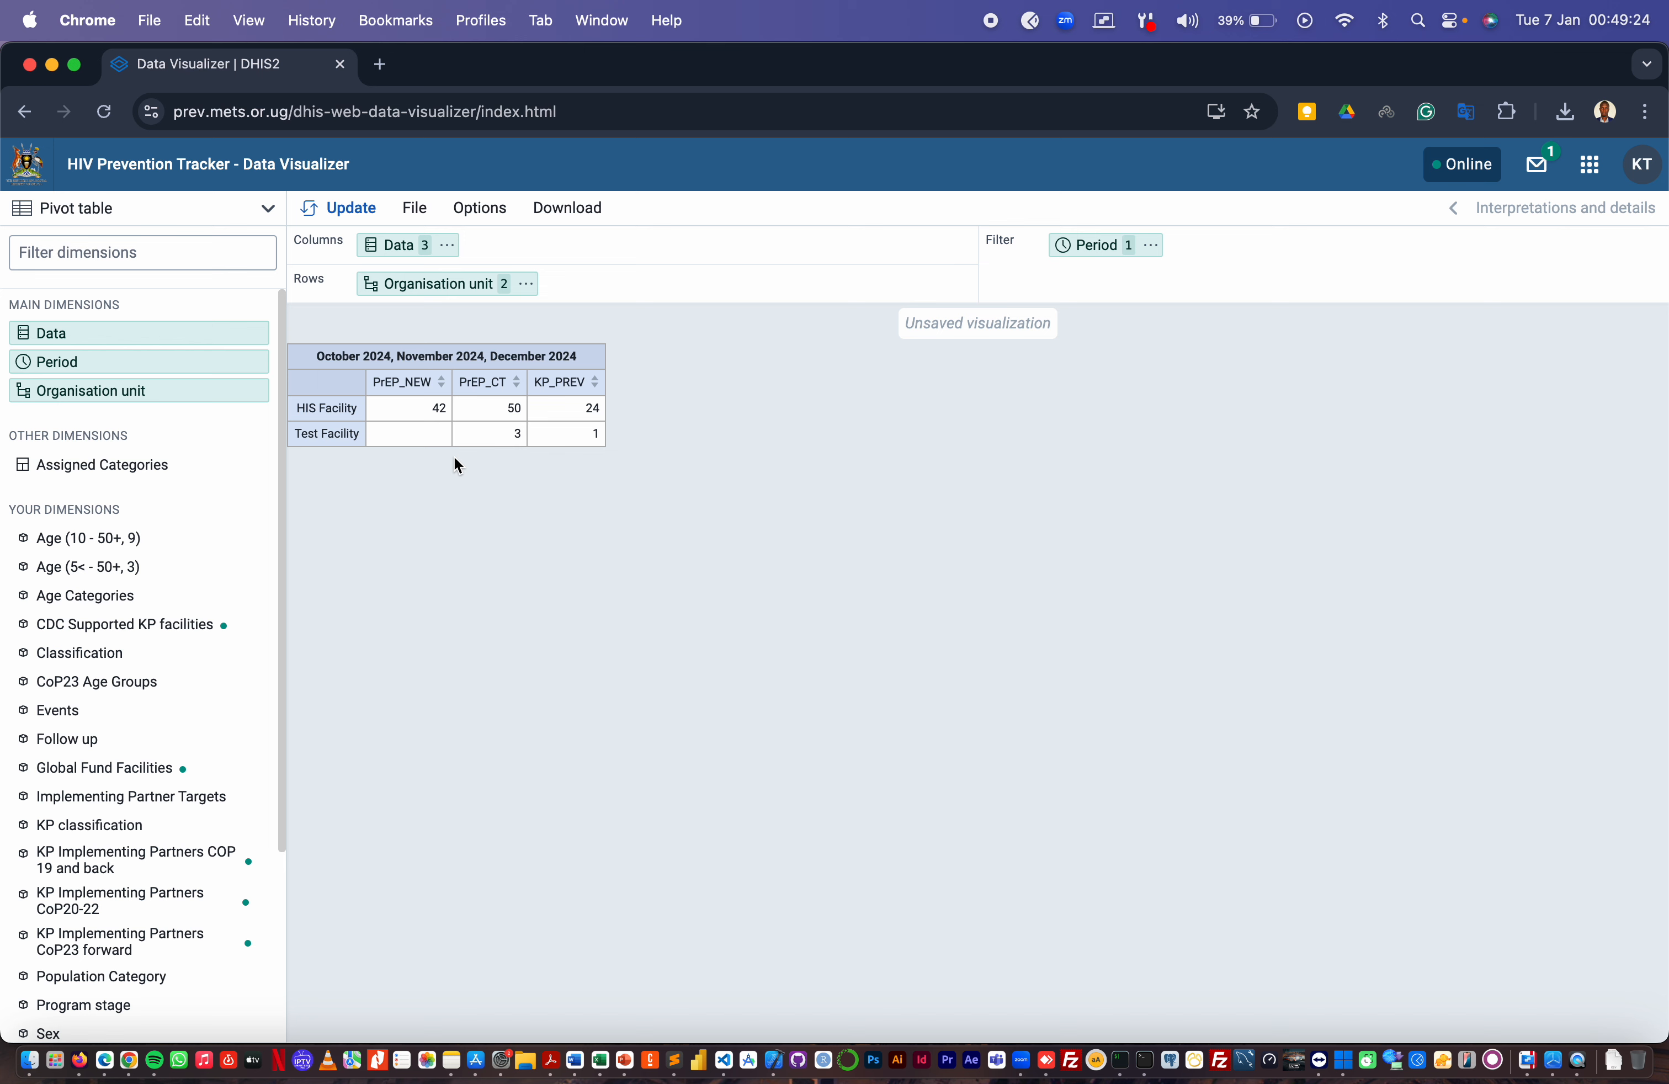
Save the visualization under the name PrEP Performance, without a description
click(419, 212)
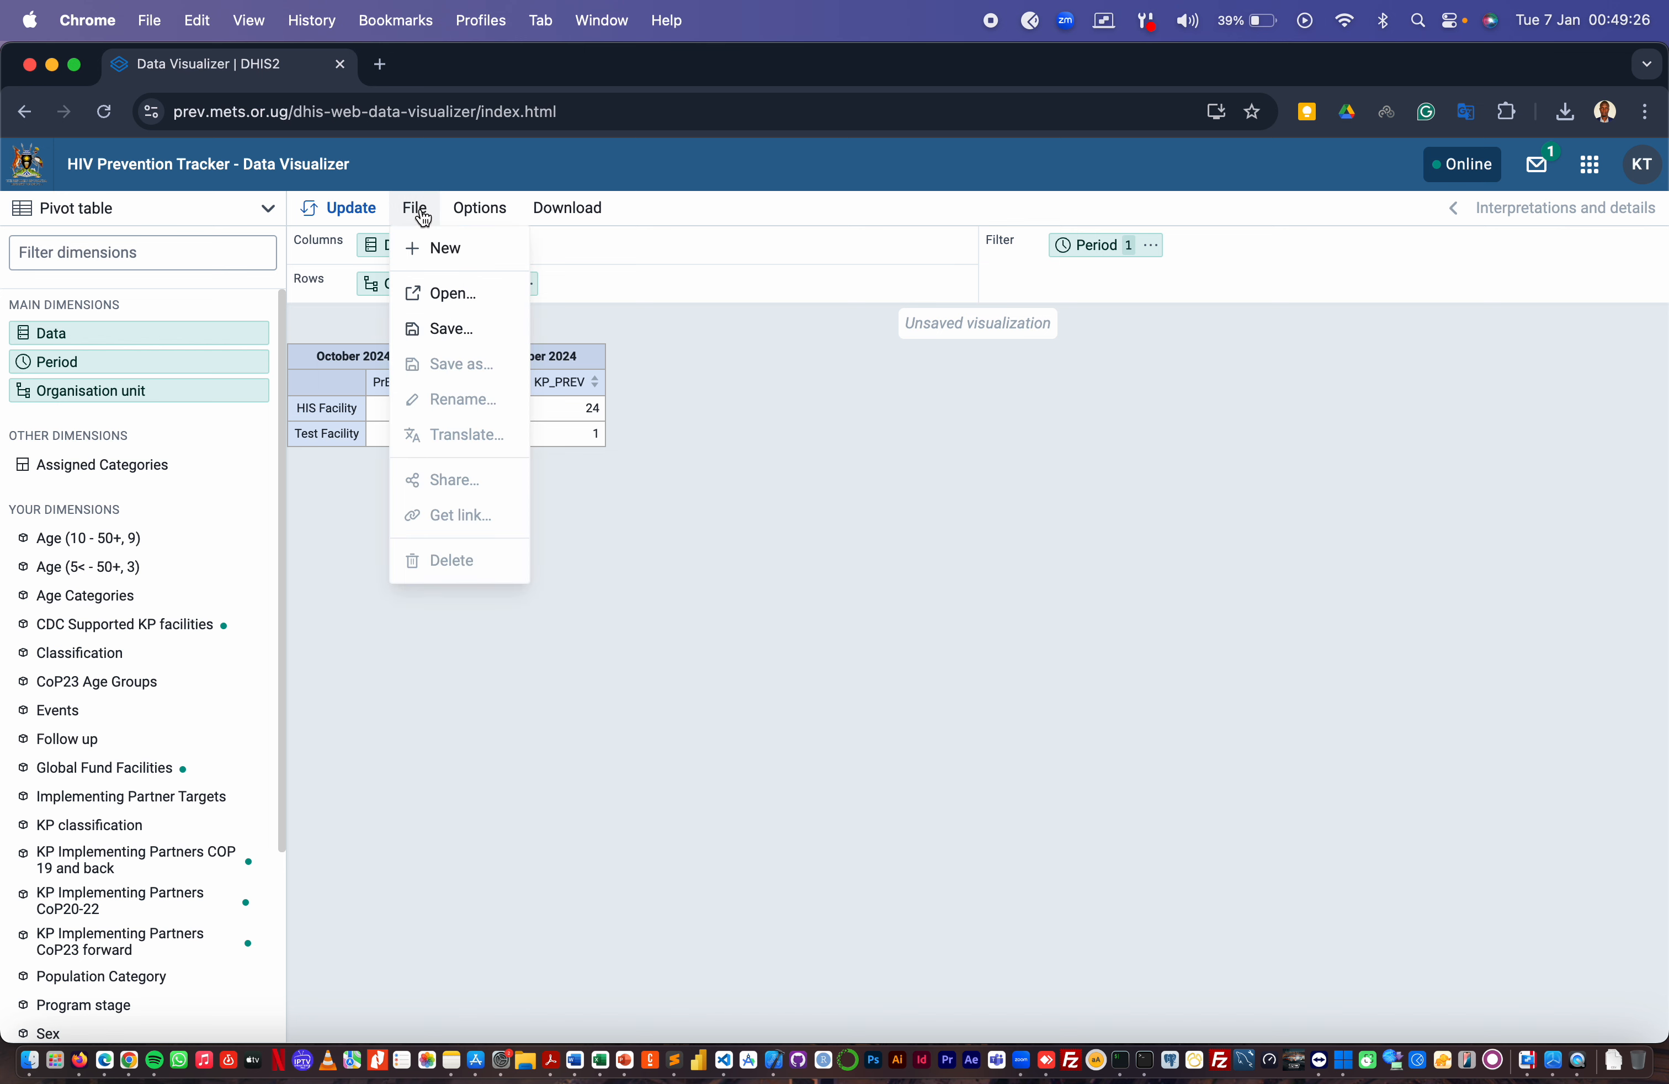
click(463, 330)
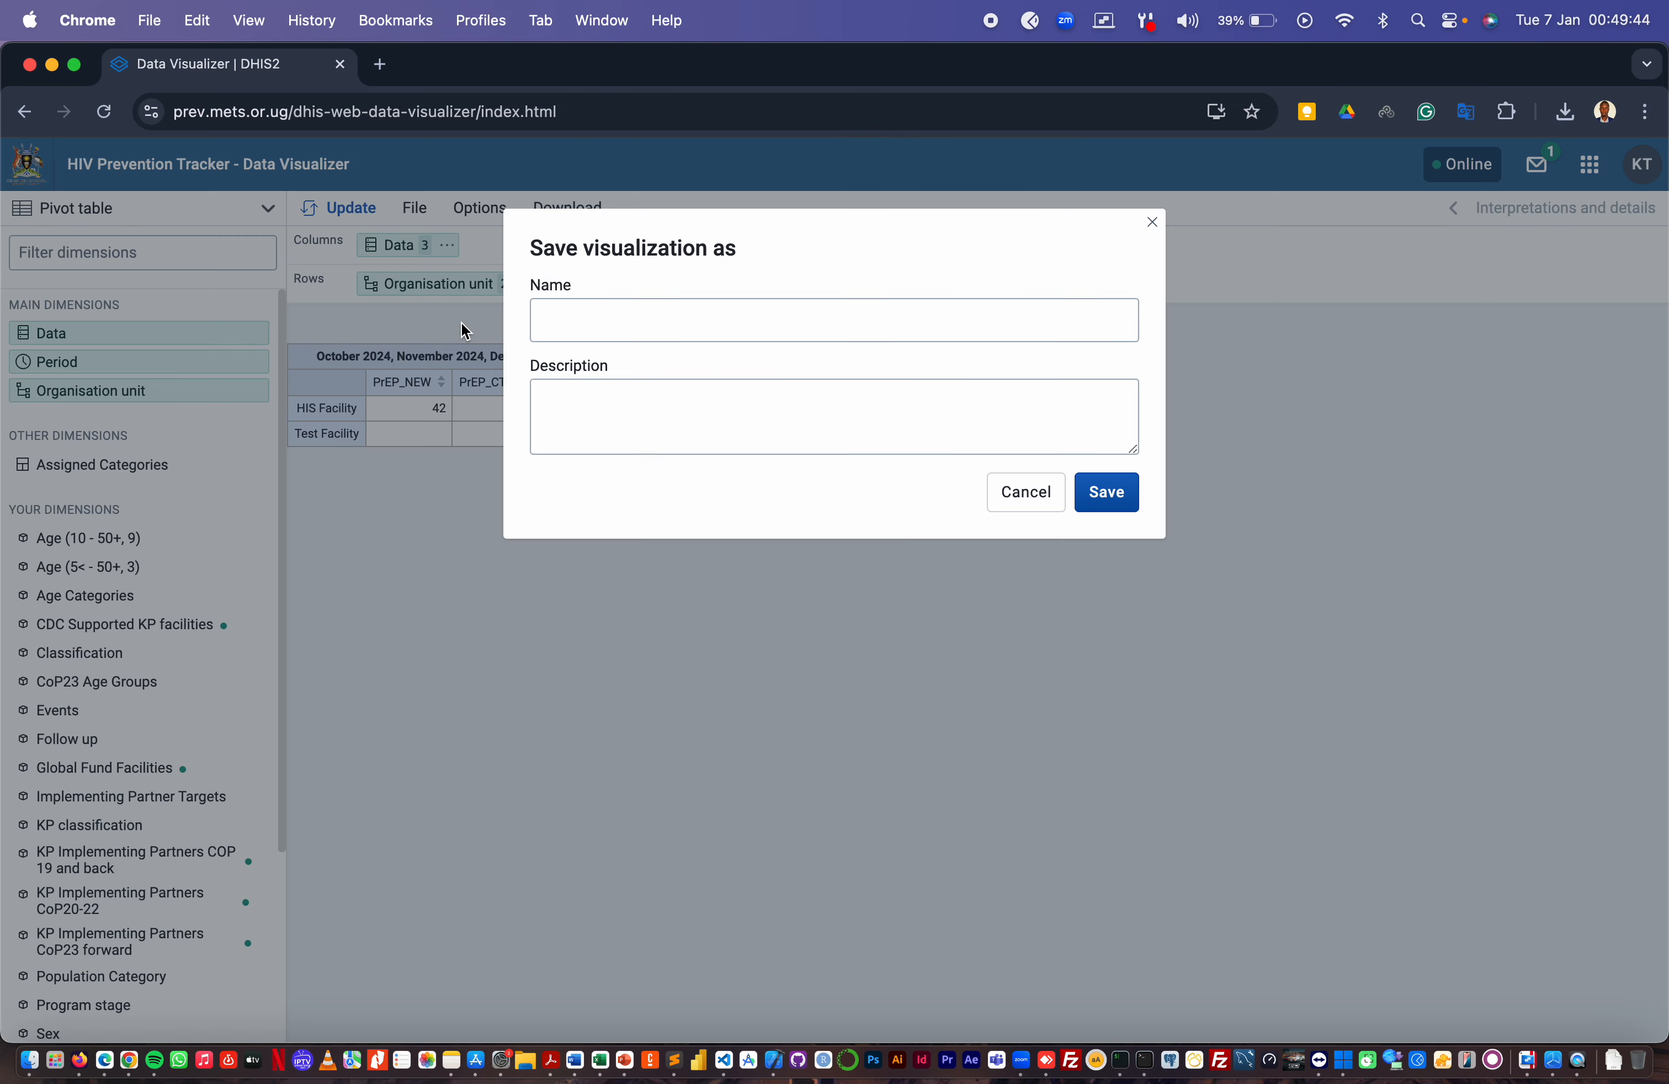
click(589, 323)
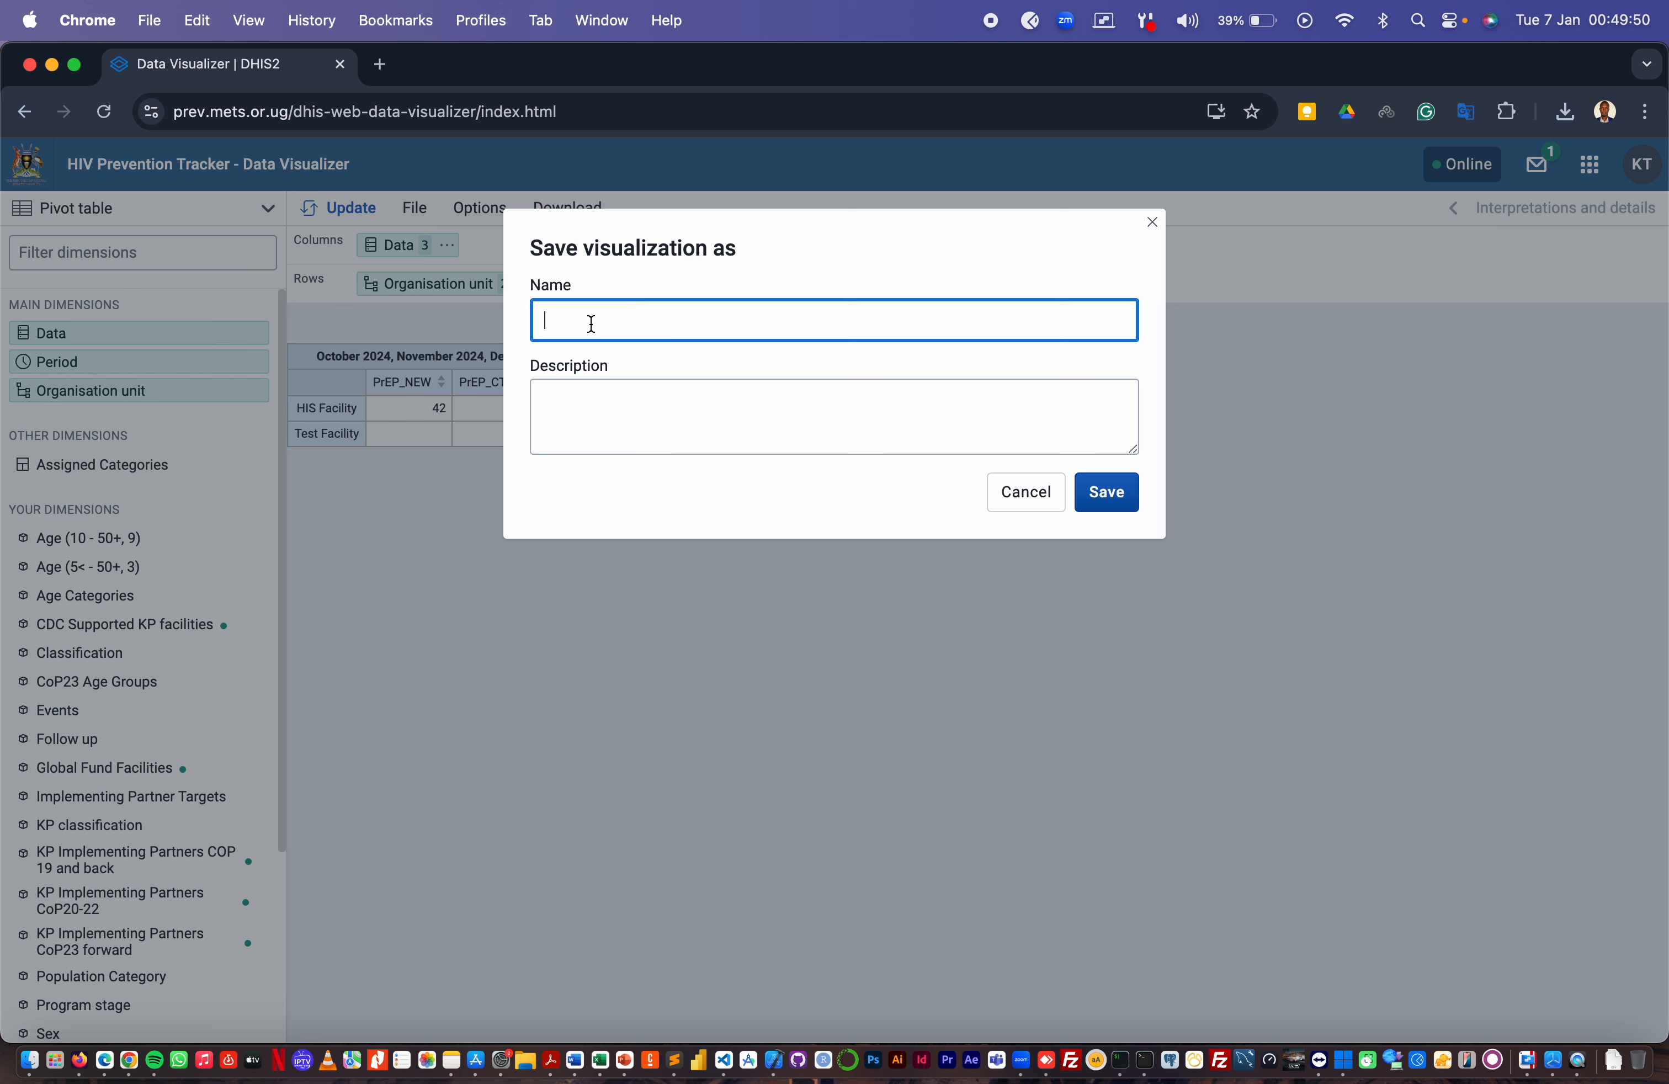
text(PrEP Performance)
click(714, 416)
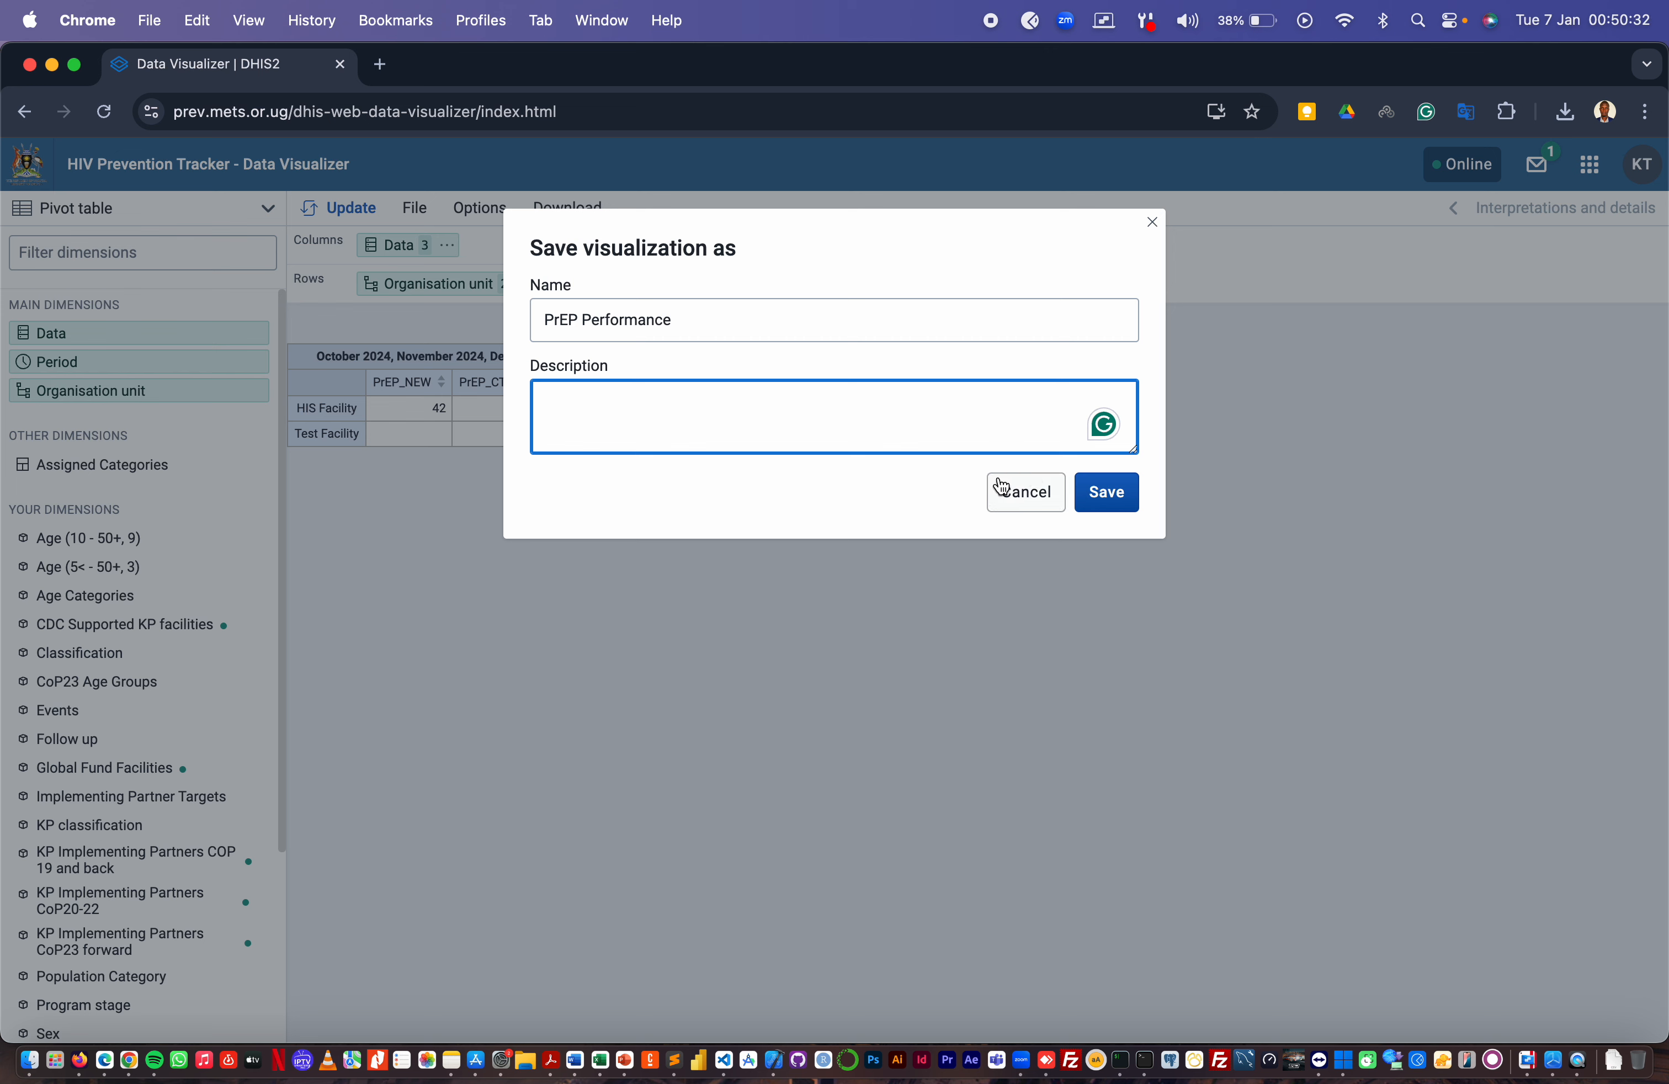
click(1104, 499)
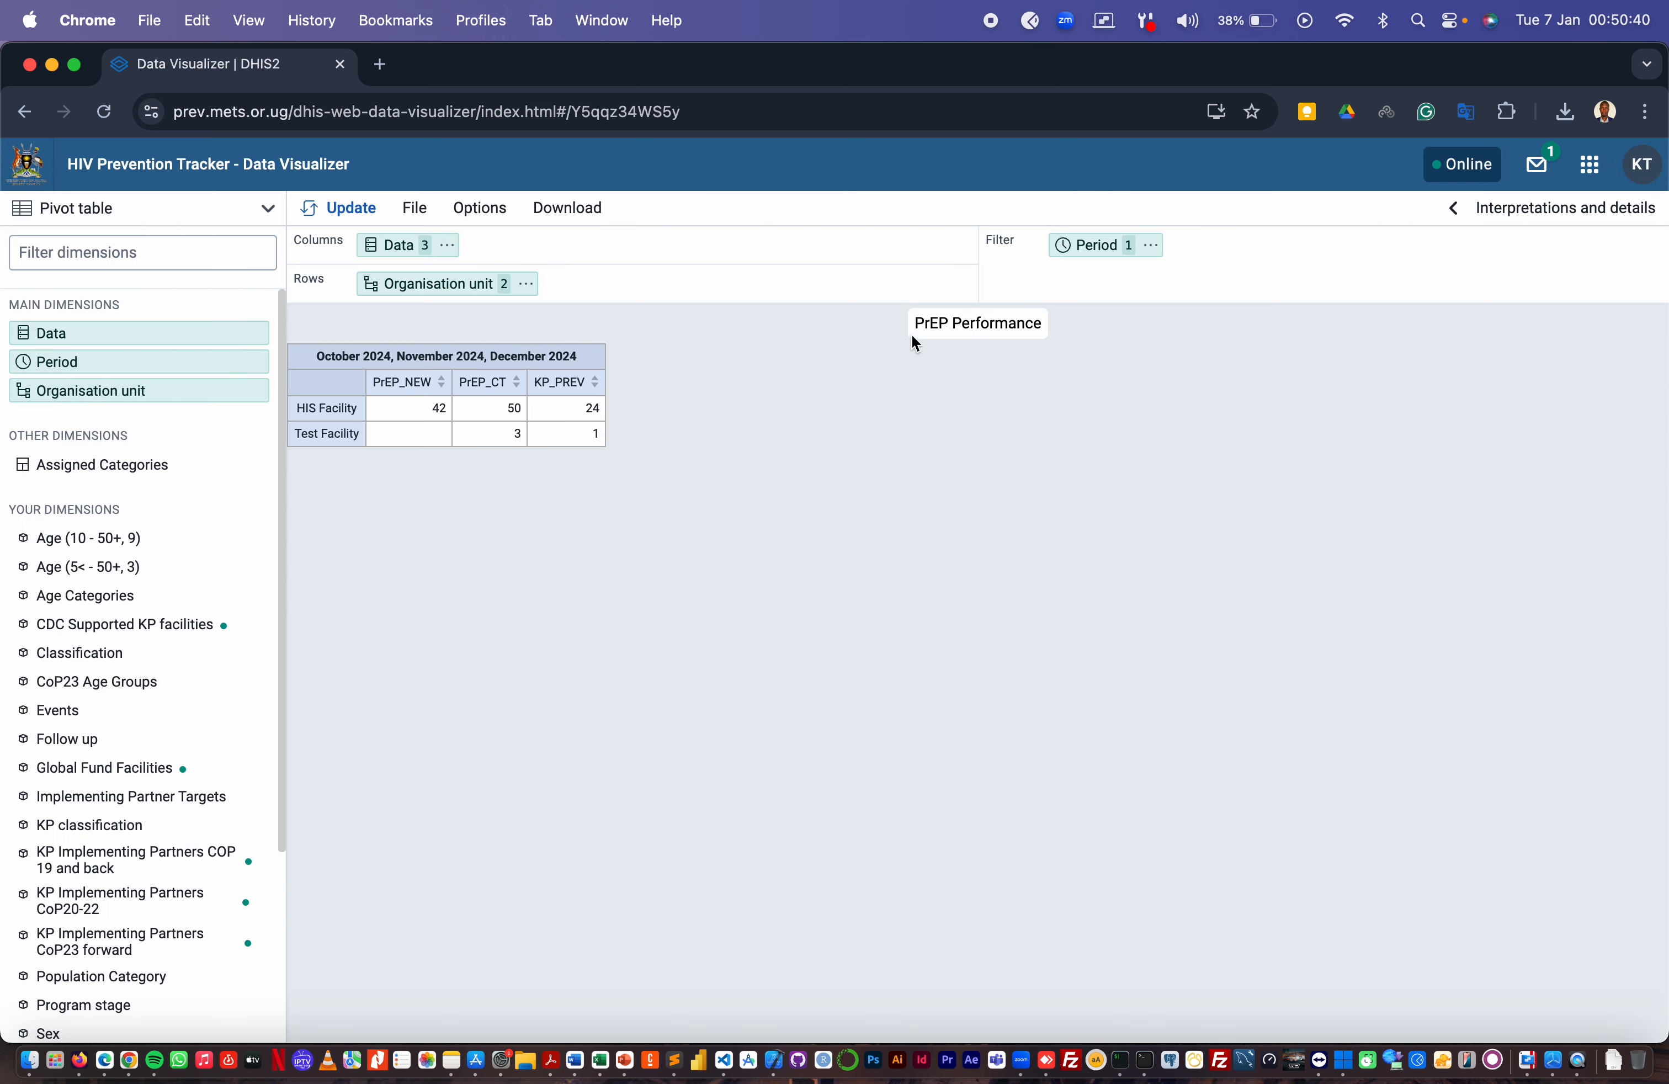
click(914, 329)
drag(914, 330, 1039, 338)
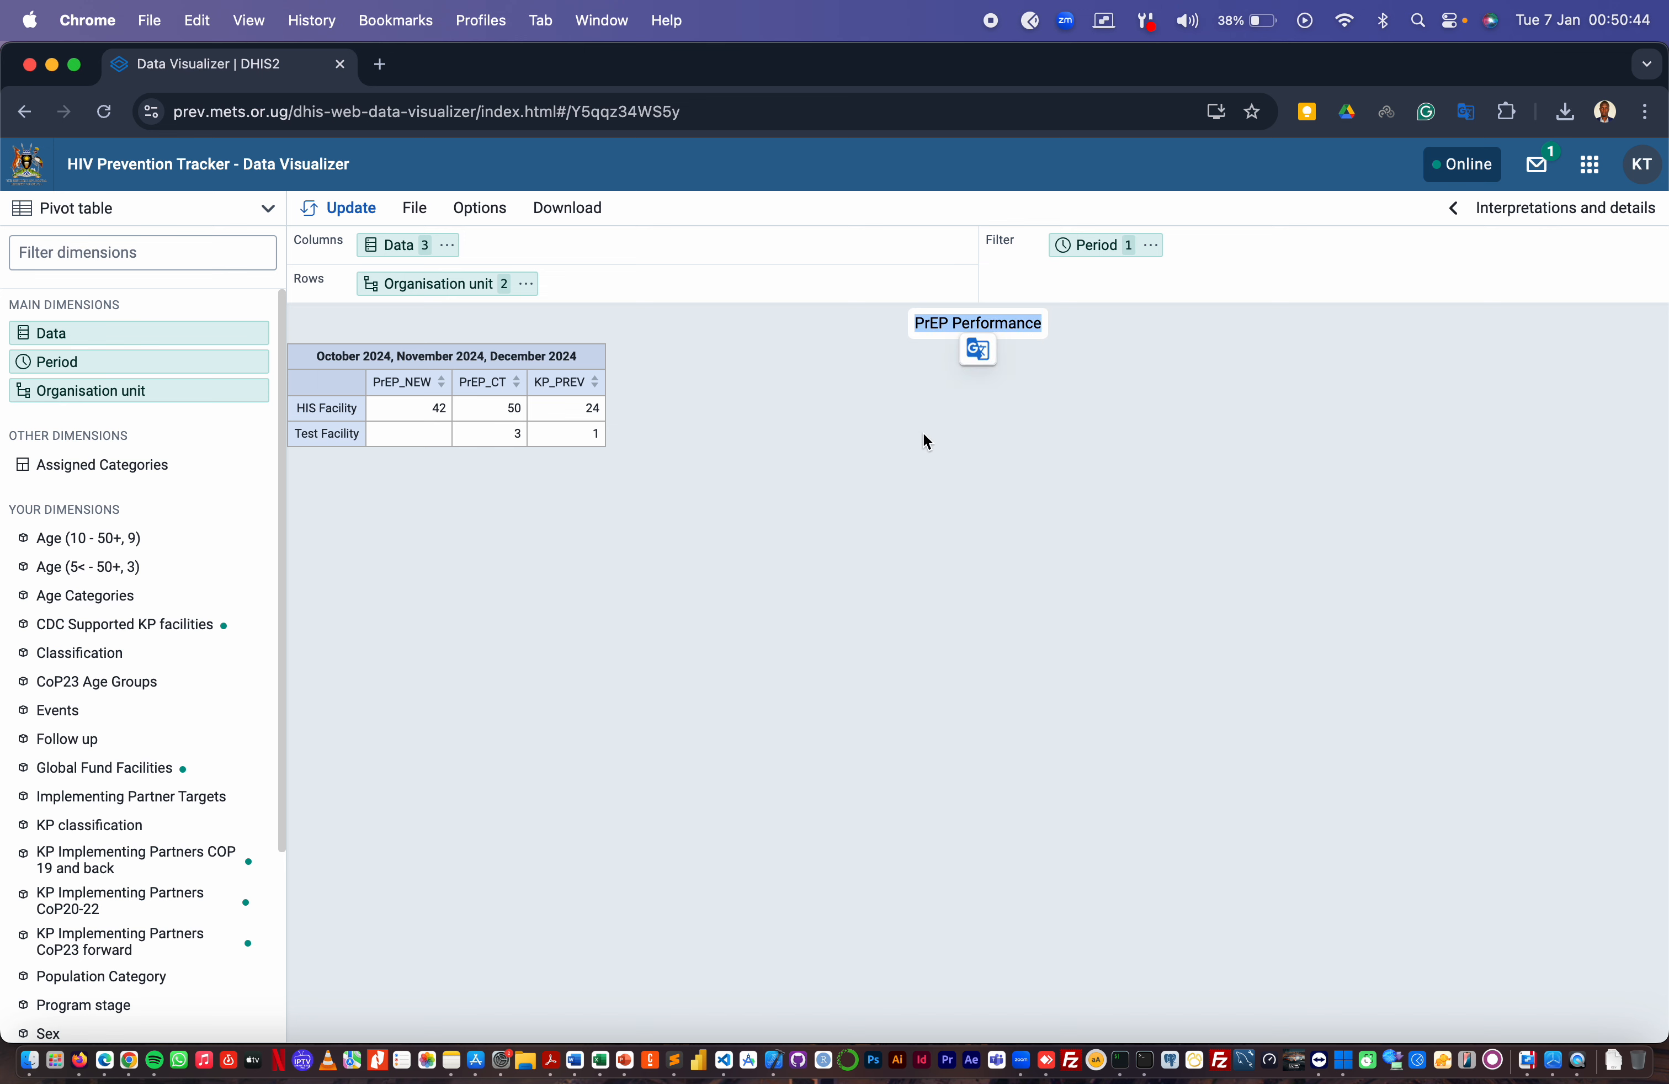
click(928, 399)
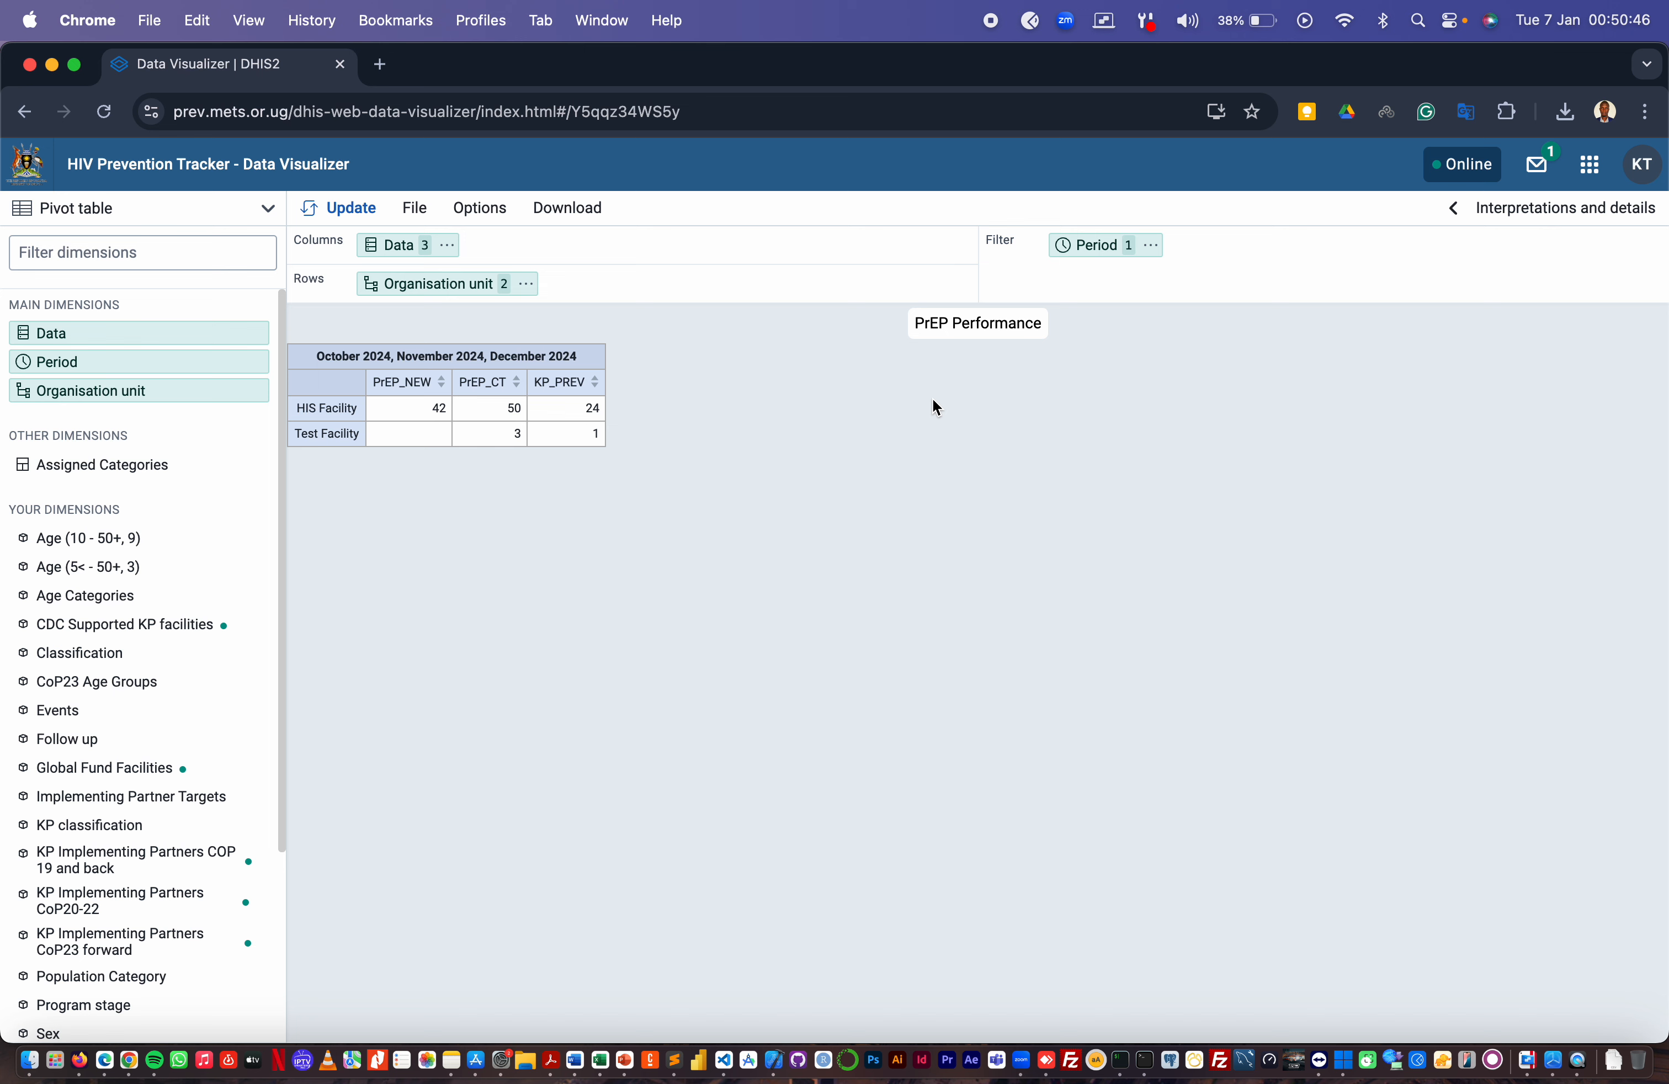
click(416, 209)
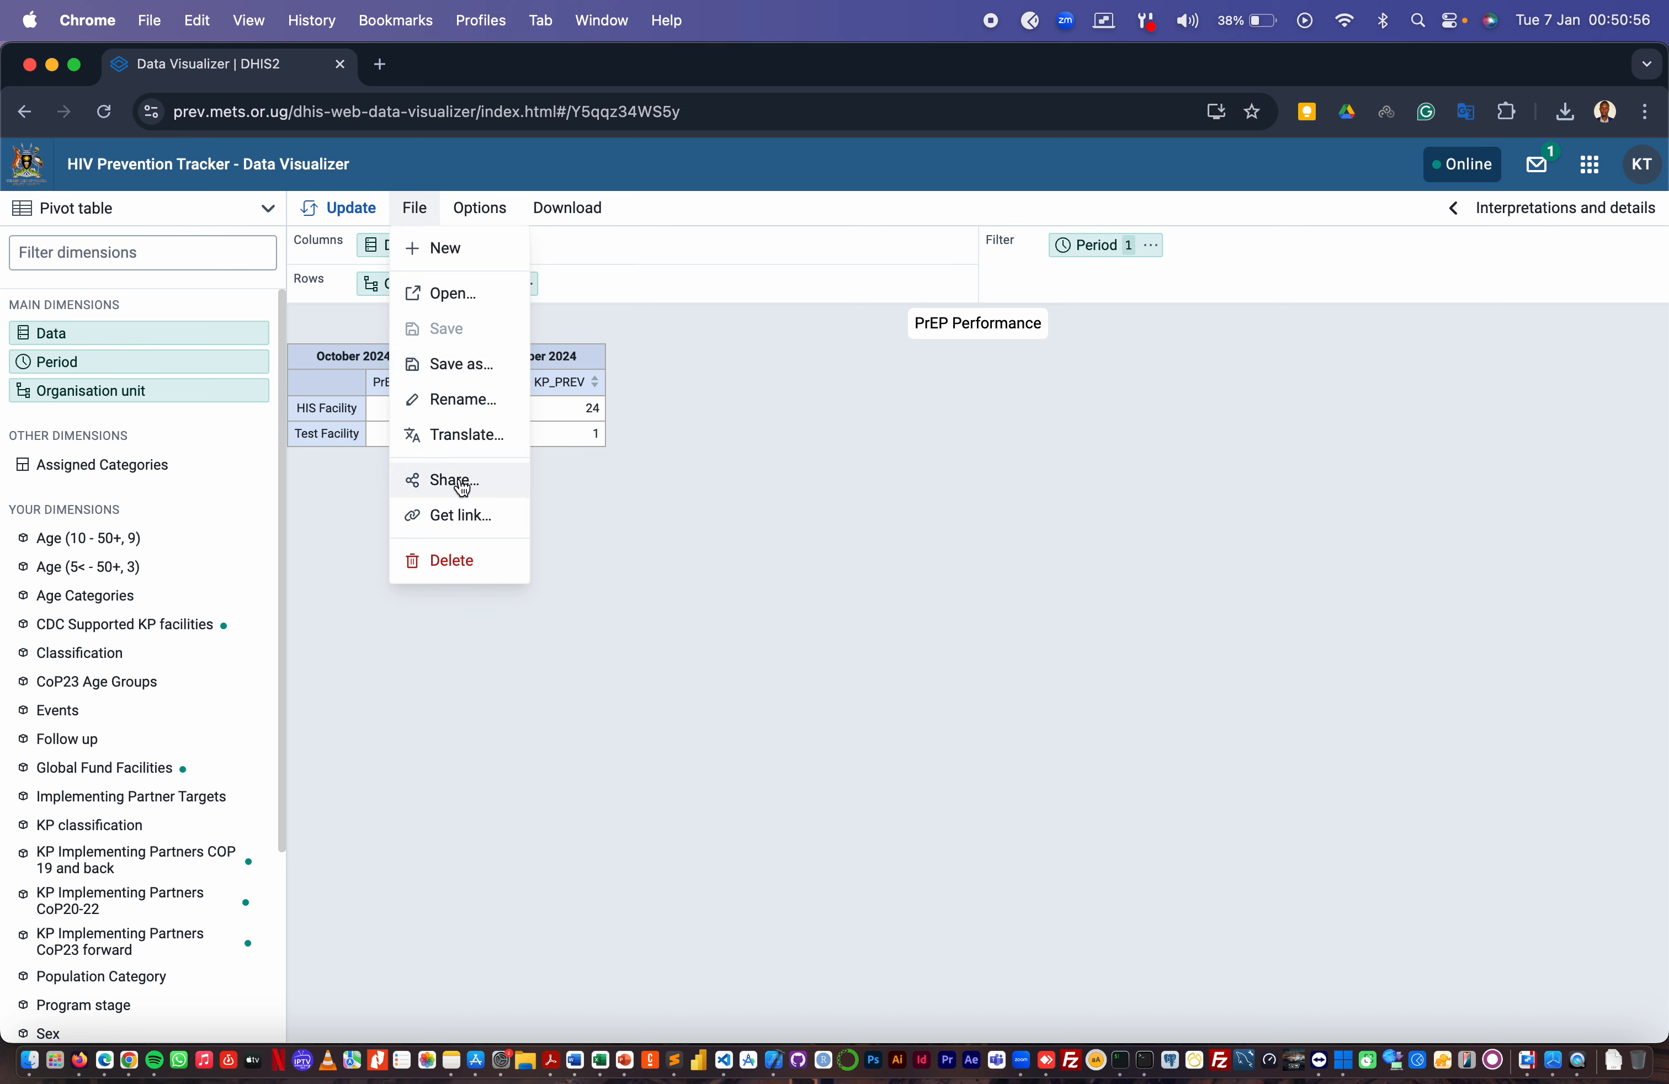
click(459, 366)
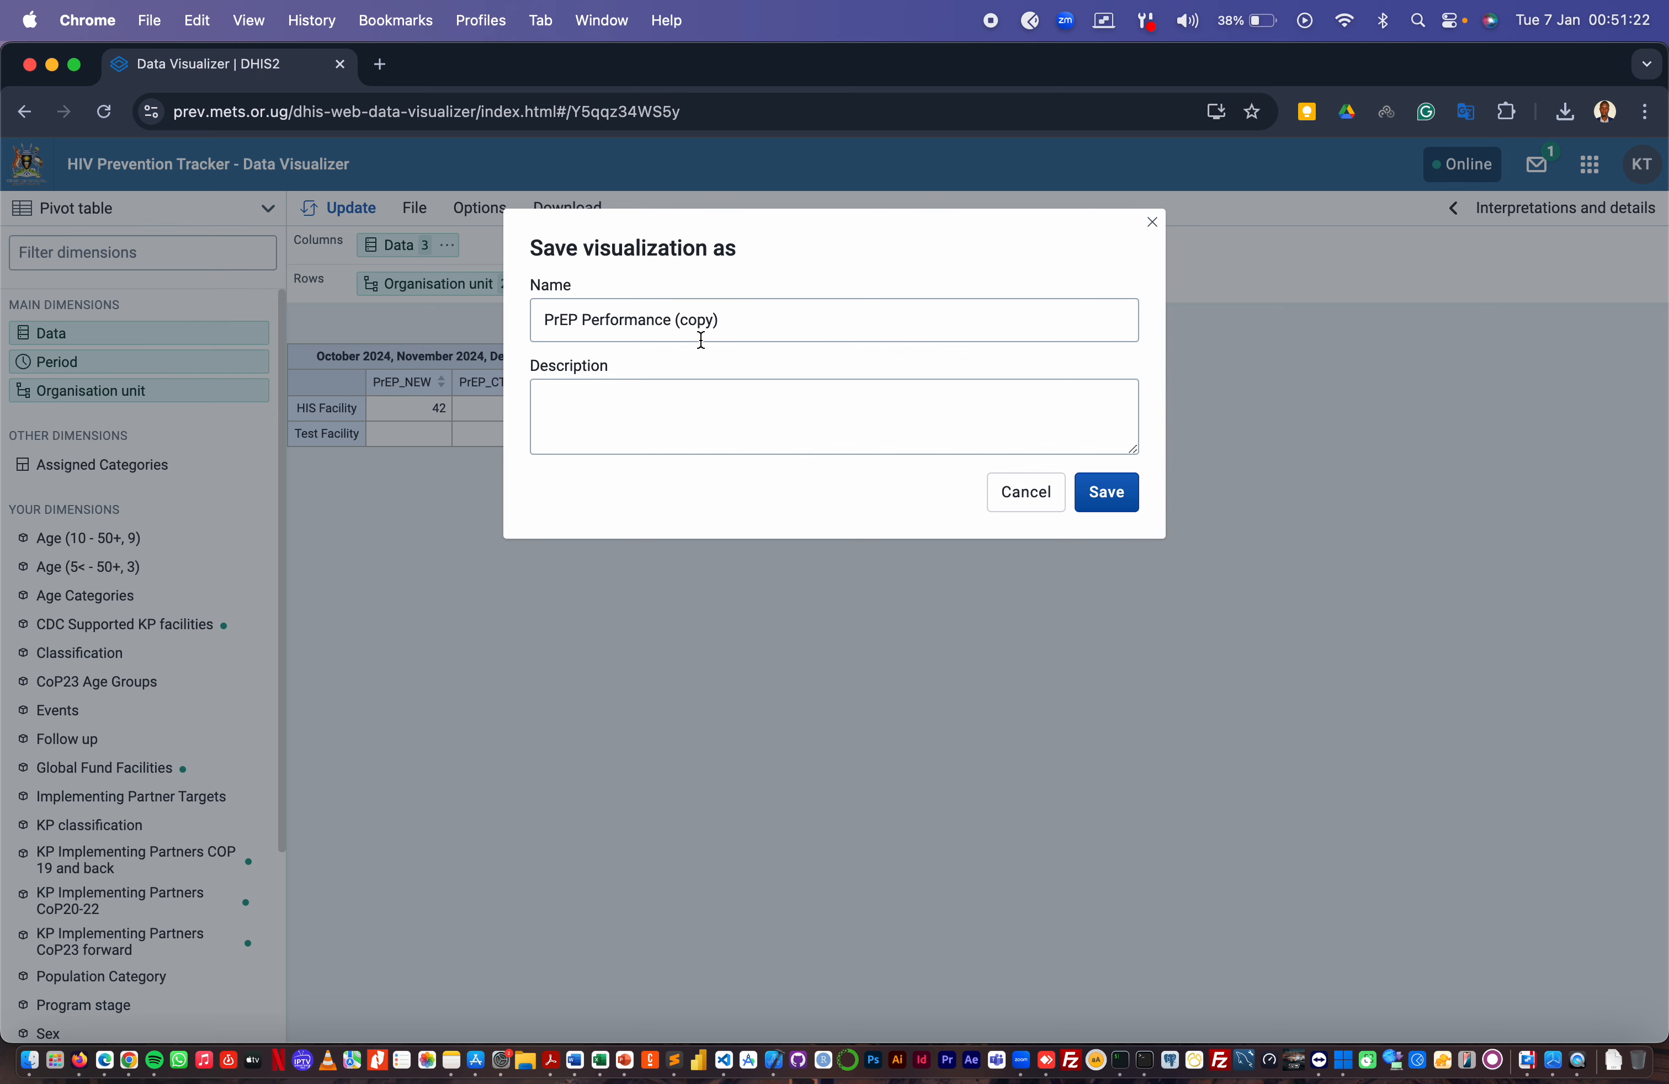
click(1024, 496)
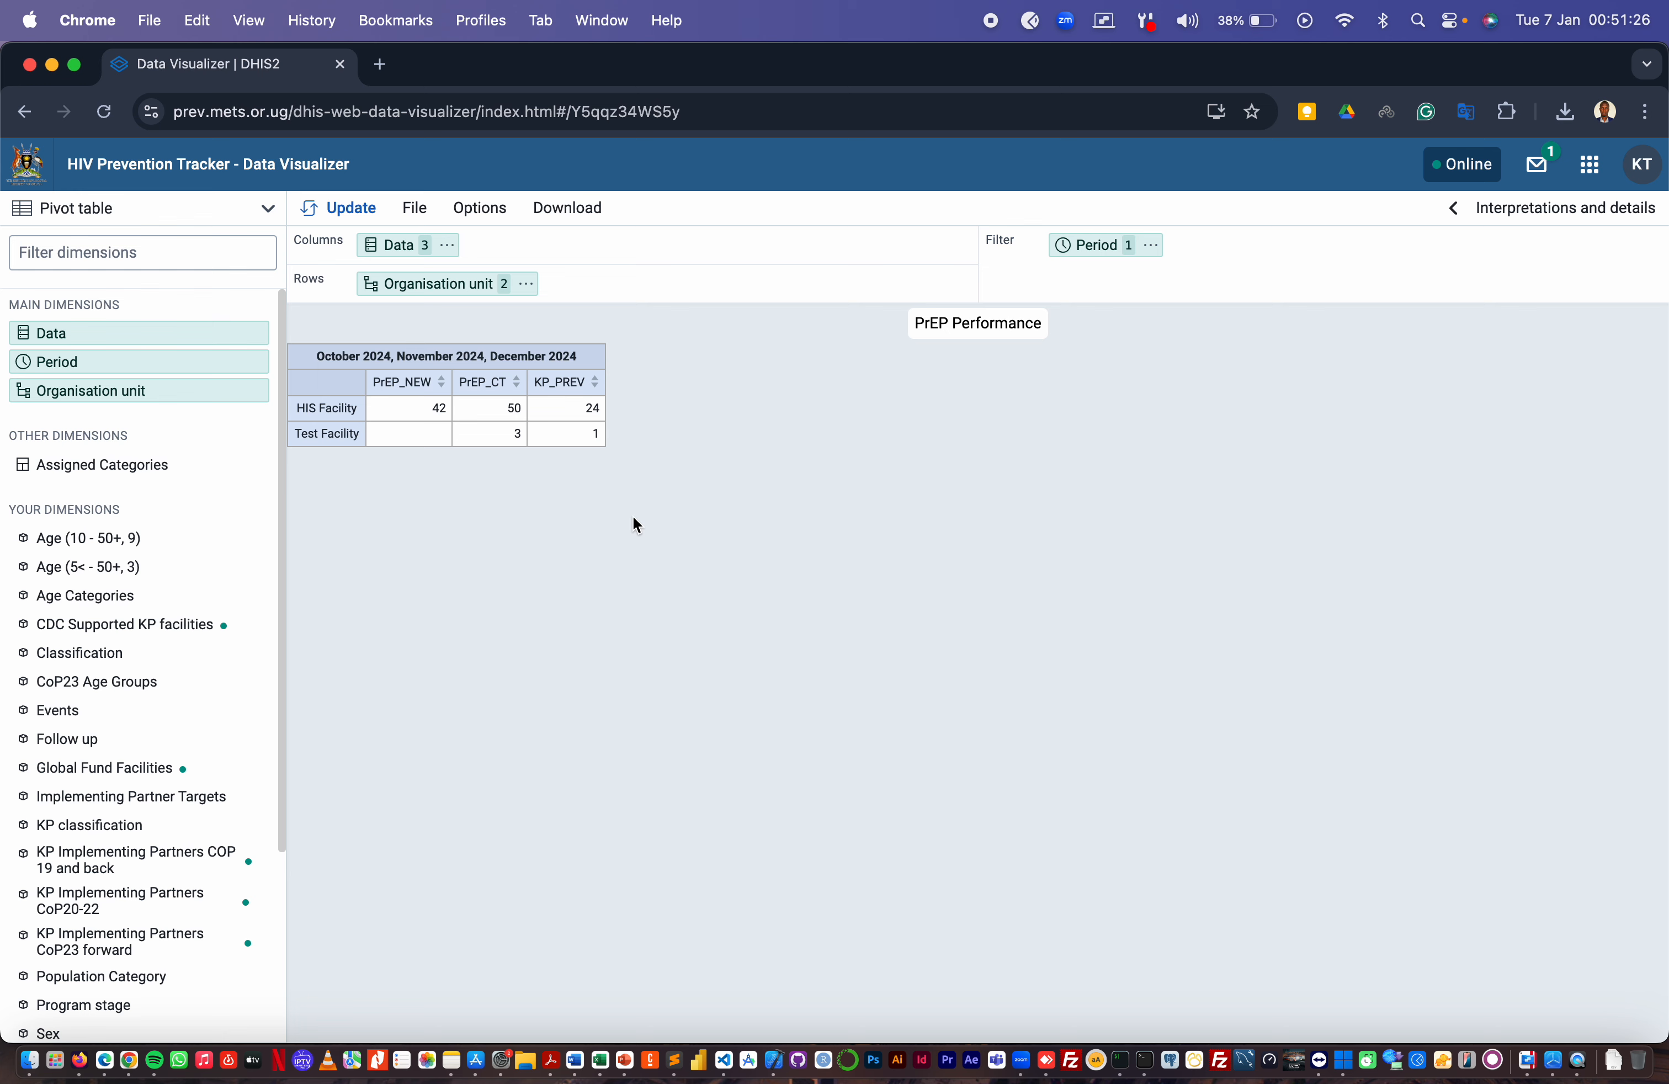
Share the PrEP Performance visualization with the KP Training4 user, giving View only access
click(415, 208)
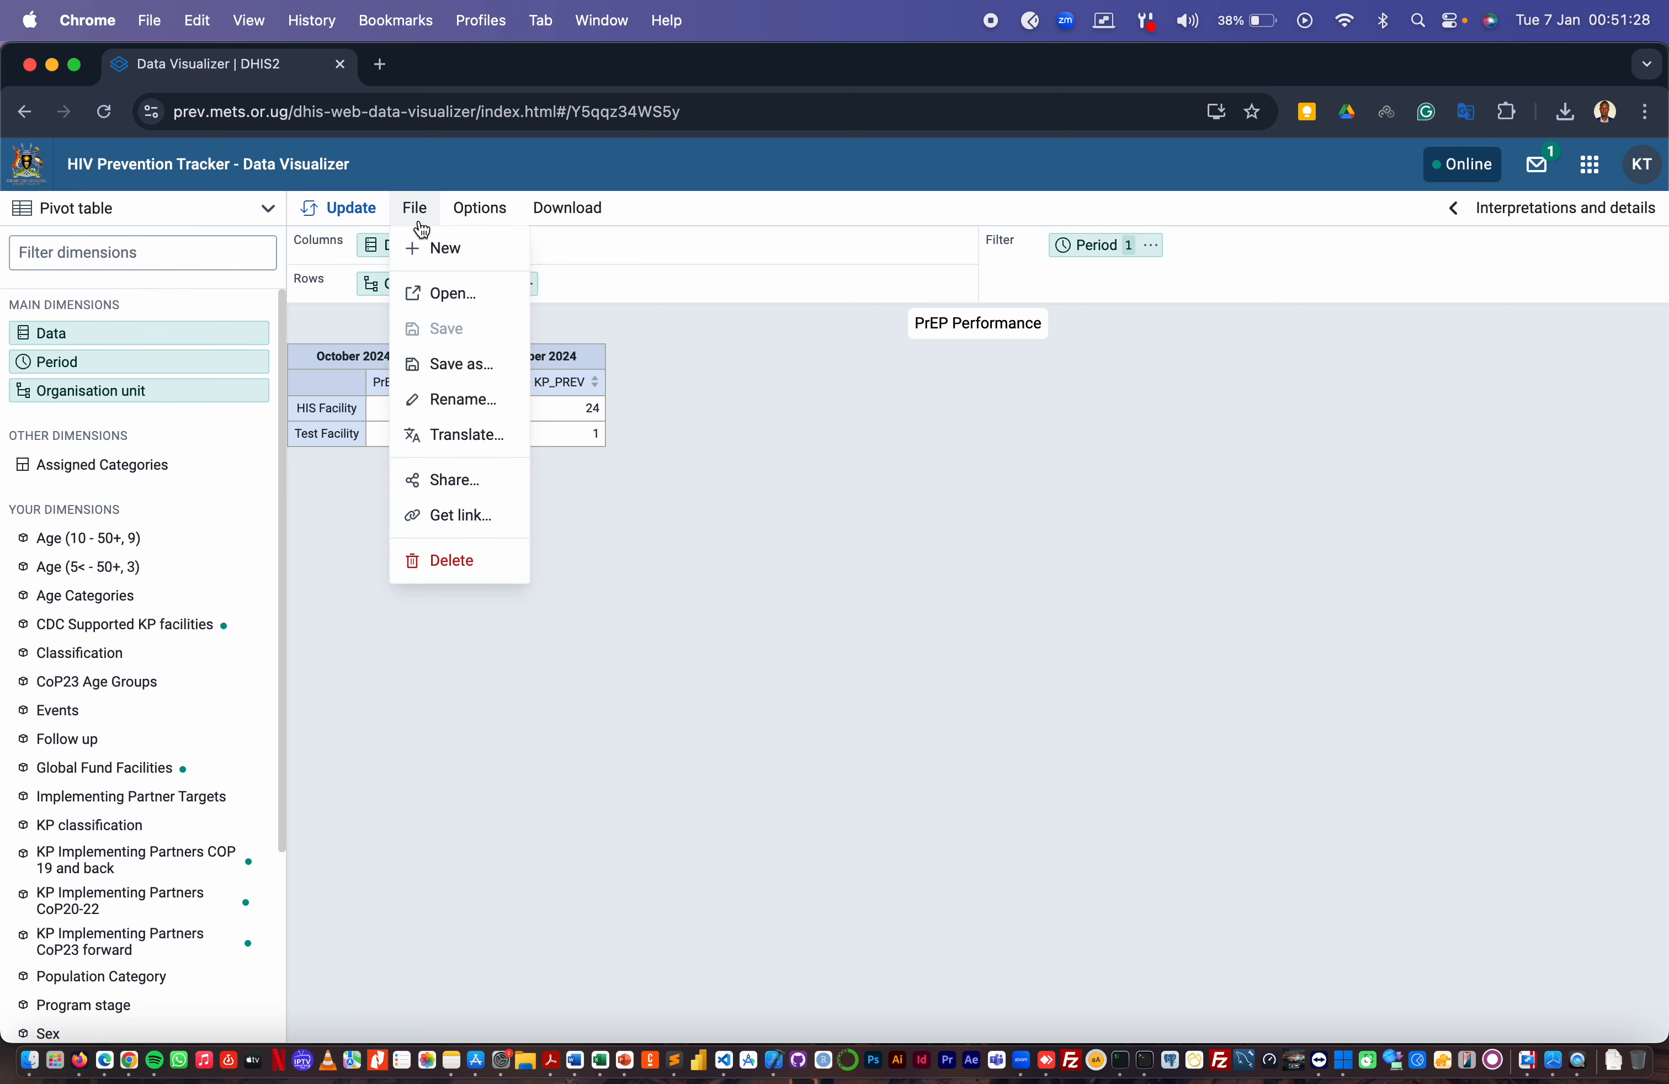
click(465, 484)
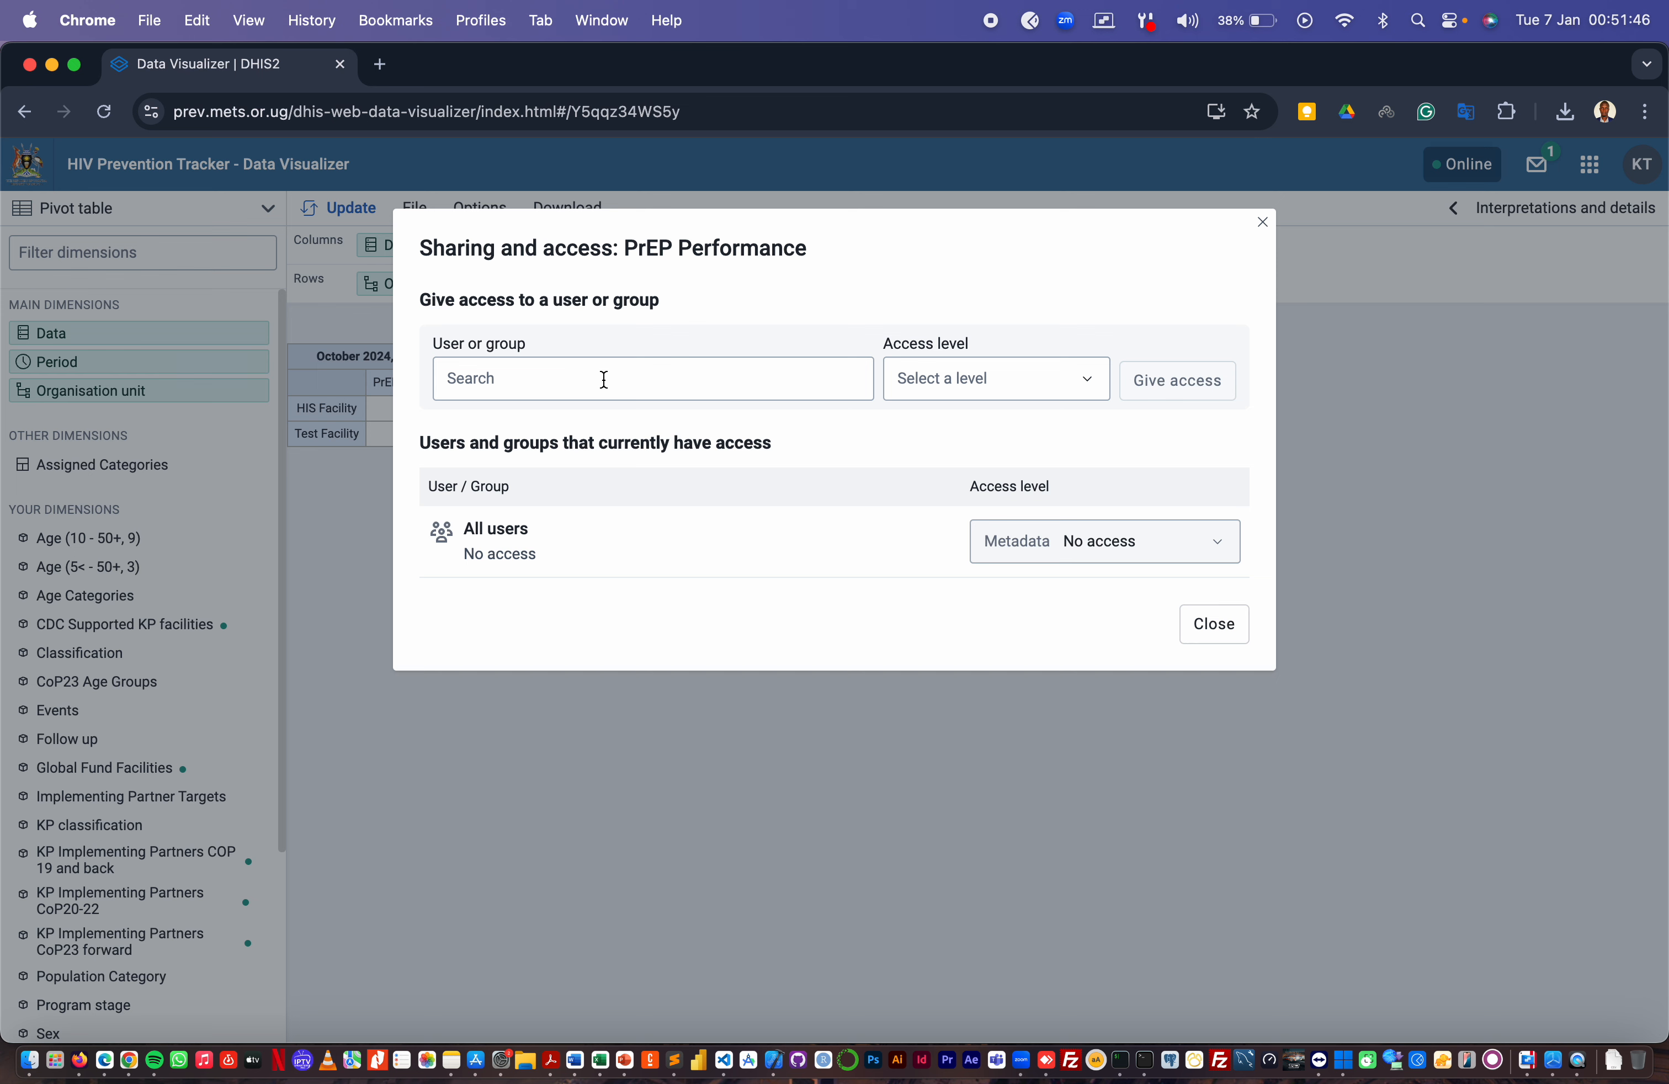
click(576, 380)
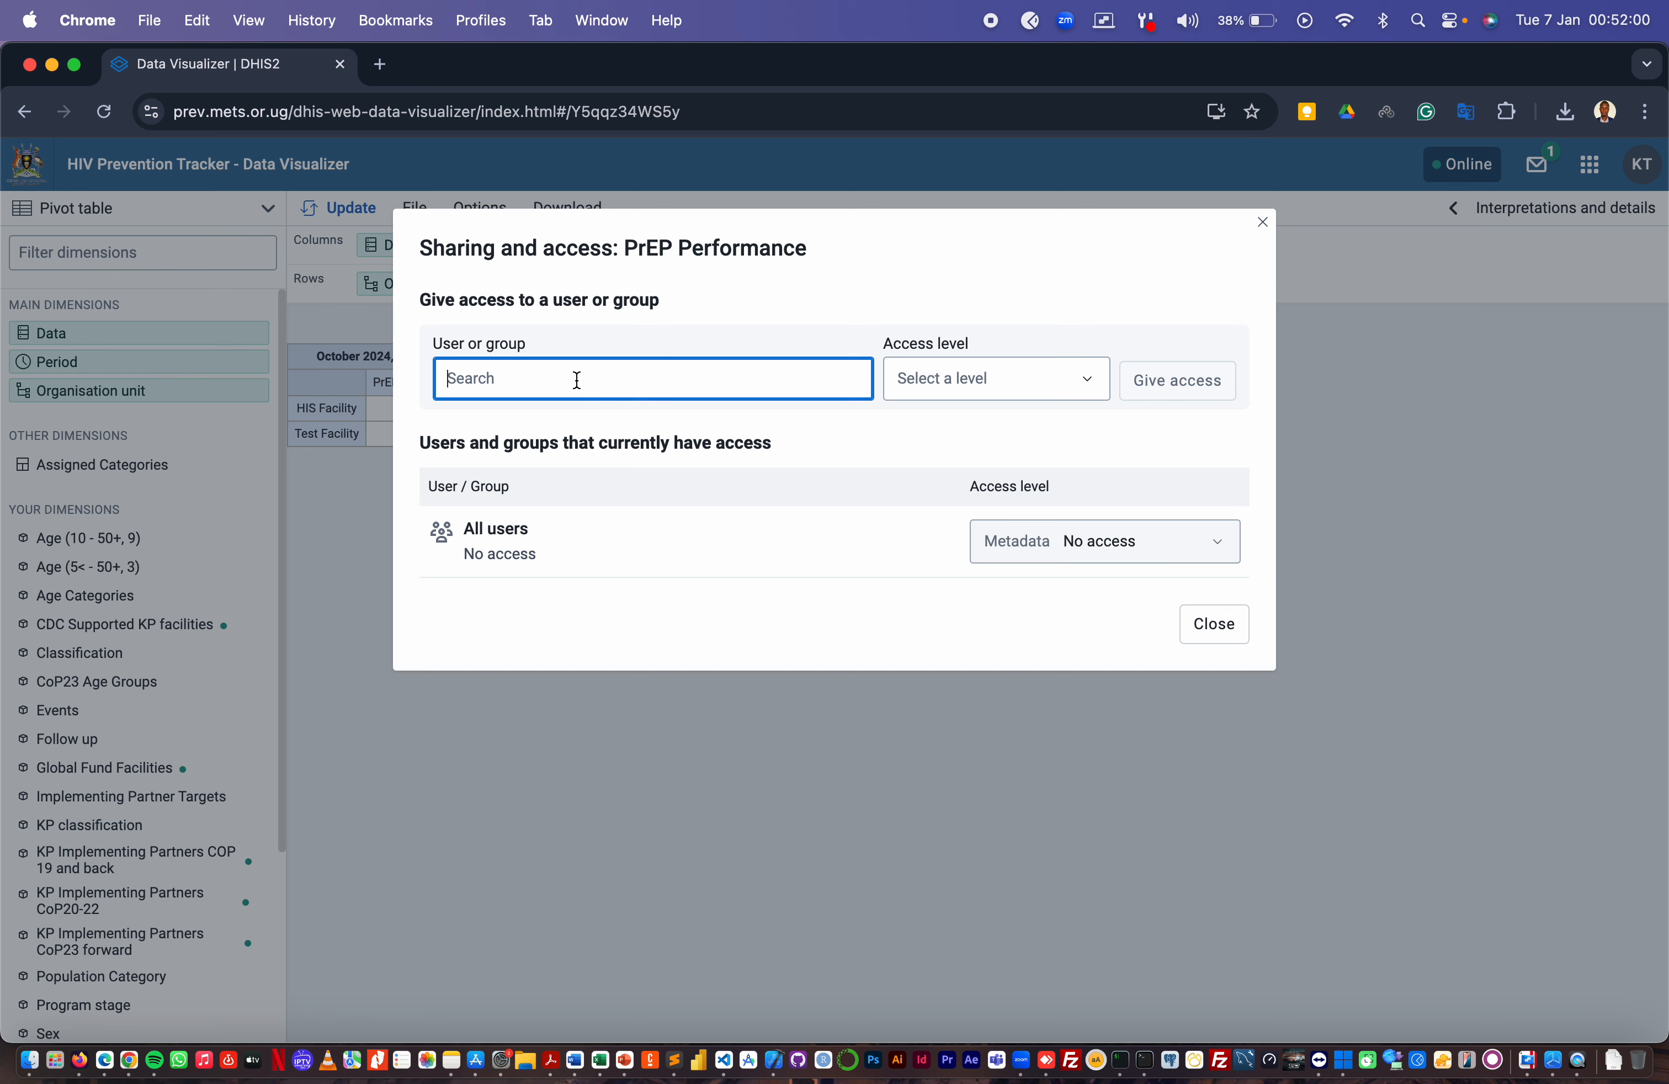
text(kptrainn)
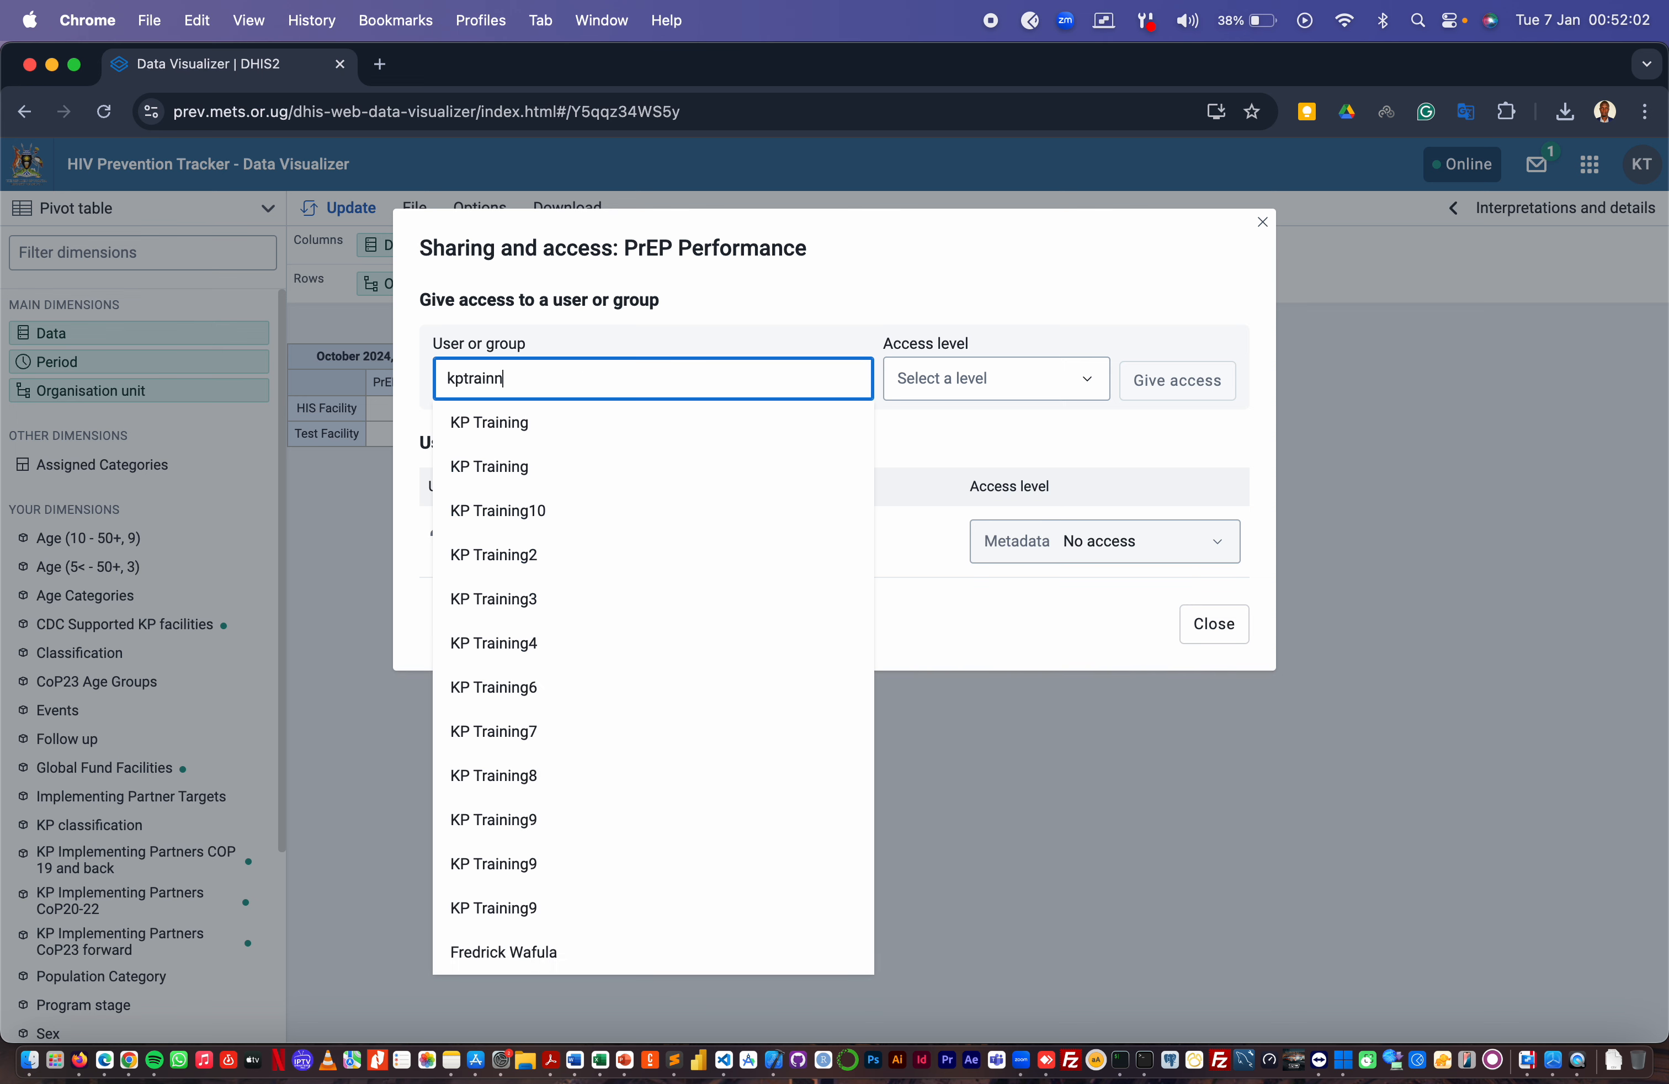
key(BackSpace)
text(ing4)
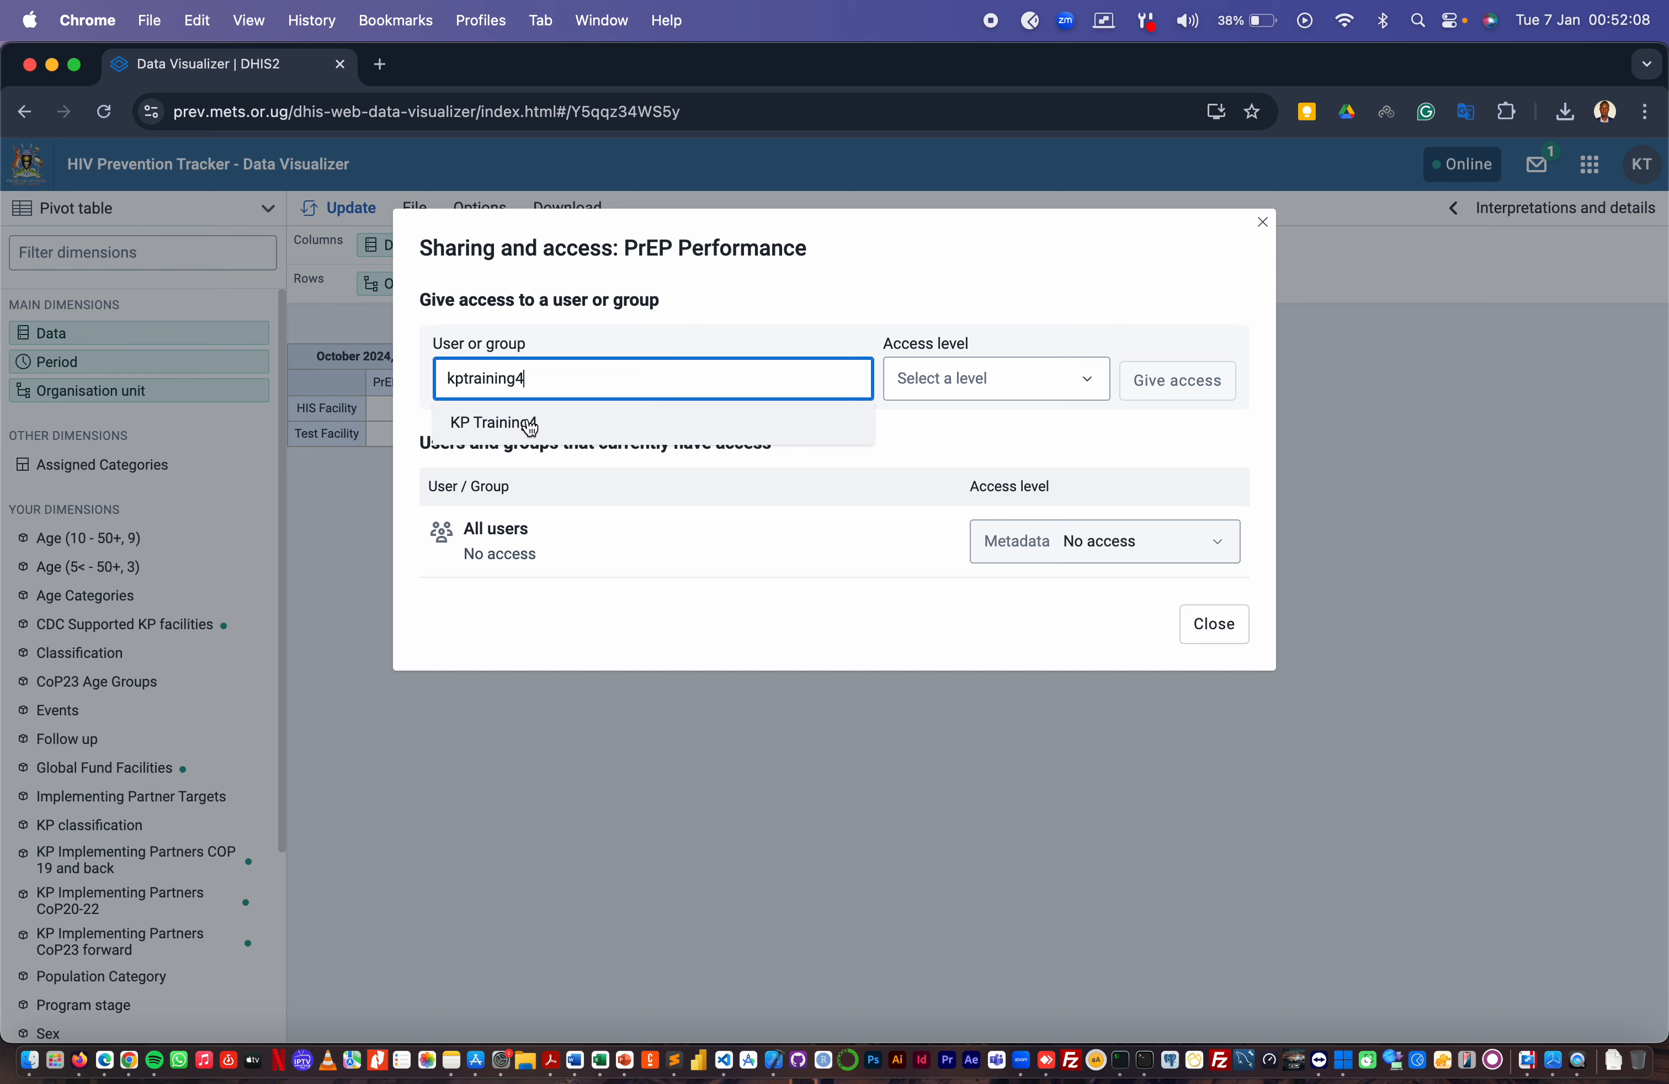
click(519, 424)
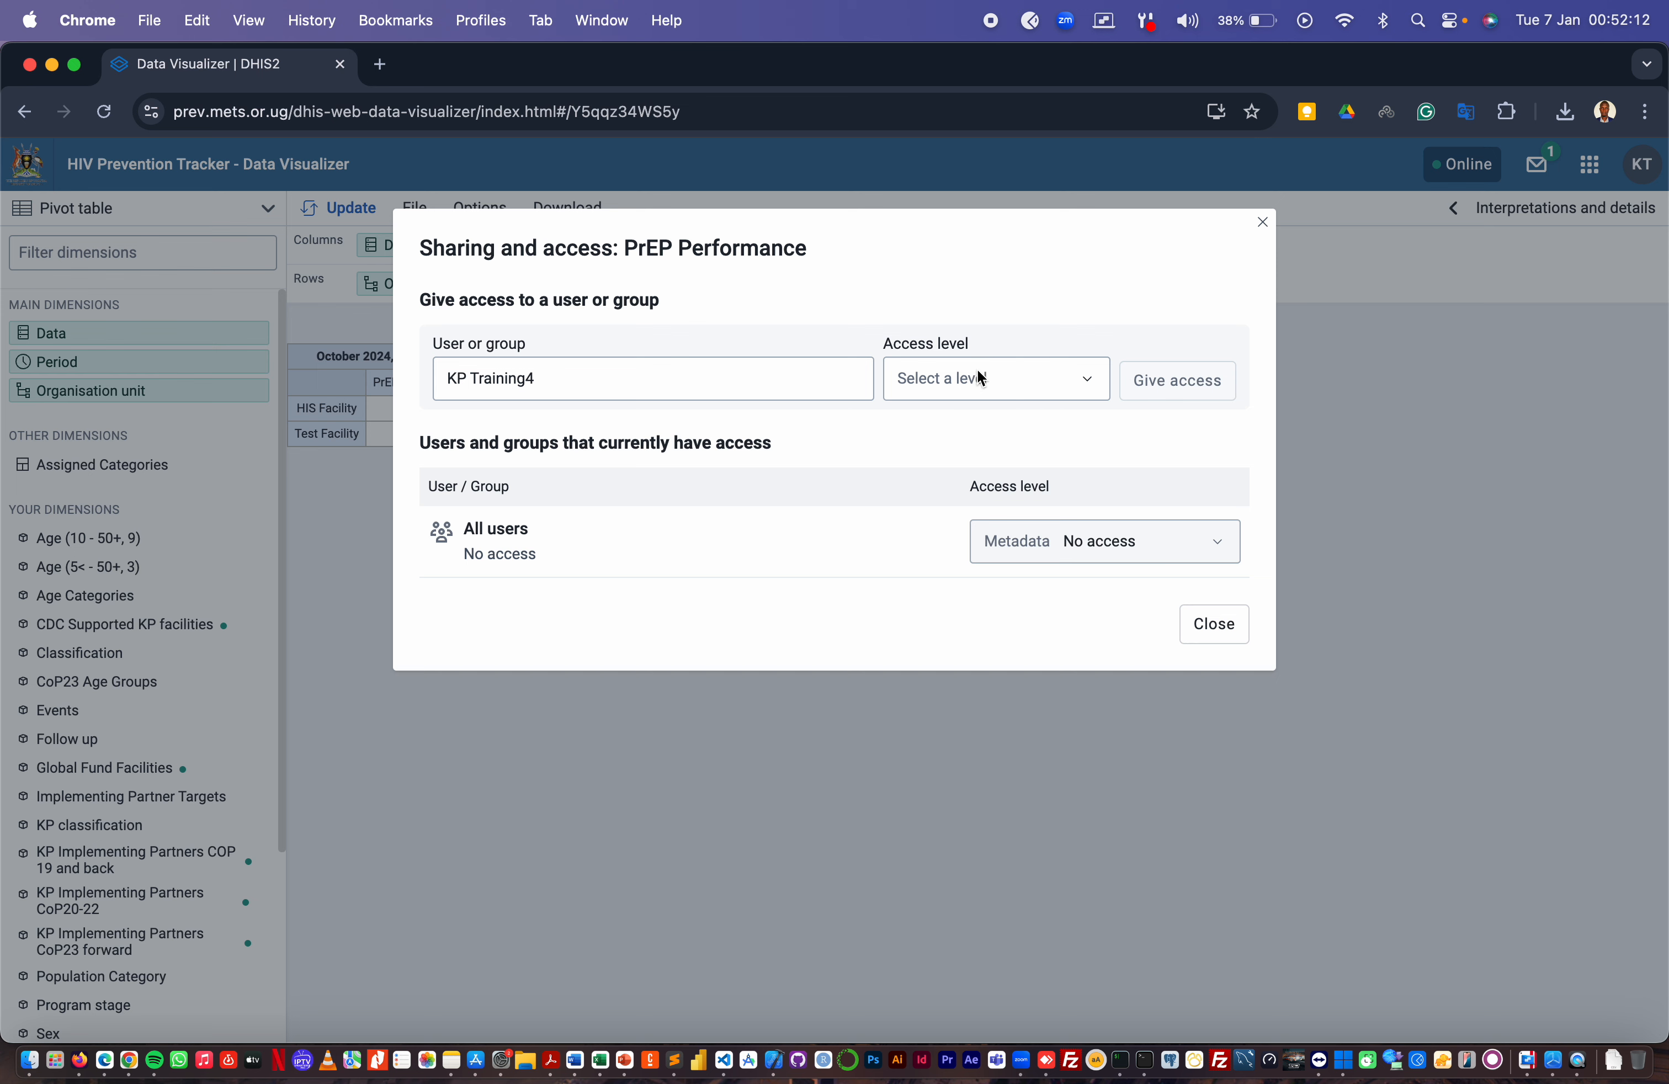
click(988, 377)
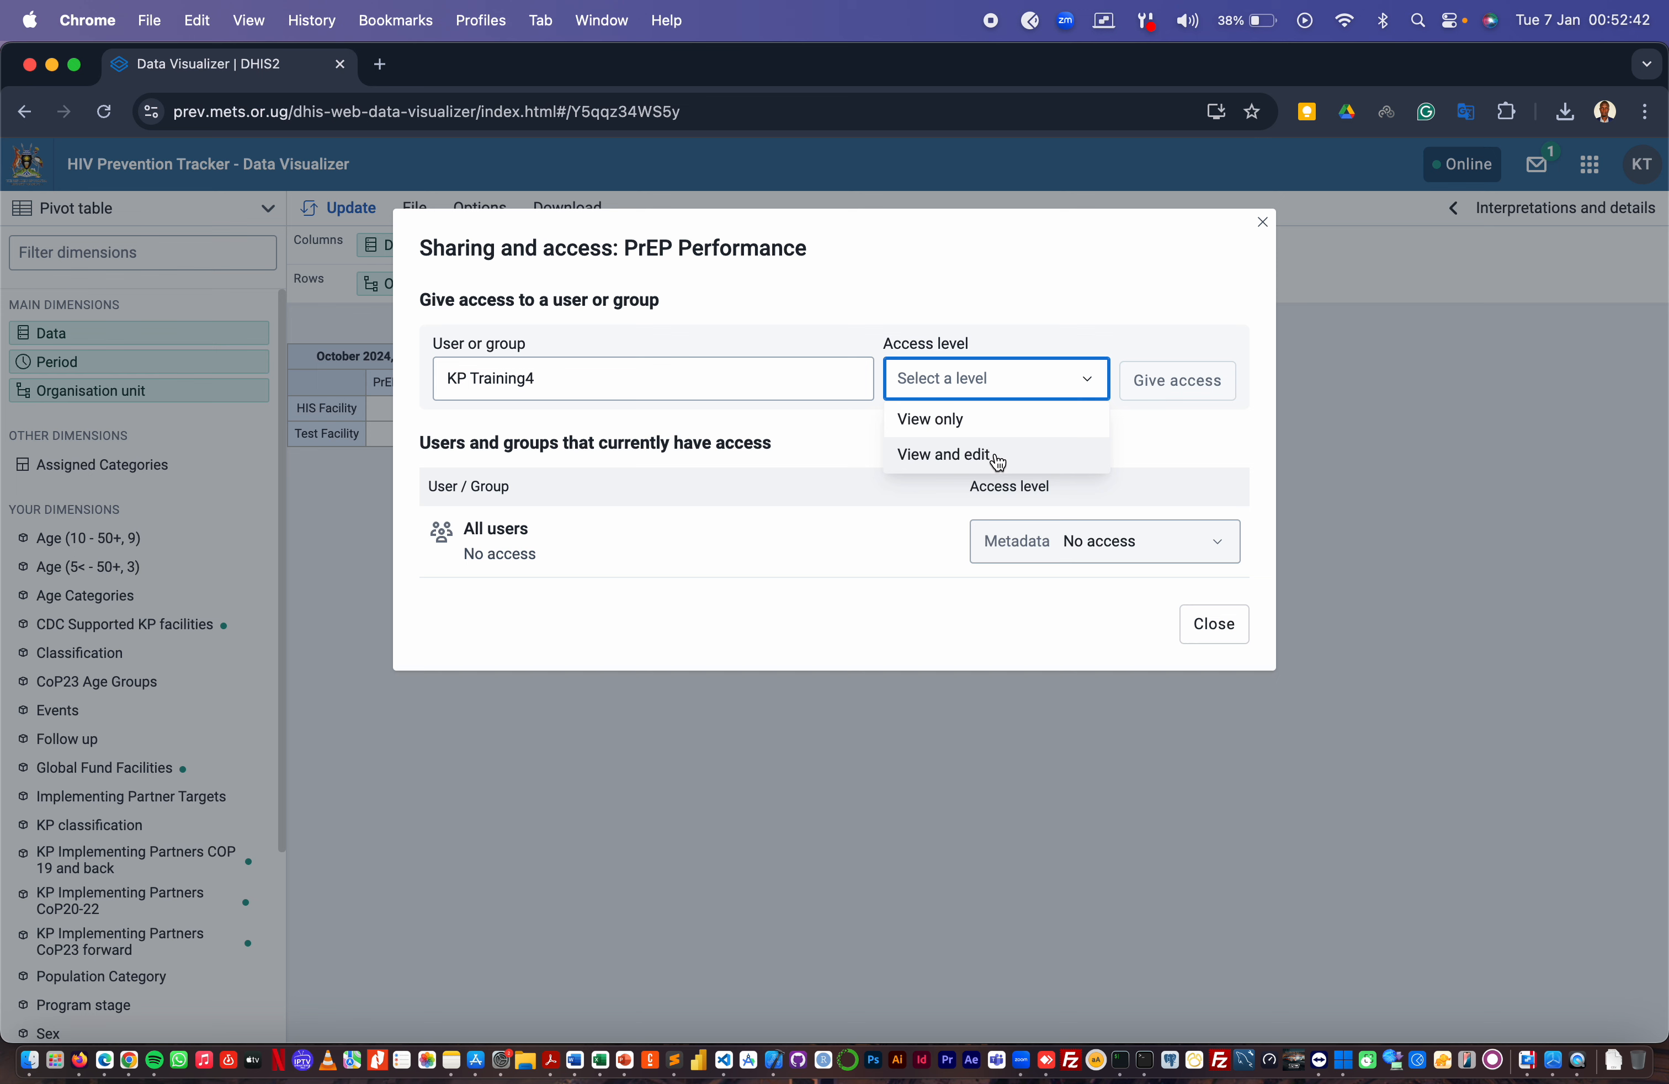
click(965, 426)
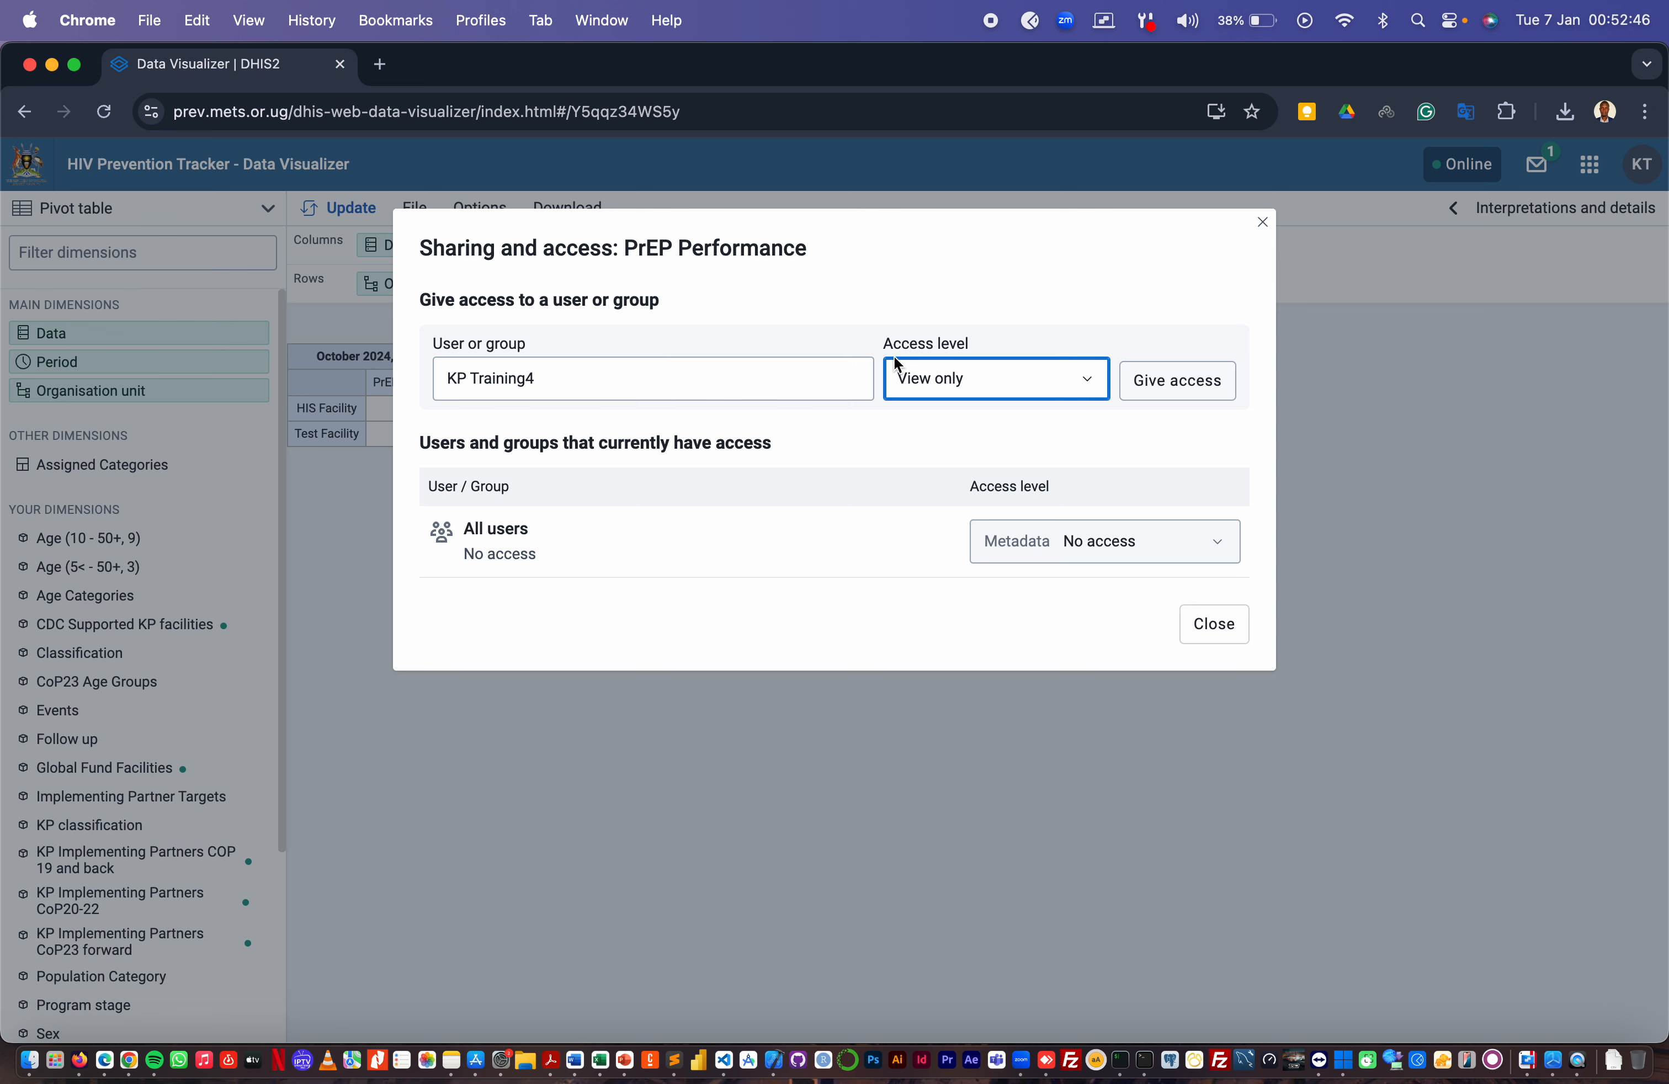
click(1169, 380)
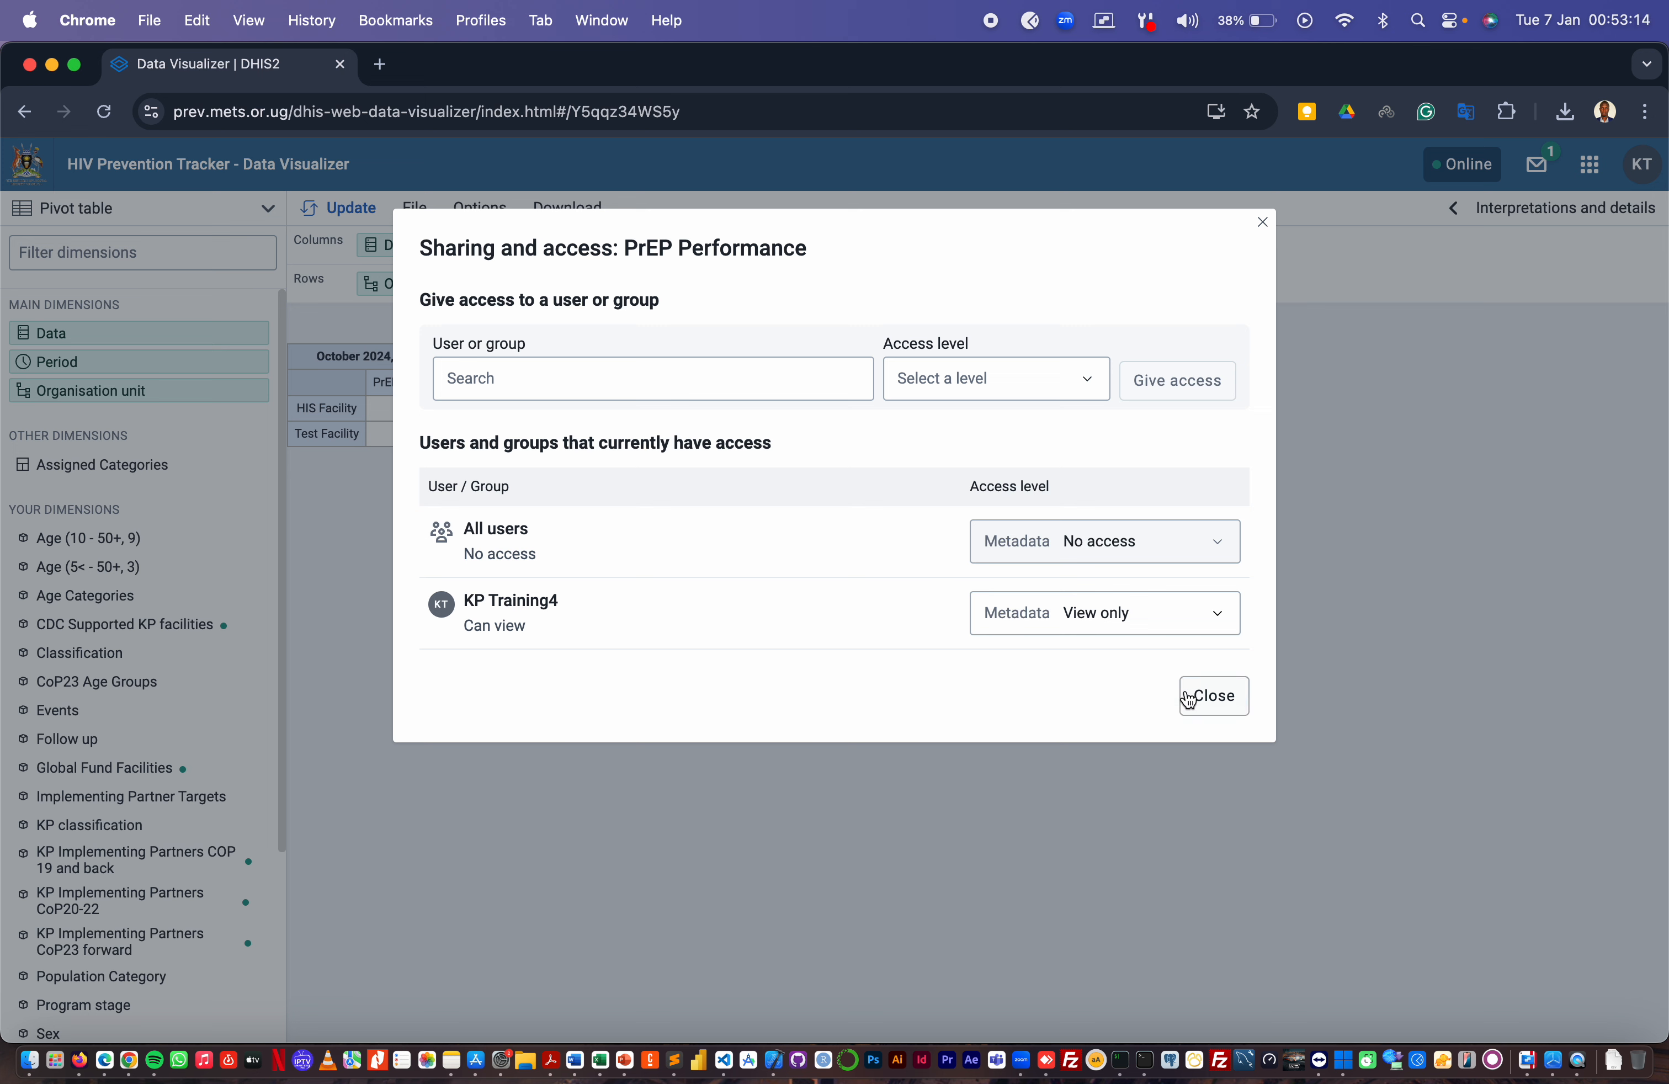
Close the sharing settings of the PrEP Performance visualization
click(1215, 697)
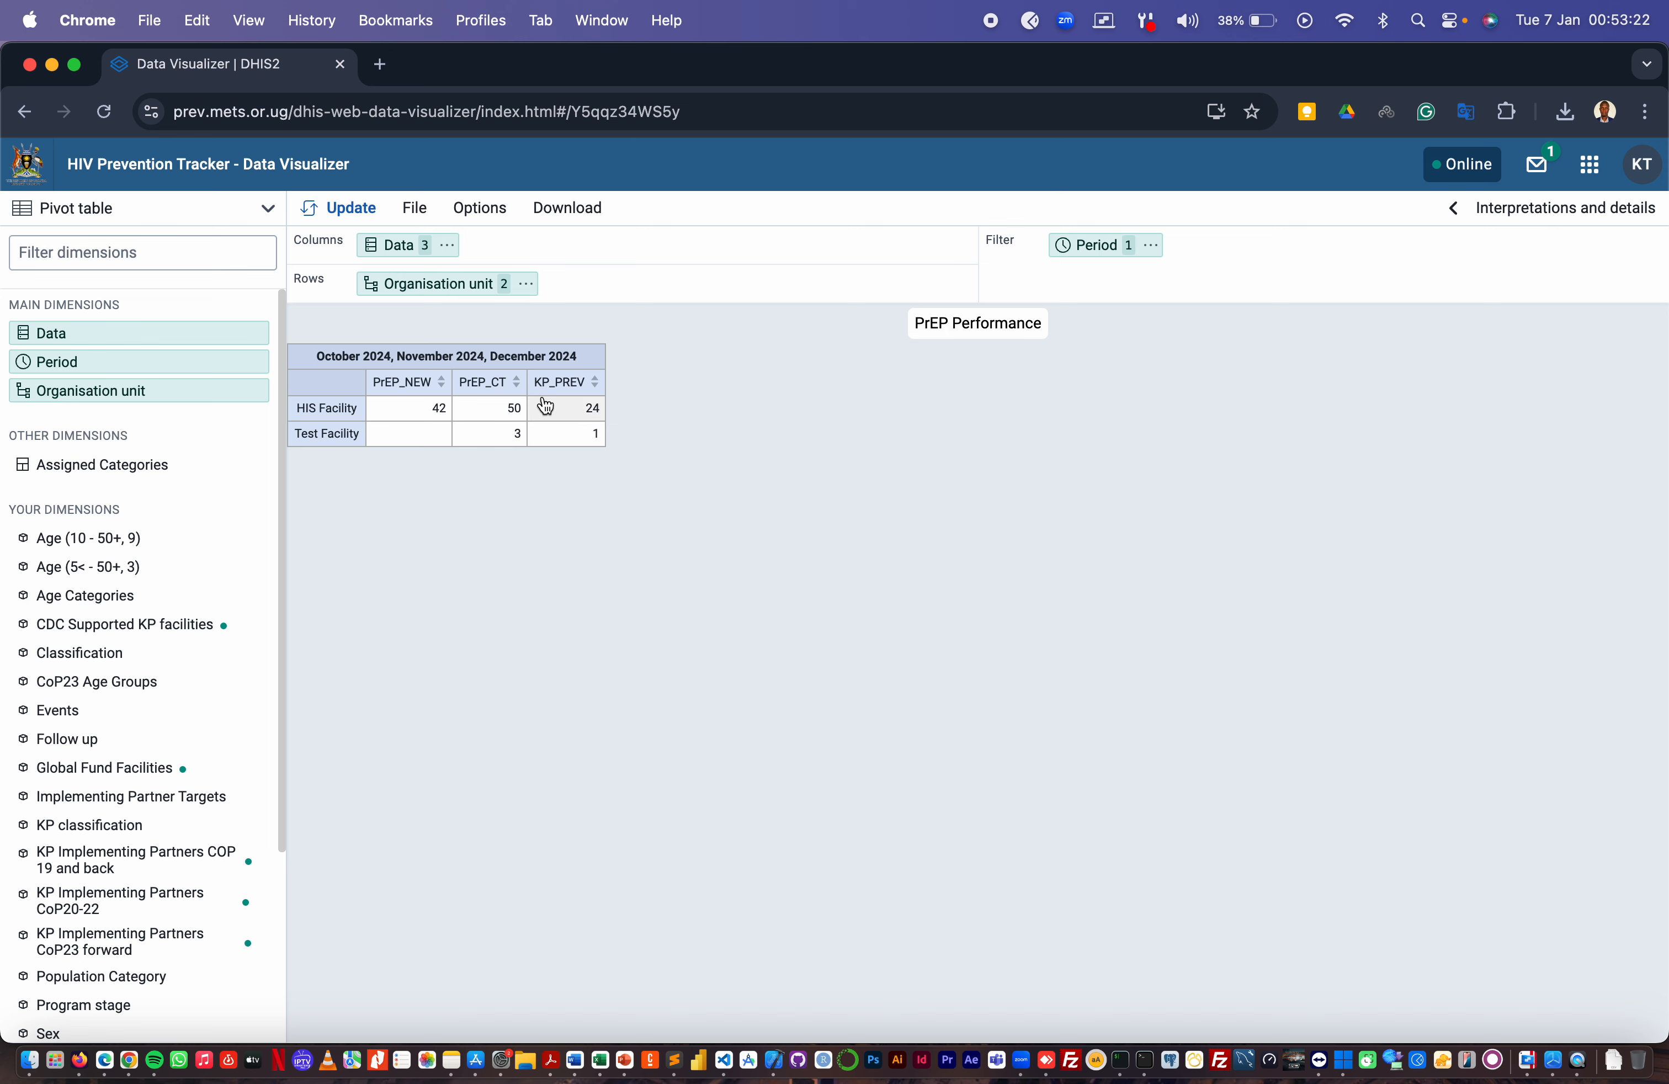
mouse_move(545, 406)
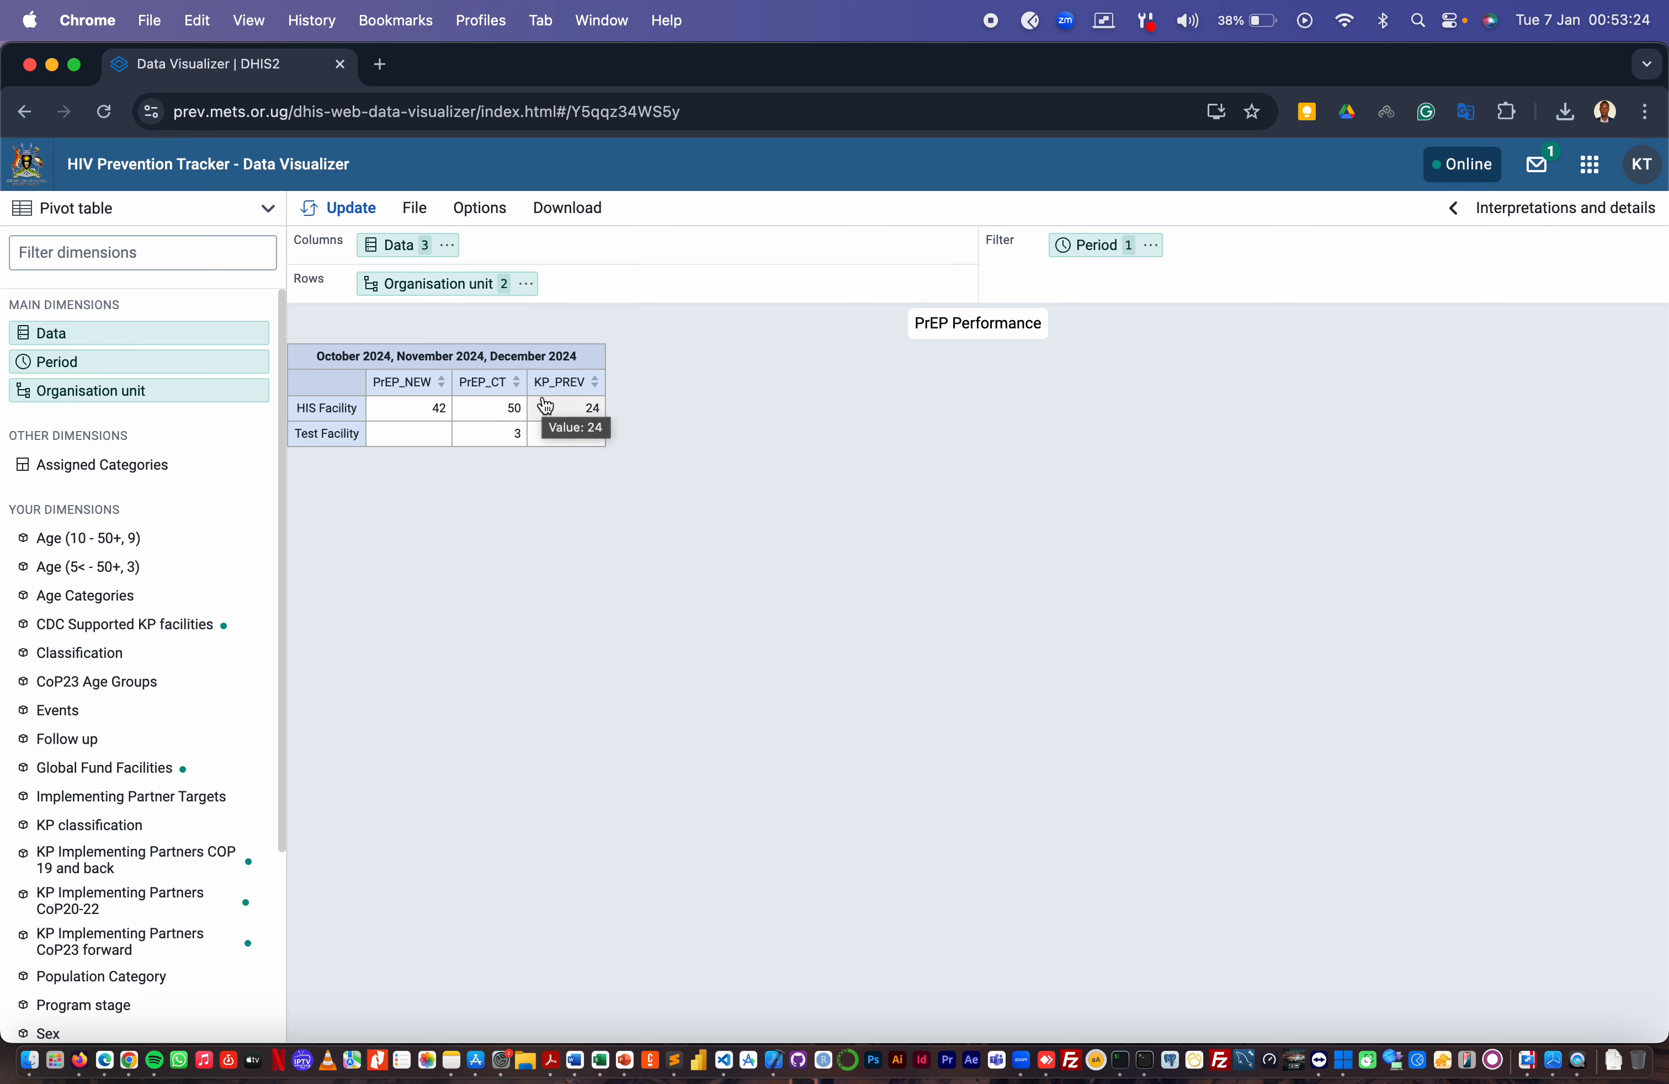
click(418, 210)
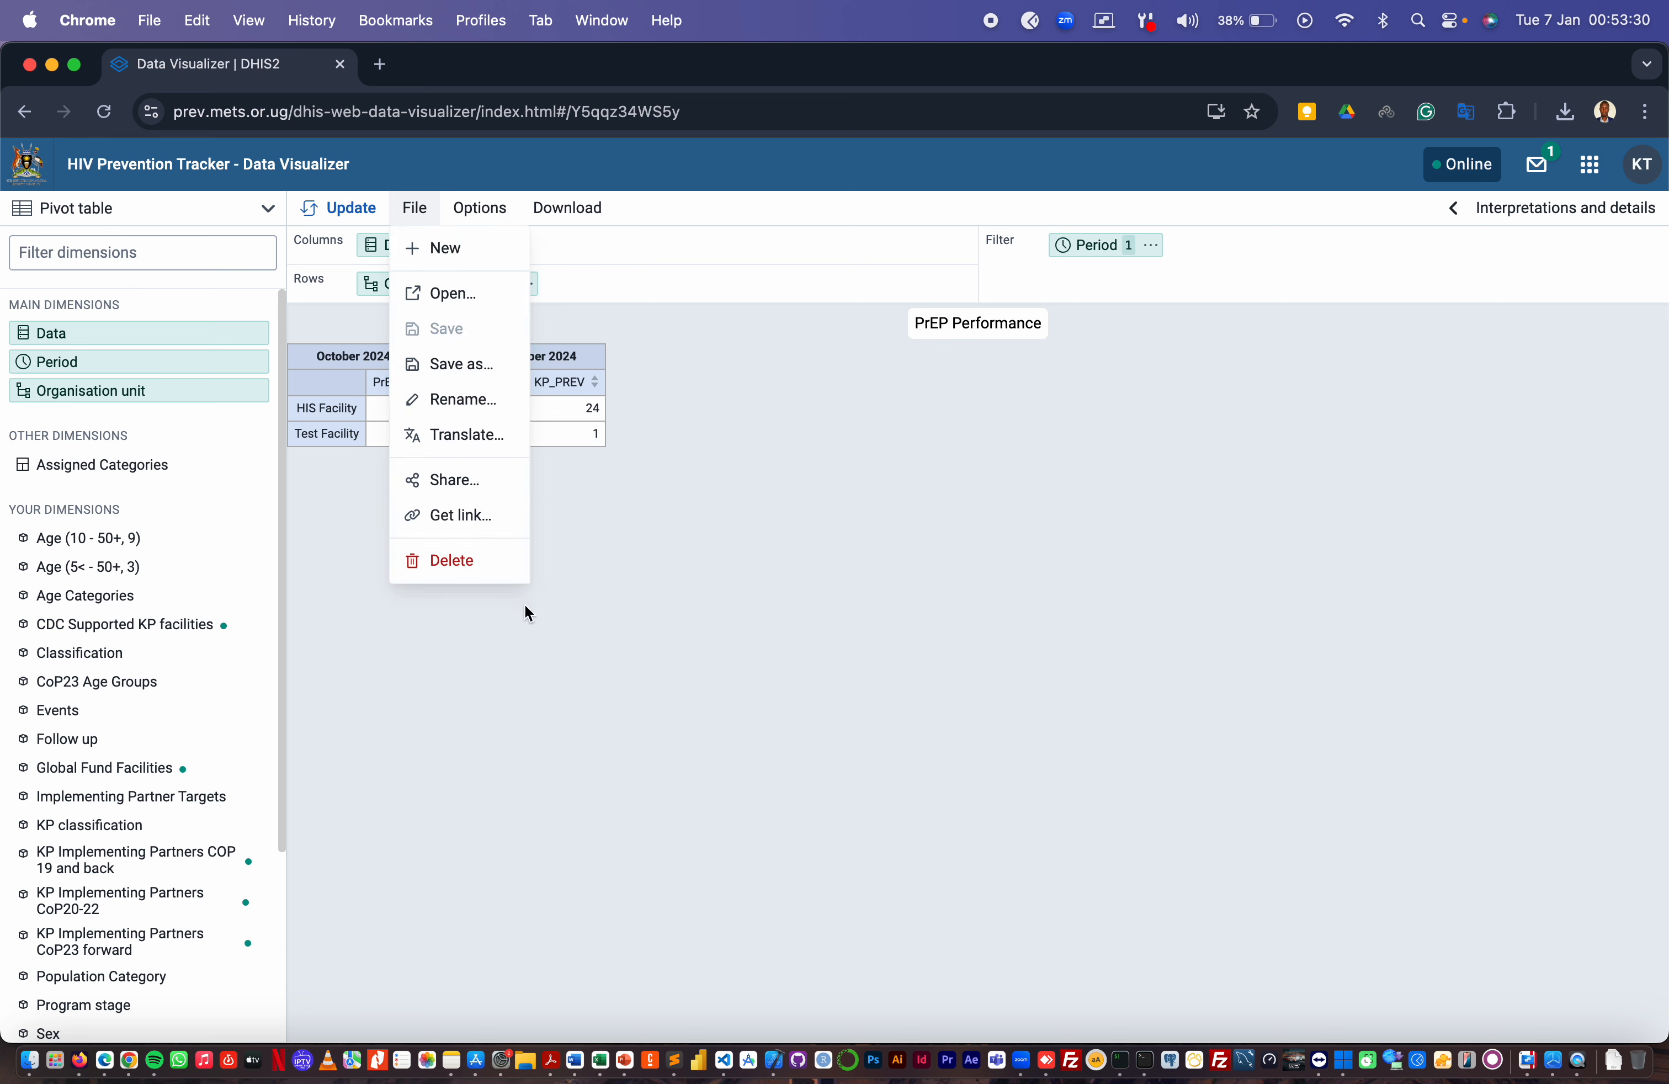
click(540, 675)
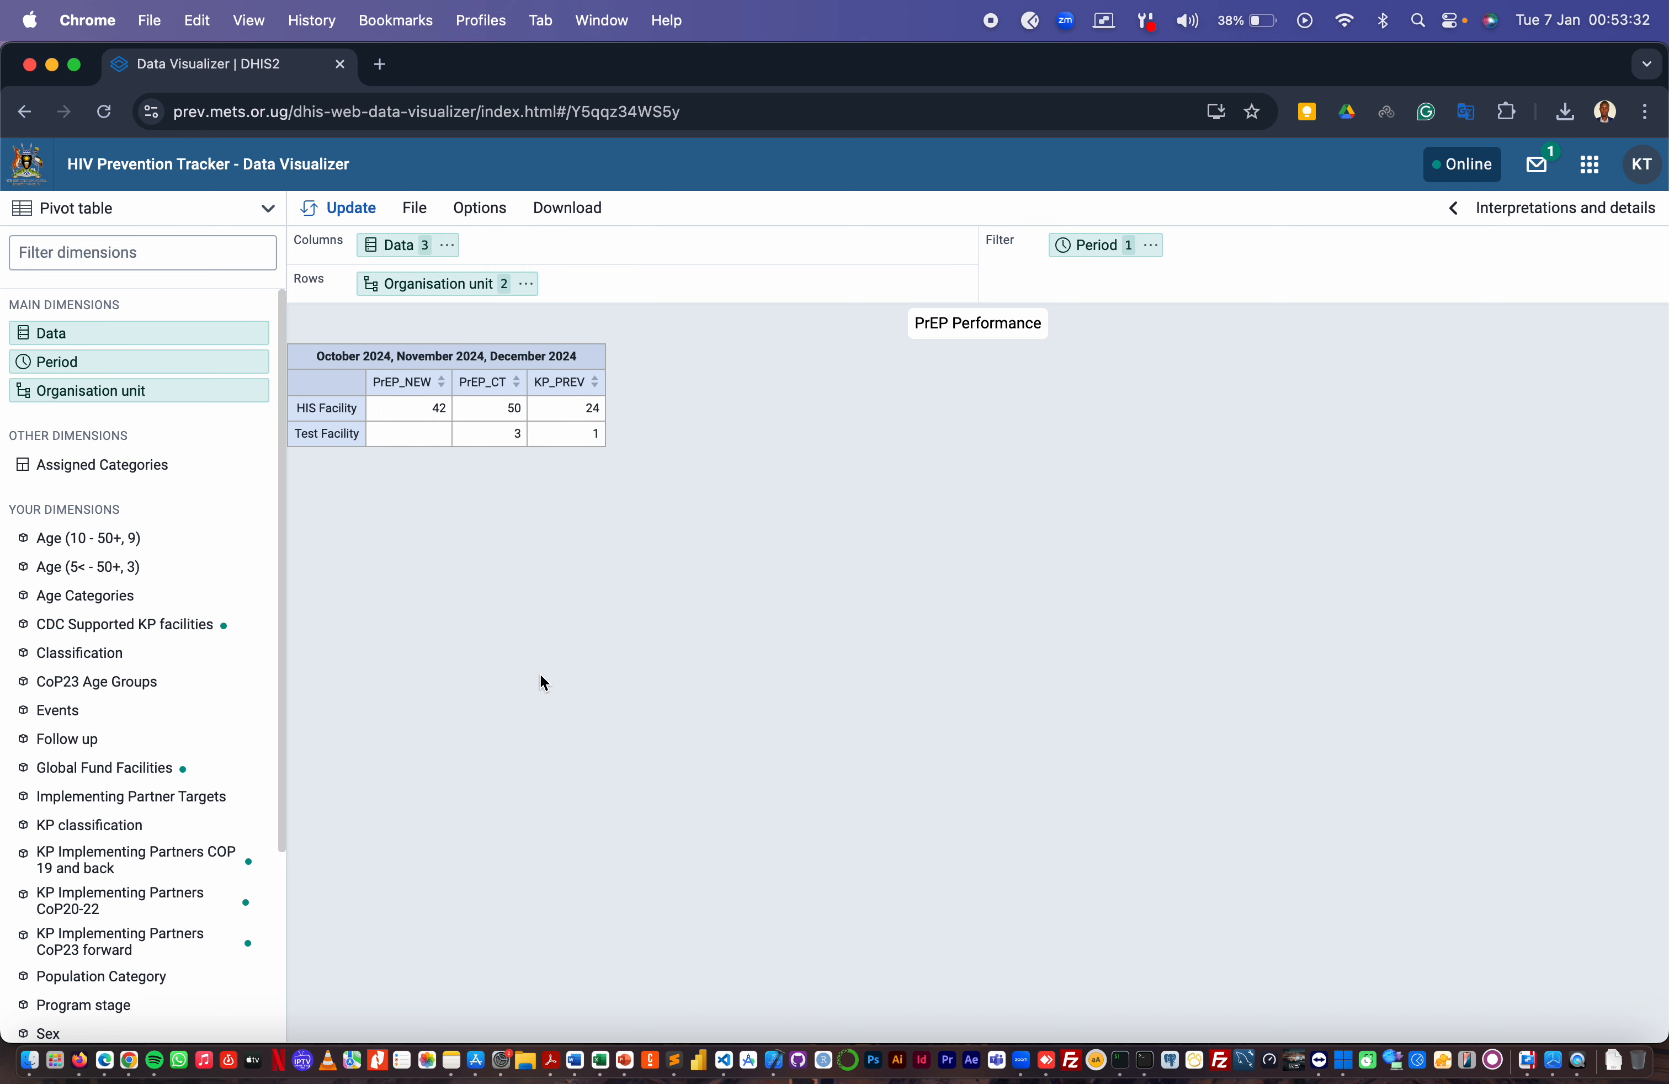
Set the pivot table's data options to show columns totals and row totals and hide empty rows, and update the table
click(461, 218)
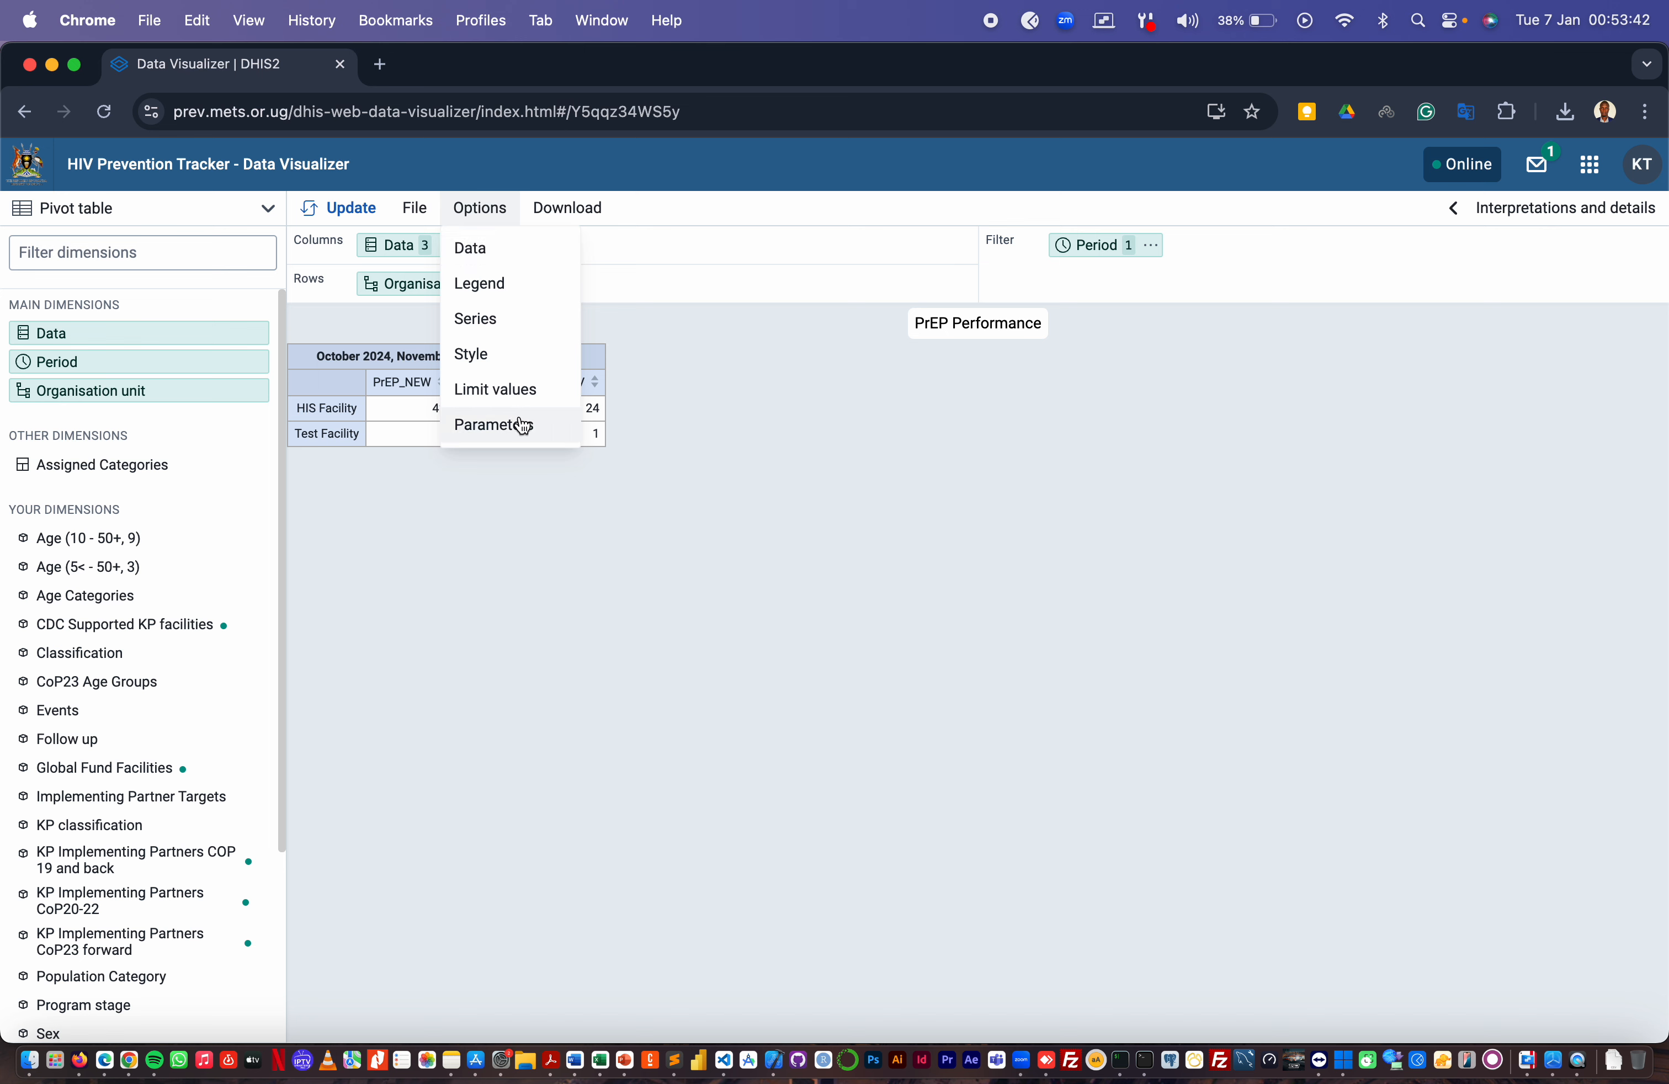
click(482, 248)
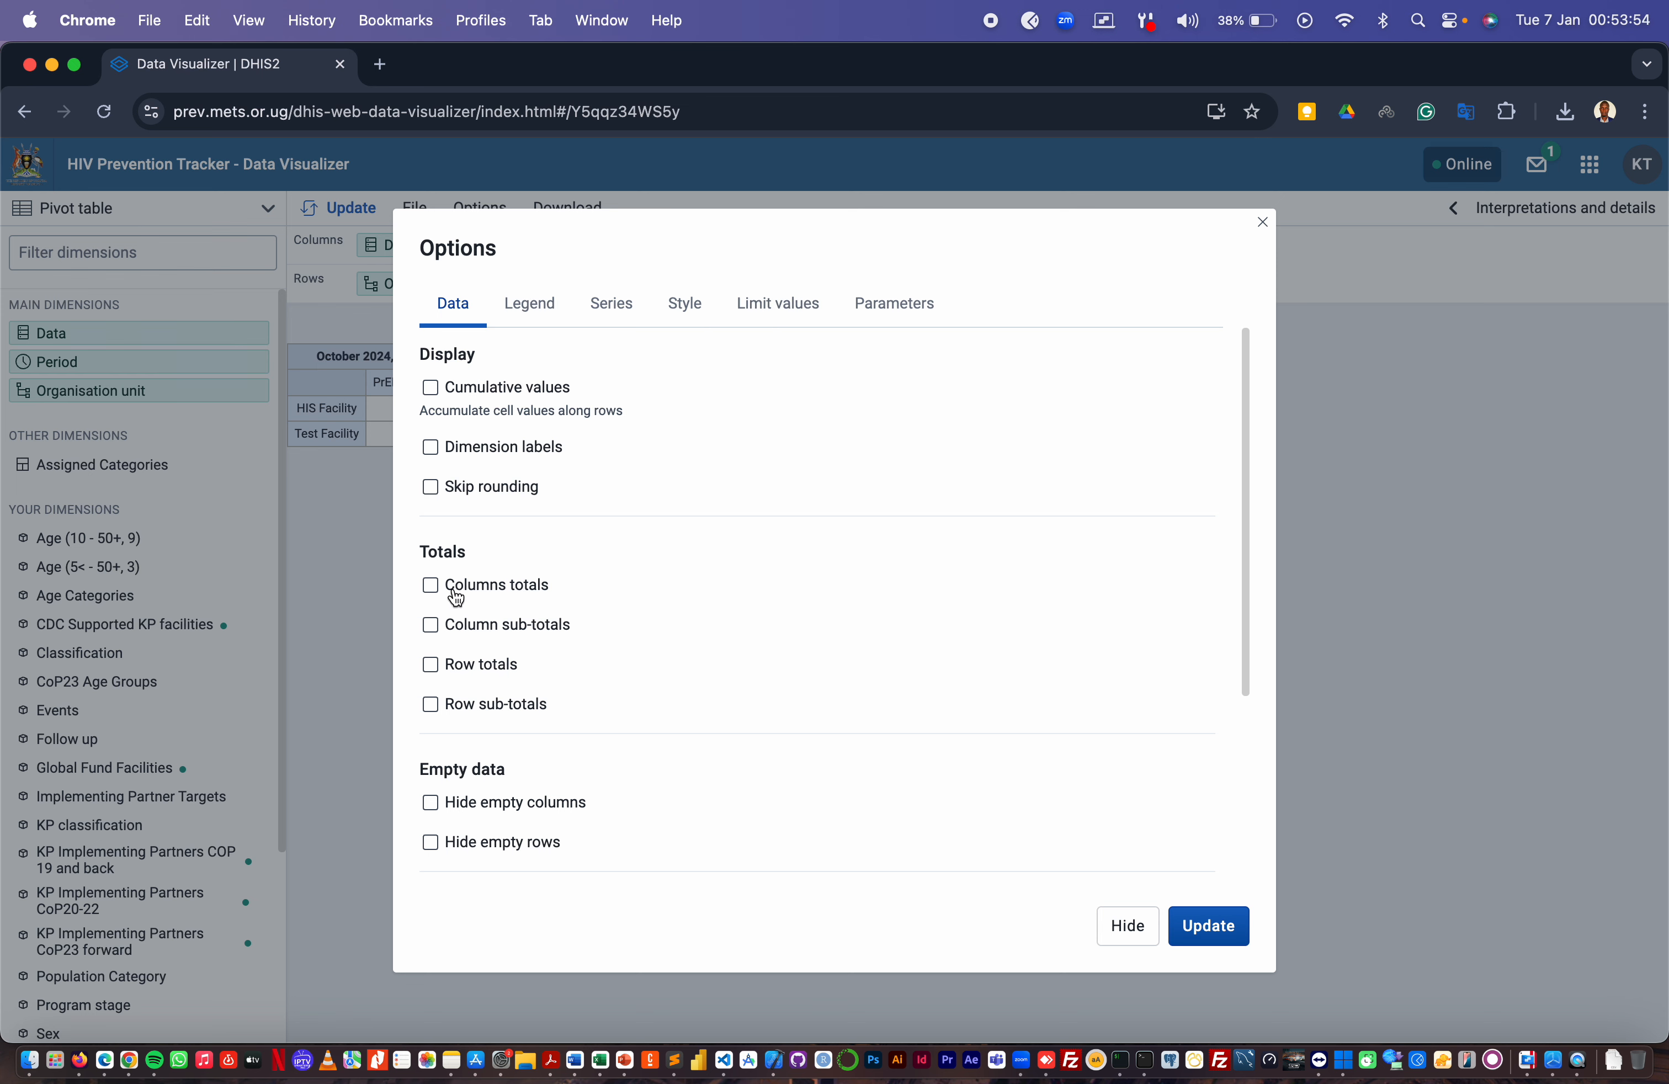
click(433, 587)
click(431, 667)
click(472, 844)
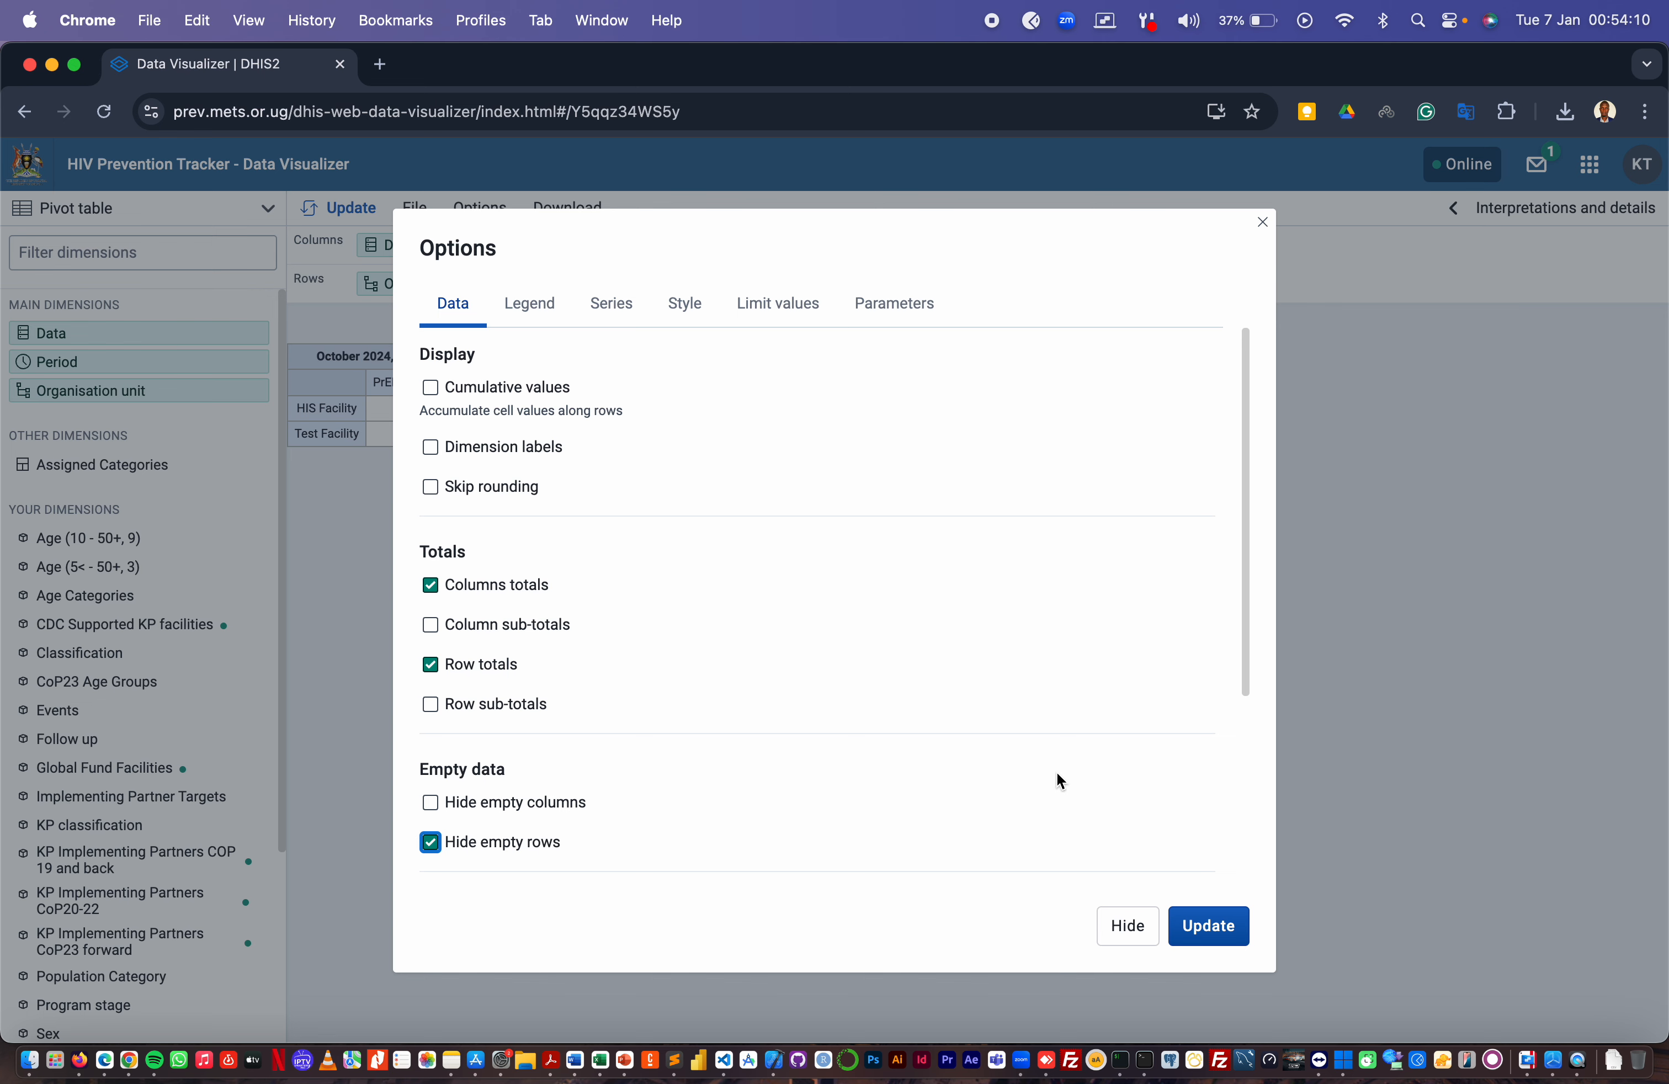
click(1205, 925)
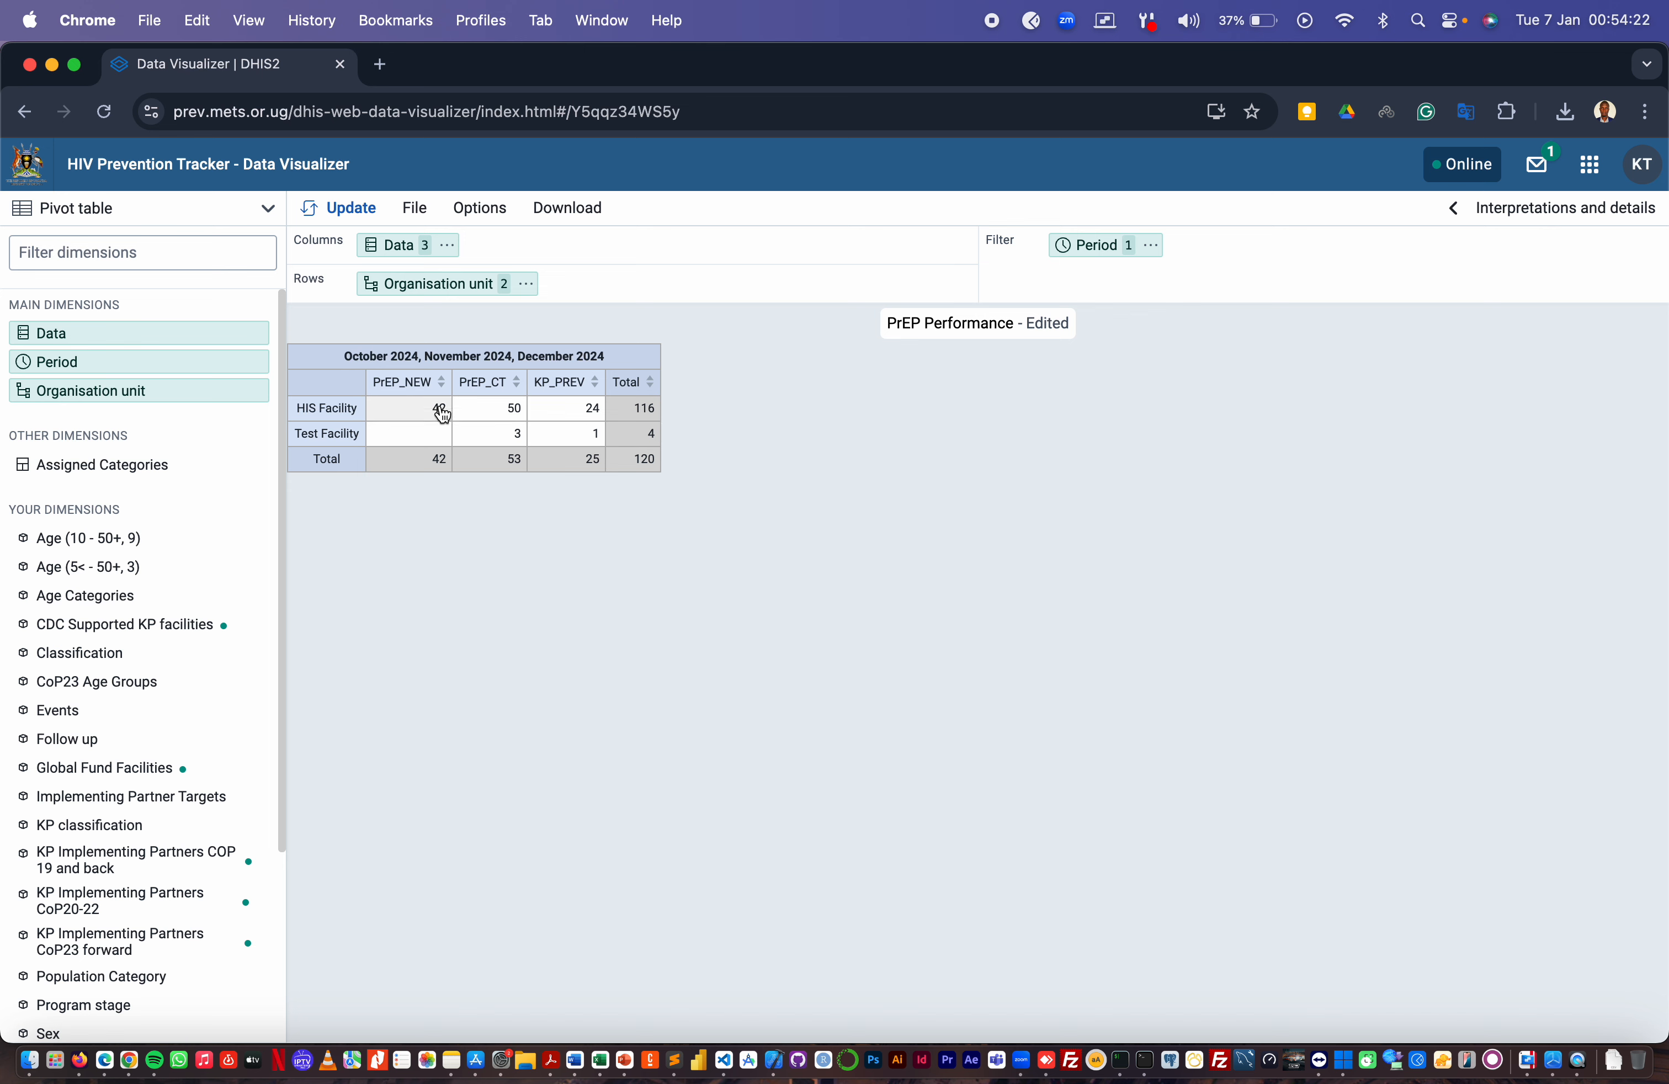
mouse_move(425, 453)
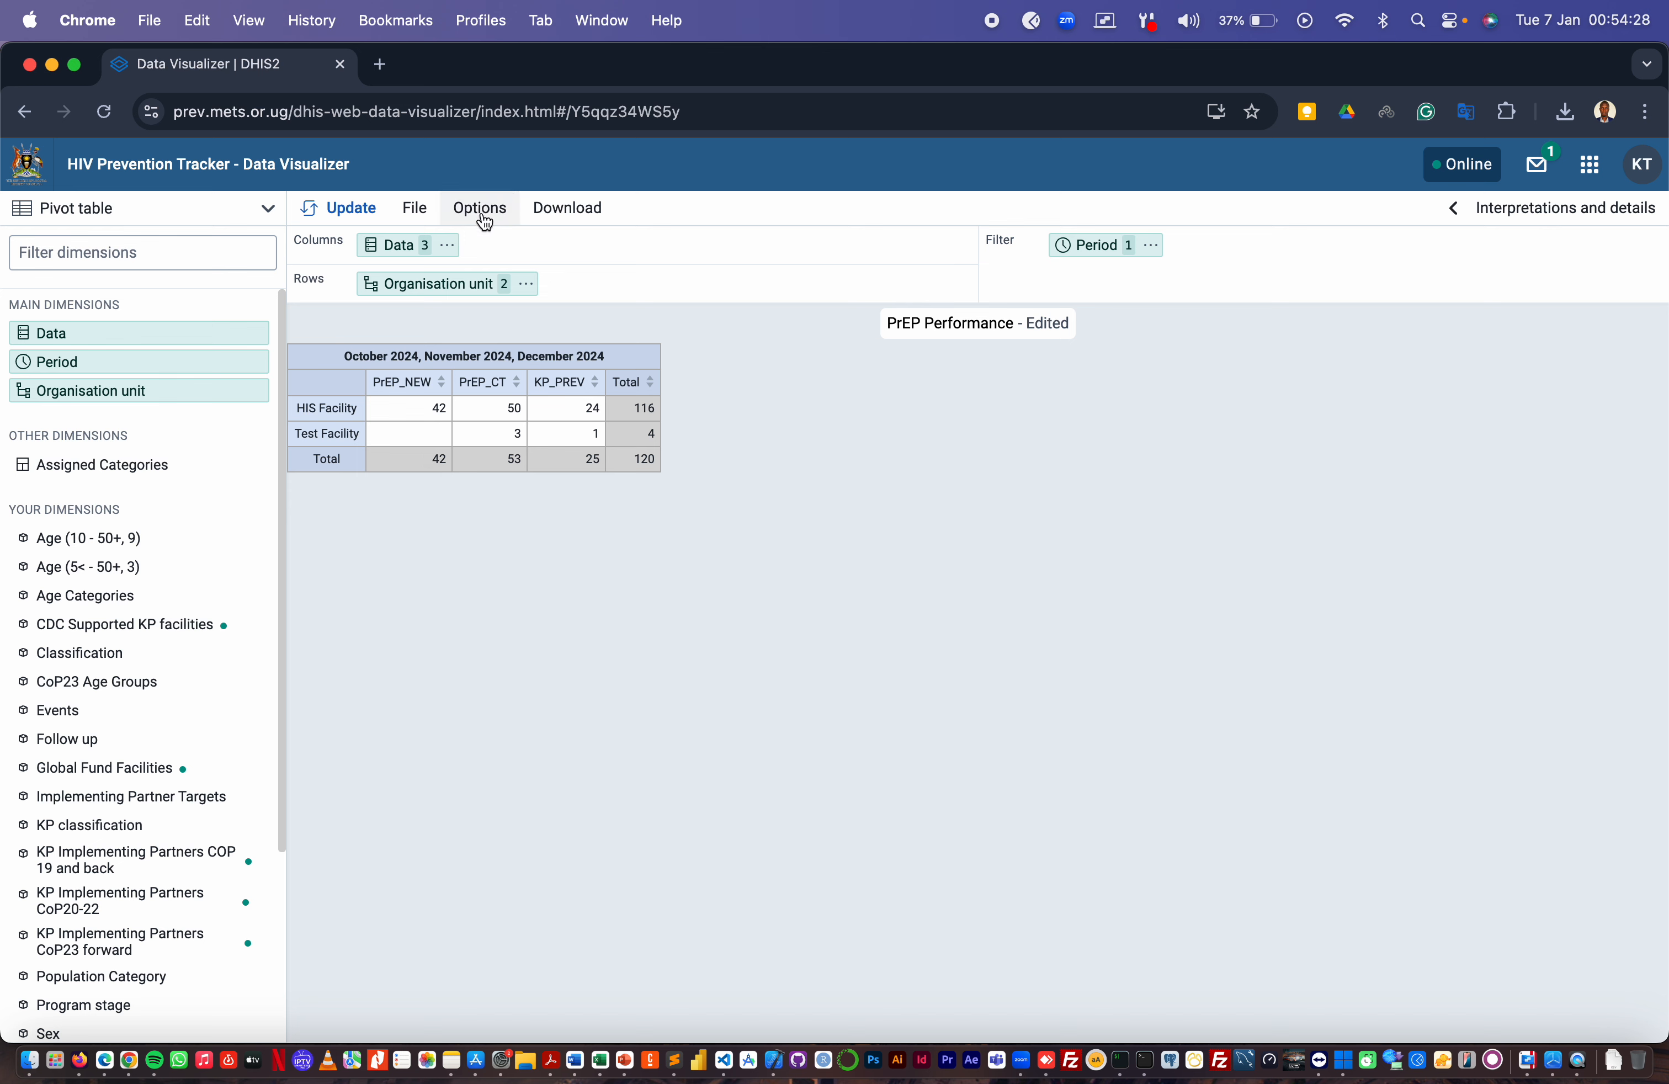
click(565, 213)
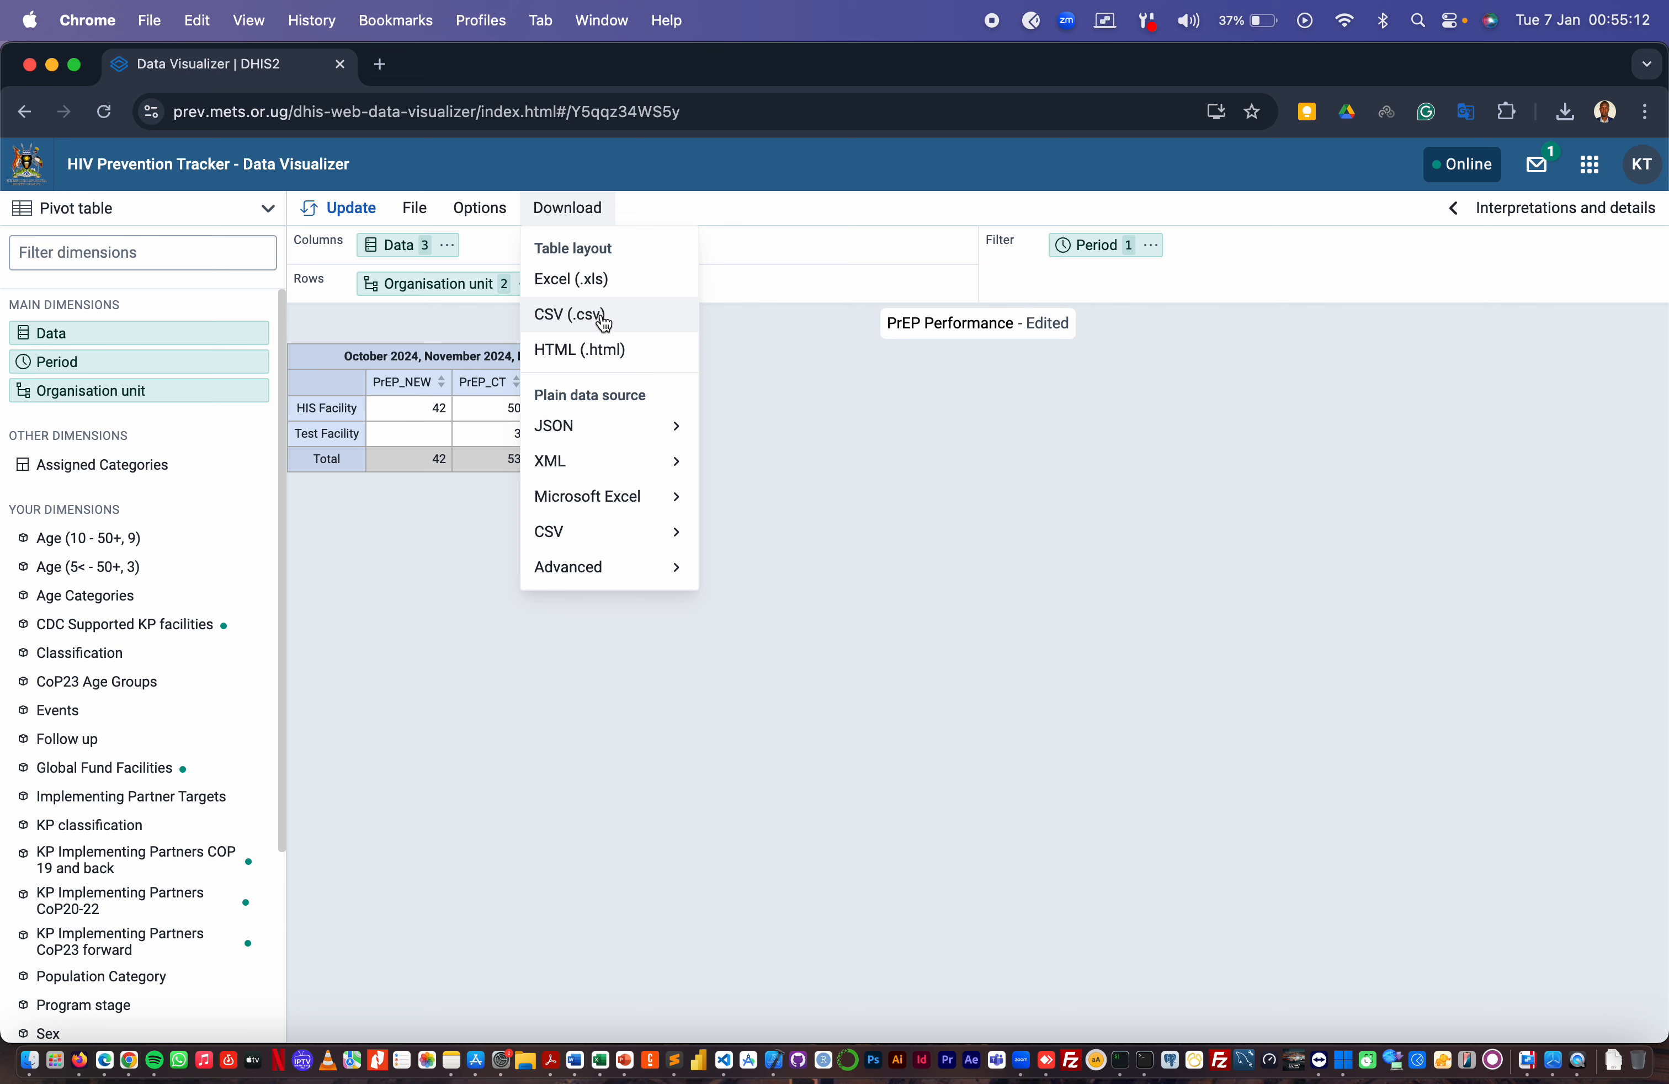
click(590, 318)
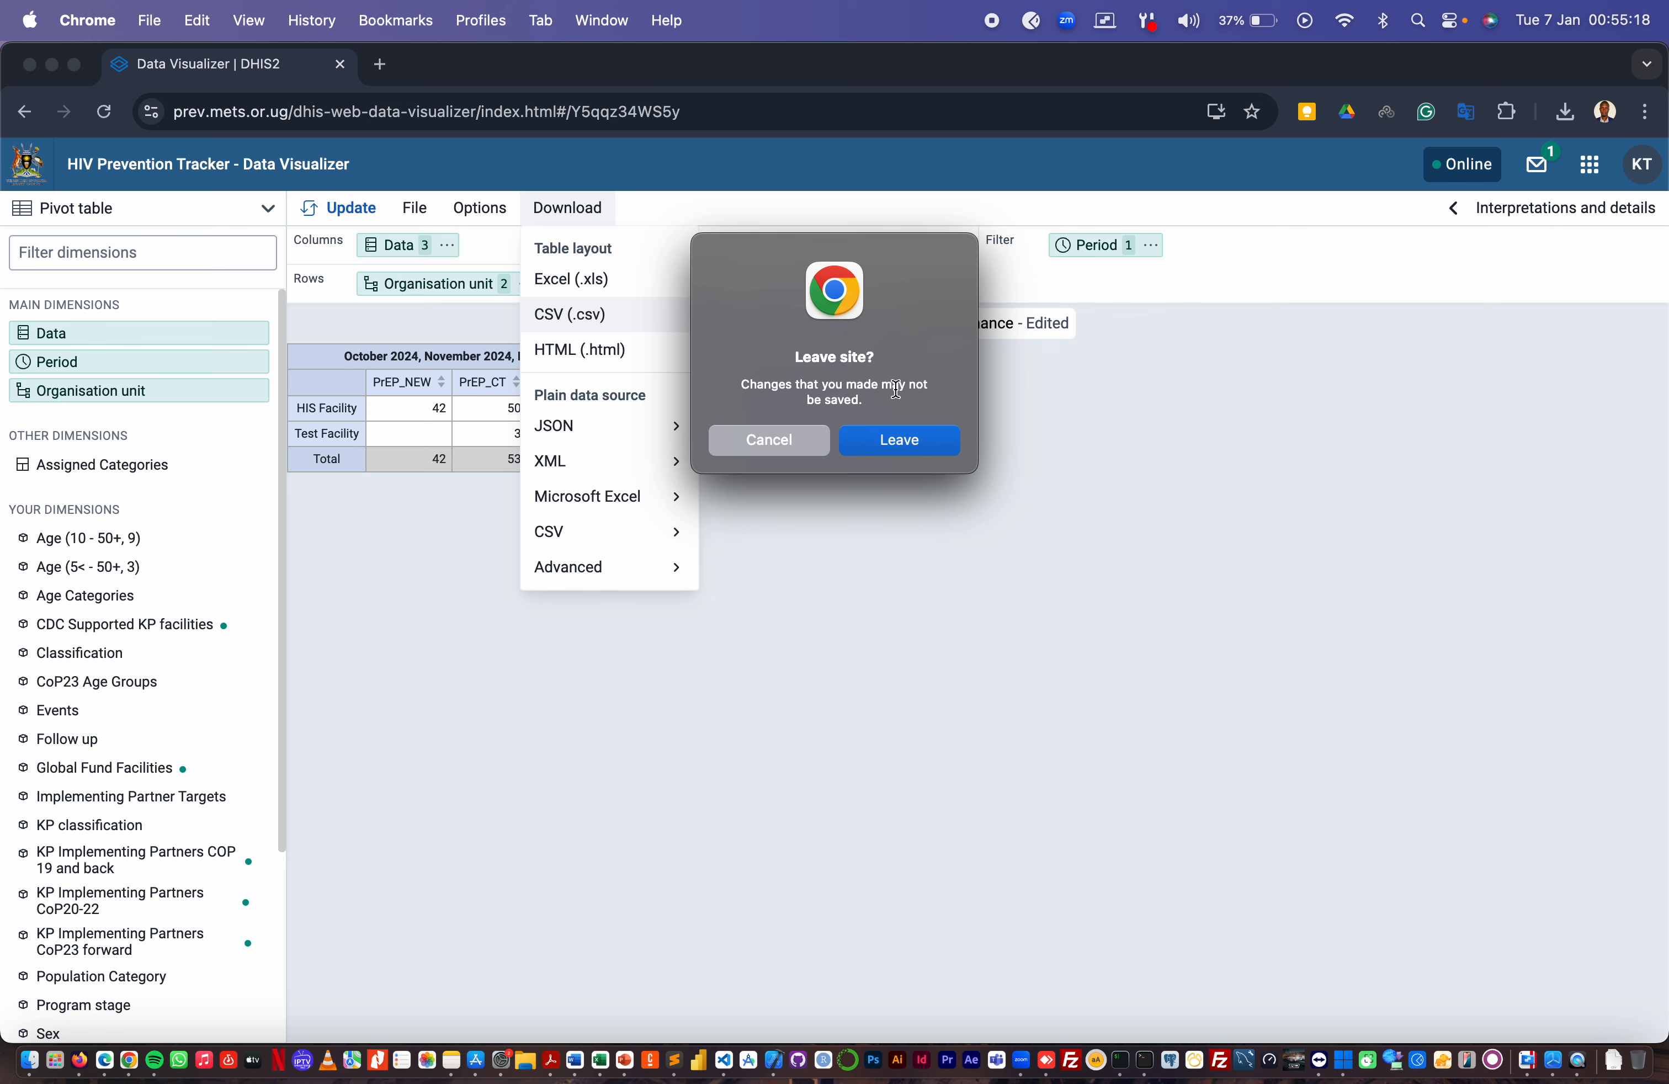
click(766, 444)
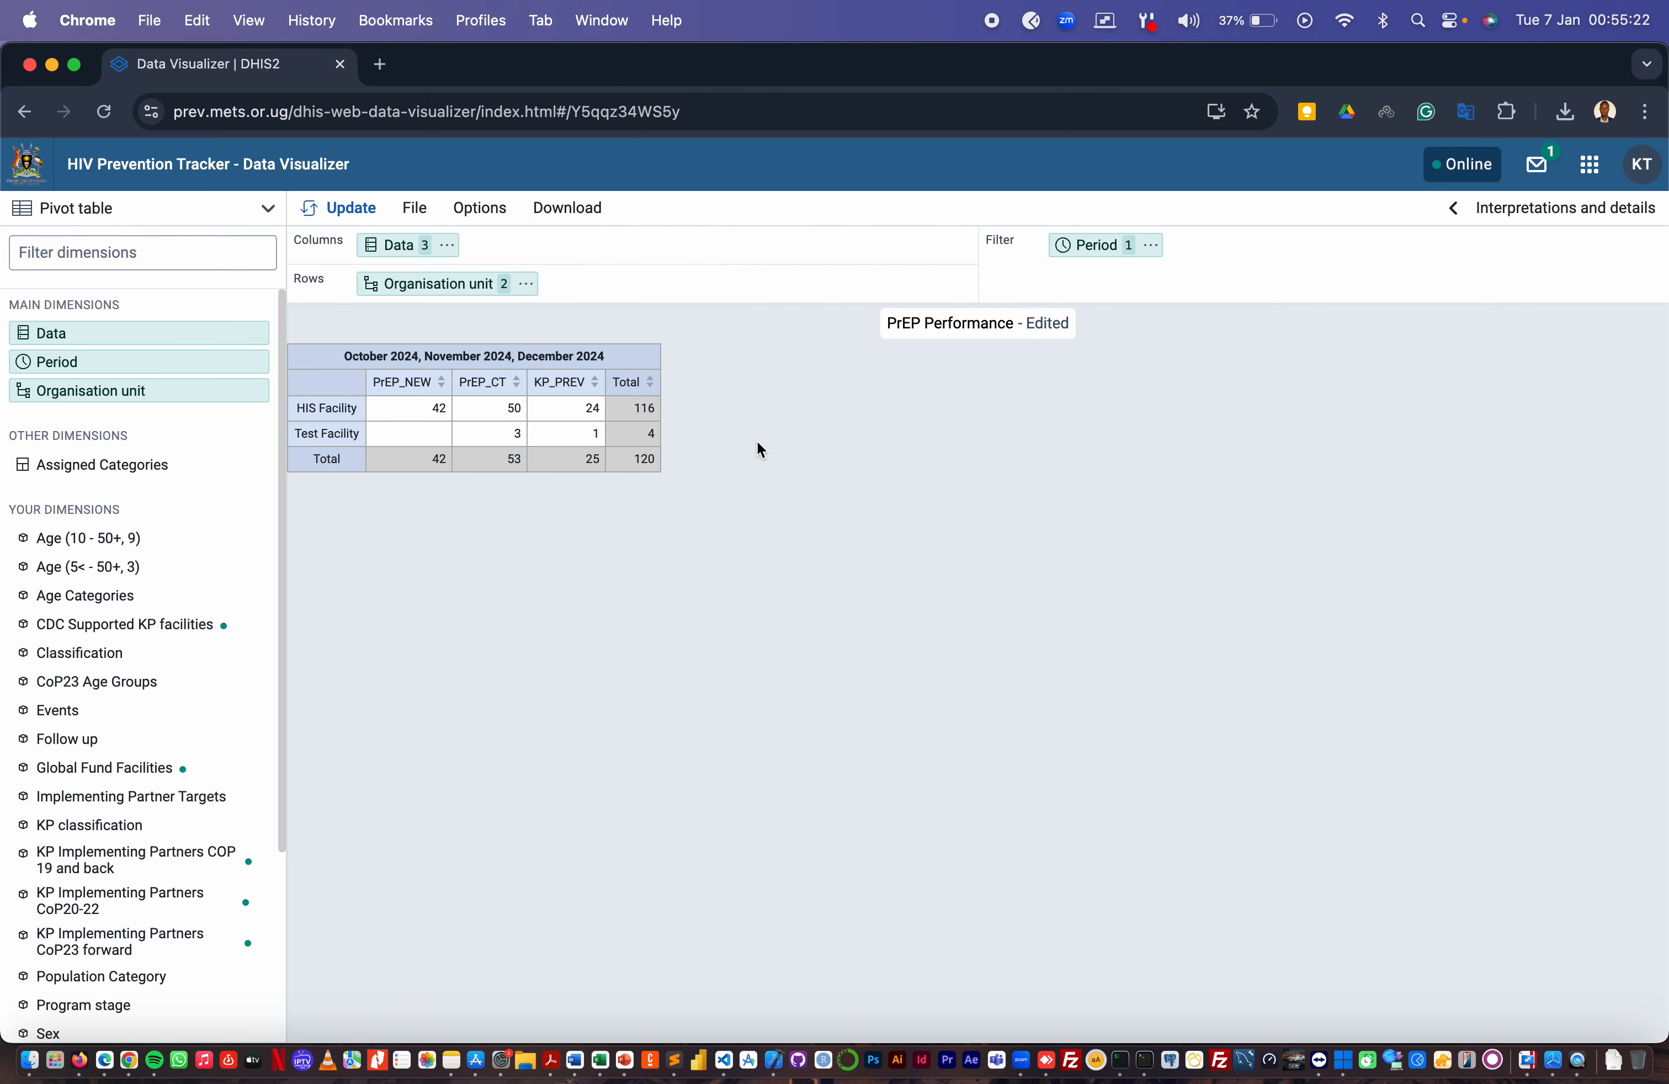
Save the edited PrEP Performance visualization under its existing name
scroll(997, 340, up, 5)
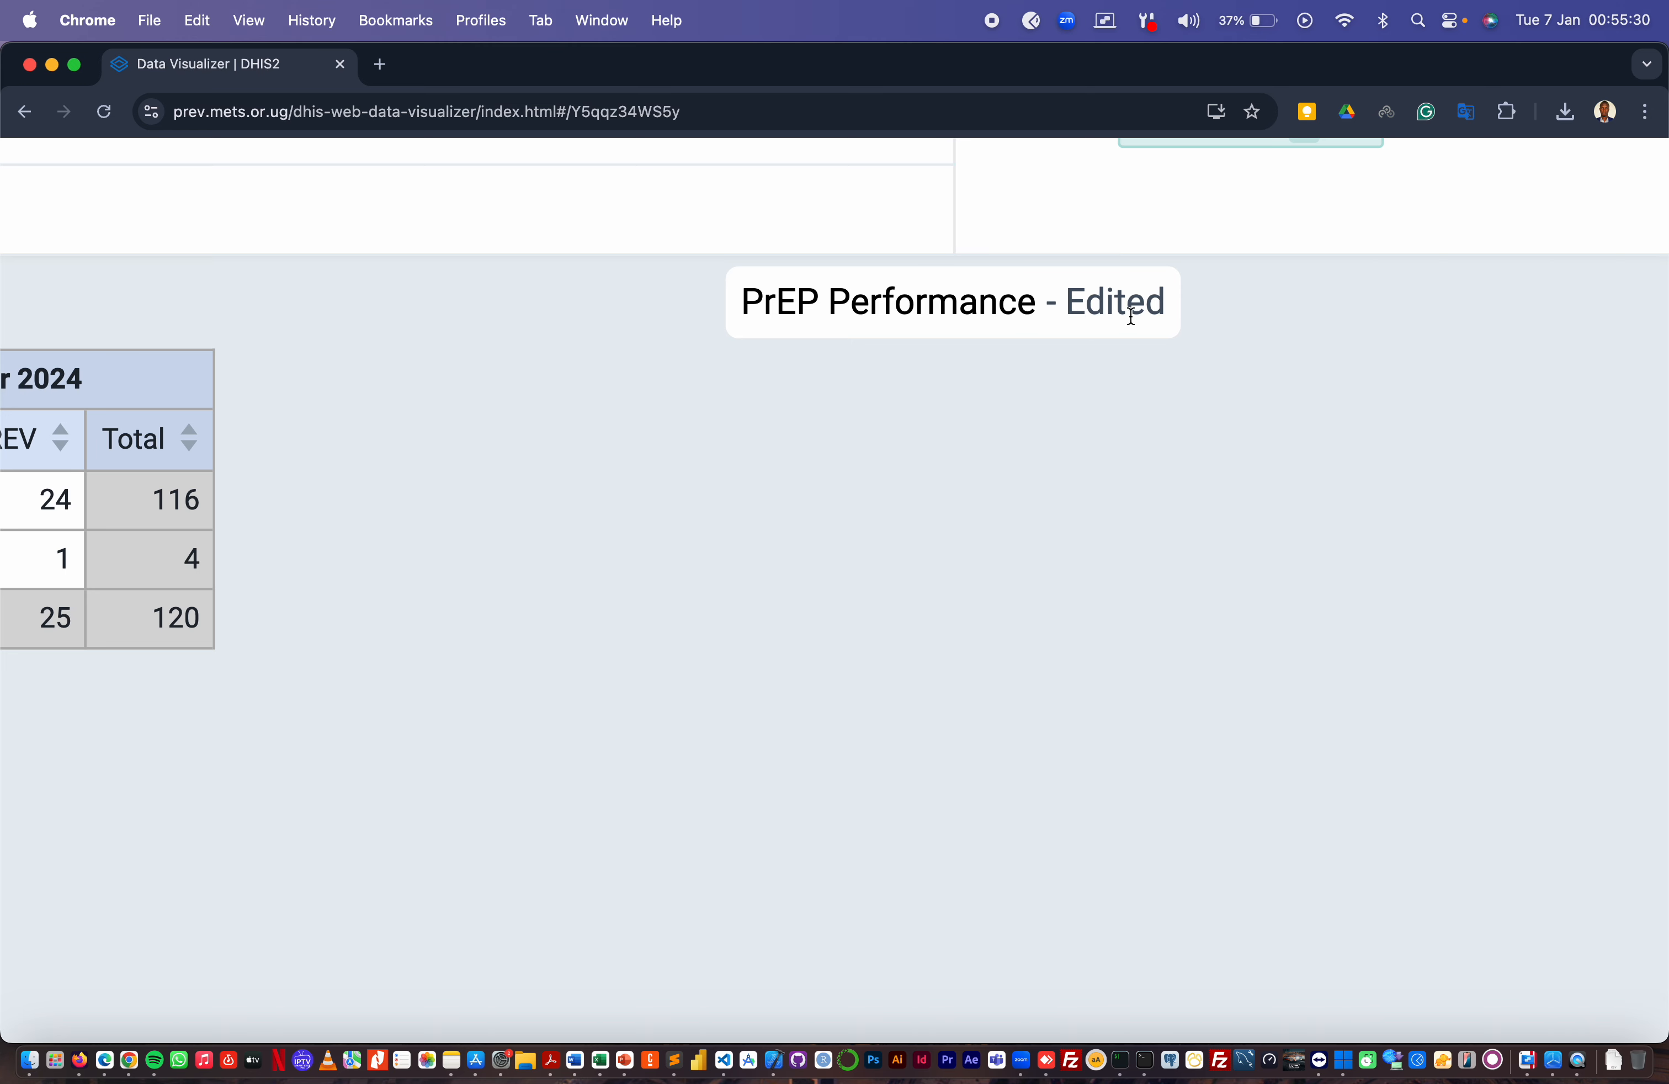
key(super+minus)
key(super+minus)
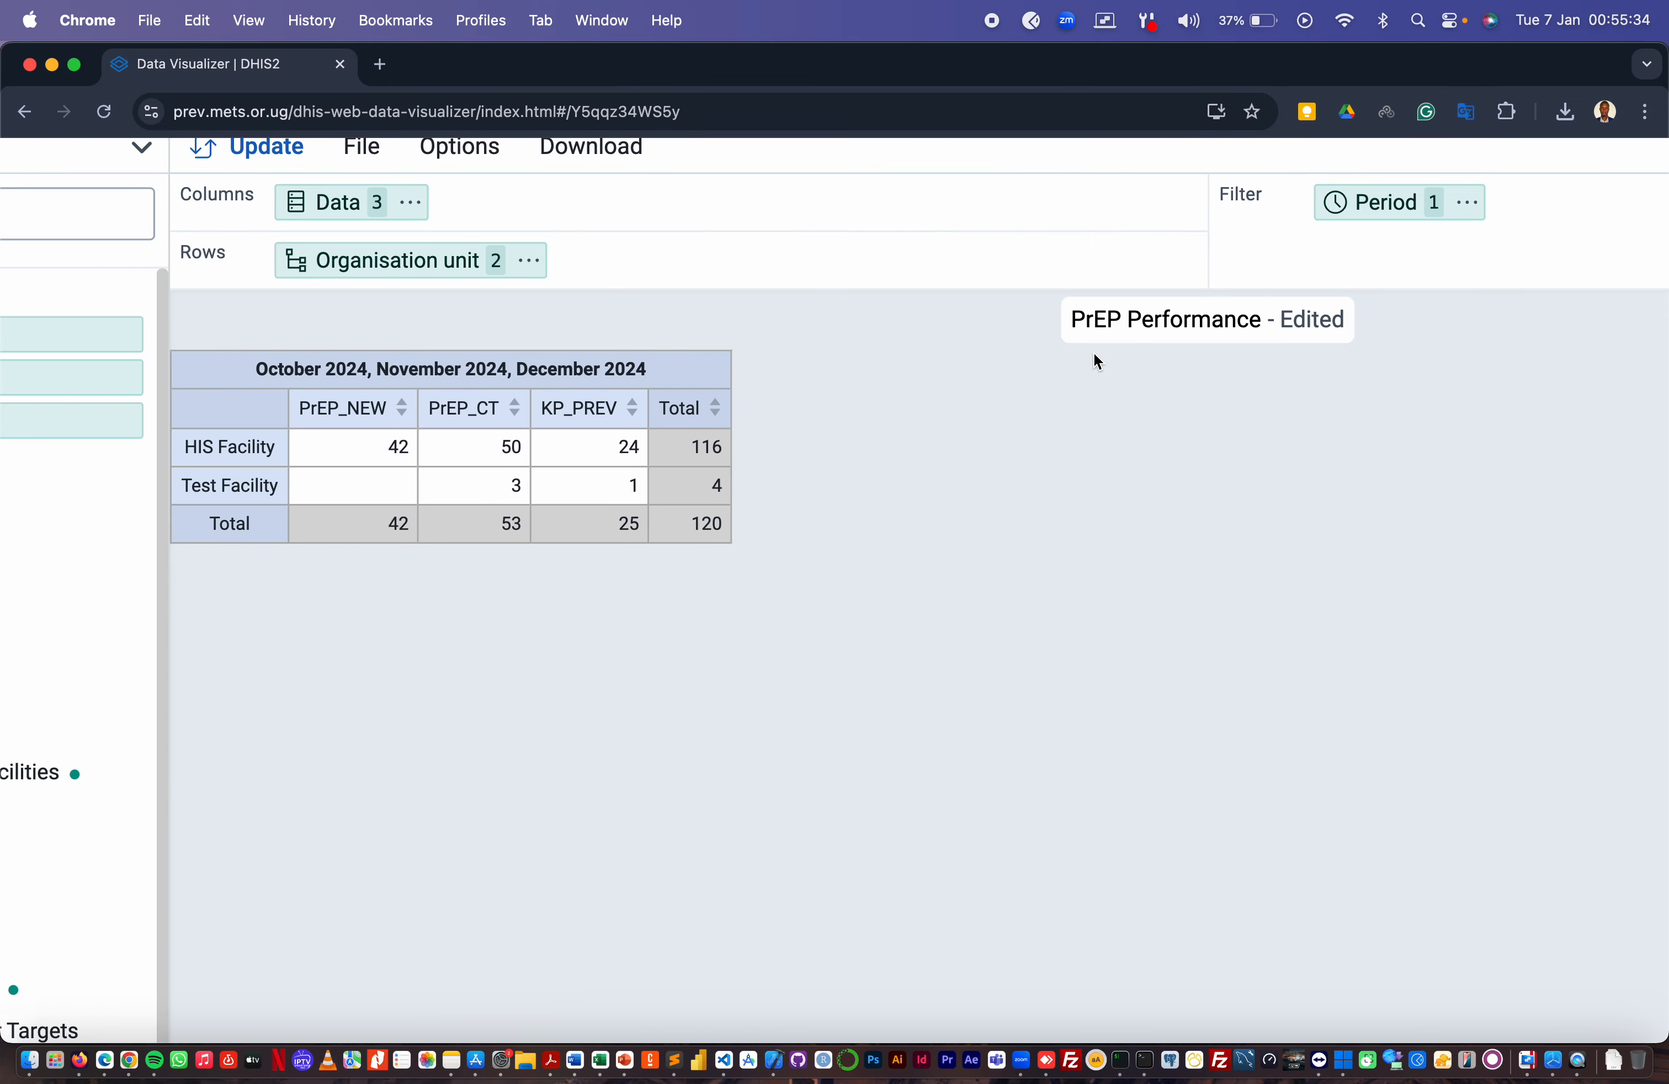
click(384, 228)
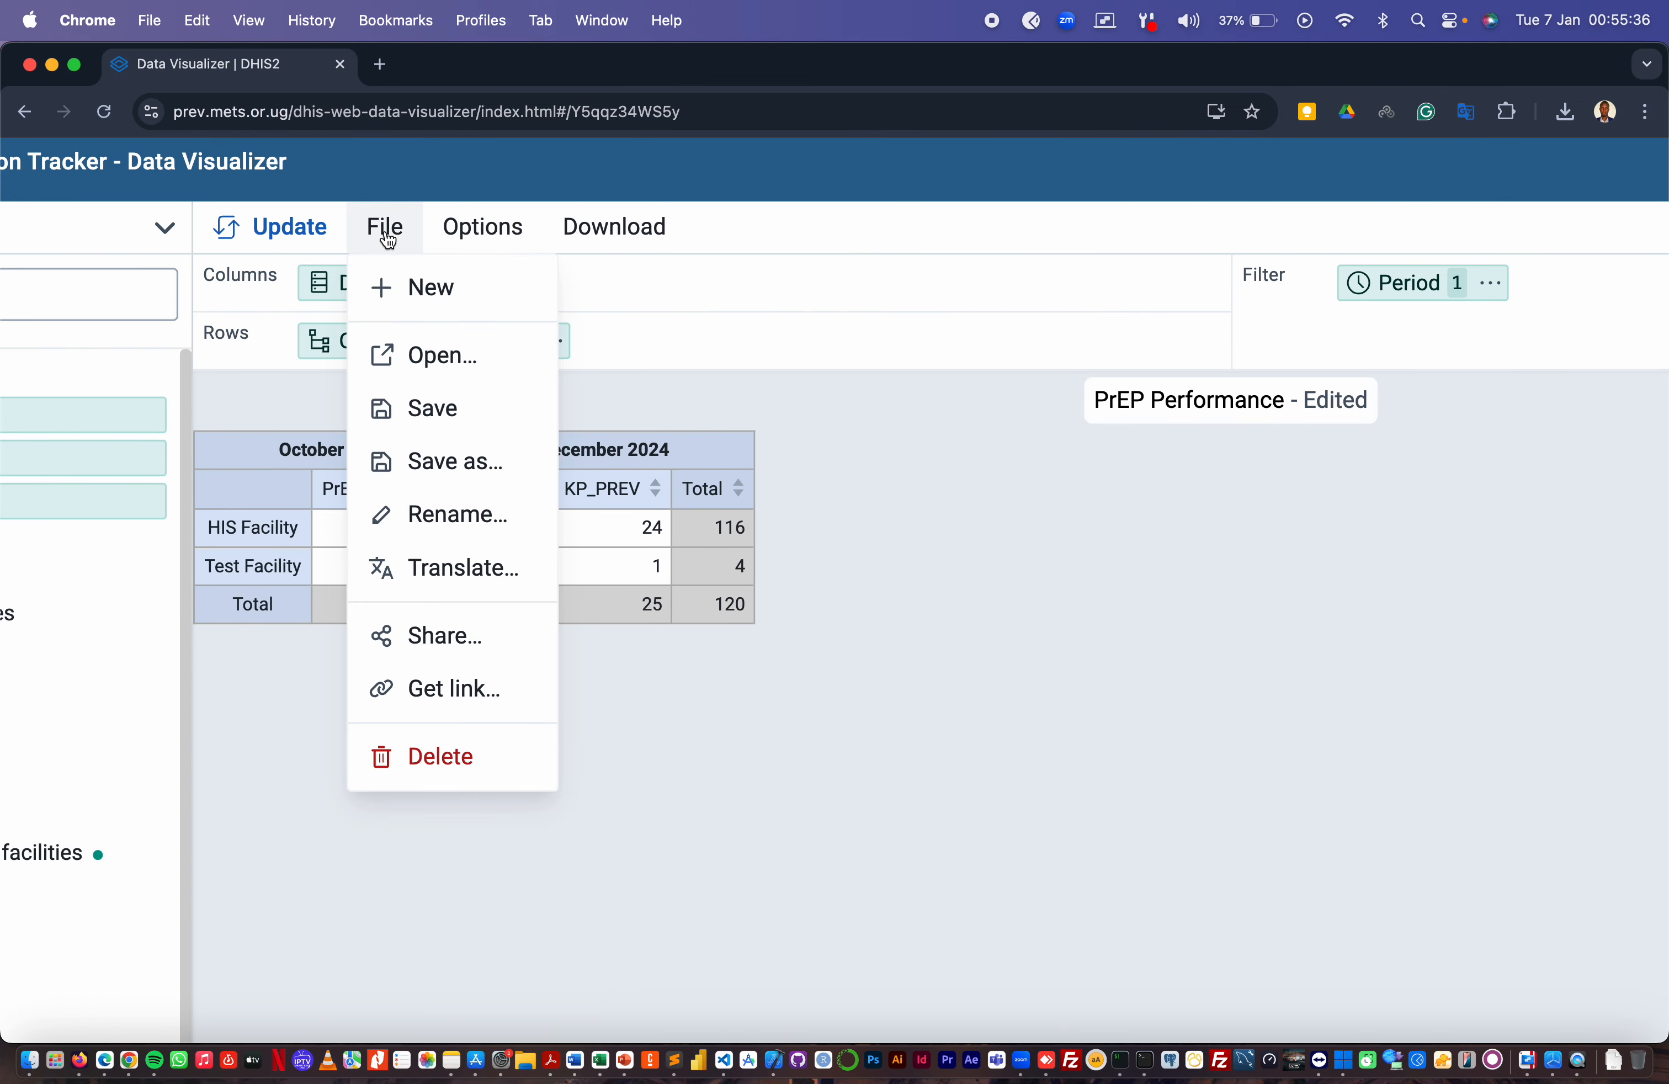
click(442, 416)
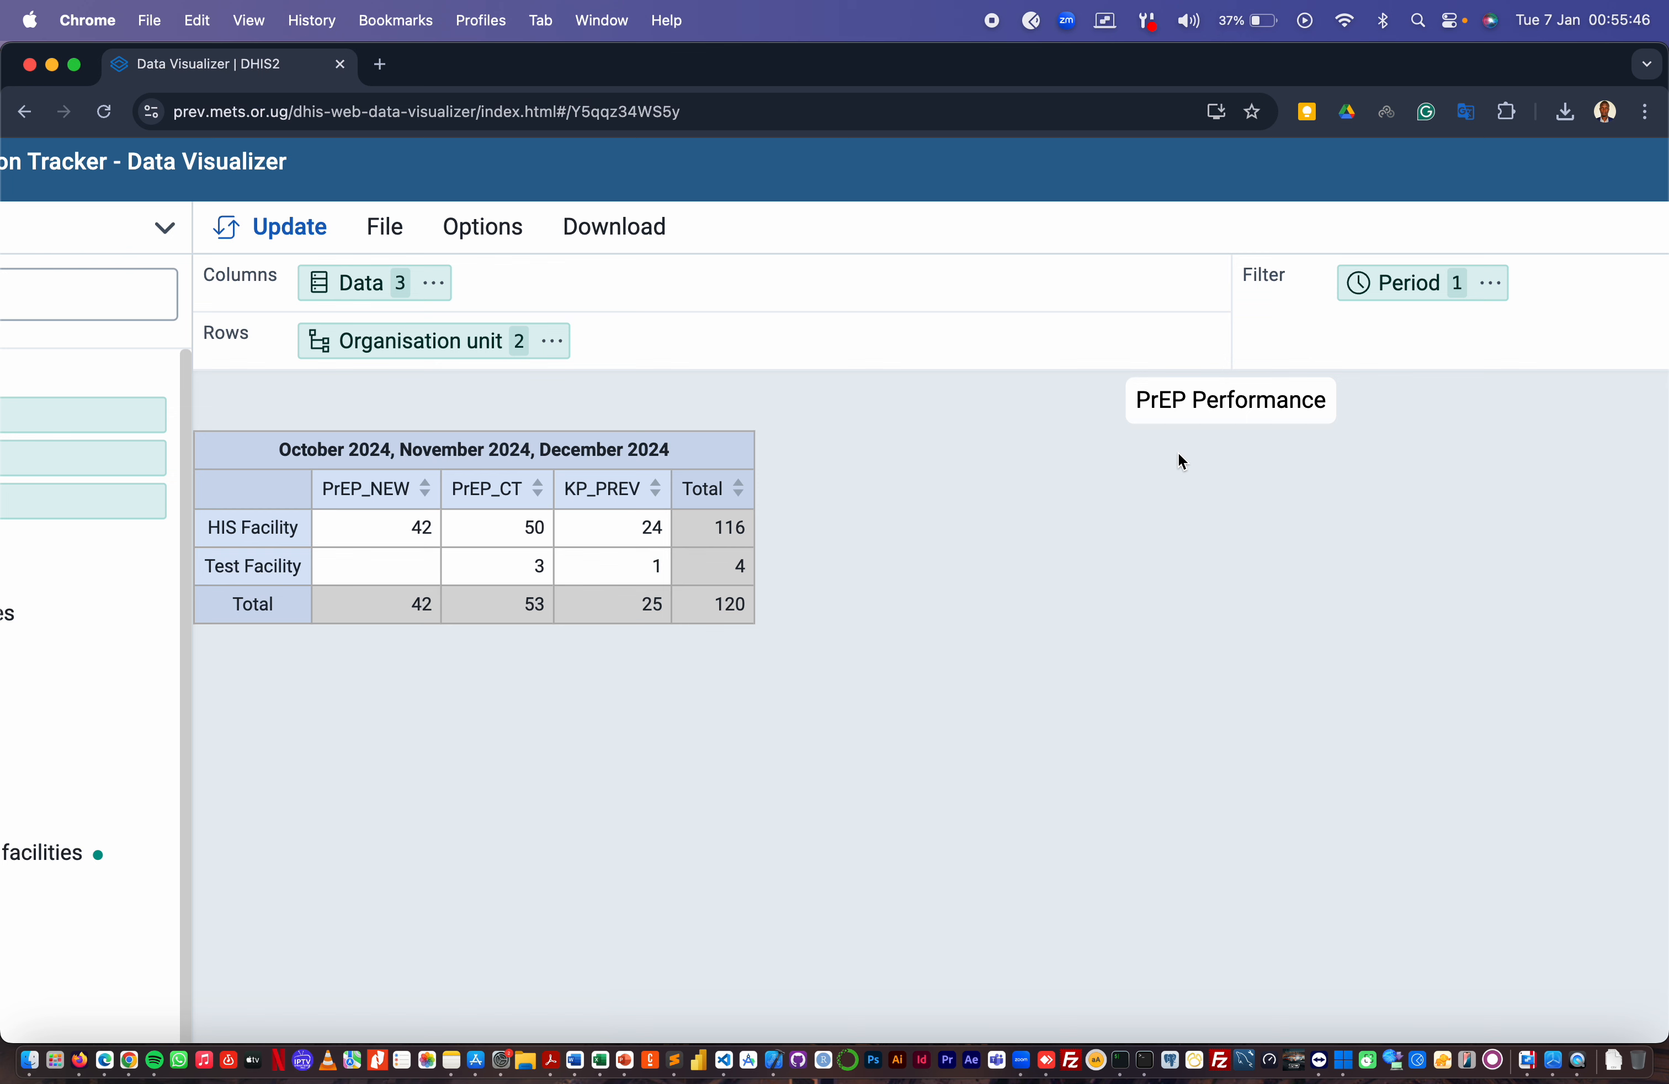
Download the pivot table in the CSV (.csv) table layout and open the downloaded file in Excel
click(622, 243)
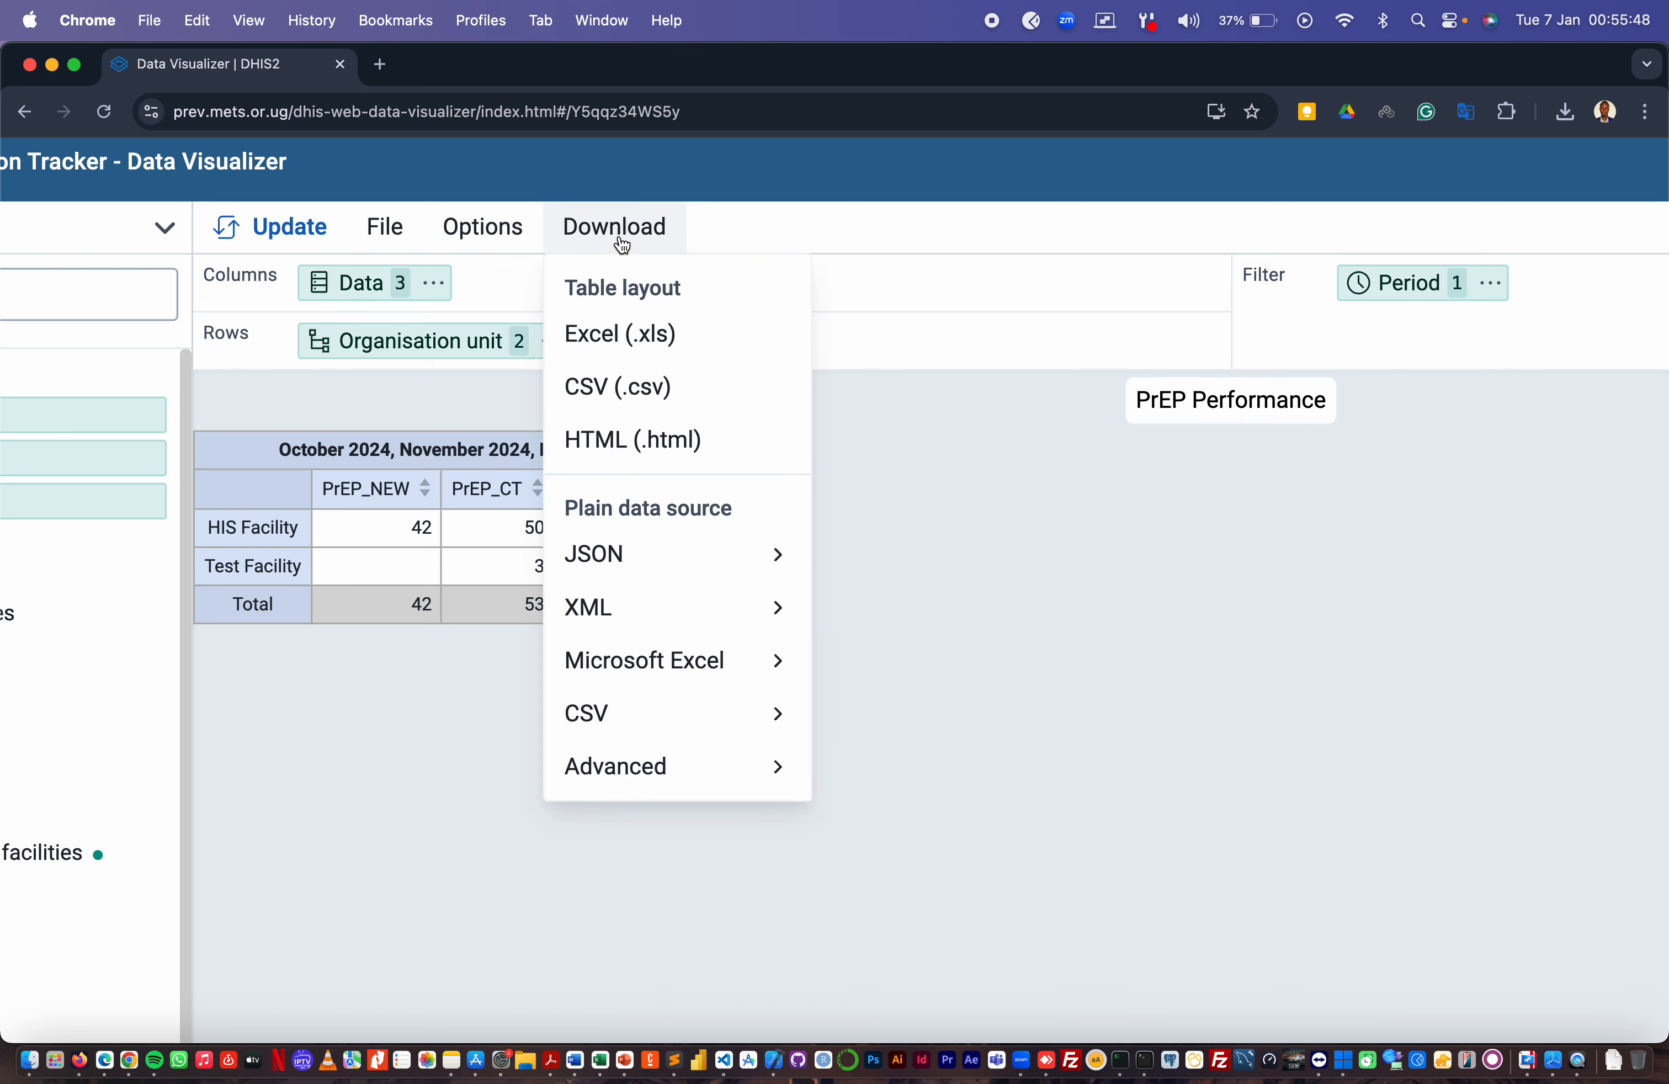
click(660, 391)
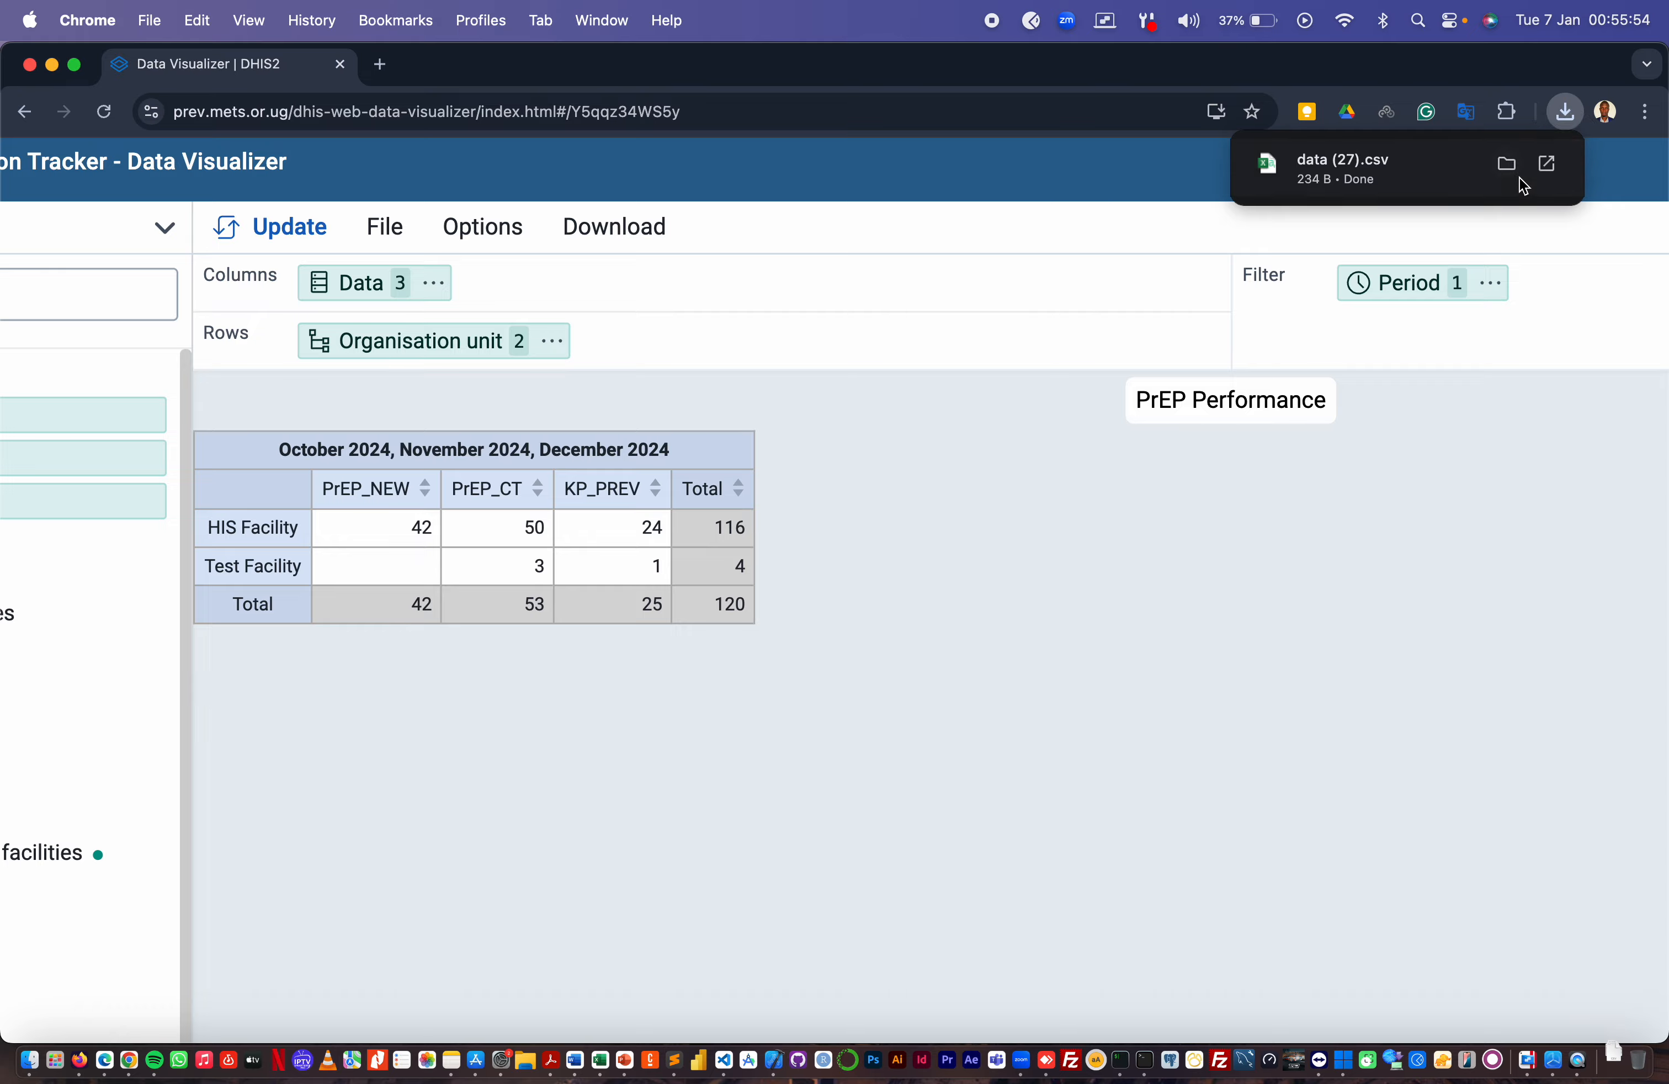
click(1346, 185)
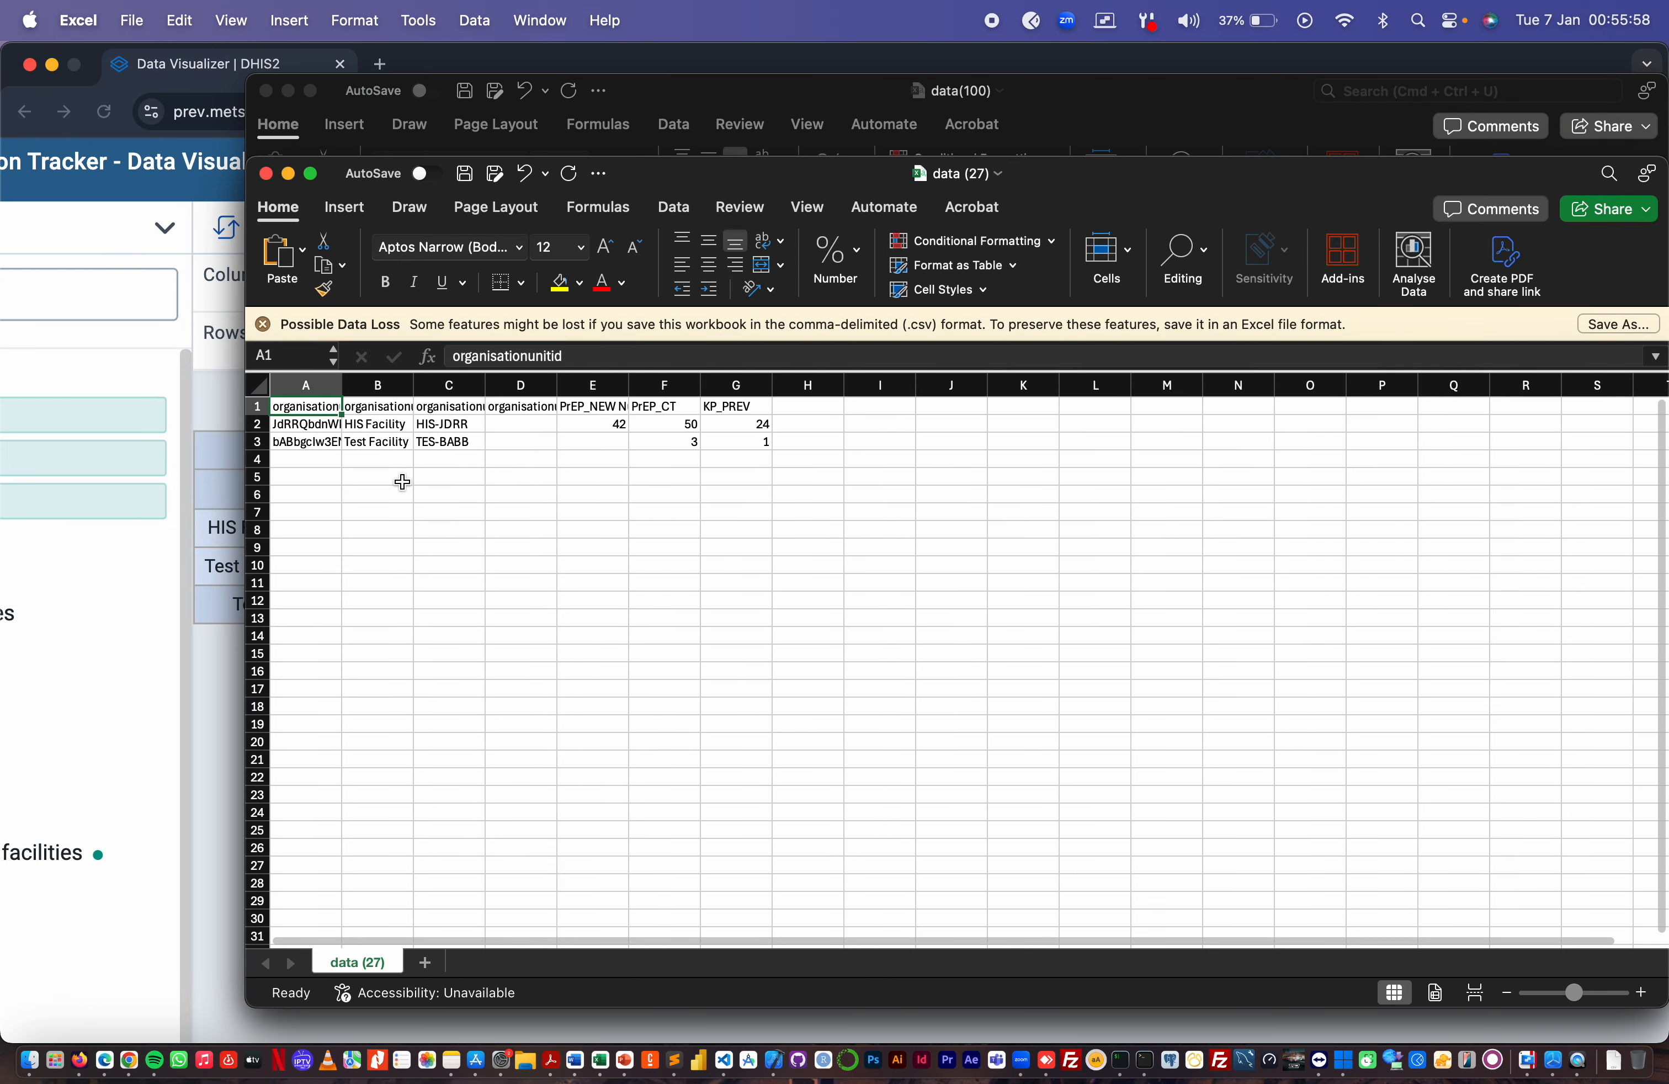
Fit all column widths of the downloaded sheet to their contents and switch back to Data Visualizer in Chrome
click(260, 386)
double_click(342, 385)
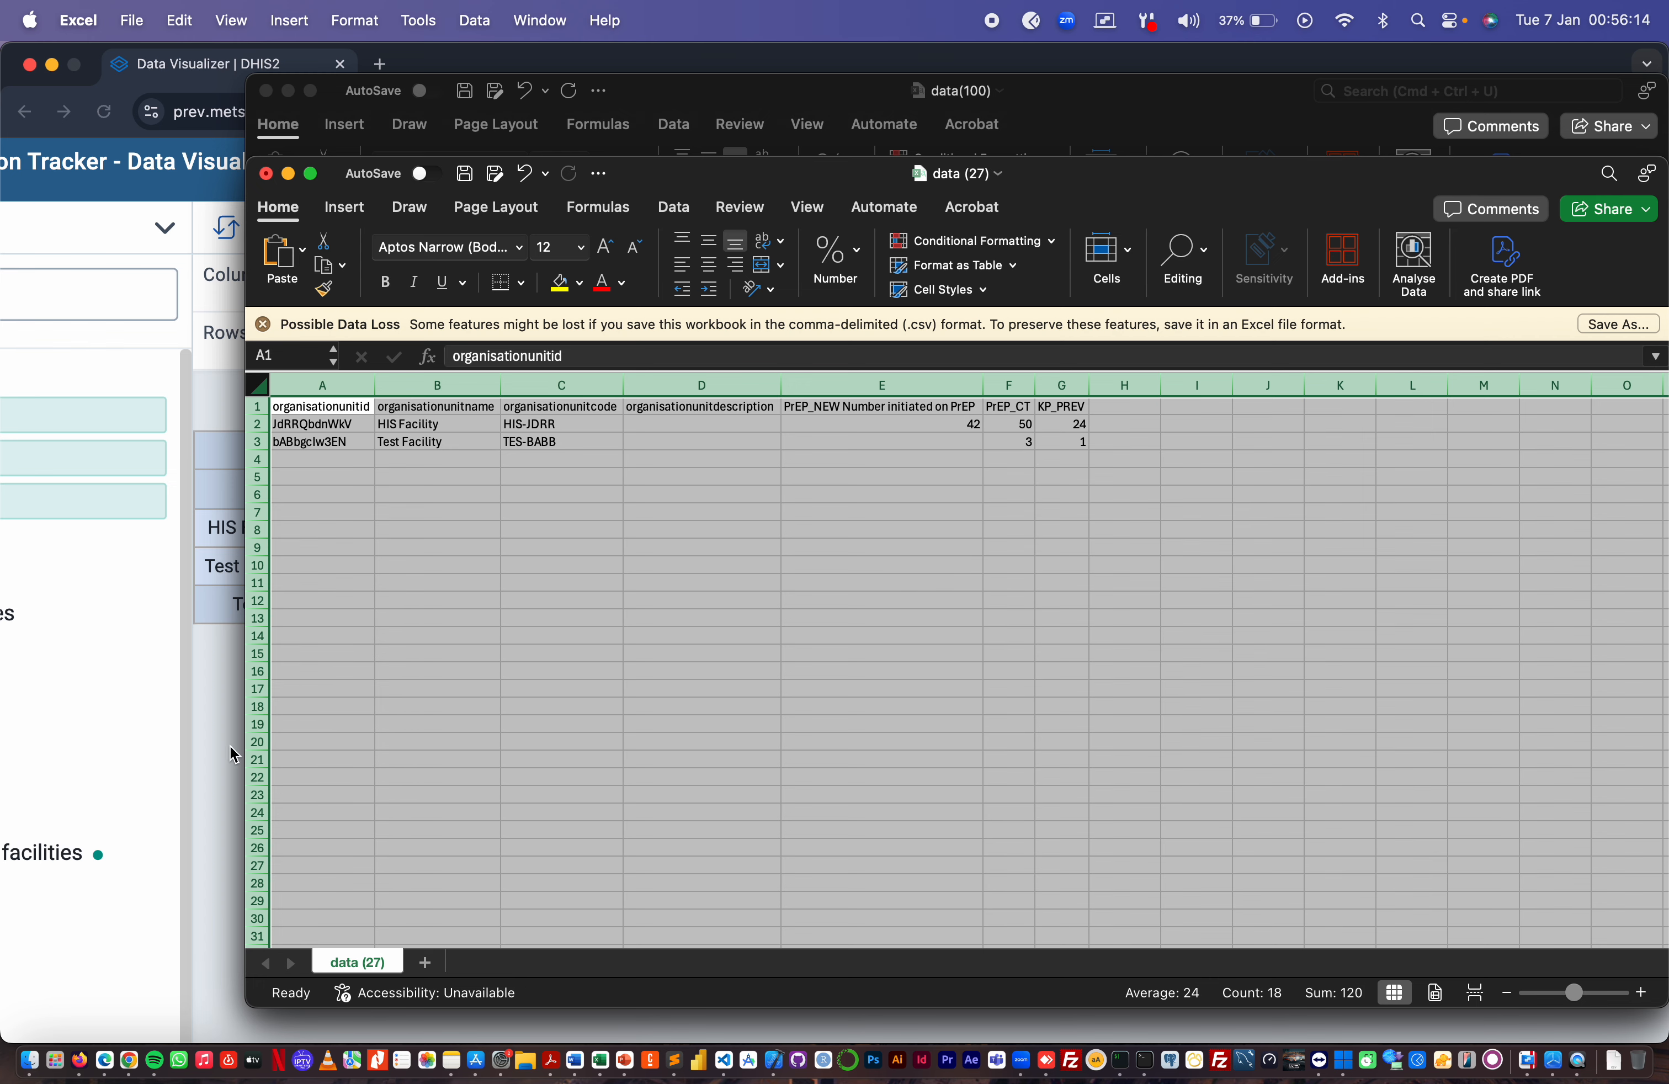
click(205, 715)
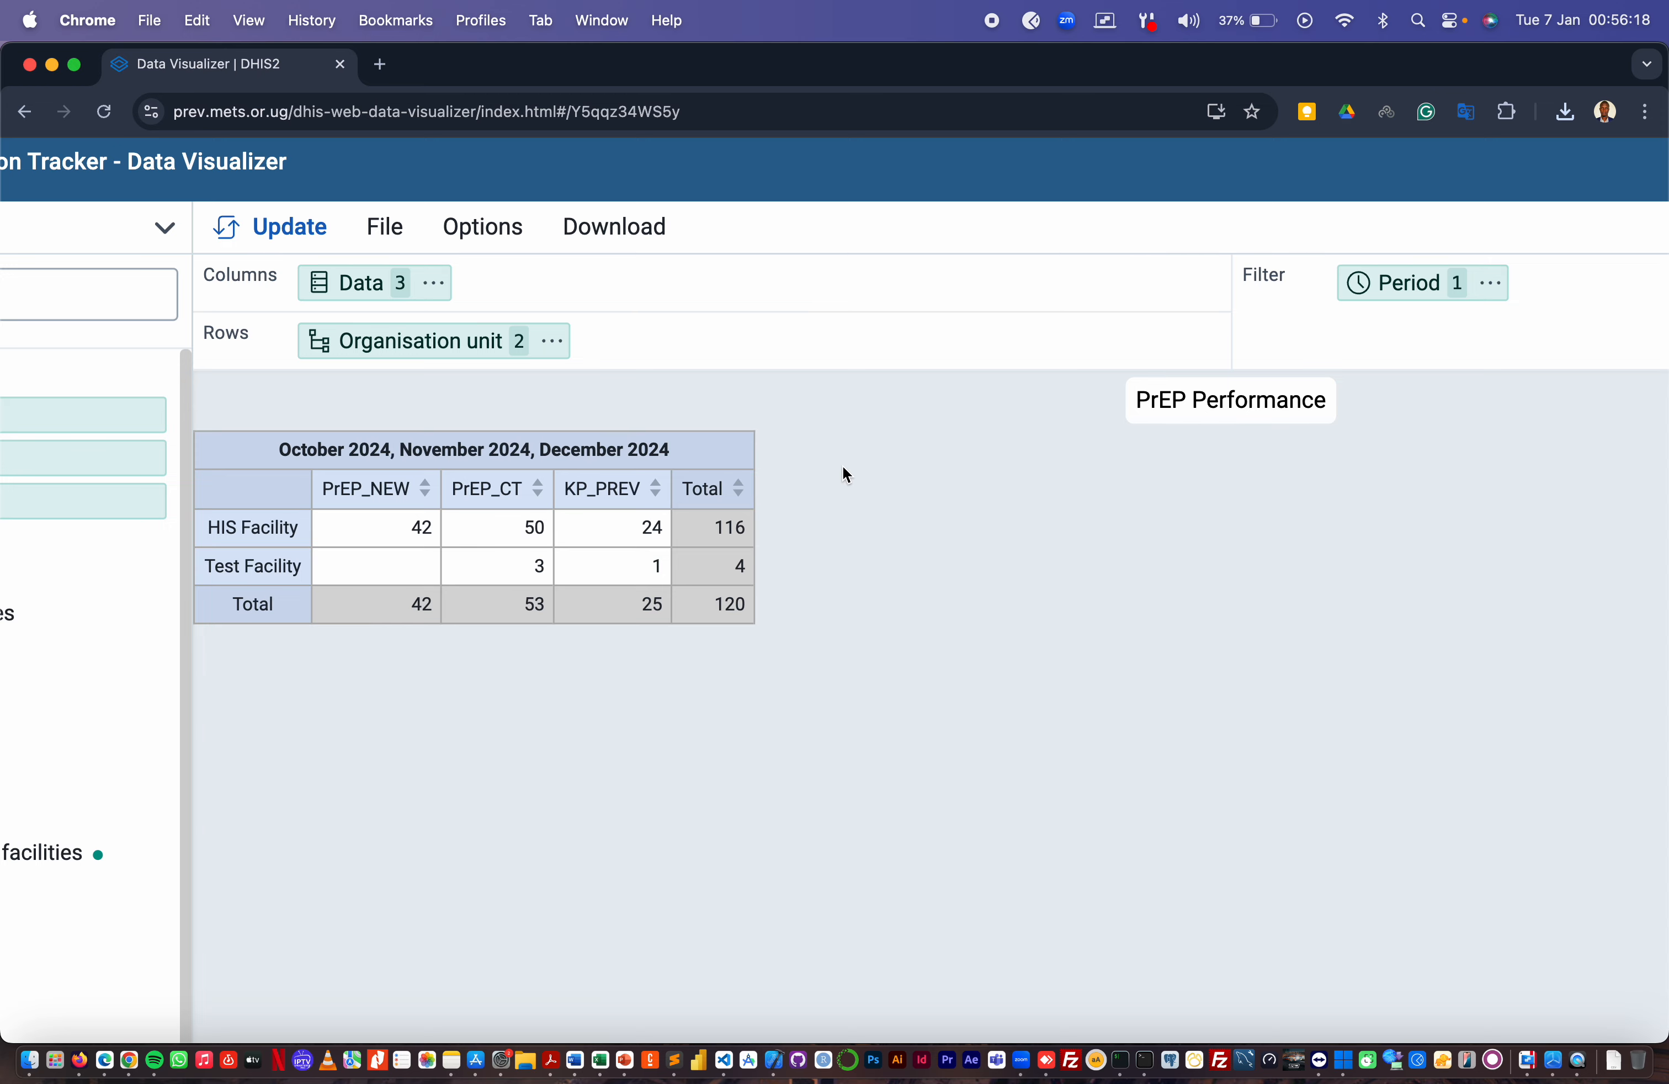
key(super+minus)
key(super+minus)
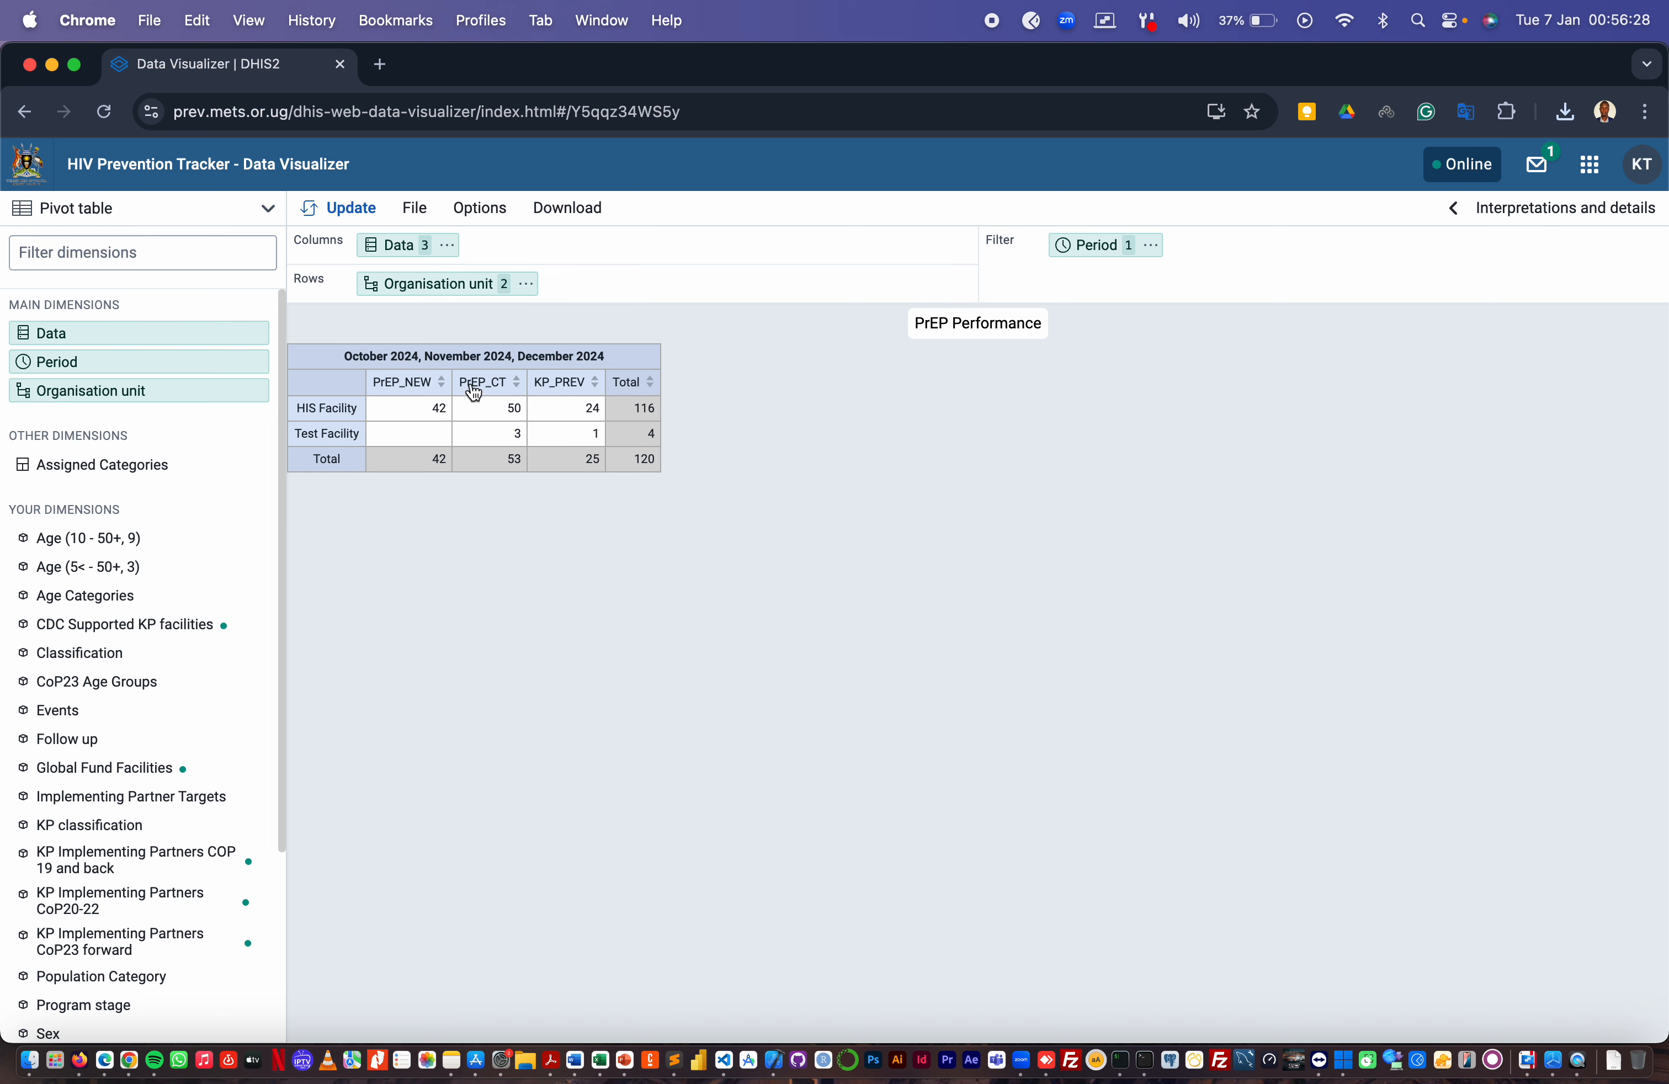
Review the pivot table's data, organisation unit and period selections without changing them
click(399, 246)
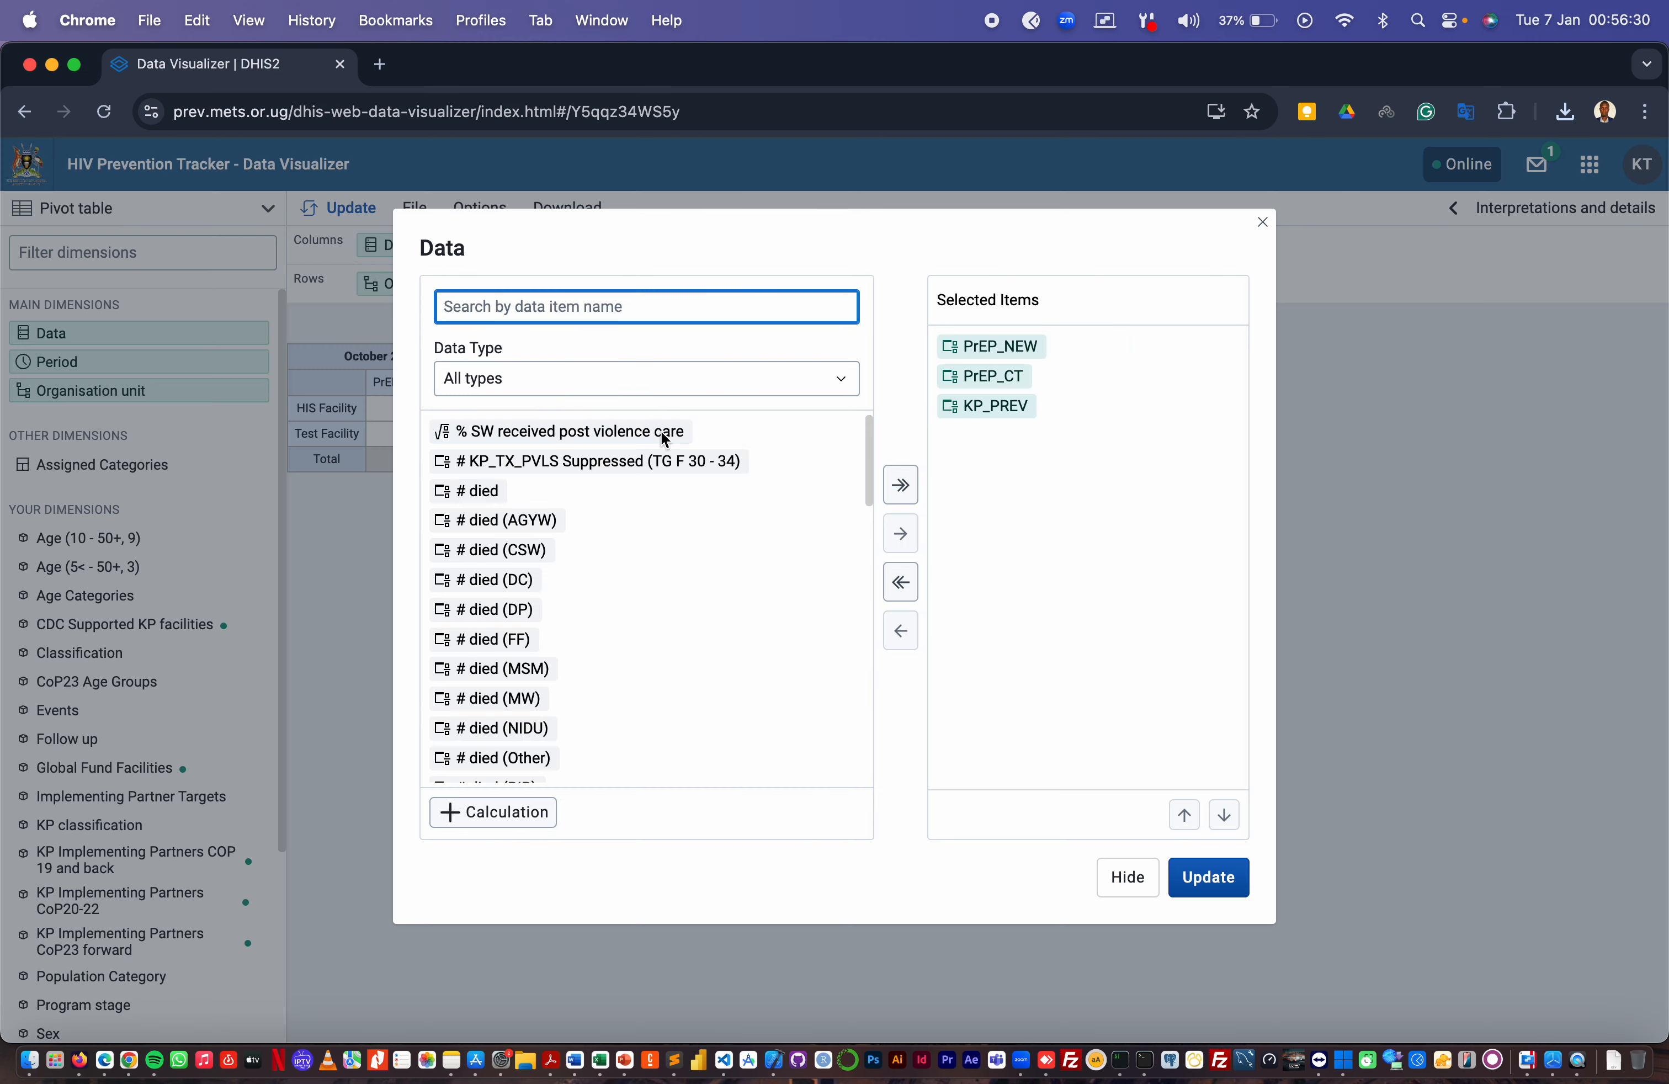
click(1141, 873)
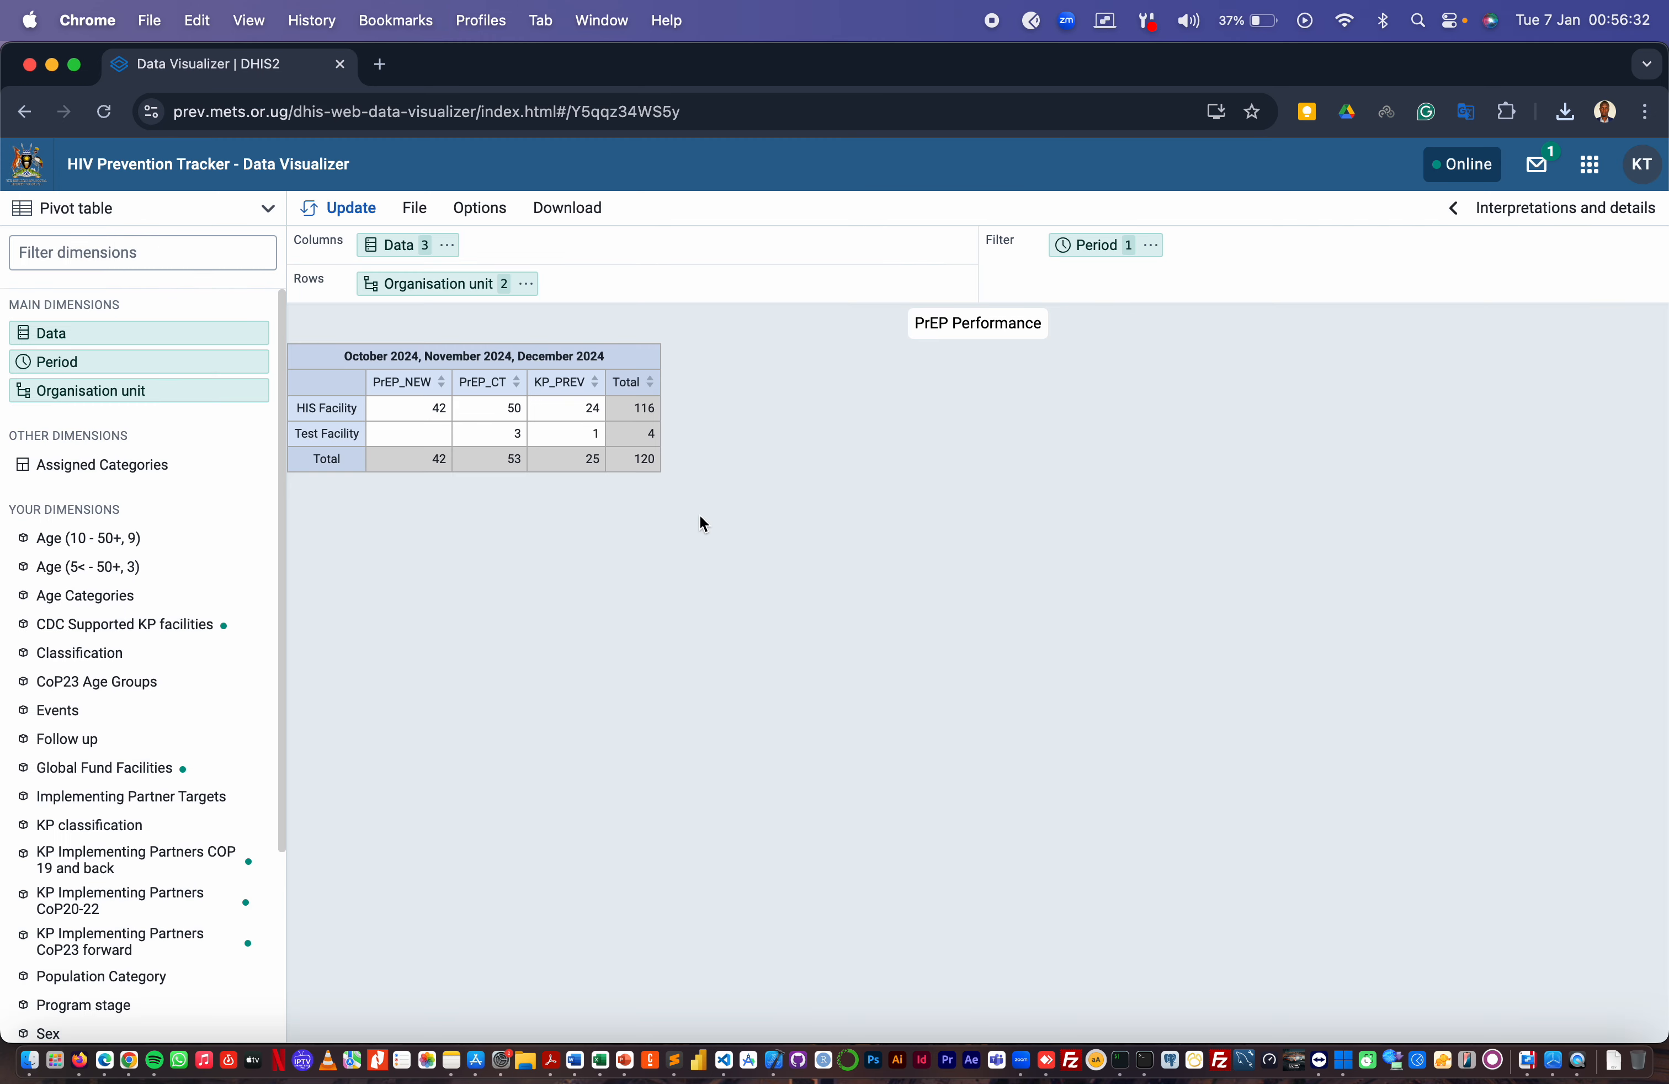
click(430, 287)
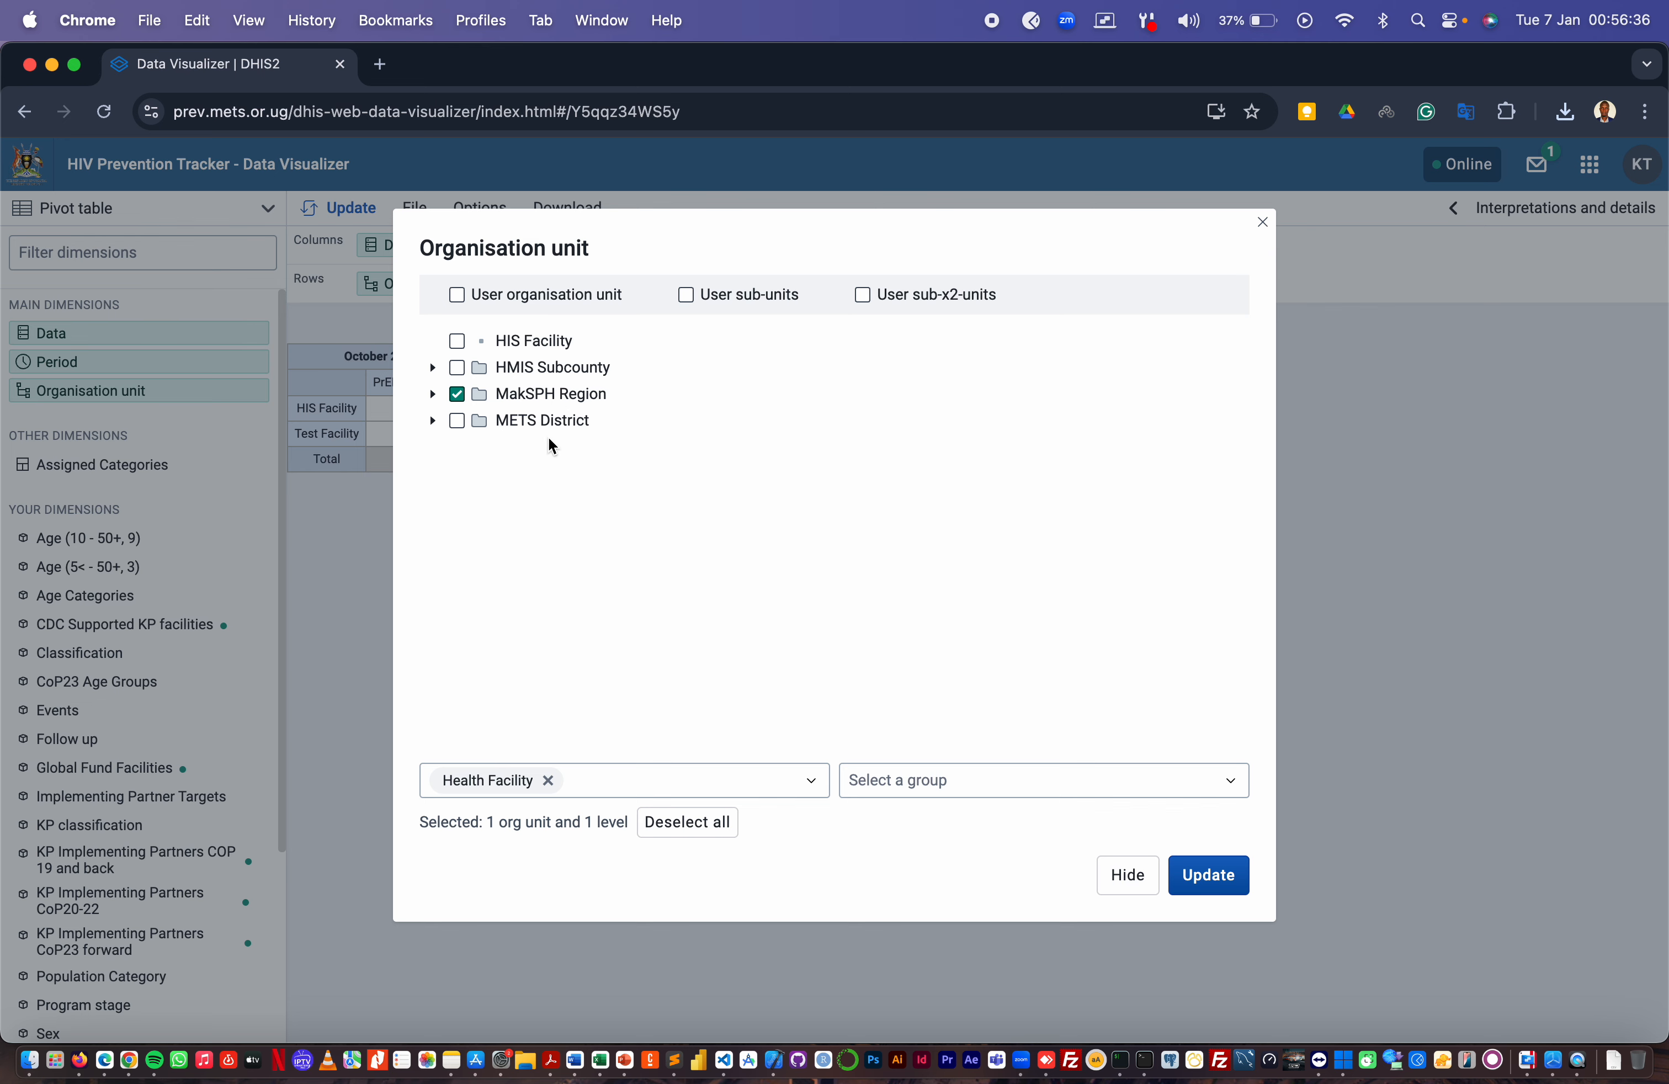
click(1126, 873)
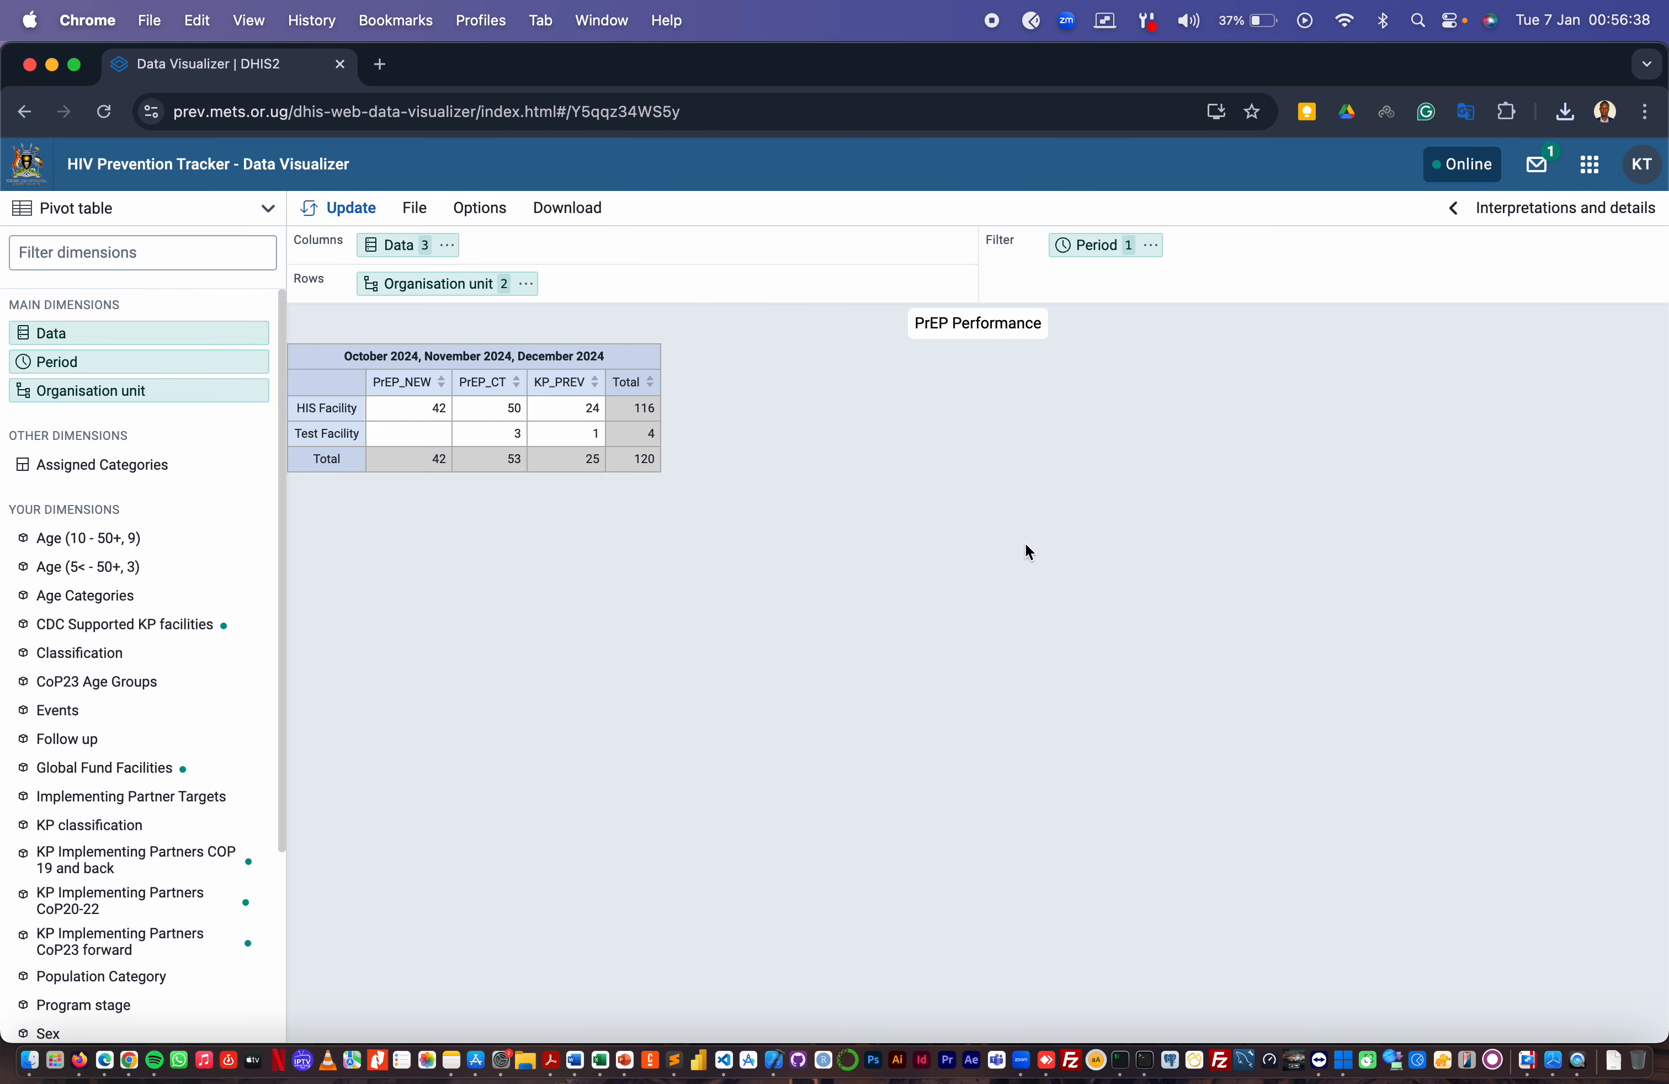
click(1089, 245)
click(1124, 876)
Swap the layout so Organisation unit is the filter and Period is in the rows, and update the pivot table
drag(439, 281, 1113, 269)
drag(1274, 254, 430, 288)
click(361, 215)
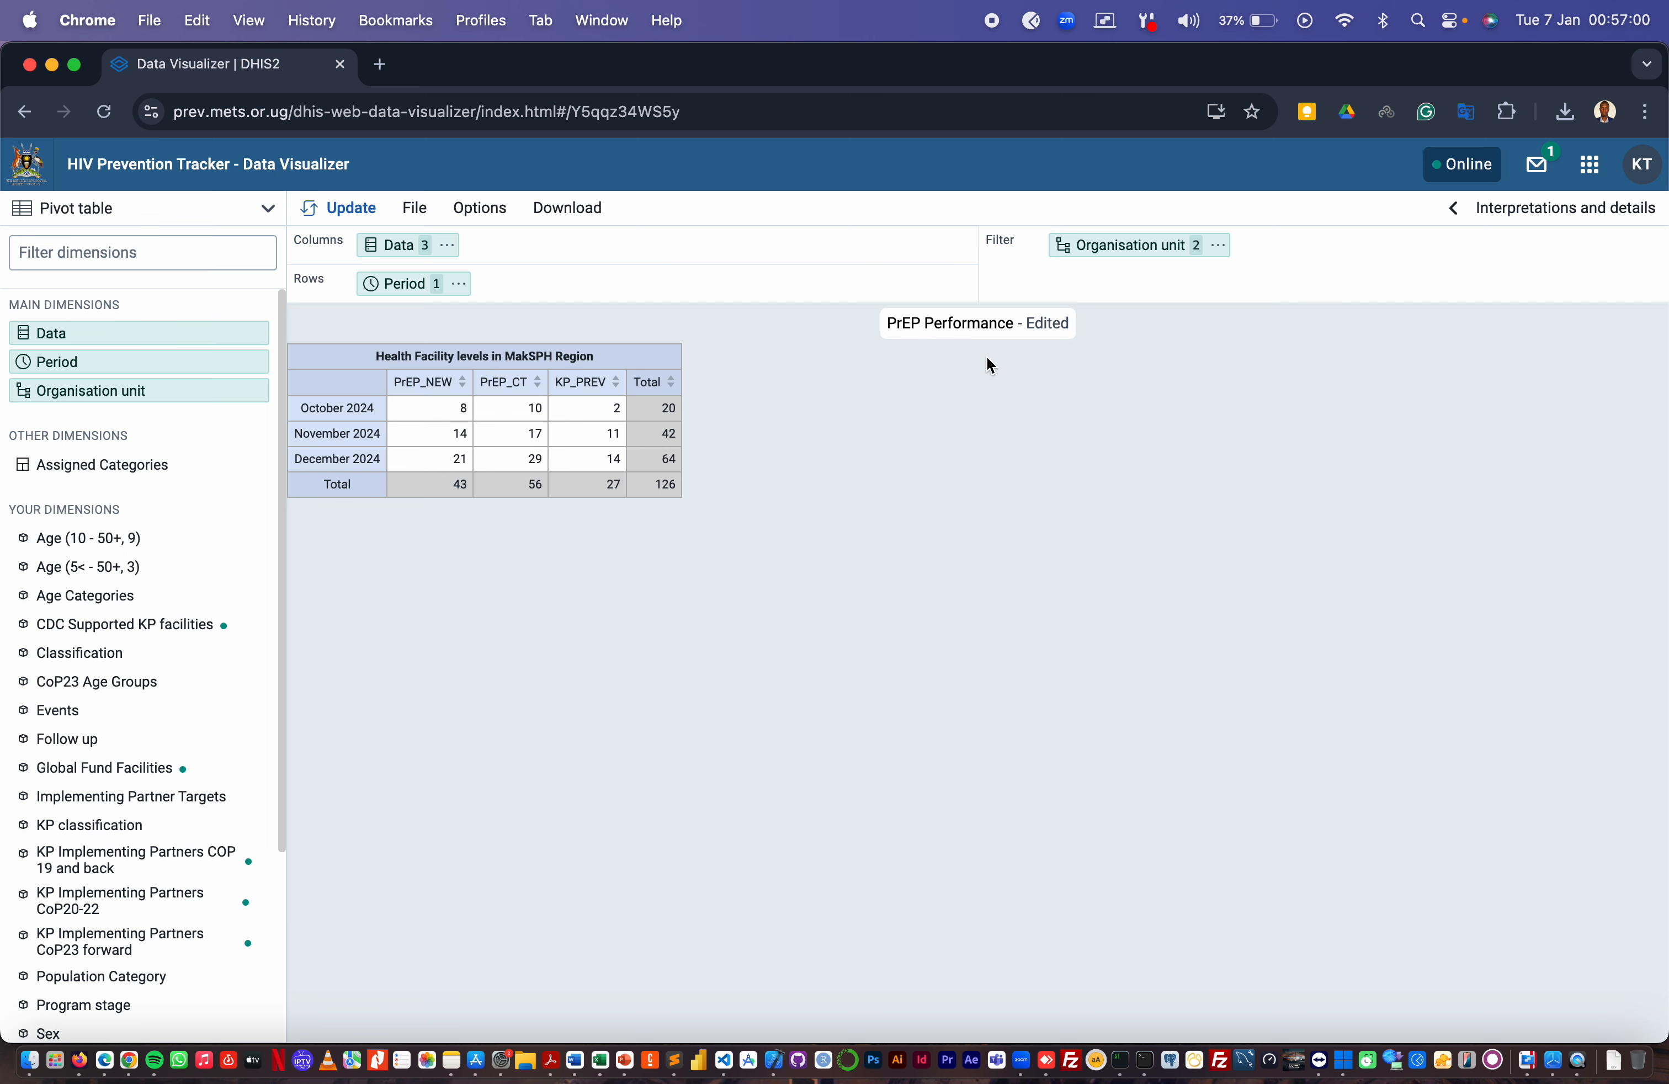
Save the PrEP Performance visualization with its rearranged period and organisation unit layout
scroll(1008, 346, up, 5)
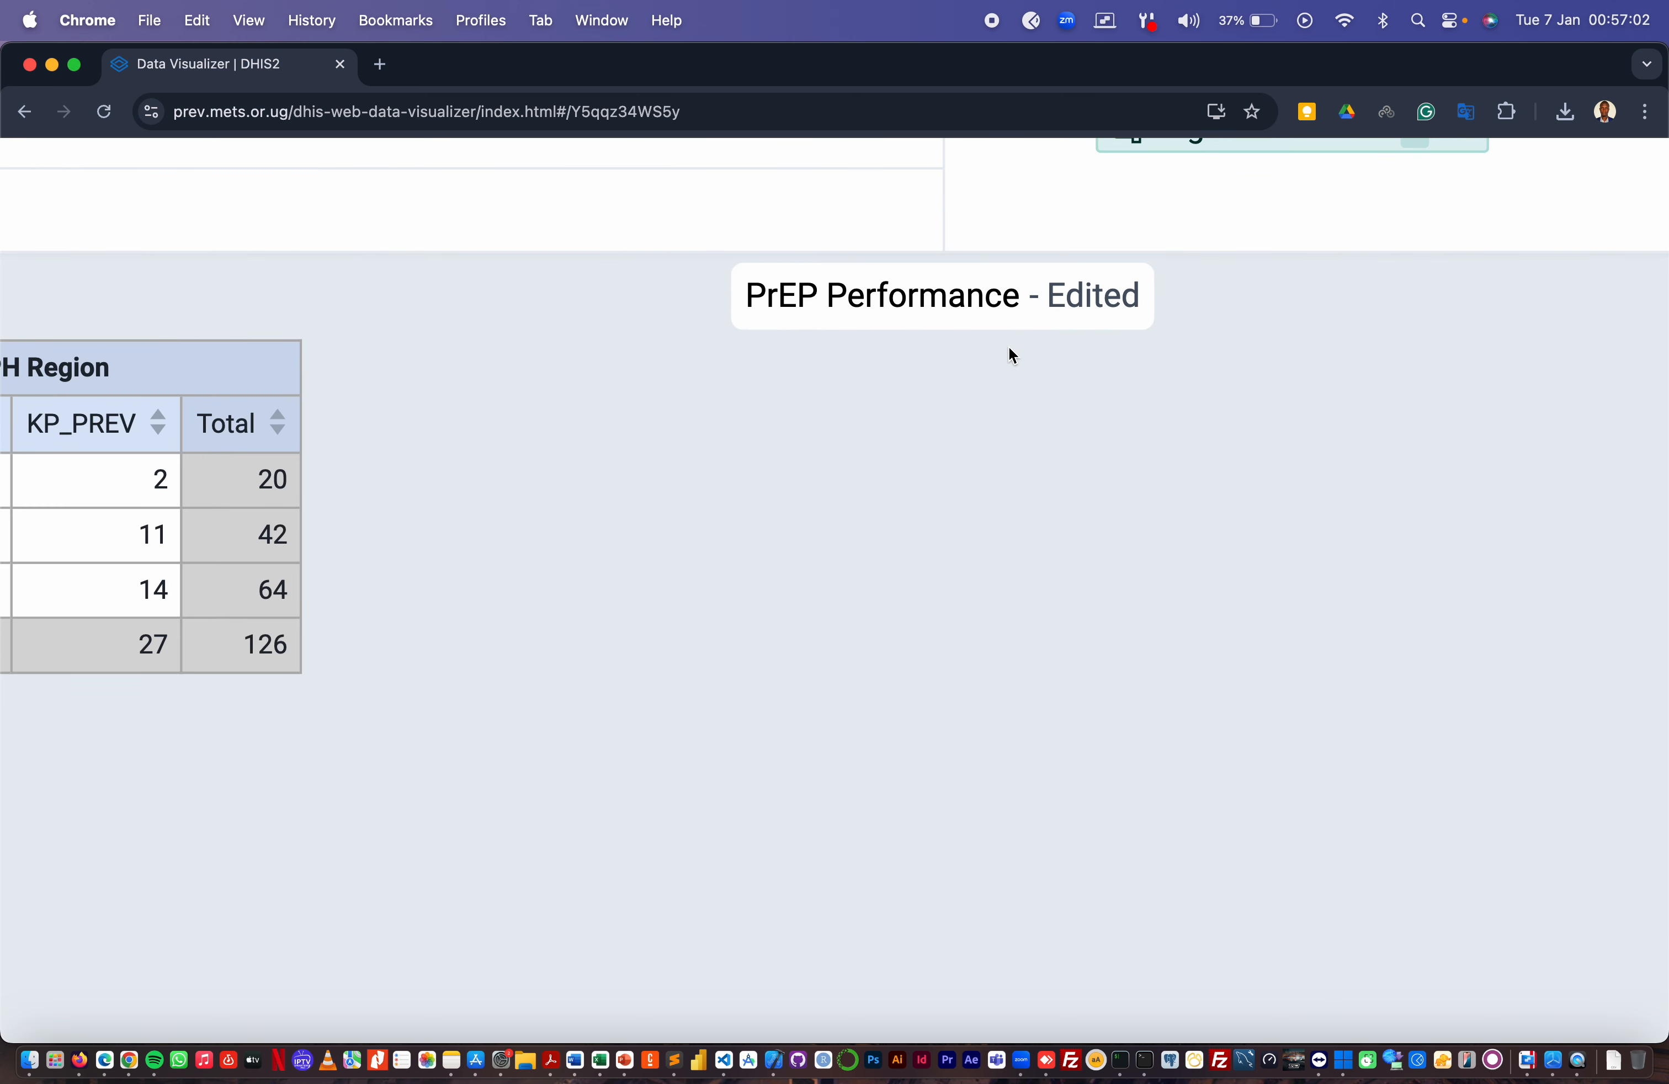
scroll(1010, 353, down, 5)
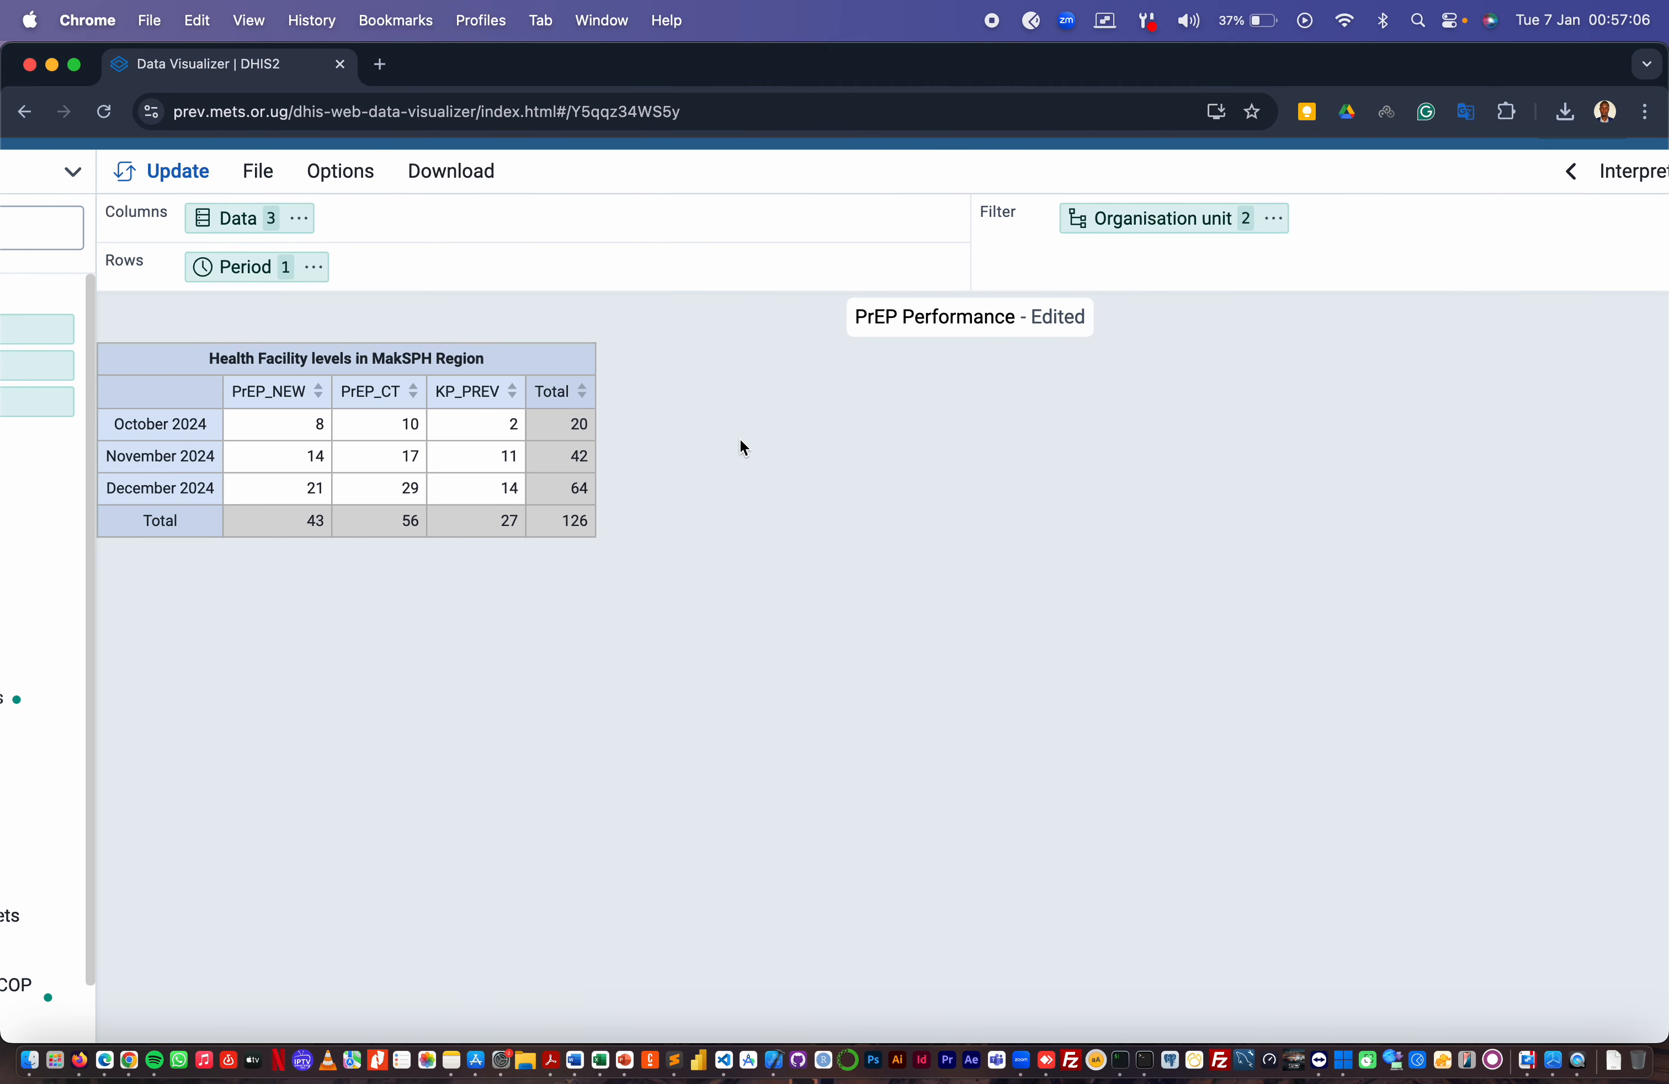
click(261, 181)
click(305, 324)
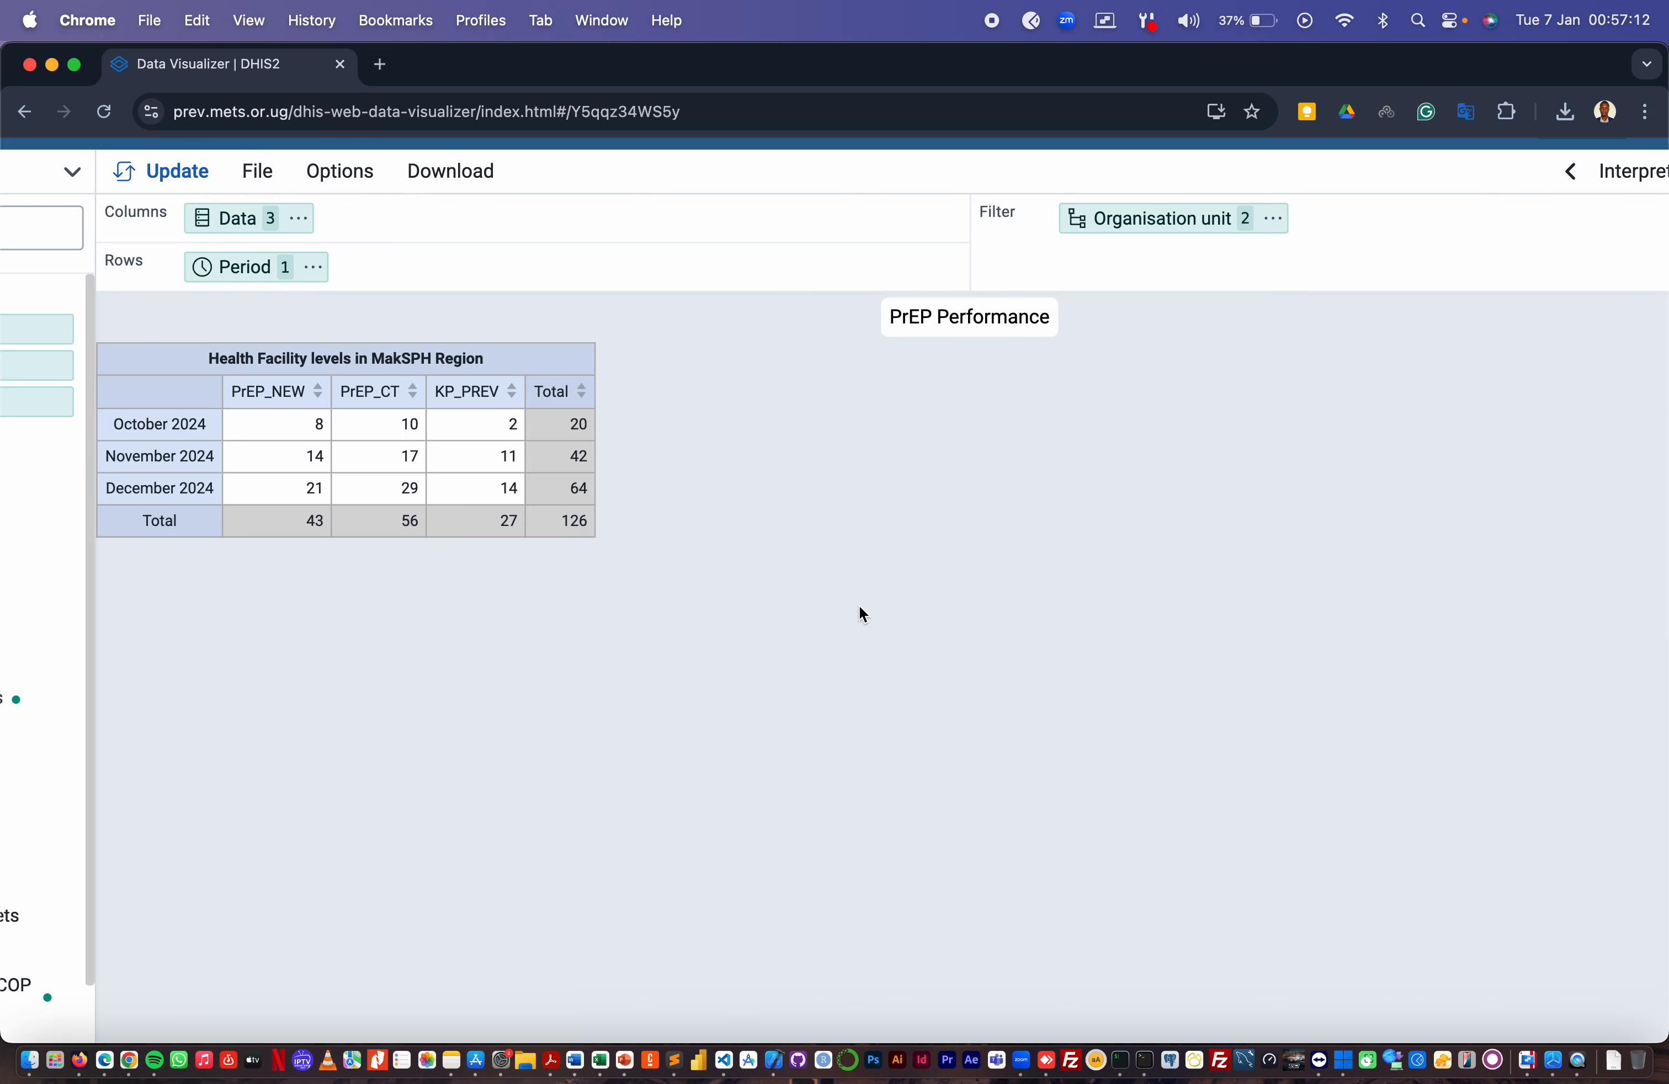
scroll(857, 603, down, 3)
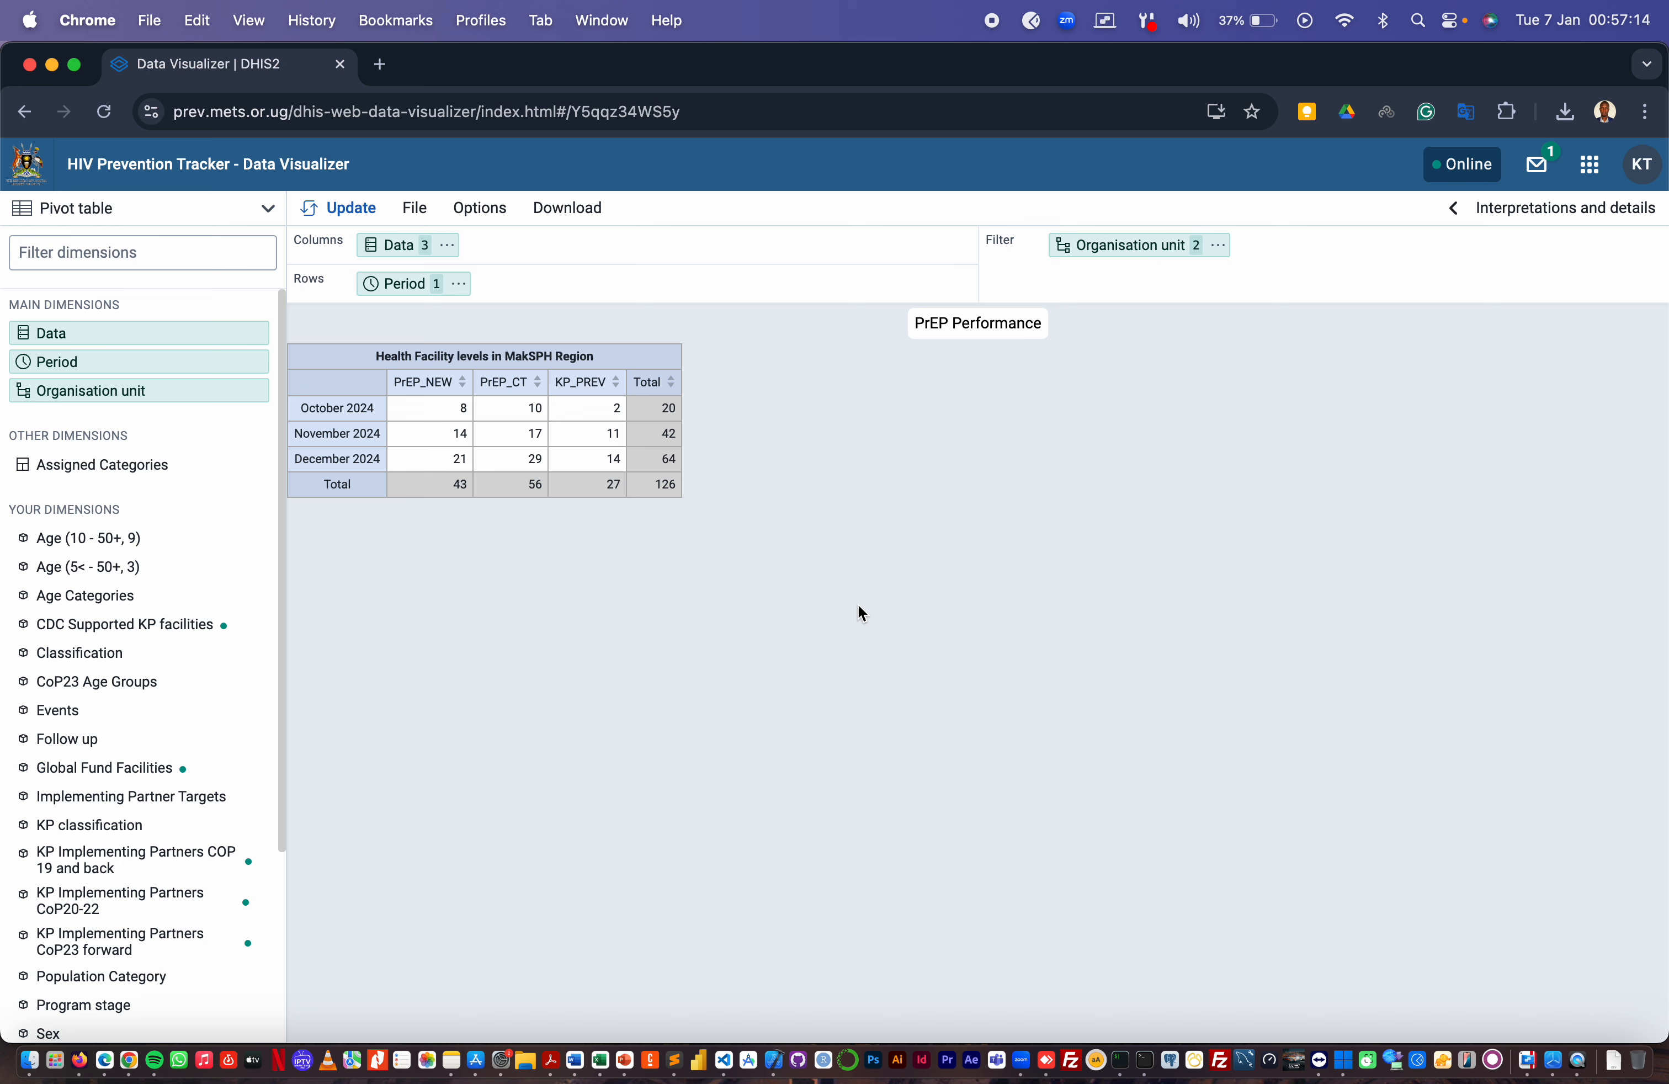